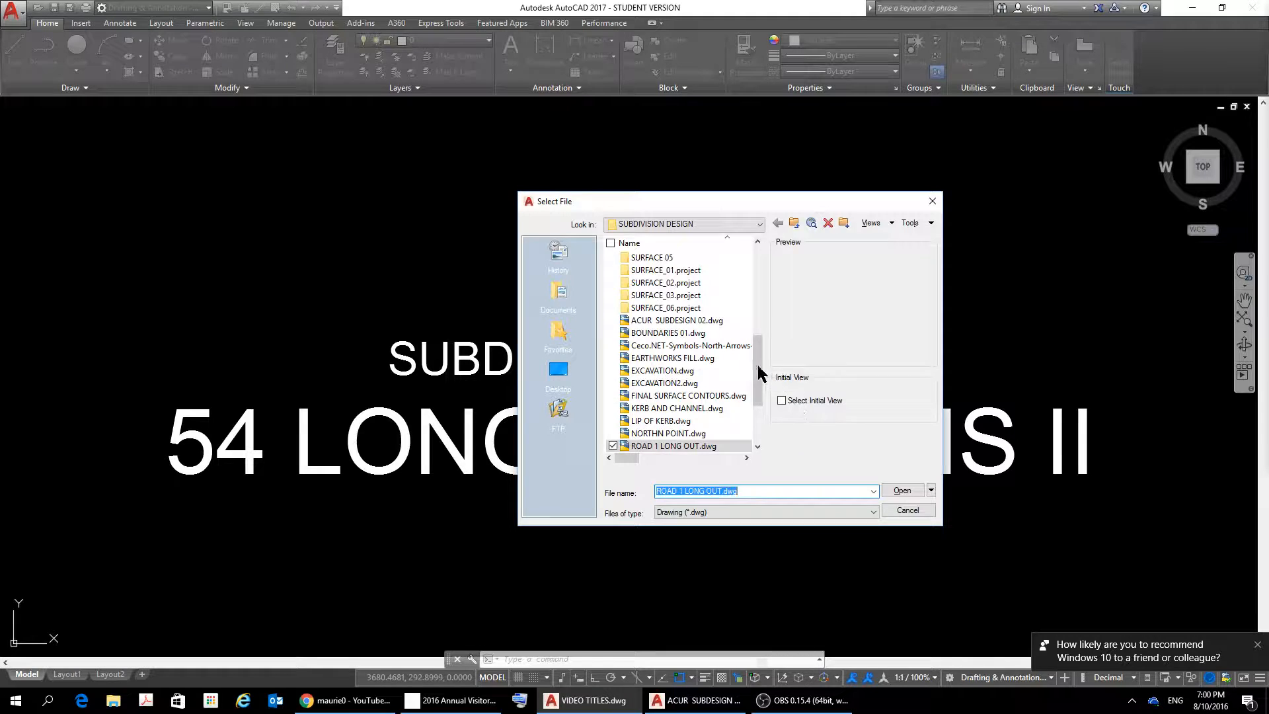
Open the drawing ROAD 1 LONG OUT.dwg from the SUBDIVISION DESIGN folder, continuing despite its non-Autodesk origin
scroll(745, 392, "down", 3)
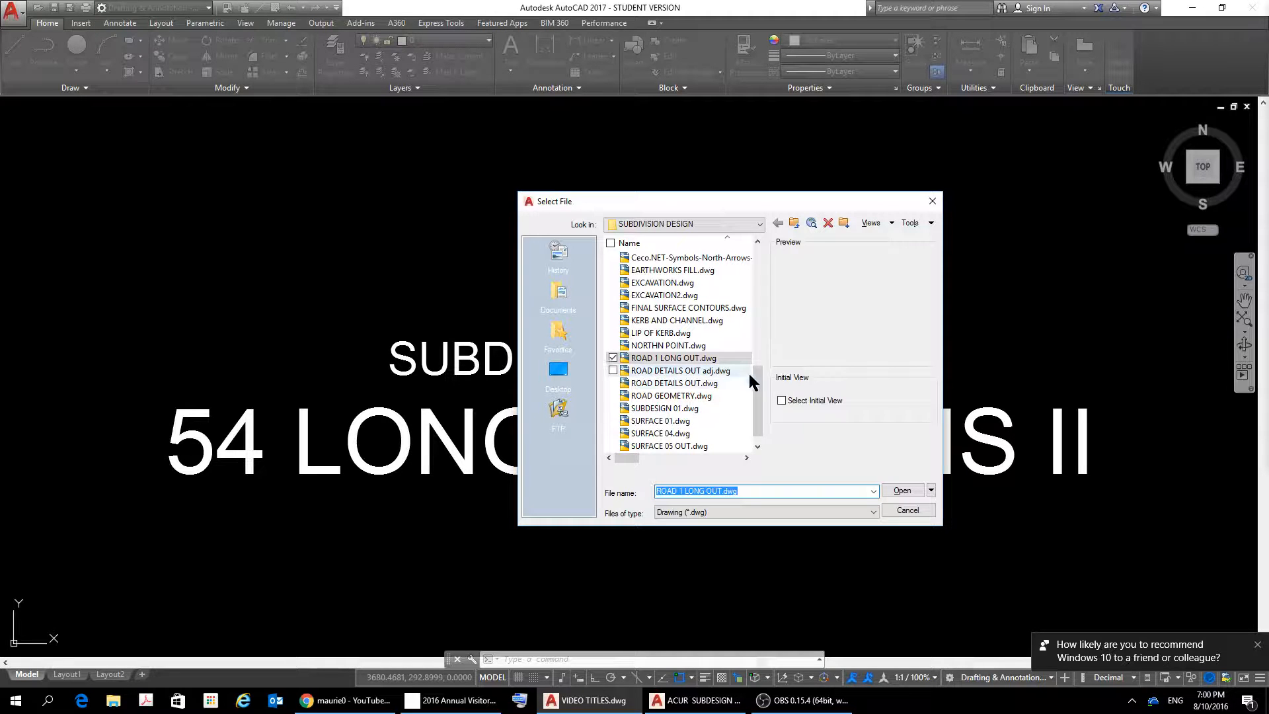
mouse_move(758, 371)
left_mouse_down()
mouse_move(762, 409)
mouse_move(758, 355)
mouse_move(761, 367)
left_mouse_up()
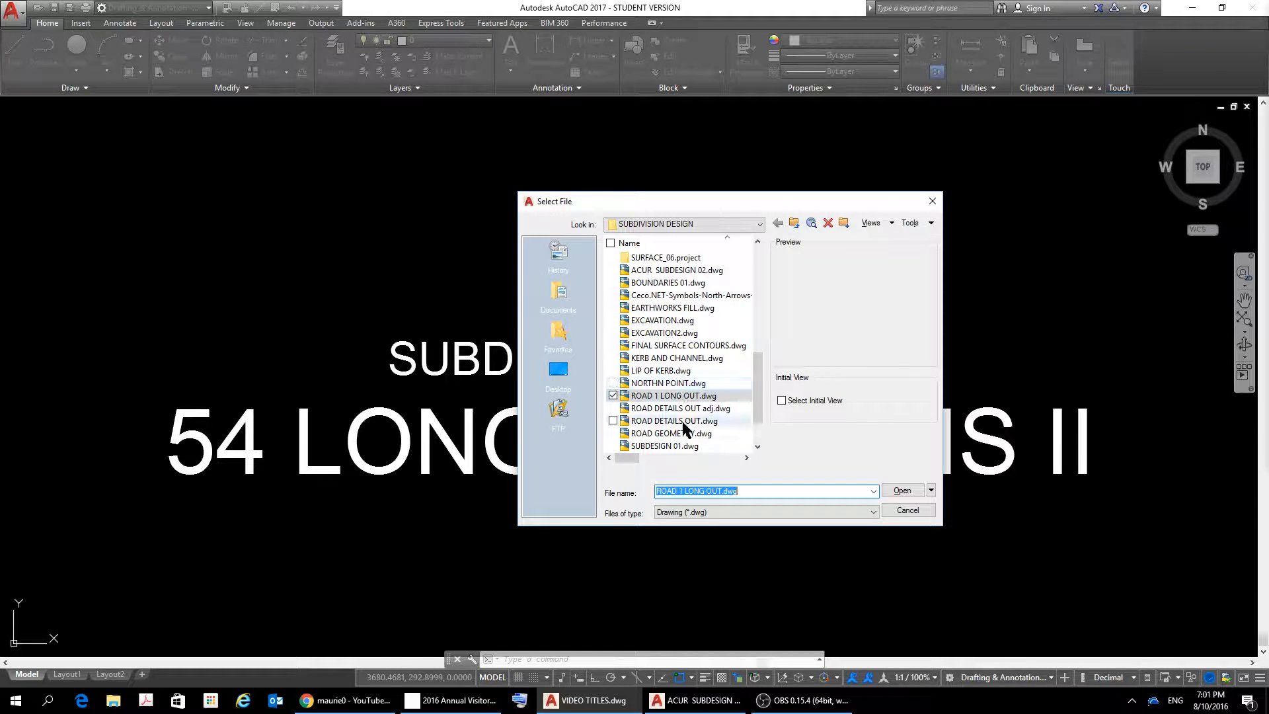
double_click(676, 395)
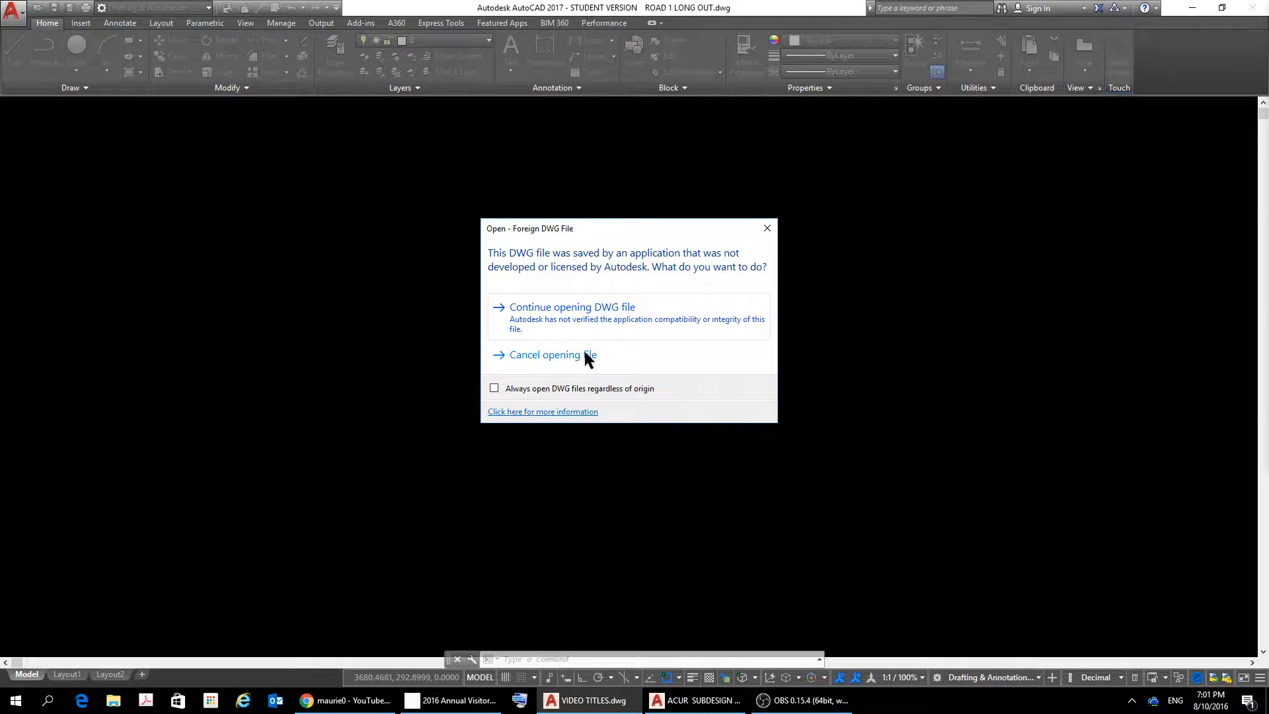
left_click(546, 307)
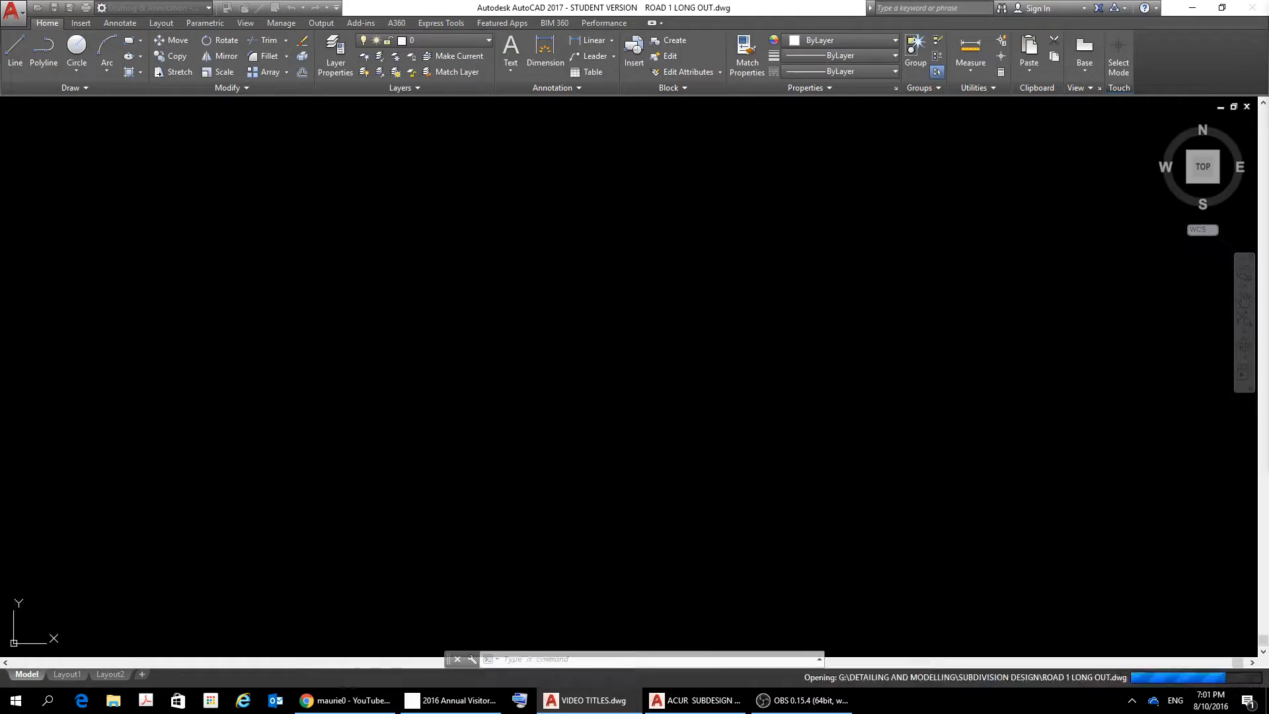
Select the entire Road 1 longitudinal section and examine its properties to see which layer it is on
scroll(617, 357, "down", 4)
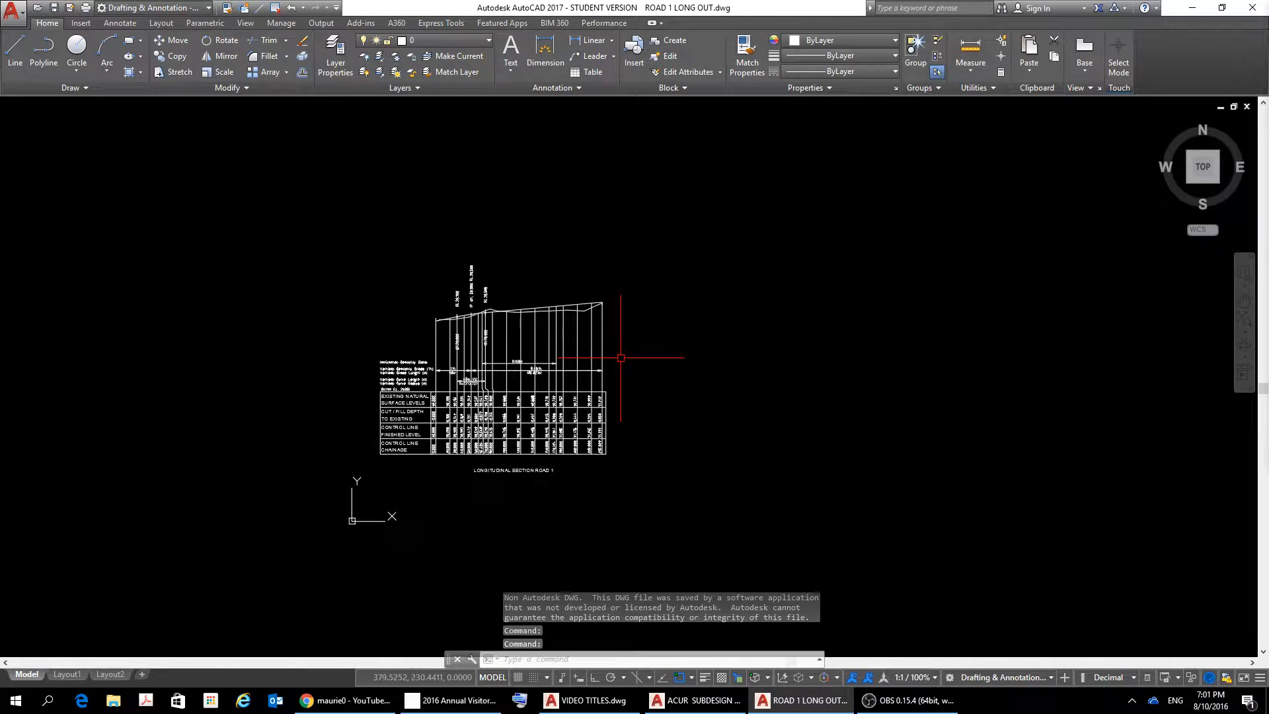
middle_click_drag(618, 357, 812, 229)
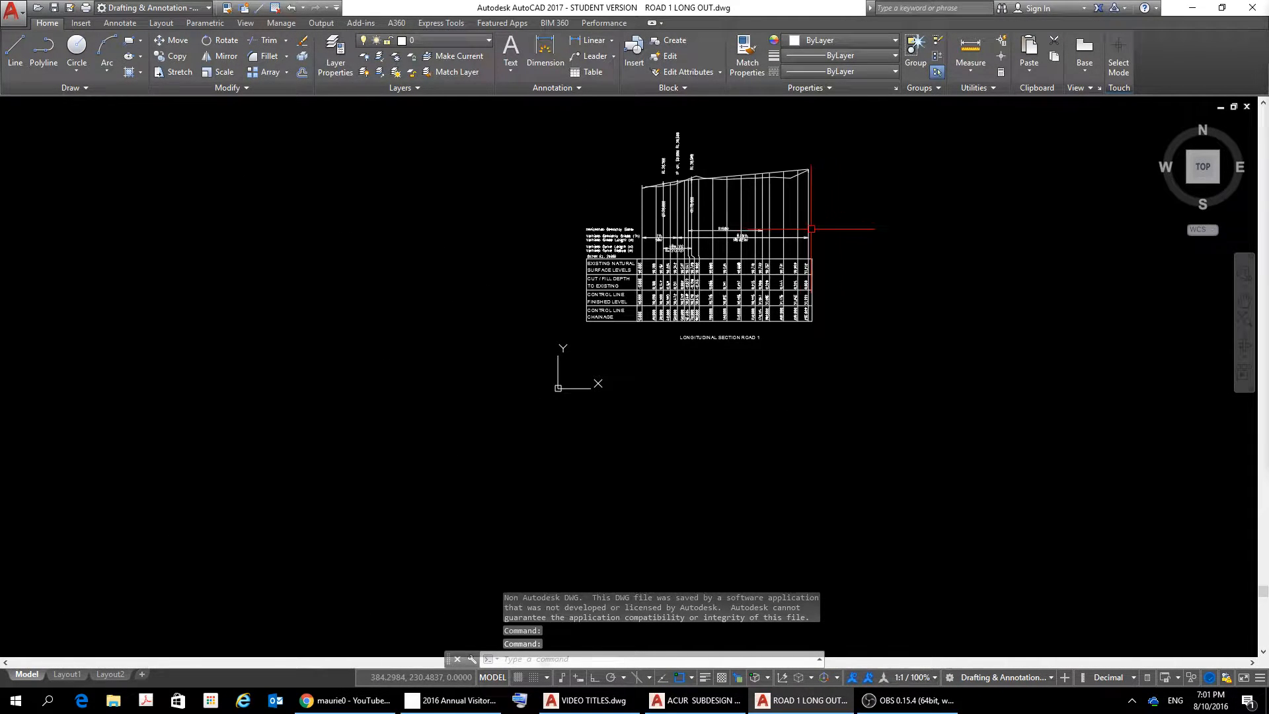
left_click(845, 111)
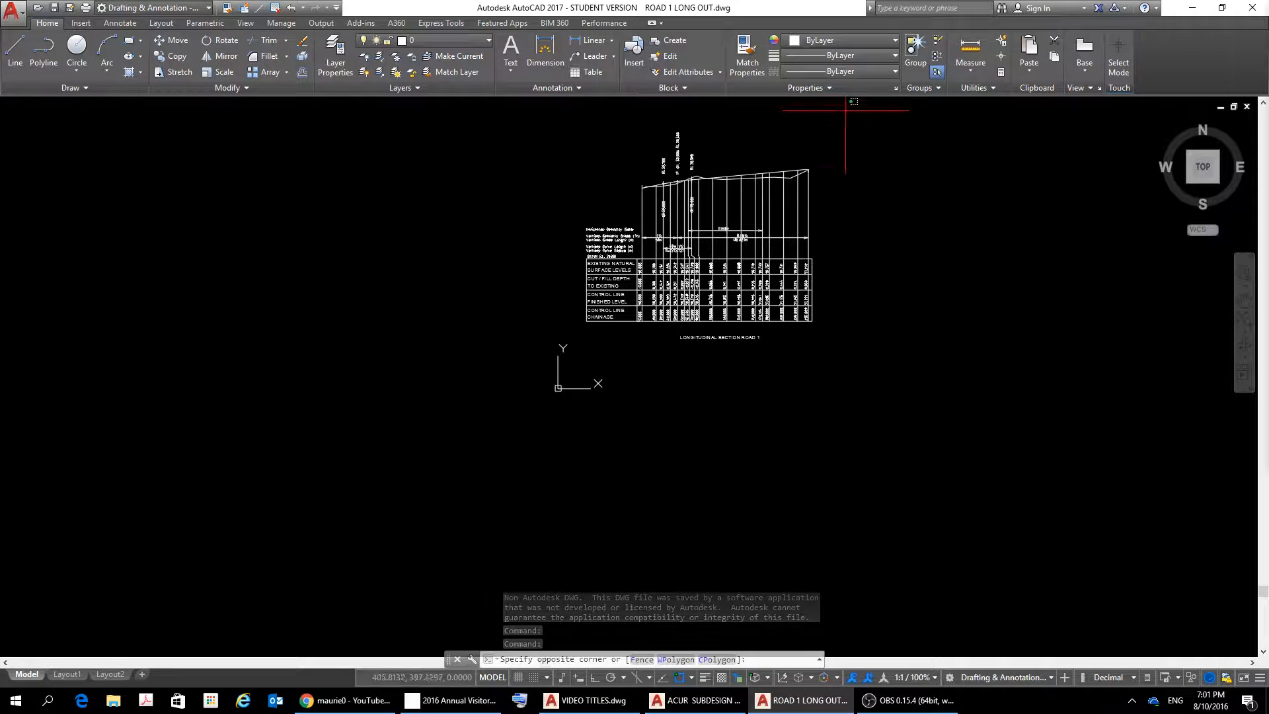
left_click(485, 359)
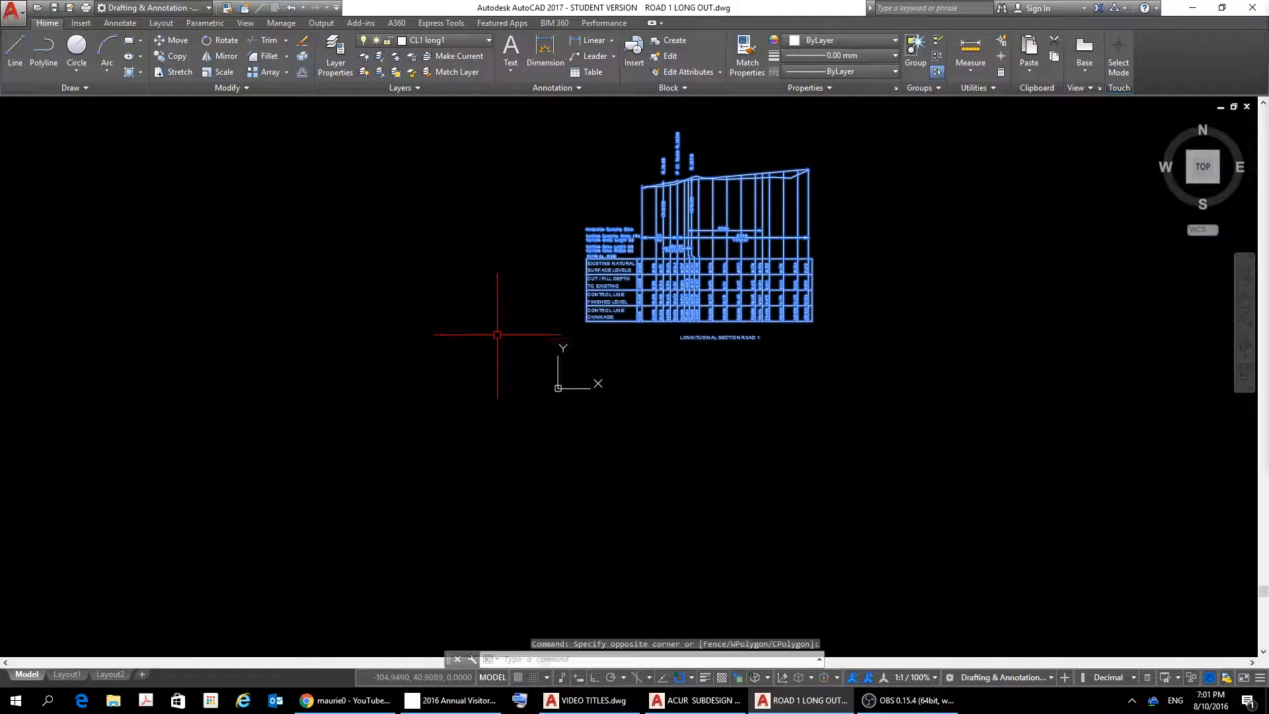
right_click(474, 317)
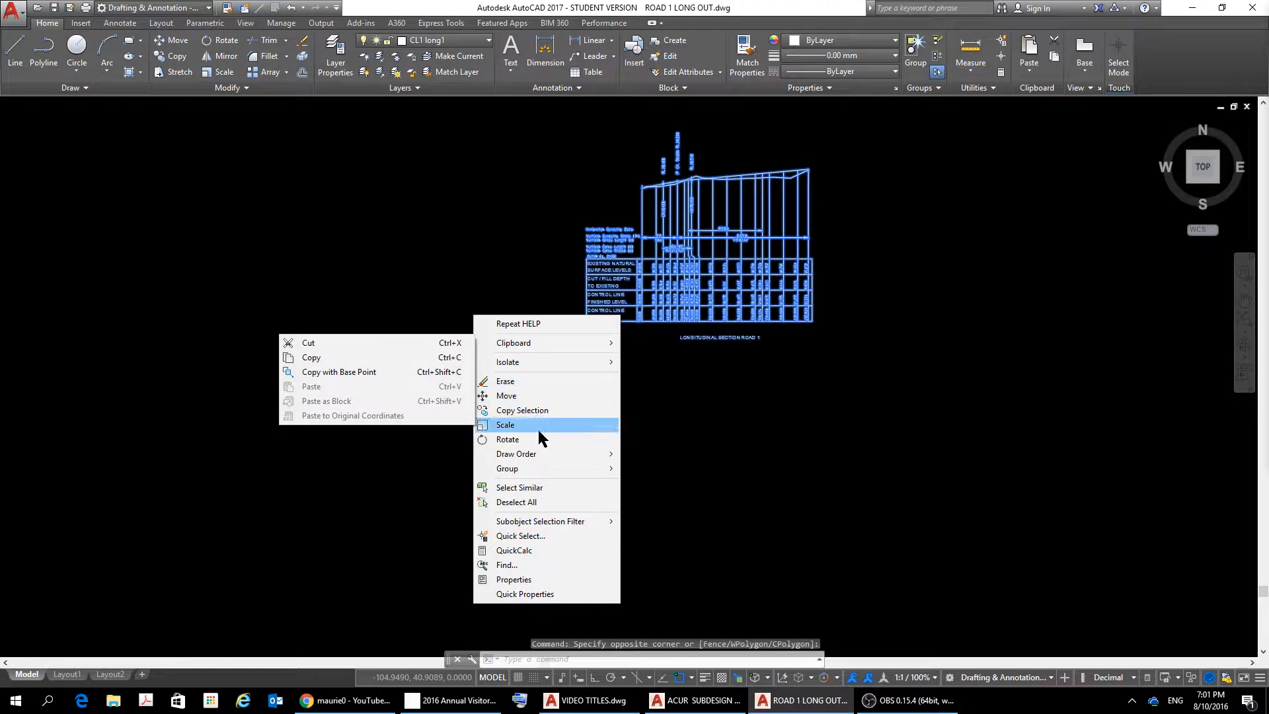
left_click(509, 580)
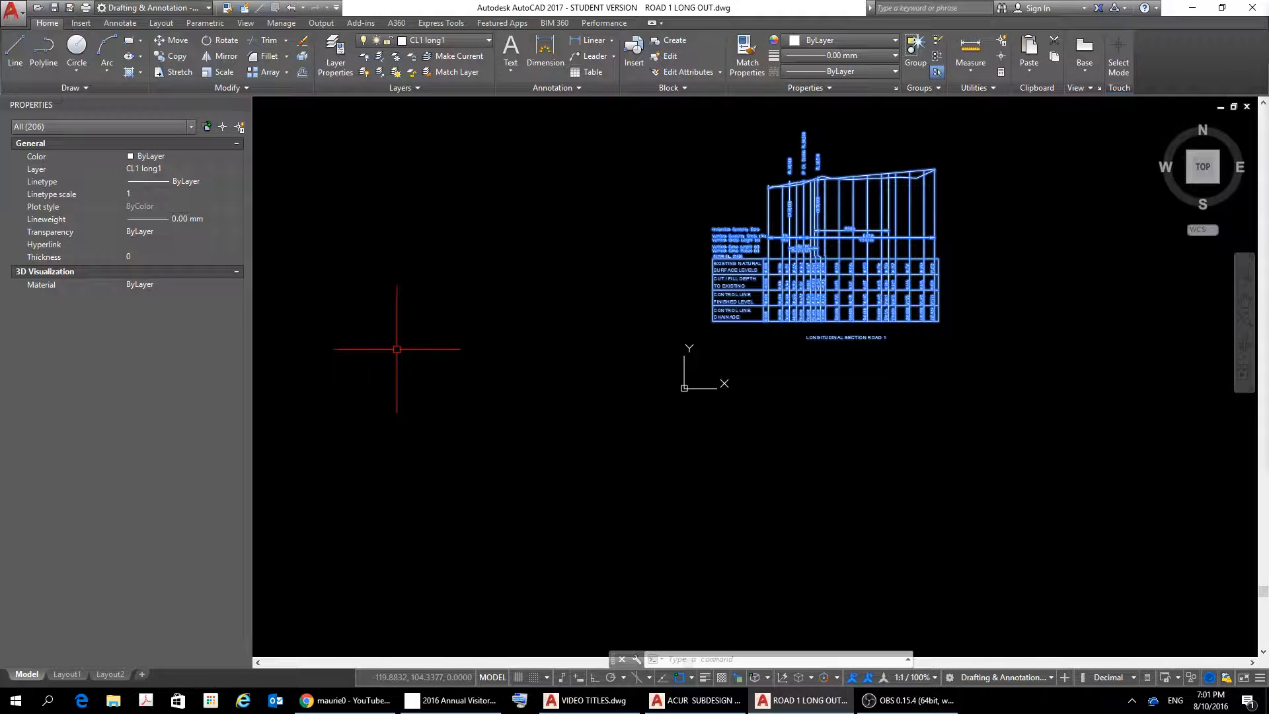
left_click(488, 40)
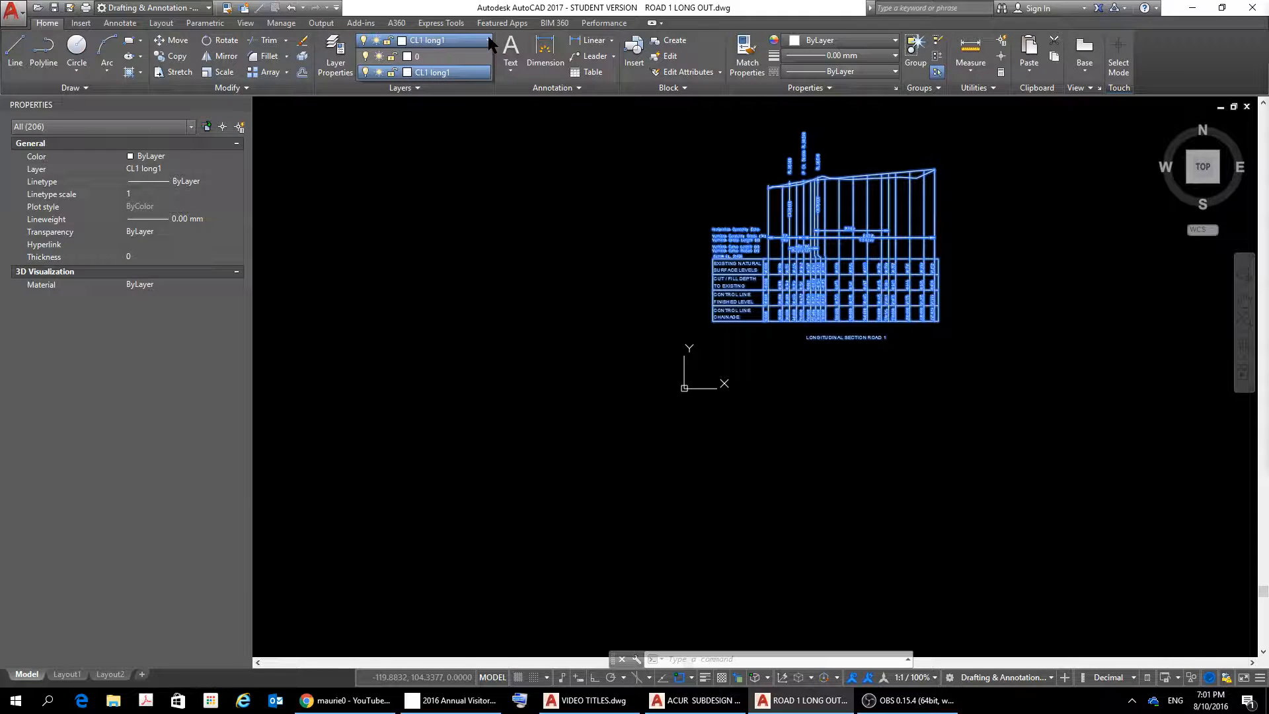
Rename the layer CL1 long1 to ROAD 1 LONG in the layer properties
left_click(328, 56)
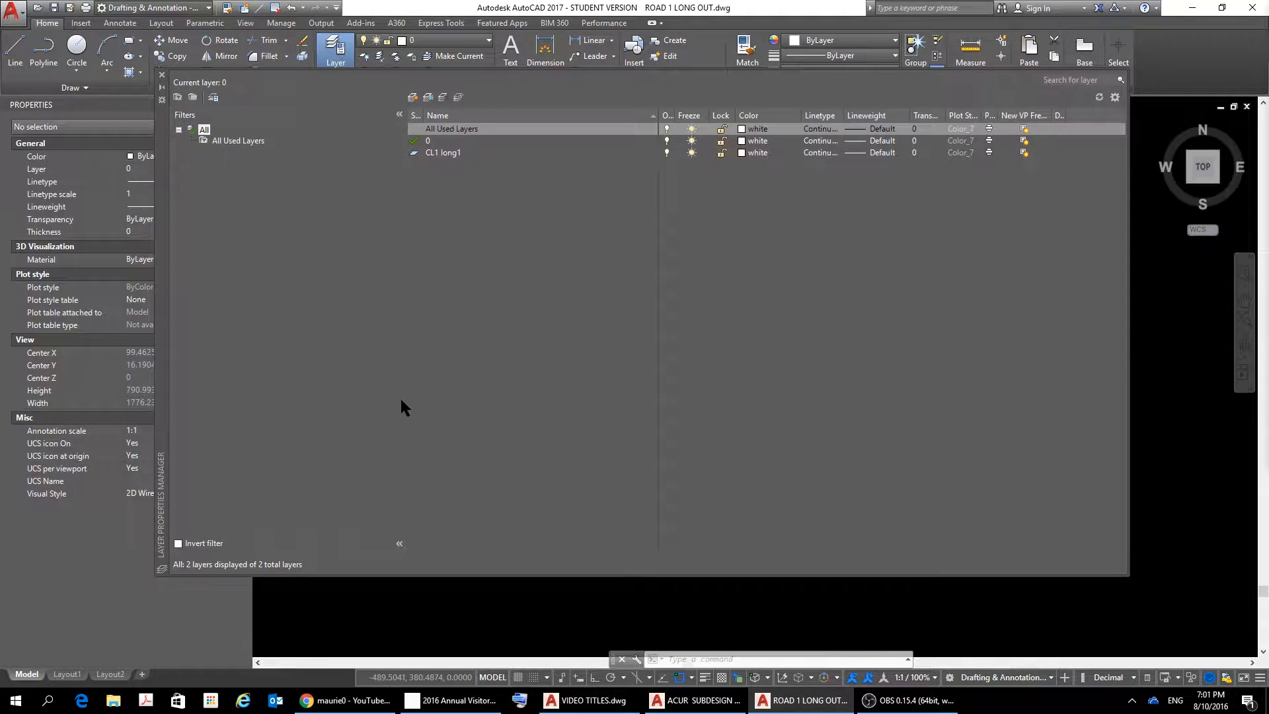
left_click(437, 152)
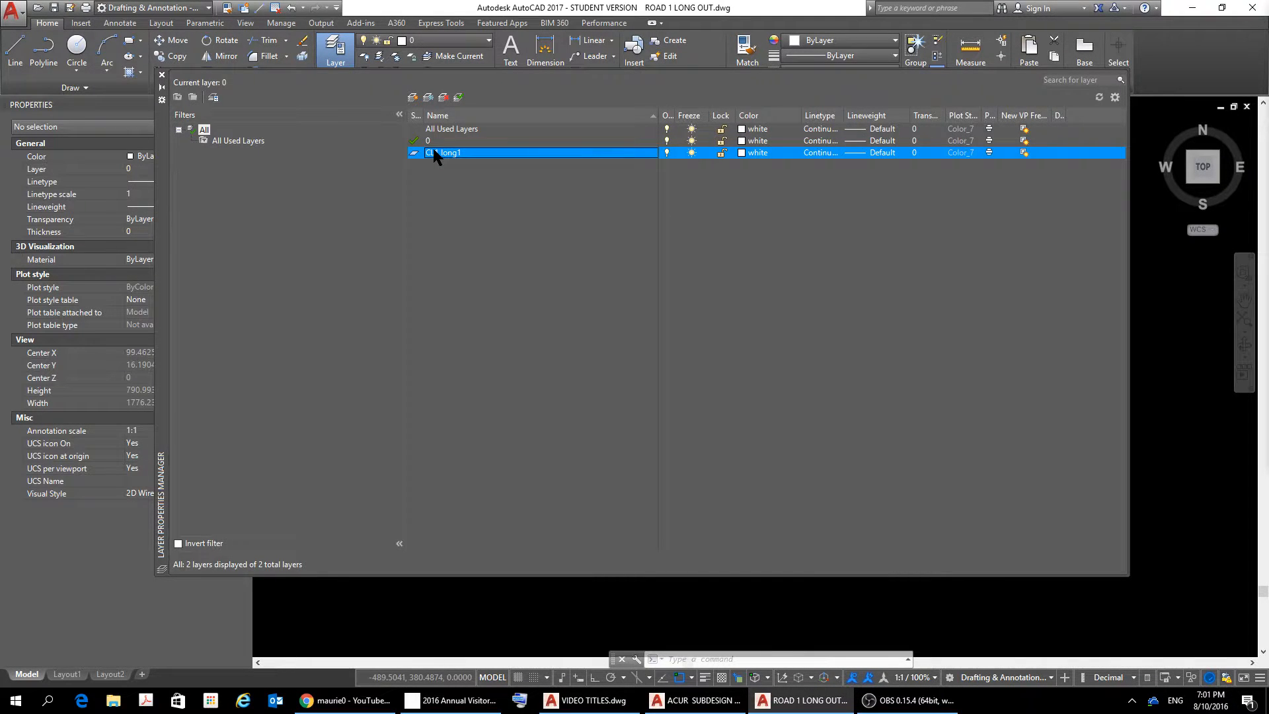
right_click(434, 150)
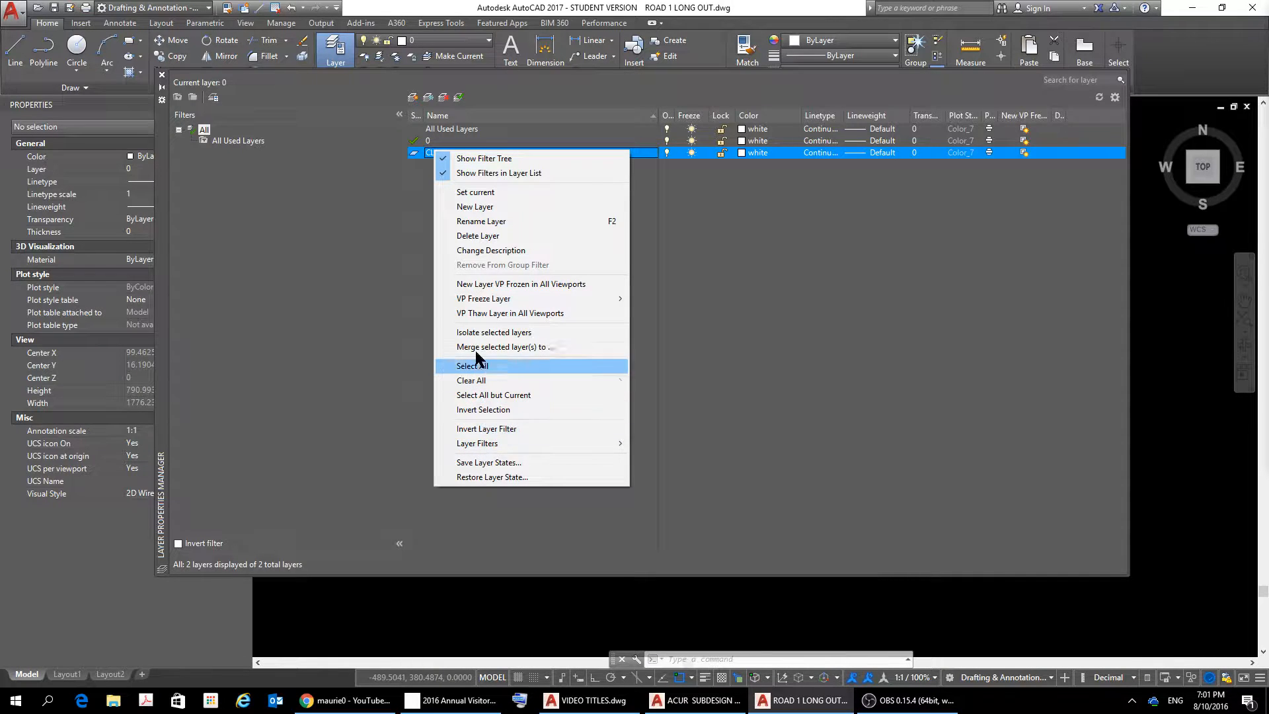
left_click(479, 222)
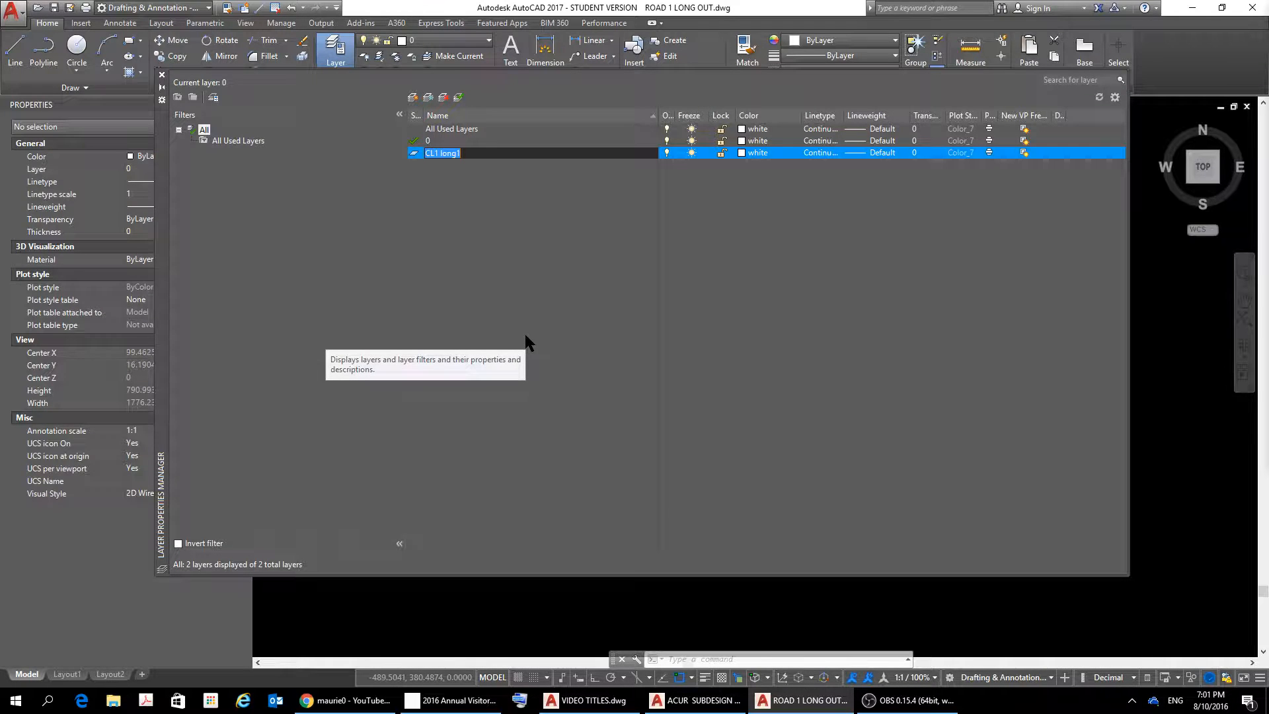
type("ROAD 1 LONG")
key("ctrl+a")
key("Return")
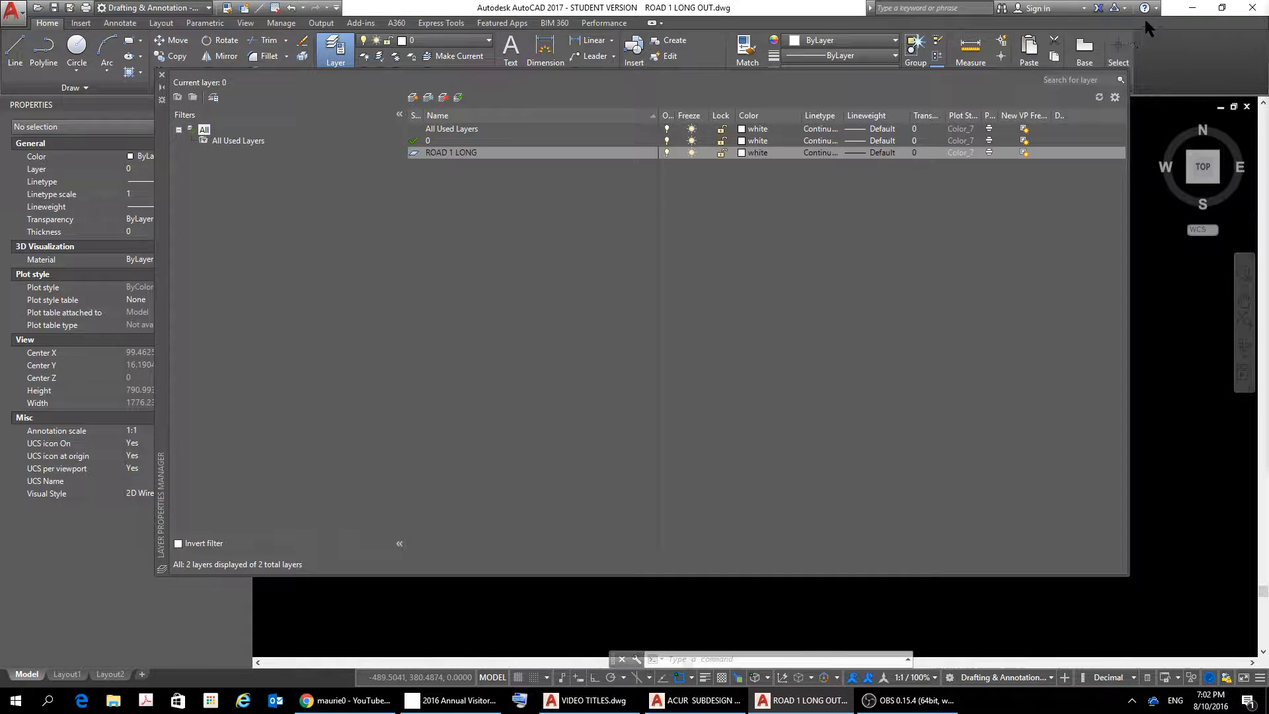
left_click(161, 75)
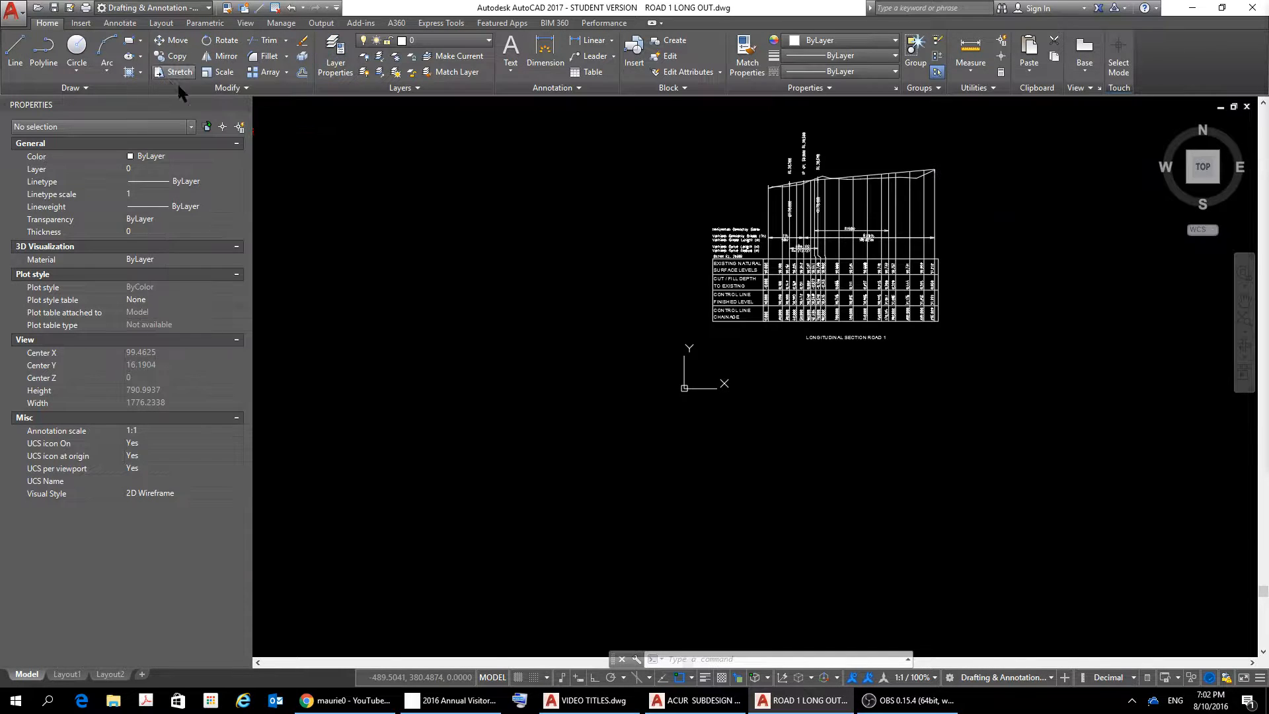
Check the layer of the section table's outer vertical line in its properties, and clear the selection
left_click(712, 271)
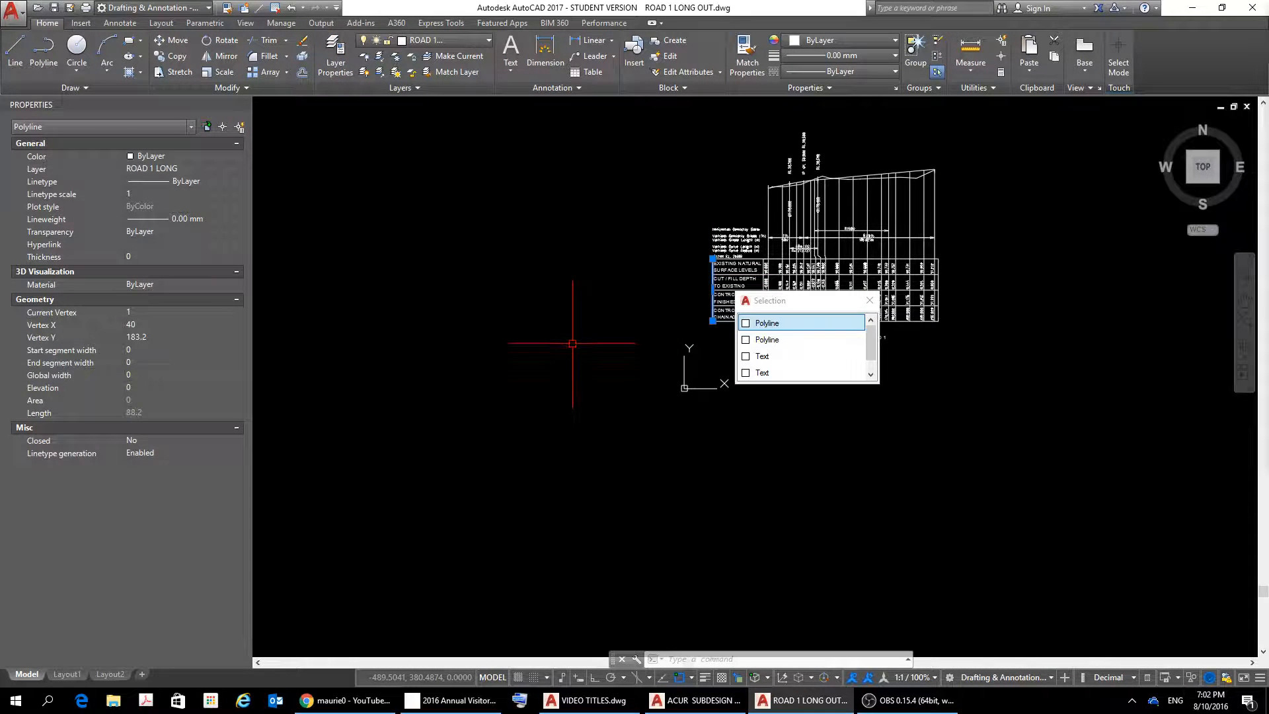
scroll(851, 360, "down", 1)
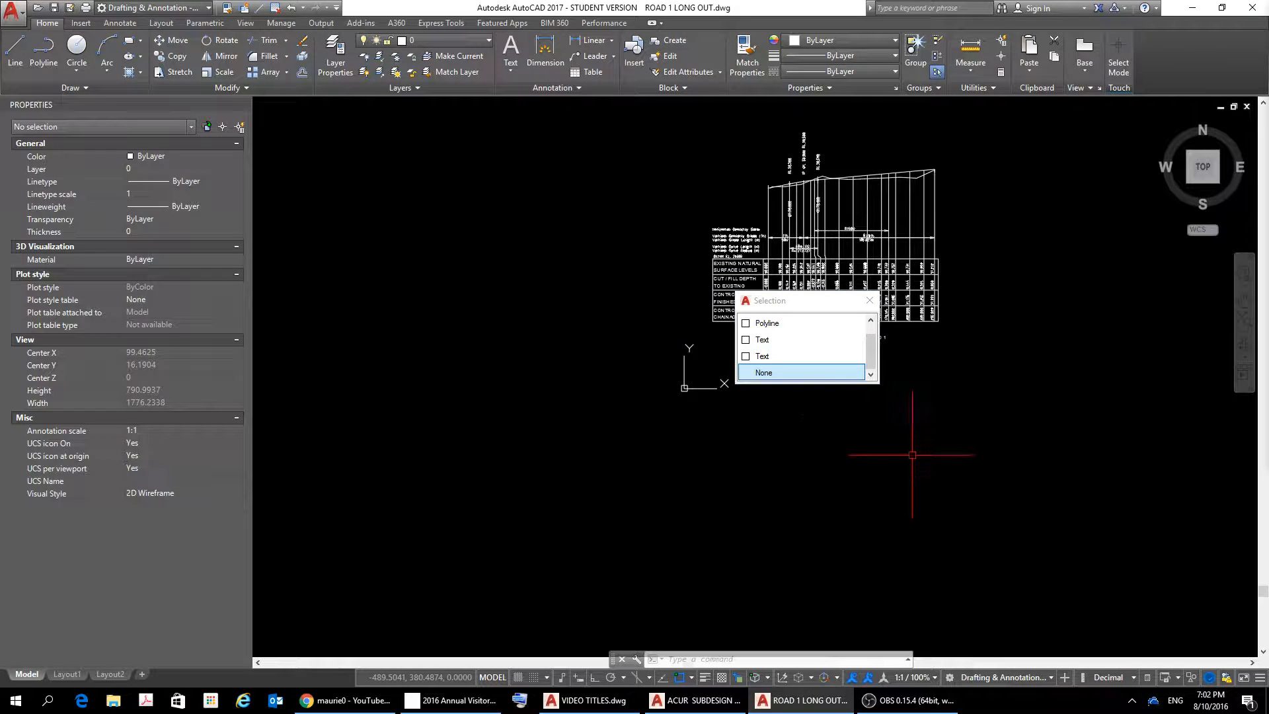
key("Escape")
key("Escape")
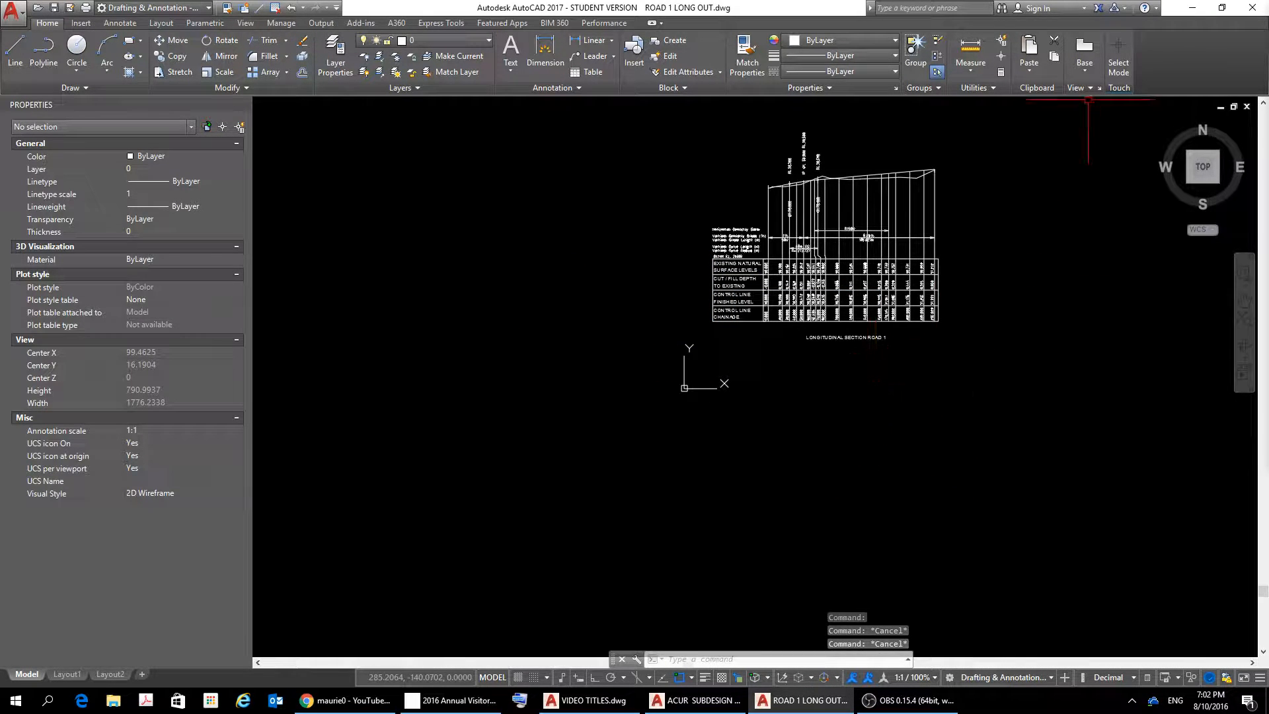
Copy the whole longitudinal section to the clipboard with the lower-left corner of its table as base point
left_click(985, 122)
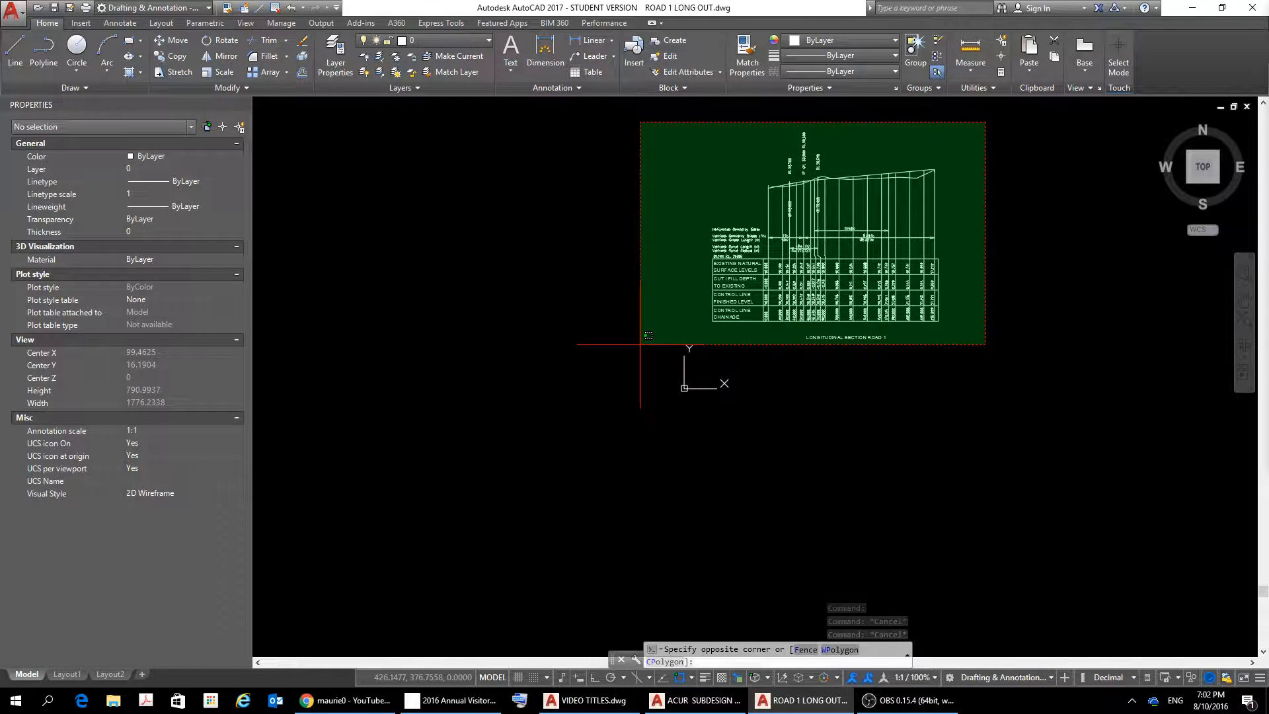
left_click(651, 348)
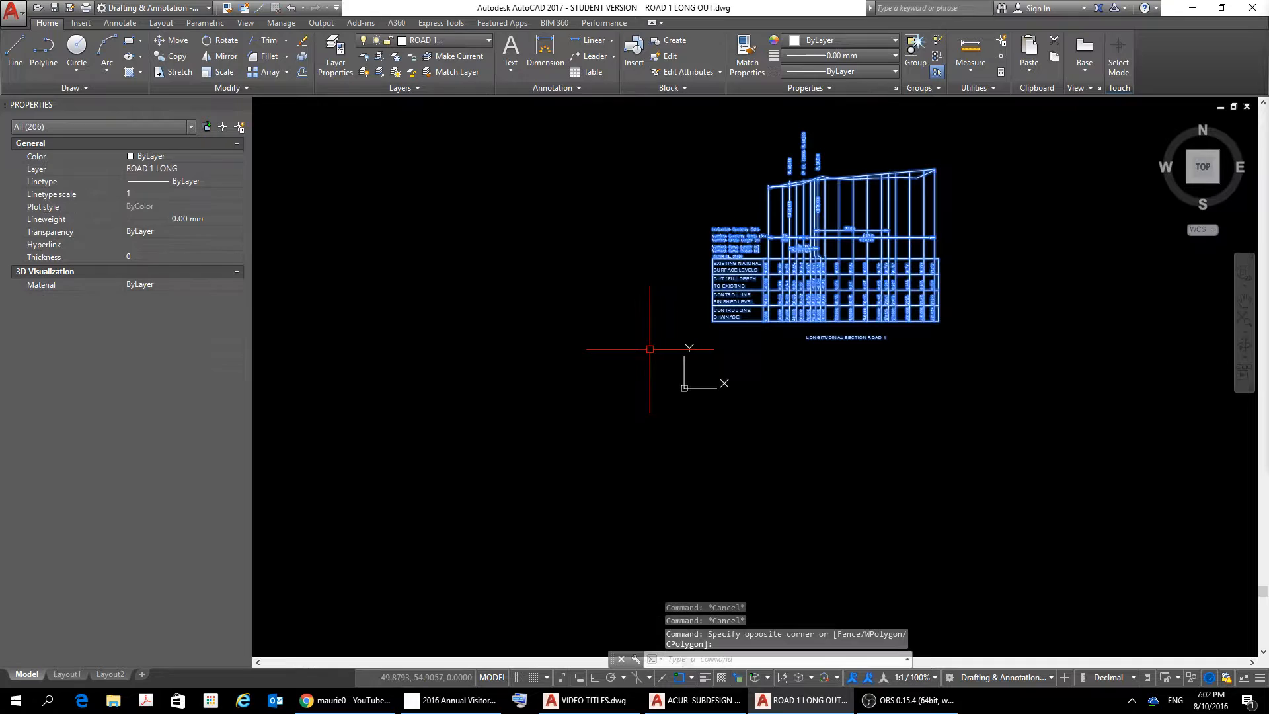
right_click(647, 262)
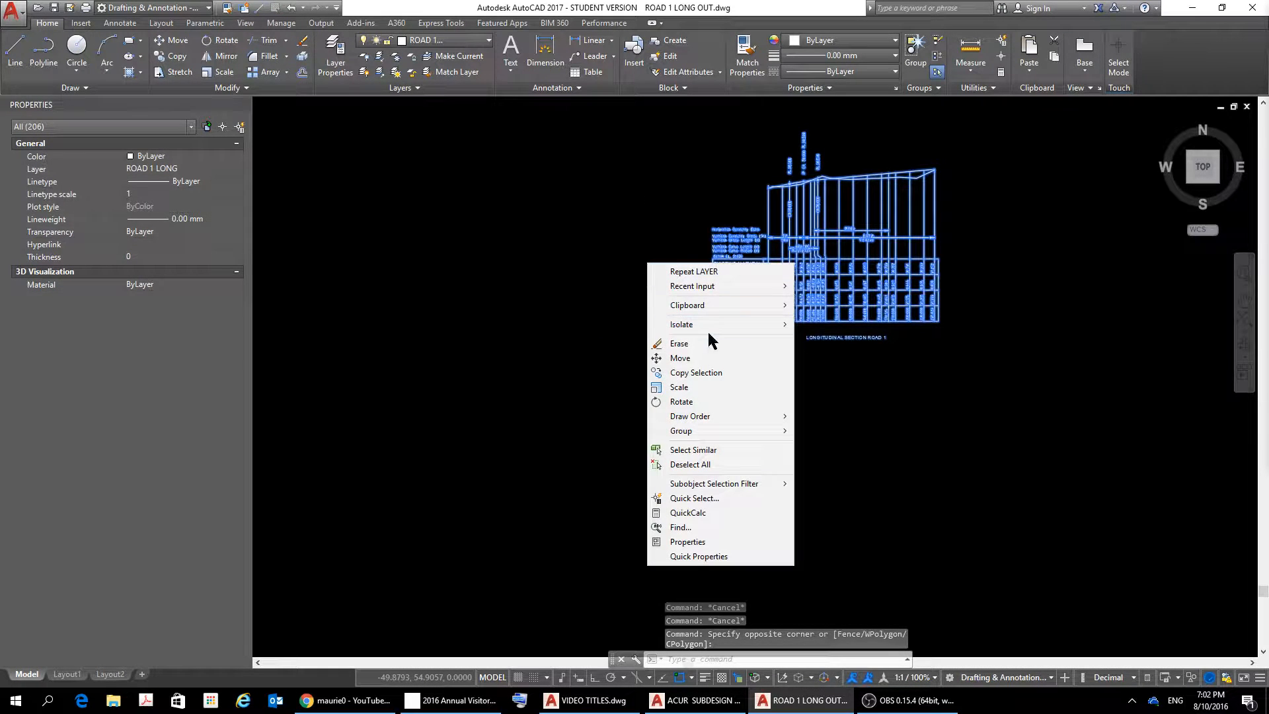
mouse_move(694, 306)
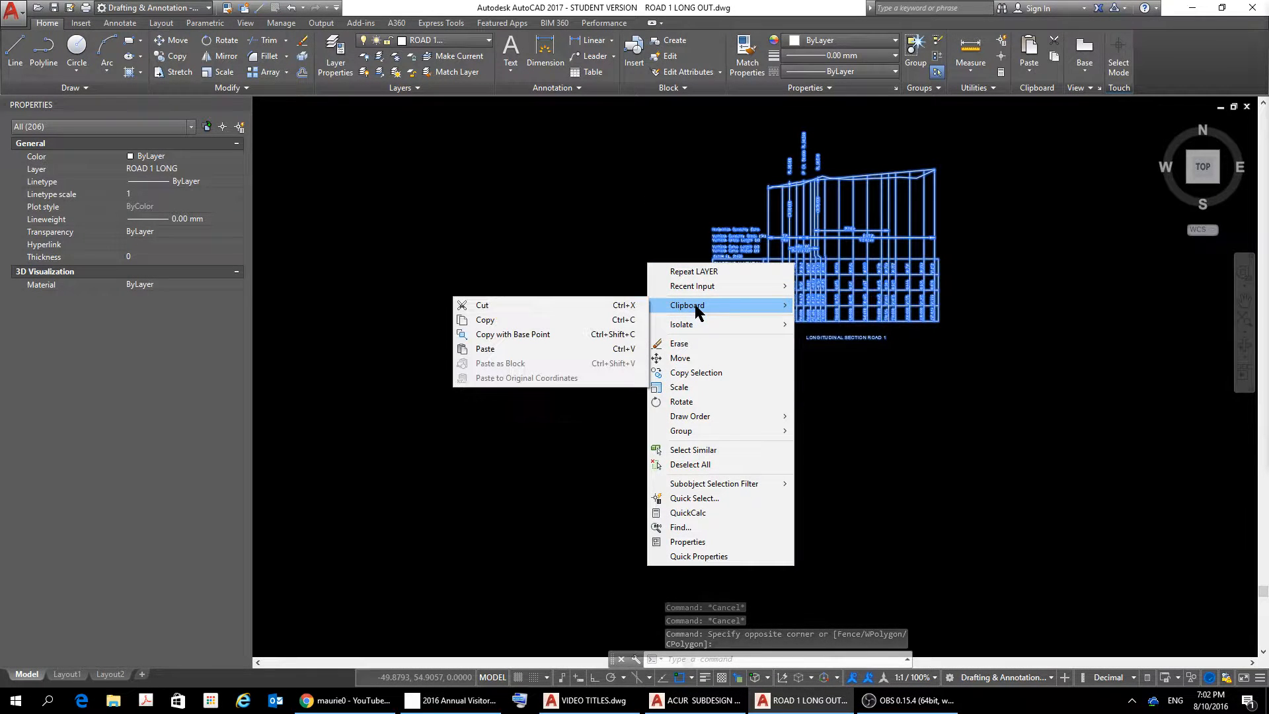
left_click(494, 335)
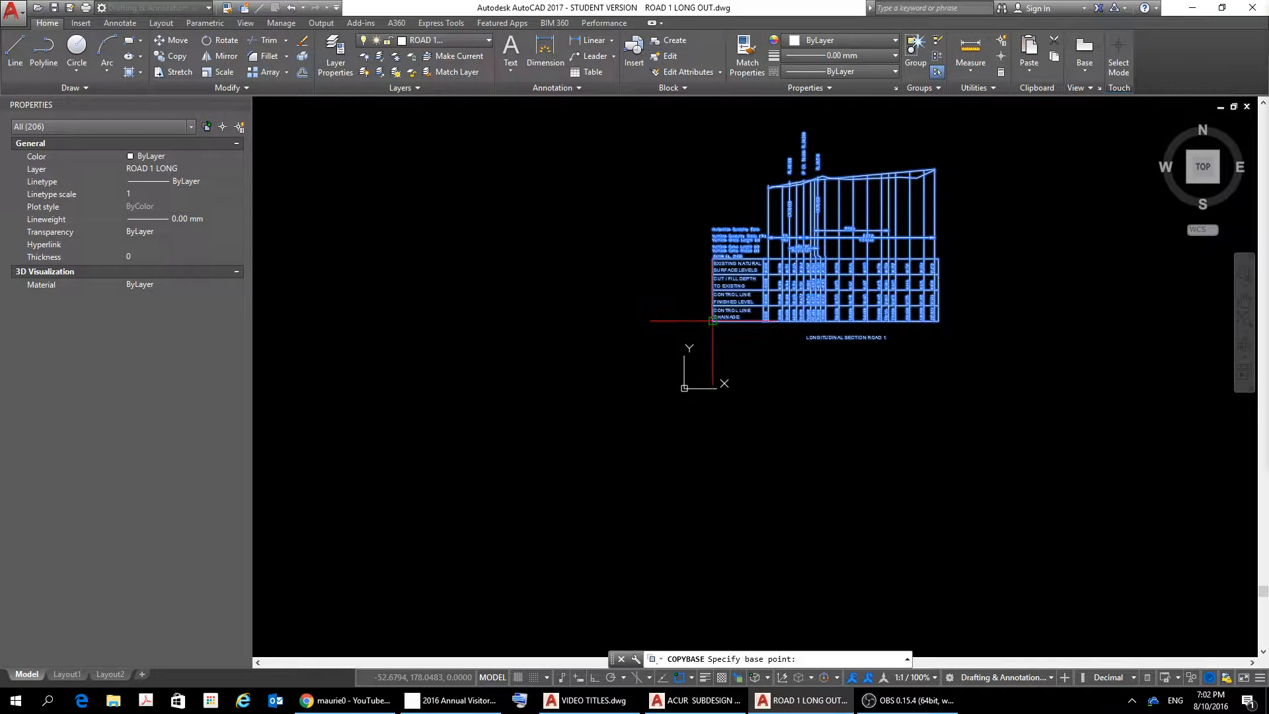
left_click(712, 322)
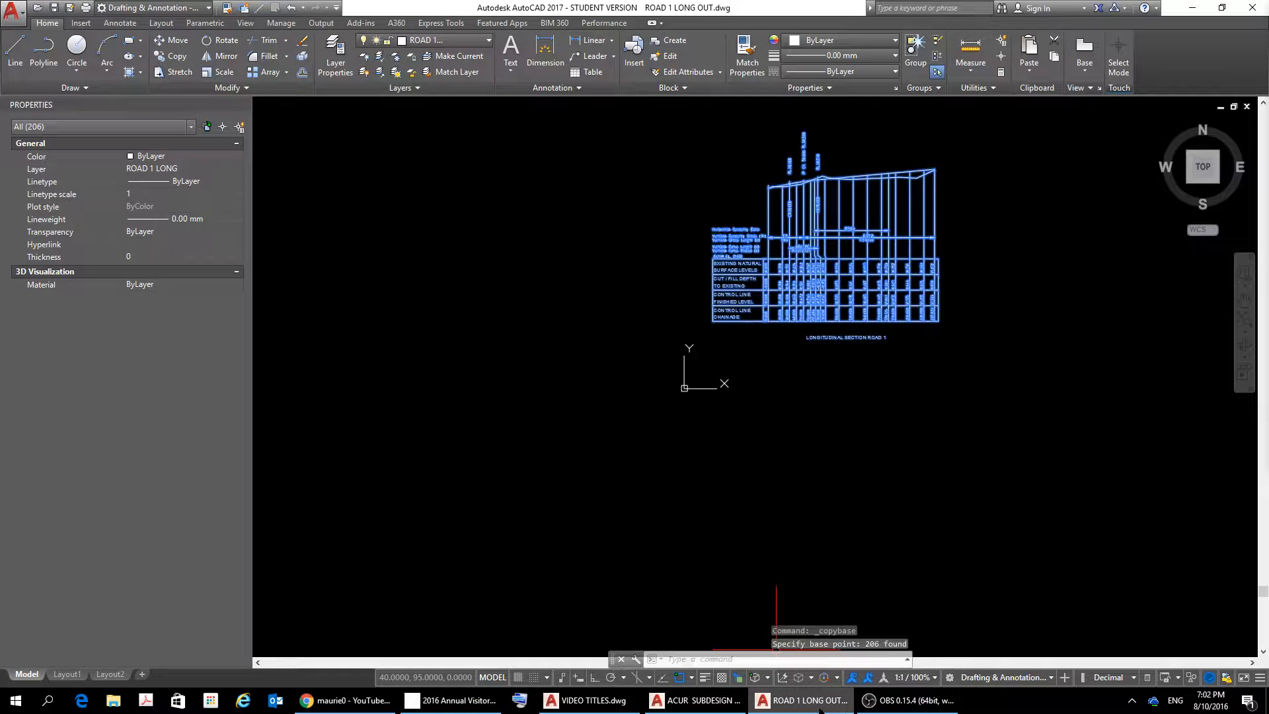
Switch to the drawing ACUR SUBDESIGN 02.dwg and show the free area around the subdivision in model space
left_click(691, 701)
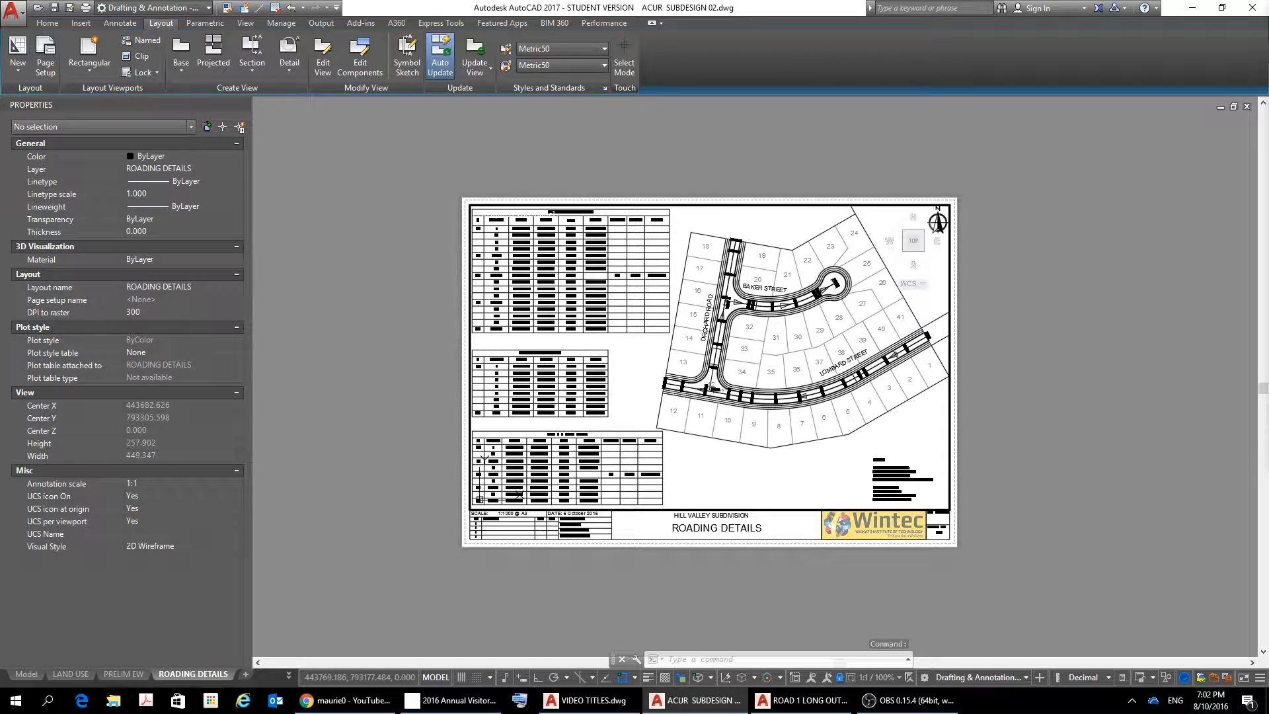
left_click(26, 674)
scroll(810, 345, "down", 2)
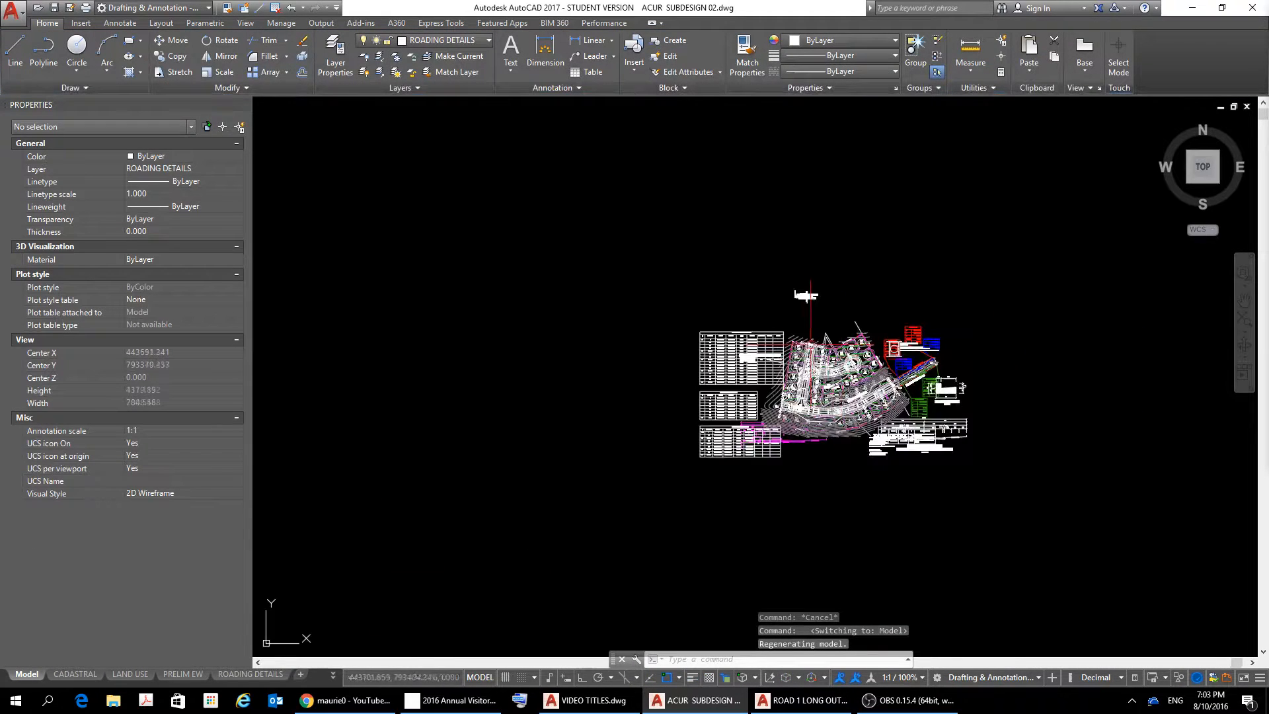
middle_click_drag(756, 473, 718, 515)
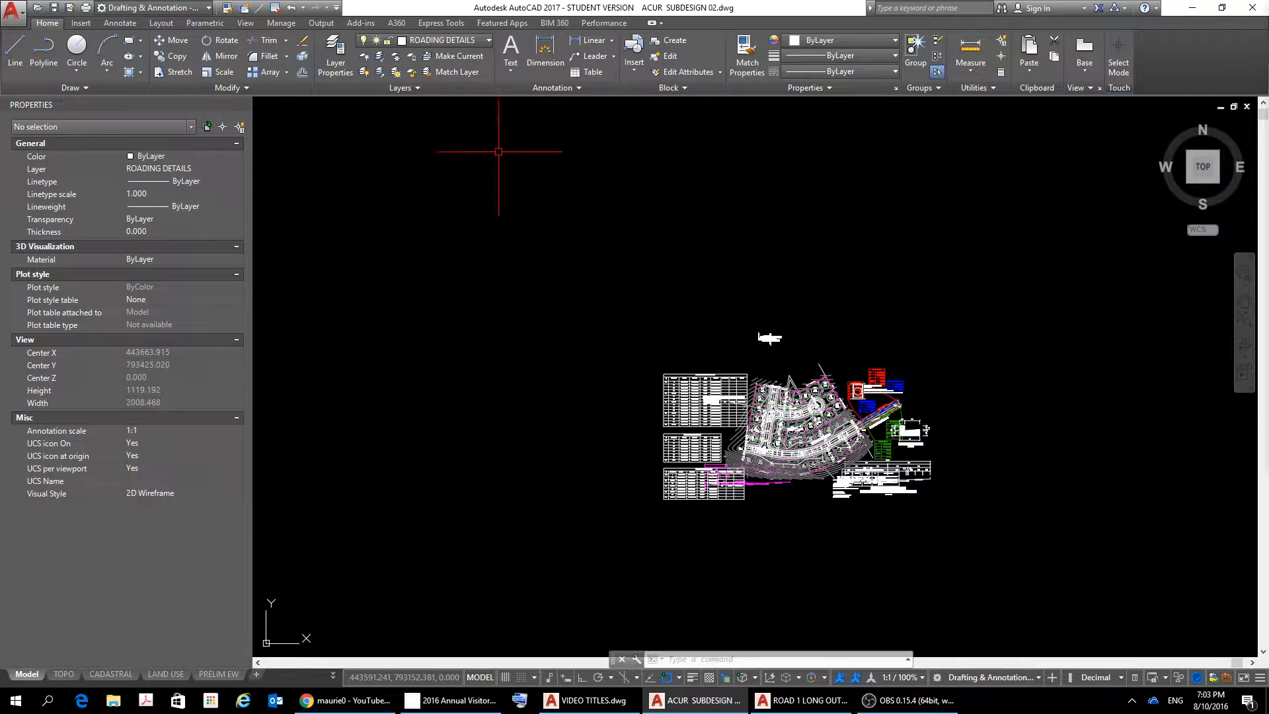
Create a new layer named ROAD 1 LONG that is frozen in all viewports
left_click(336, 55)
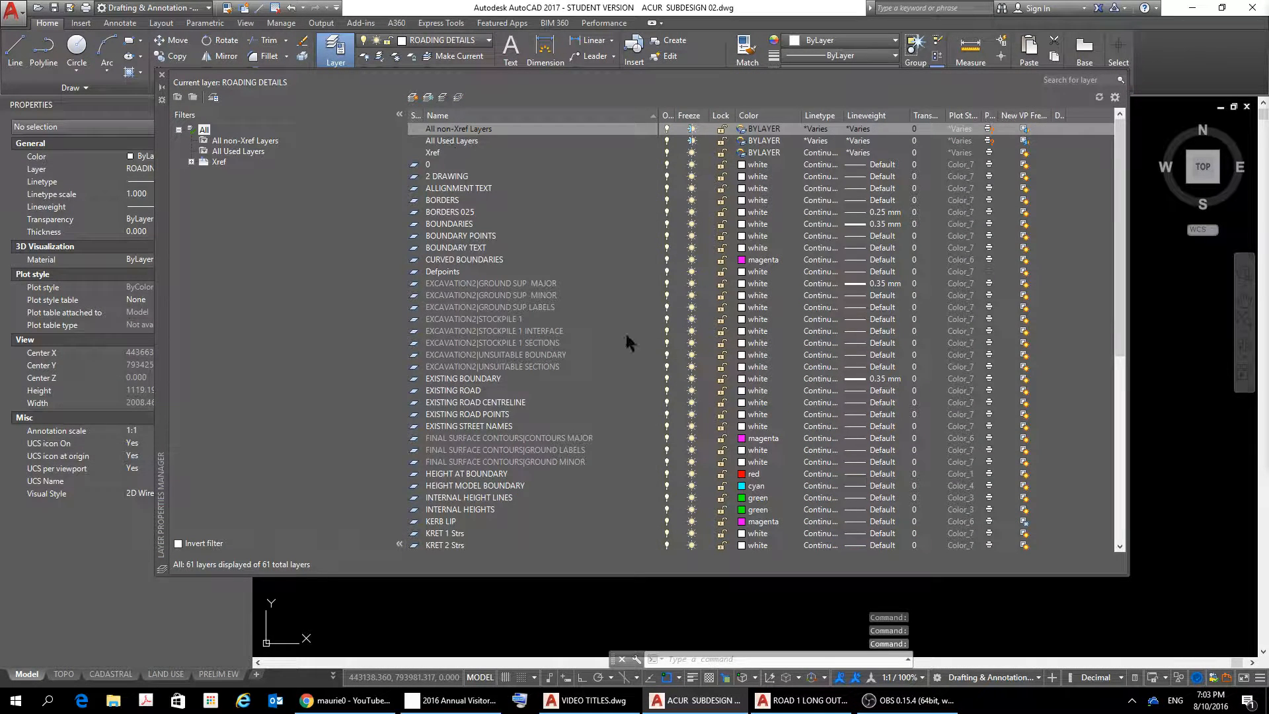
left_click(429, 97)
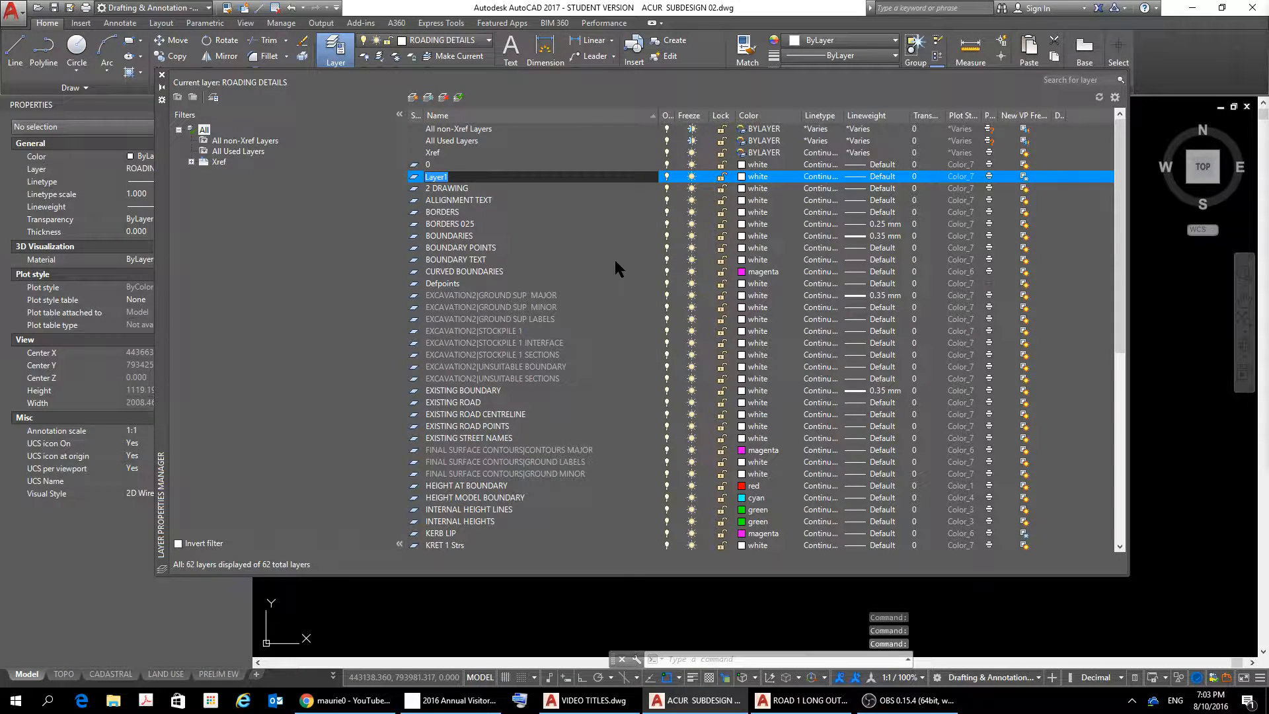
key("BackSpace")
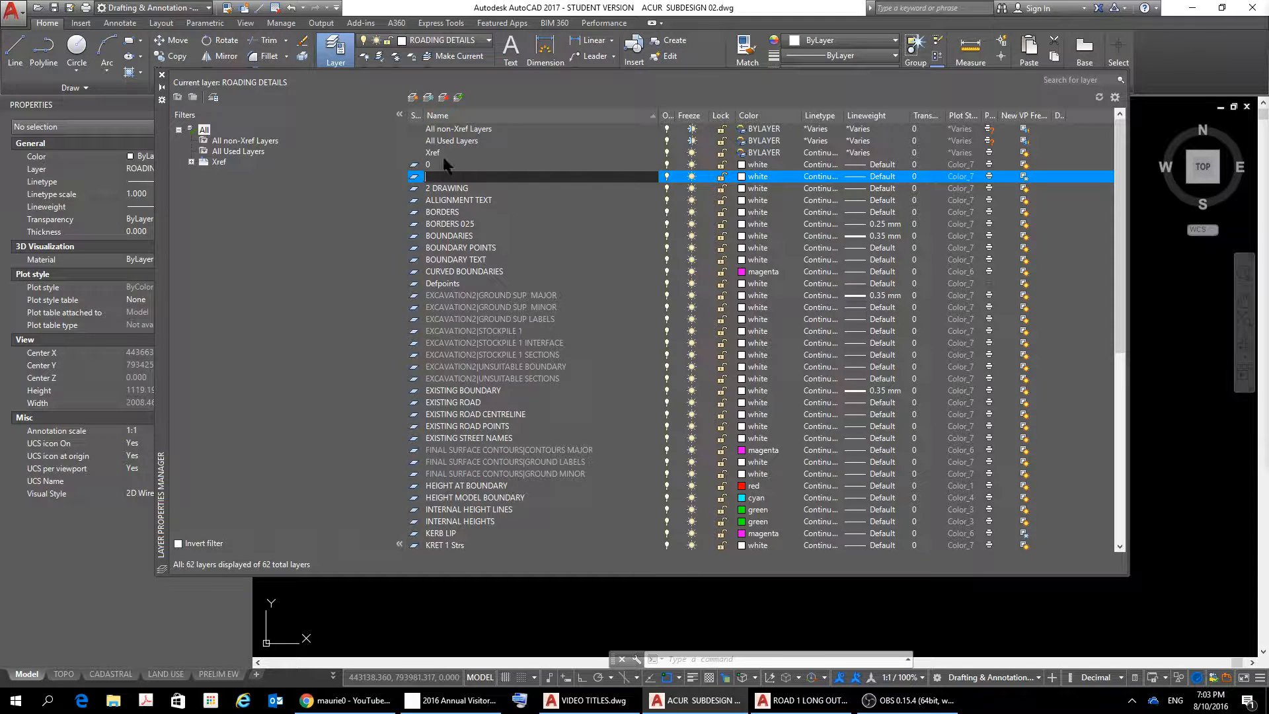
left_click(361, 199)
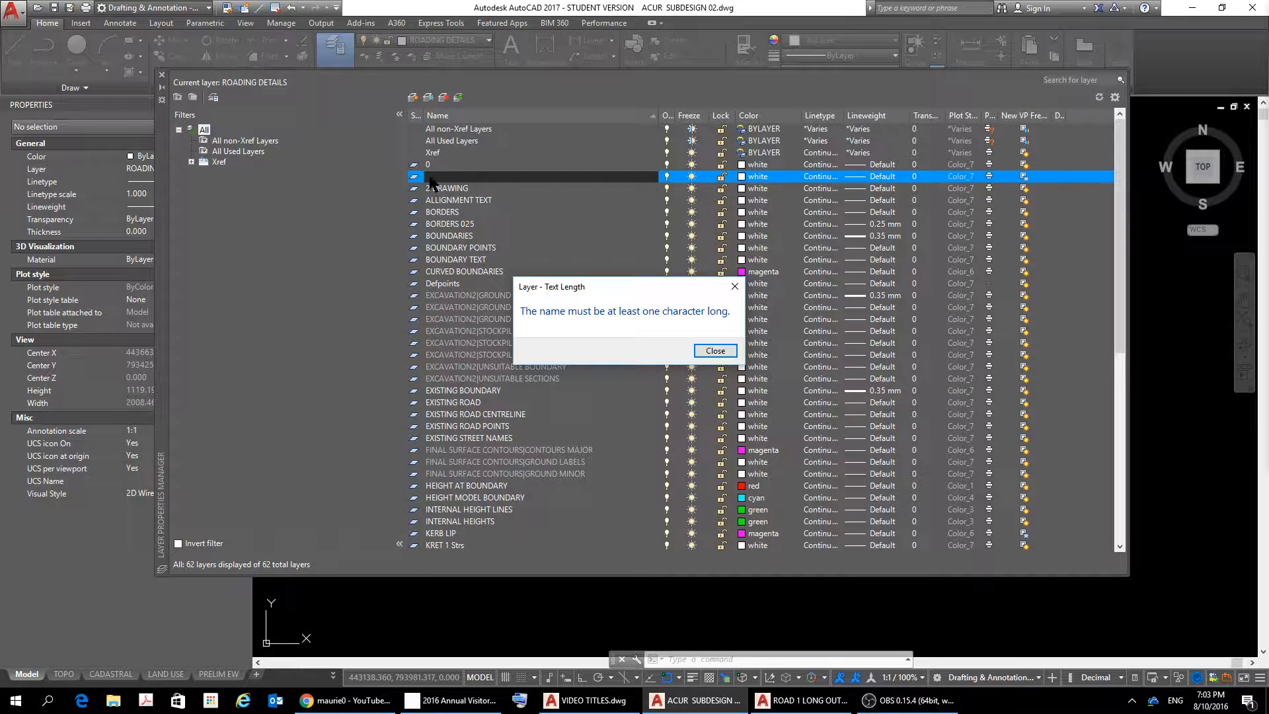
left_click(716, 351)
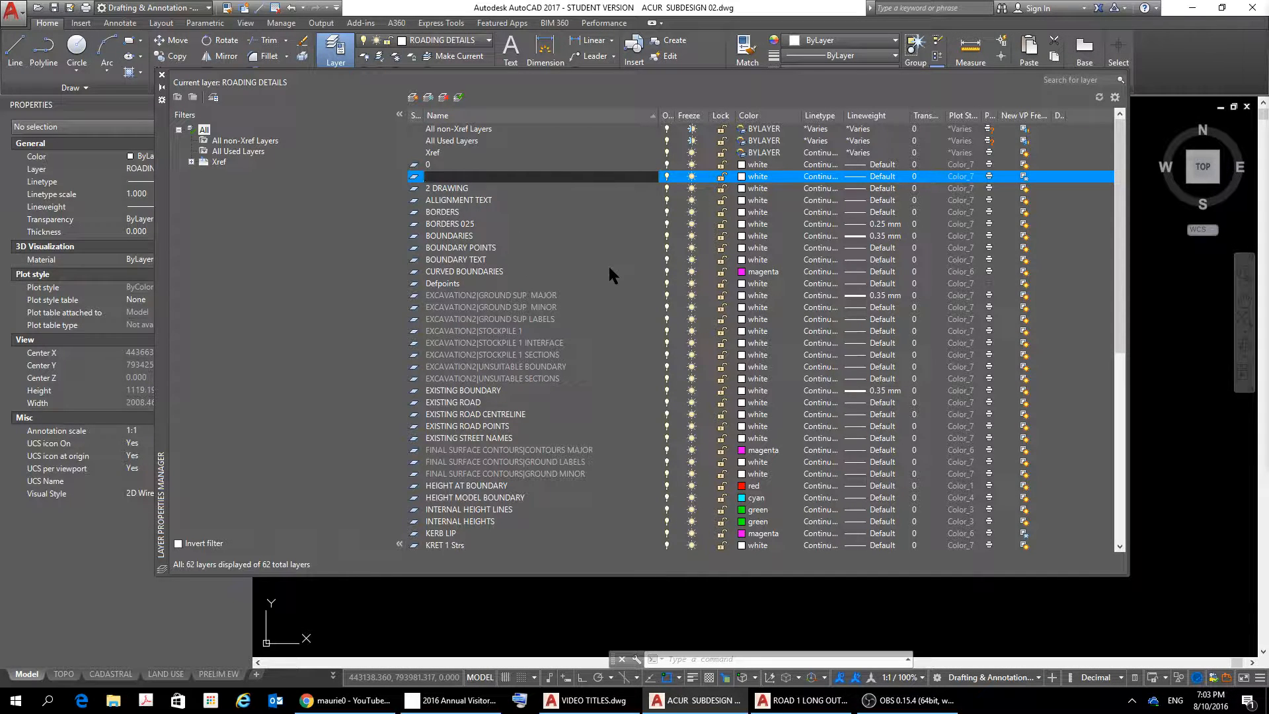
type("ROAD 1 LONG")
left_click(282, 329)
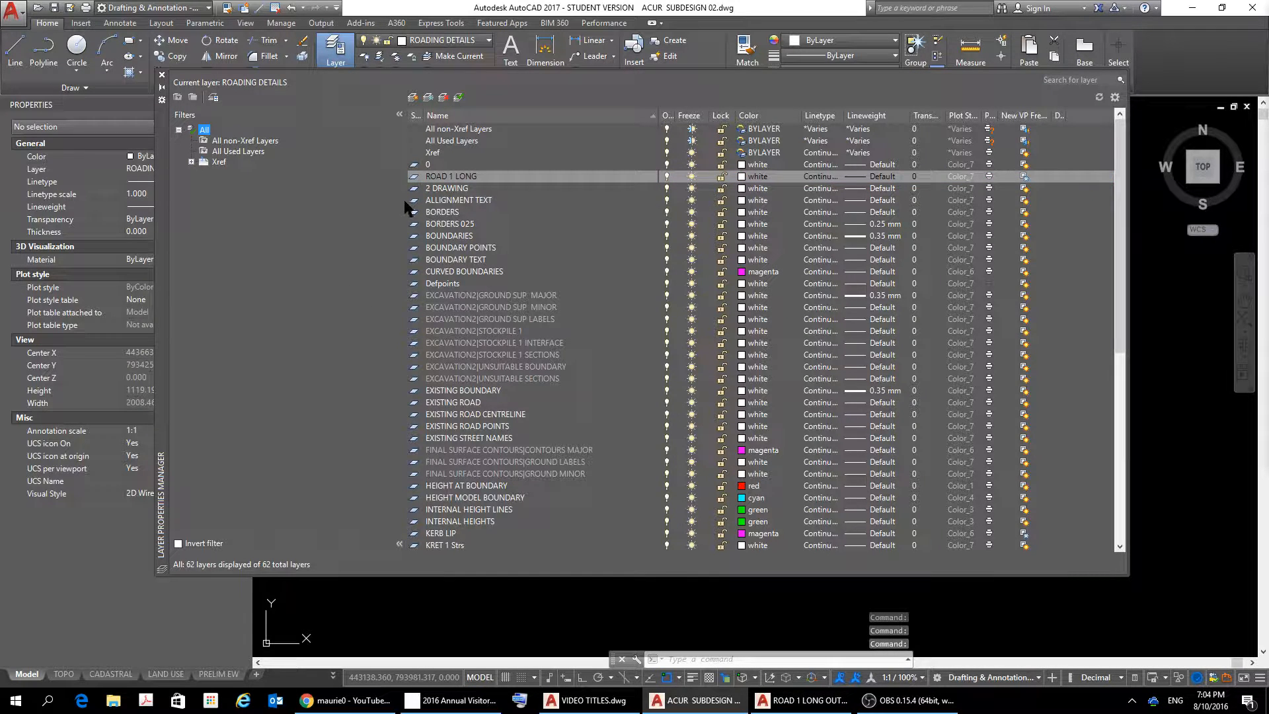
Make the ROAD 1 LONG layer current, check the rest of the layer list, and close the layer manager
double_click(416, 176)
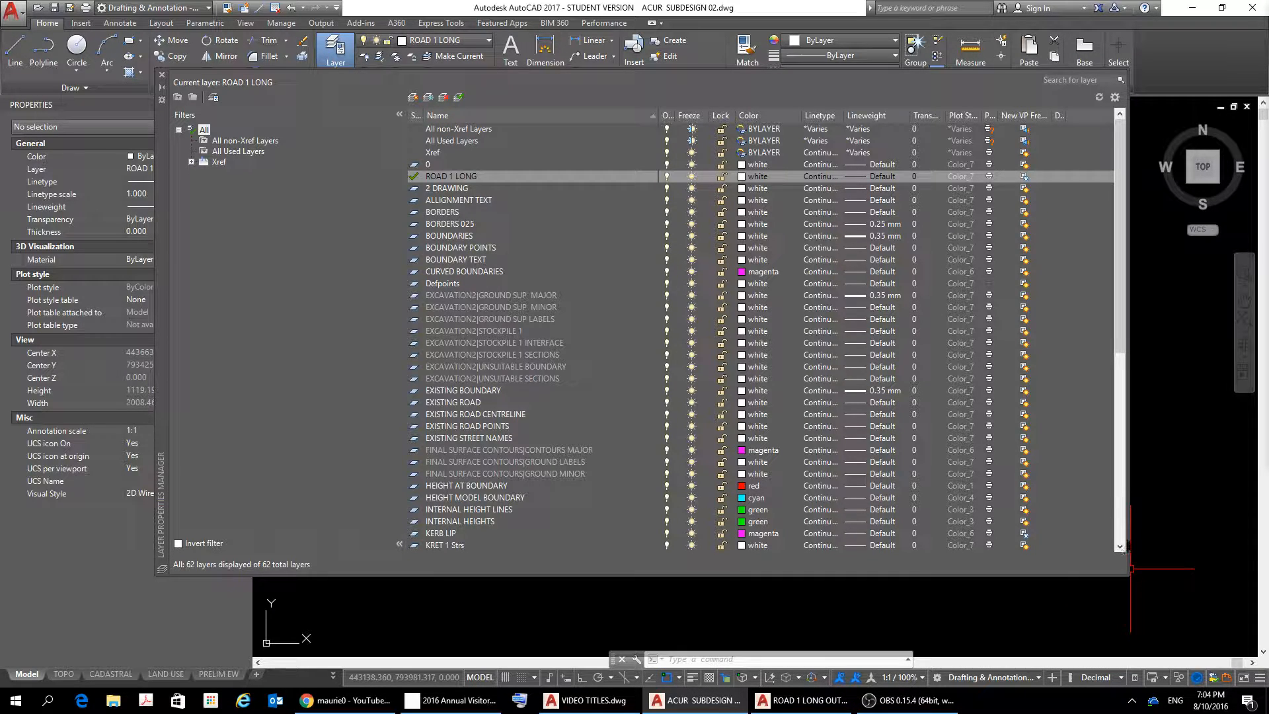
left_click(1119, 477)
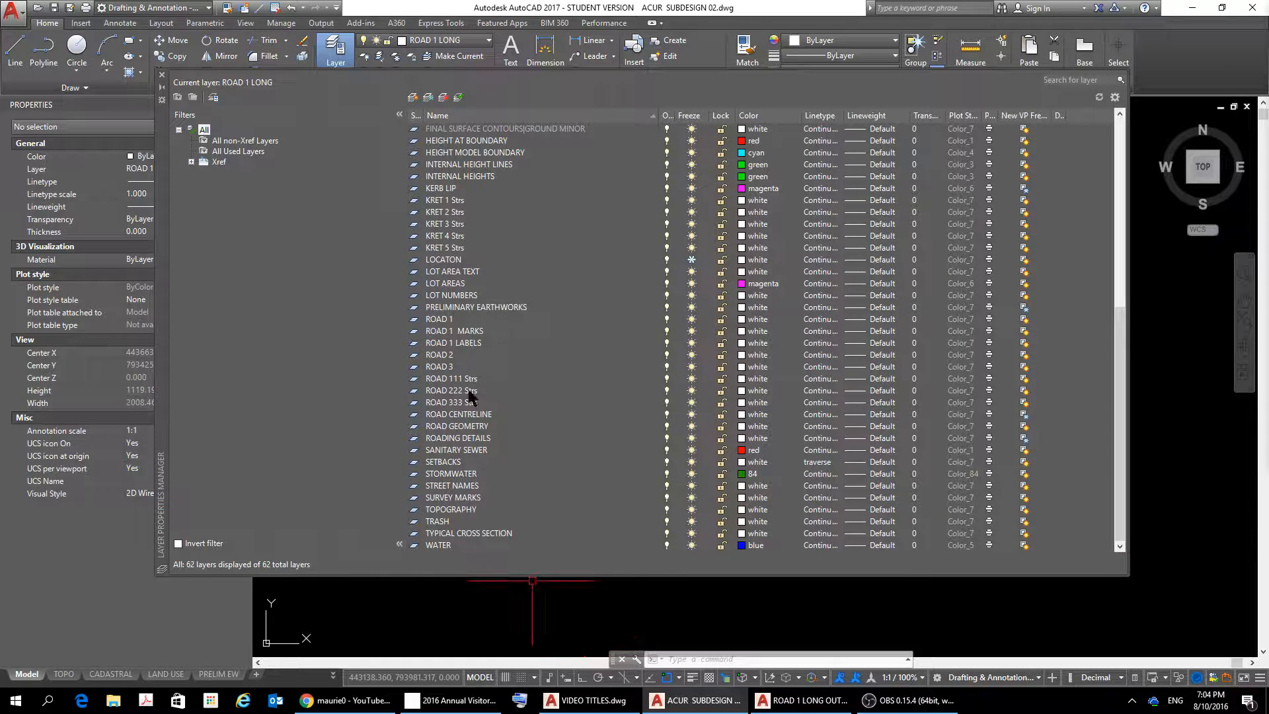
left_click(162, 75)
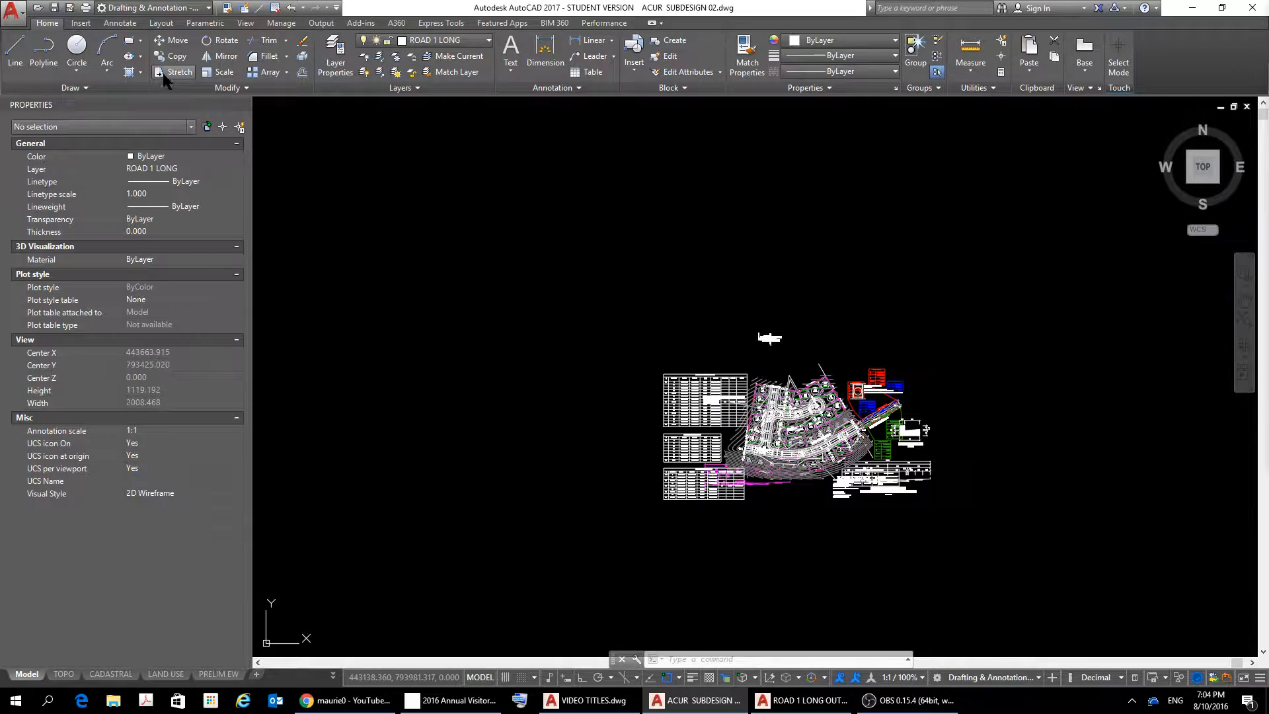
Paste the copied longitudinal section into the free model space above and to the left of the subdivision plan
right_click(519, 190)
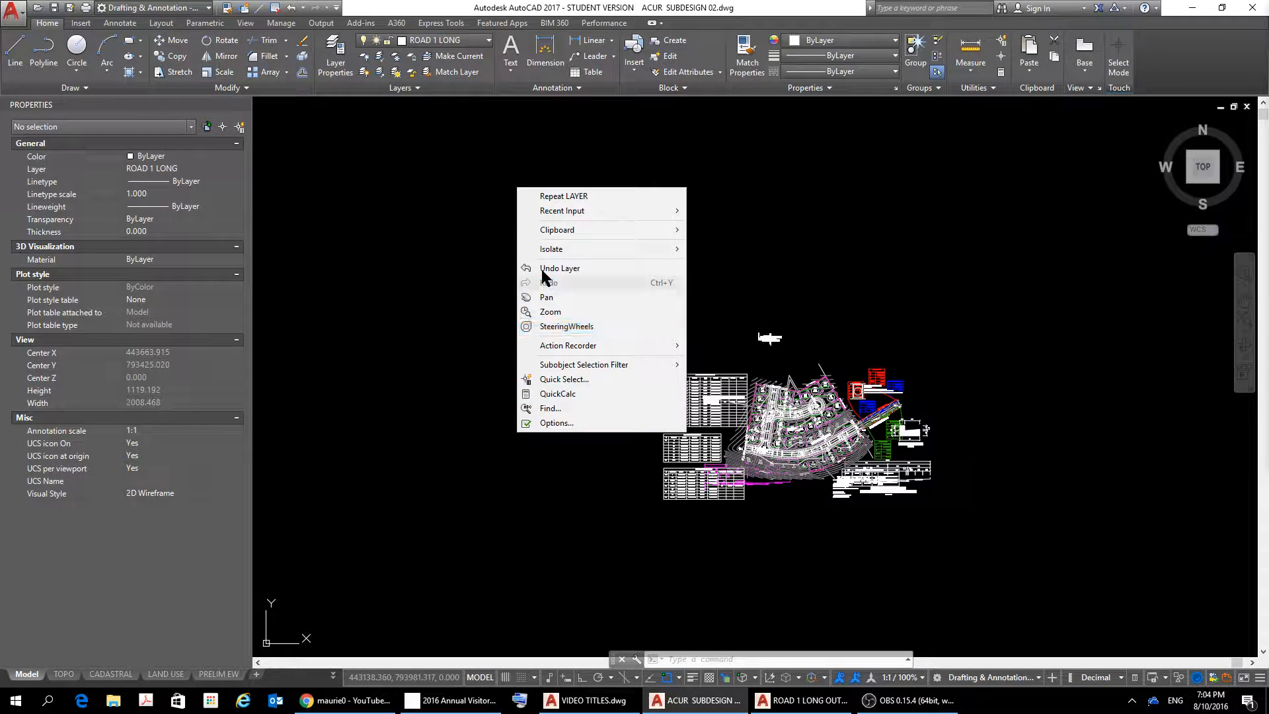
mouse_move(550, 230)
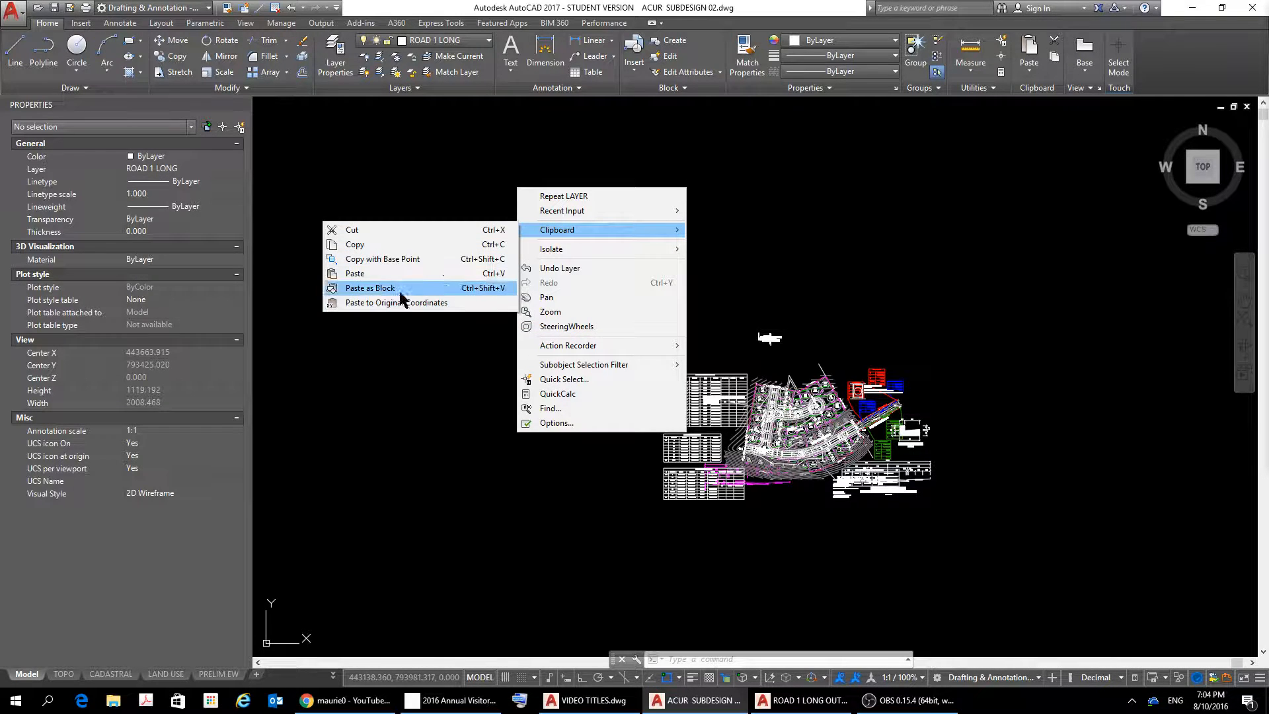
left_click(370, 273)
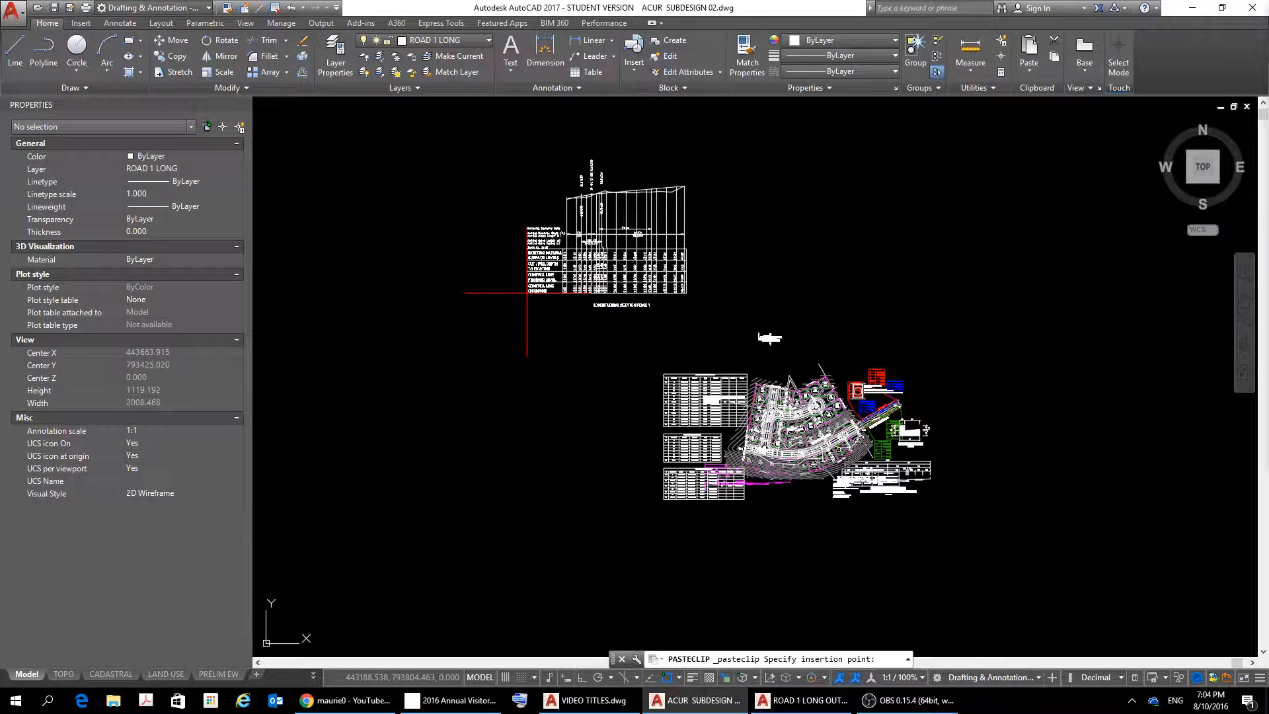
left_click(526, 293)
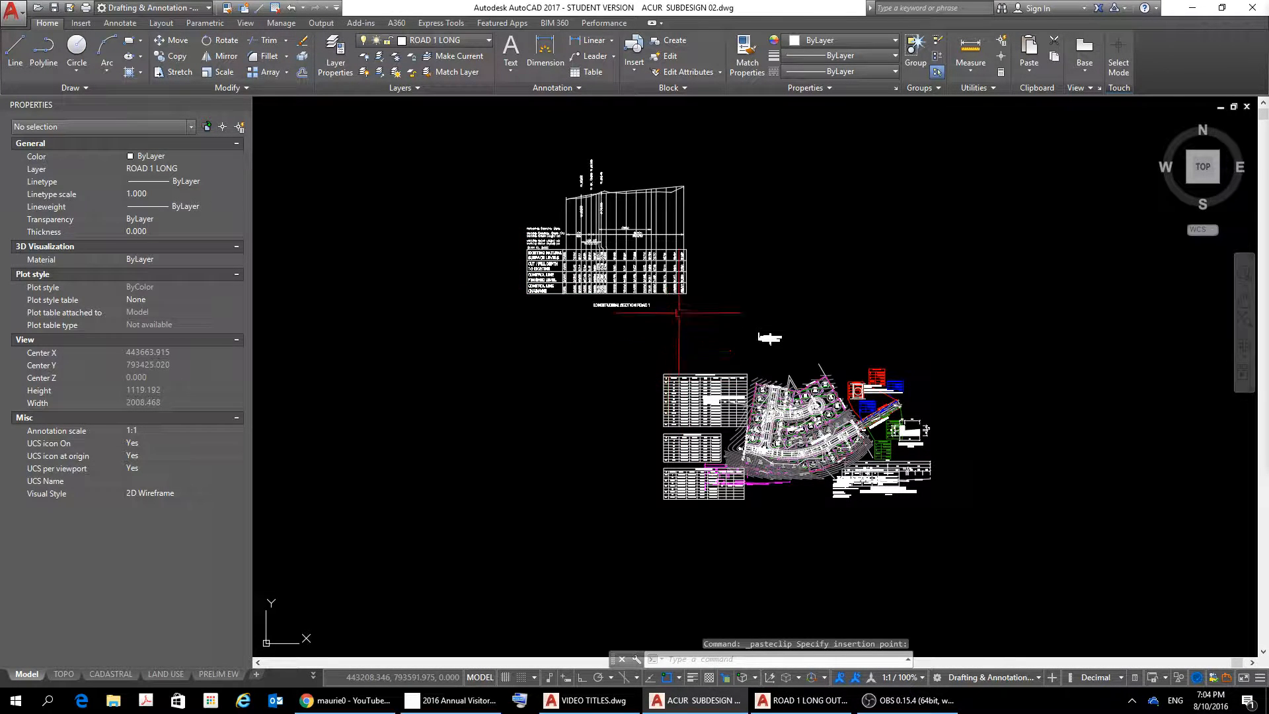
Check the layer of the pasted section's outermost vertical lines at both ends in their properties
left_click(684, 209)
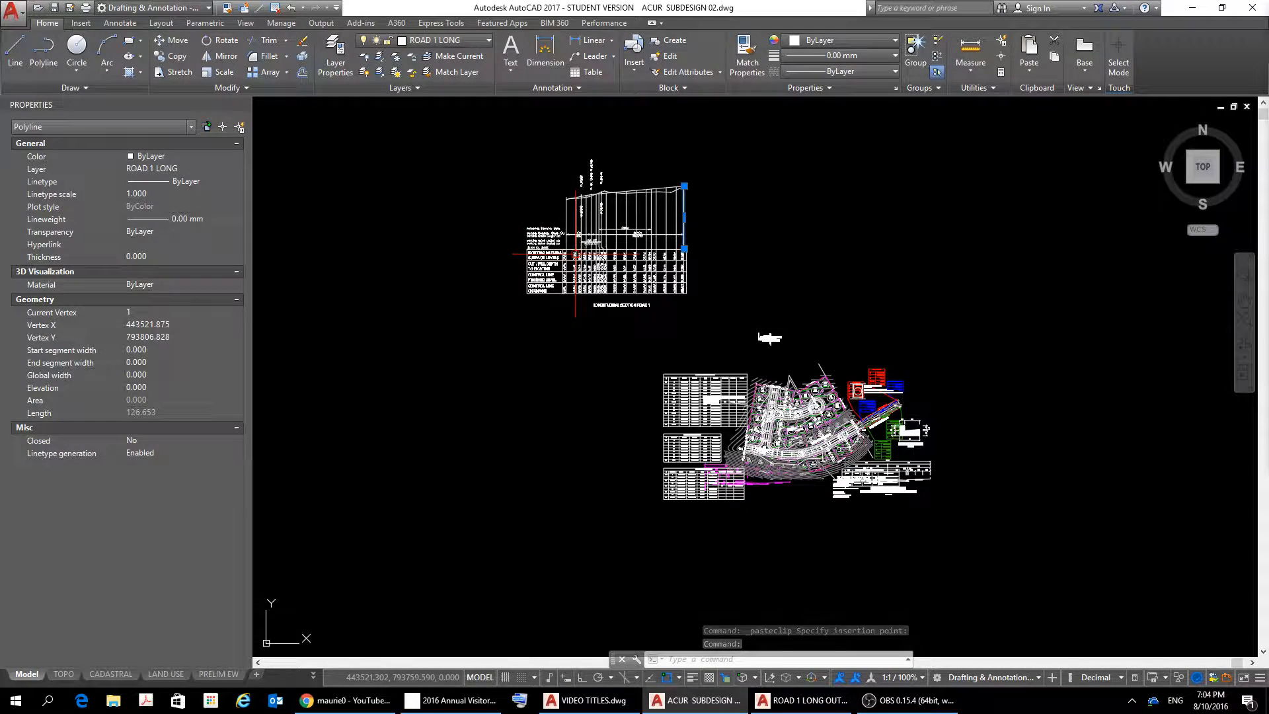
left_click(566, 218)
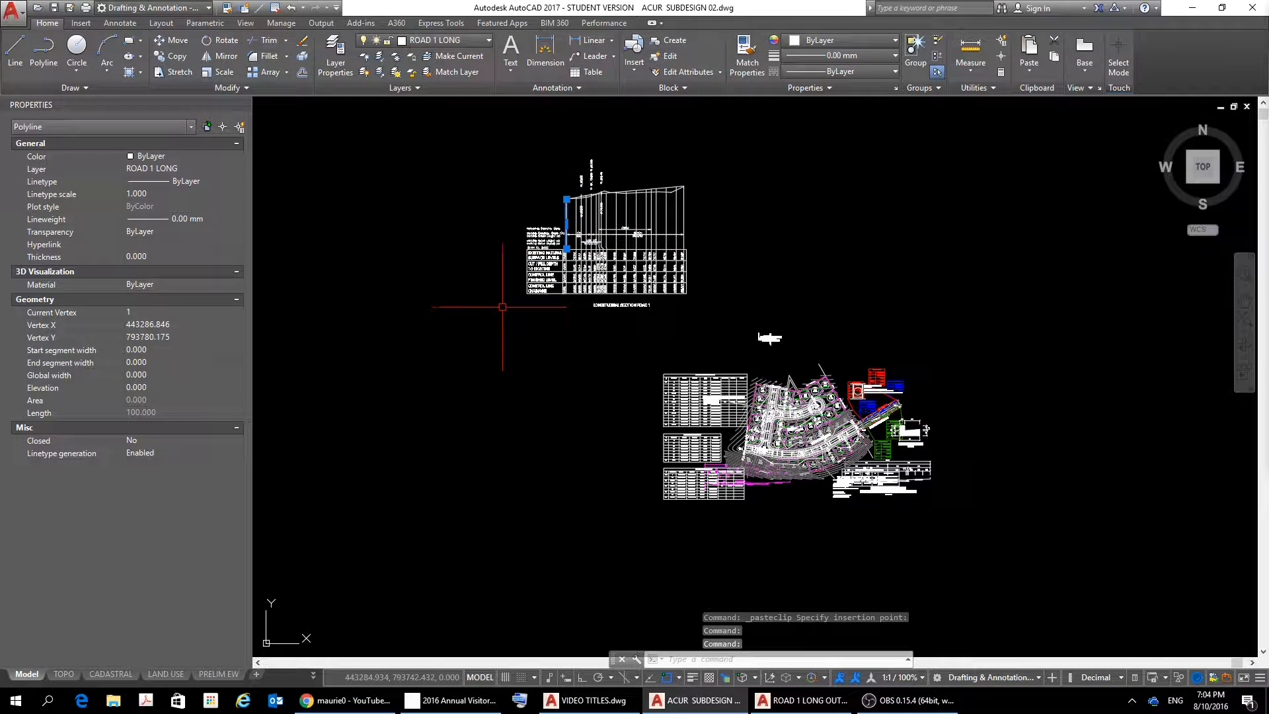
left_click(684, 212)
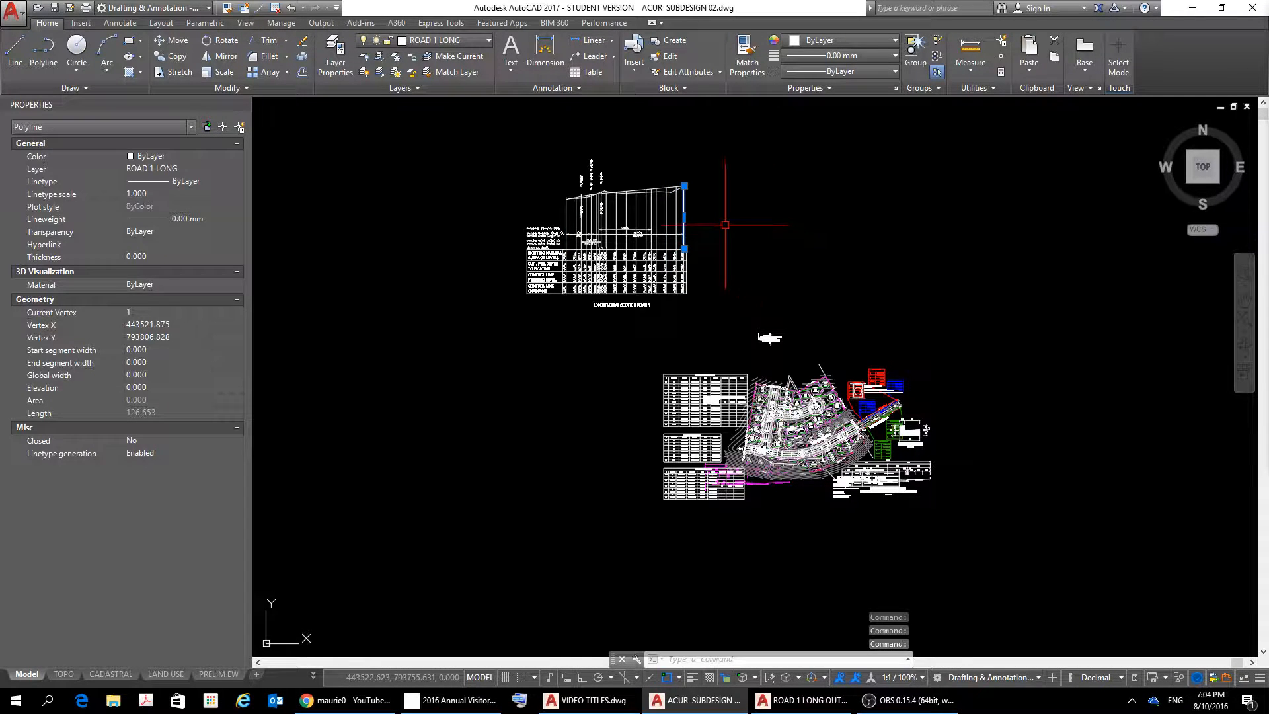
Switch from model space to the ROADING DETAILS layout
left_click(219, 674)
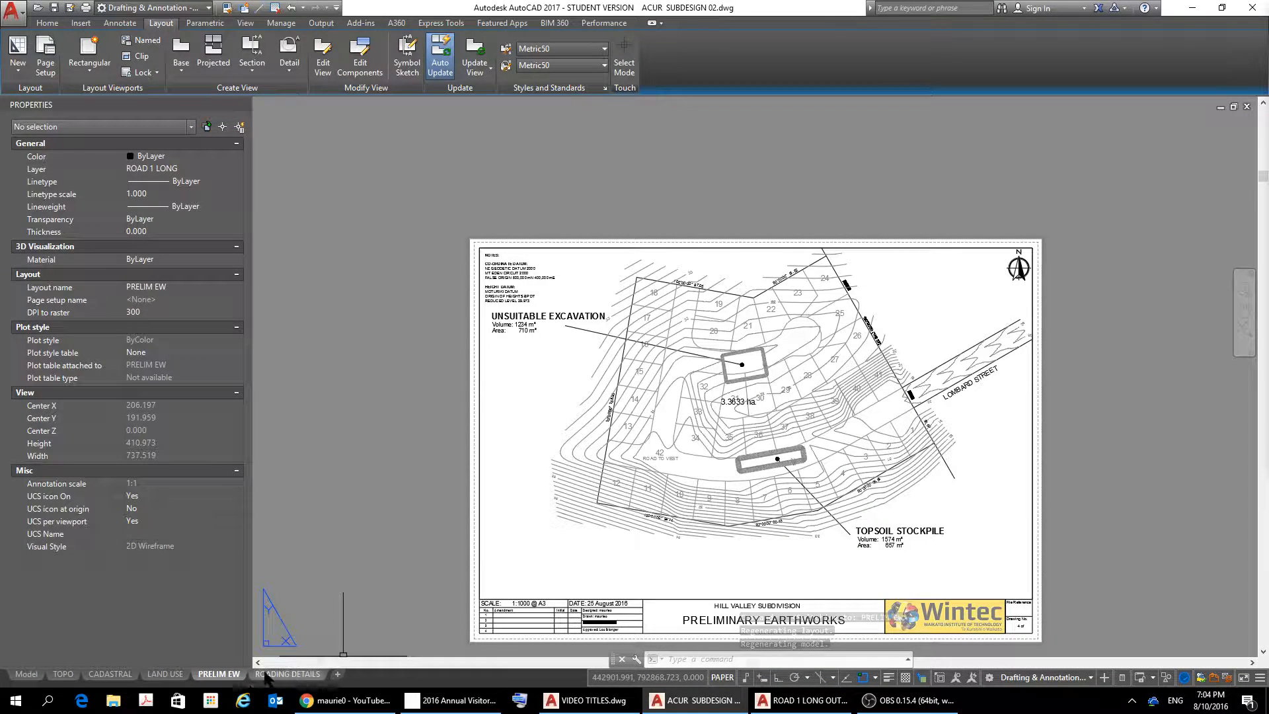
left_click(286, 675)
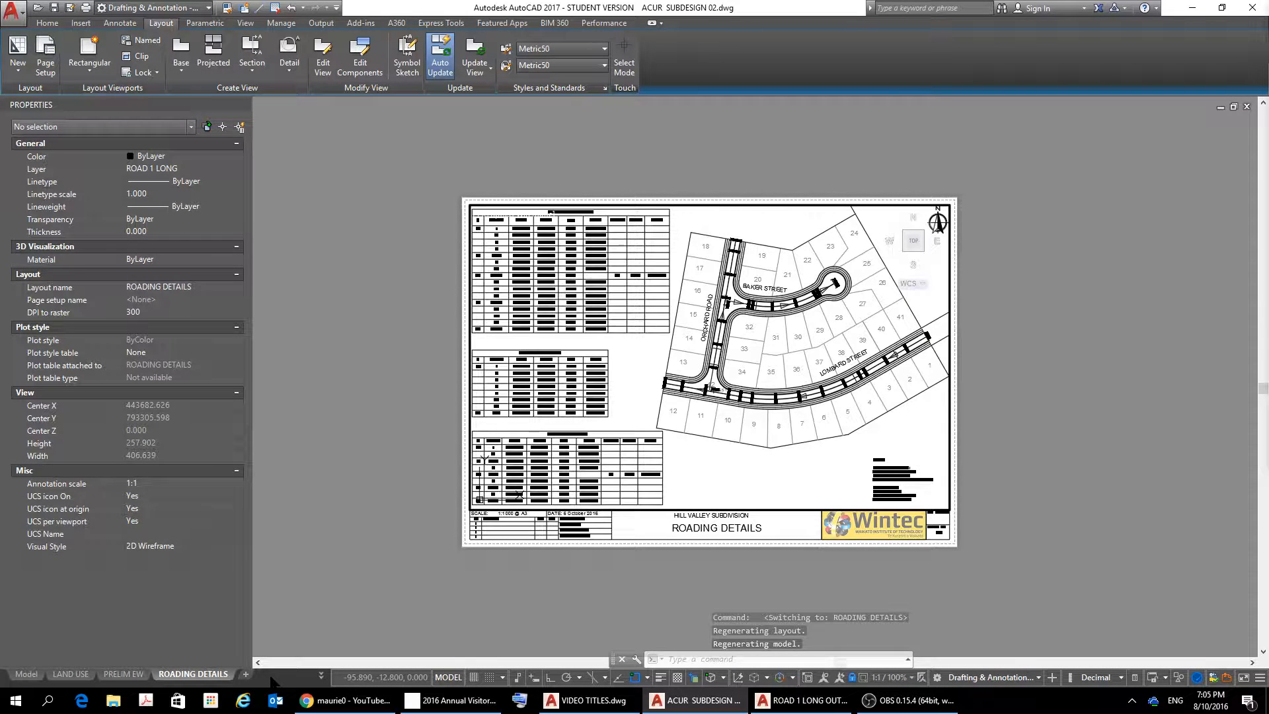
Rename the ROADING DETAILS layout as LONG 1
right_click(198, 675)
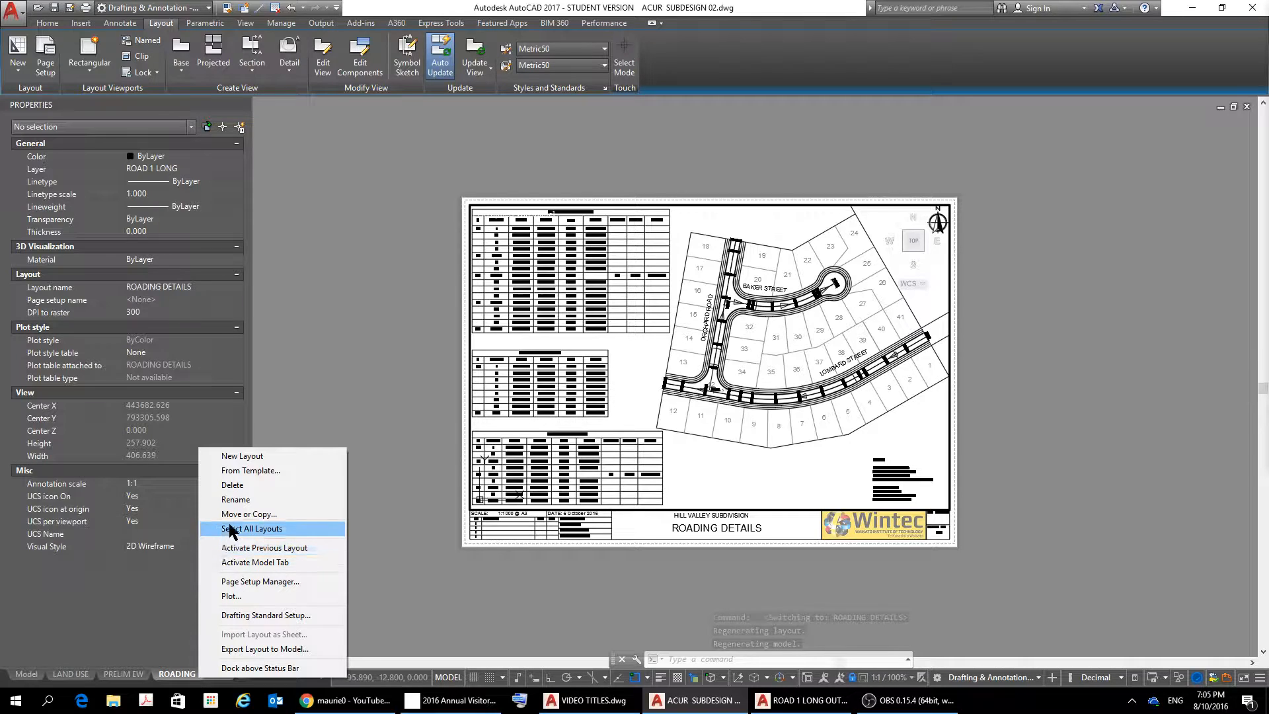
left_click(233, 501)
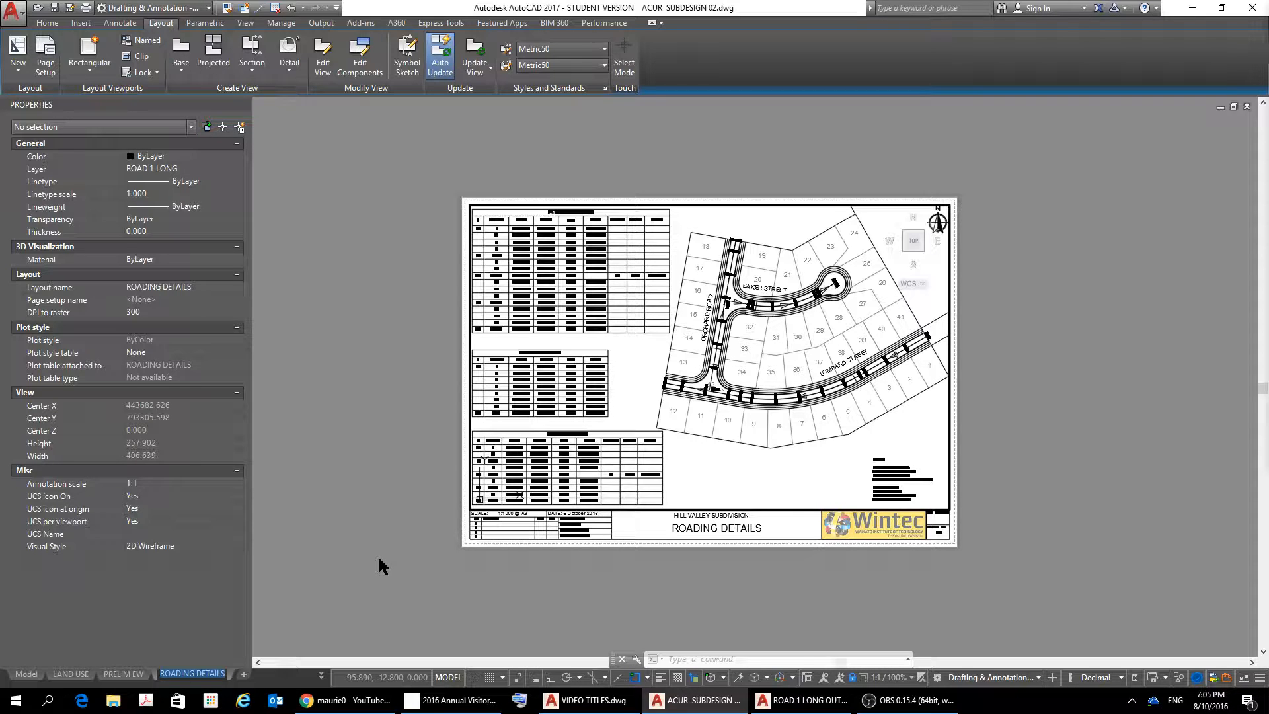
type("LONG 1")
key("Return")
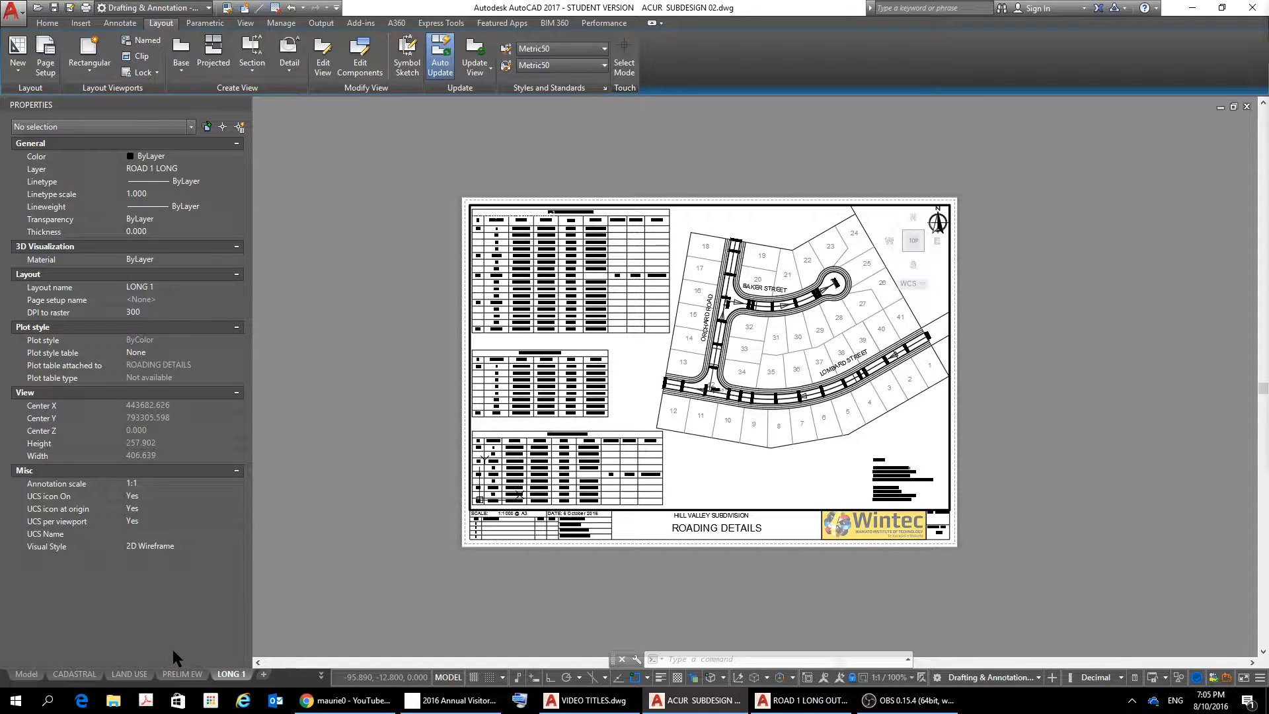
Undo the renaming of the original roading layout
left_click(236, 678)
key("ctrl+z")
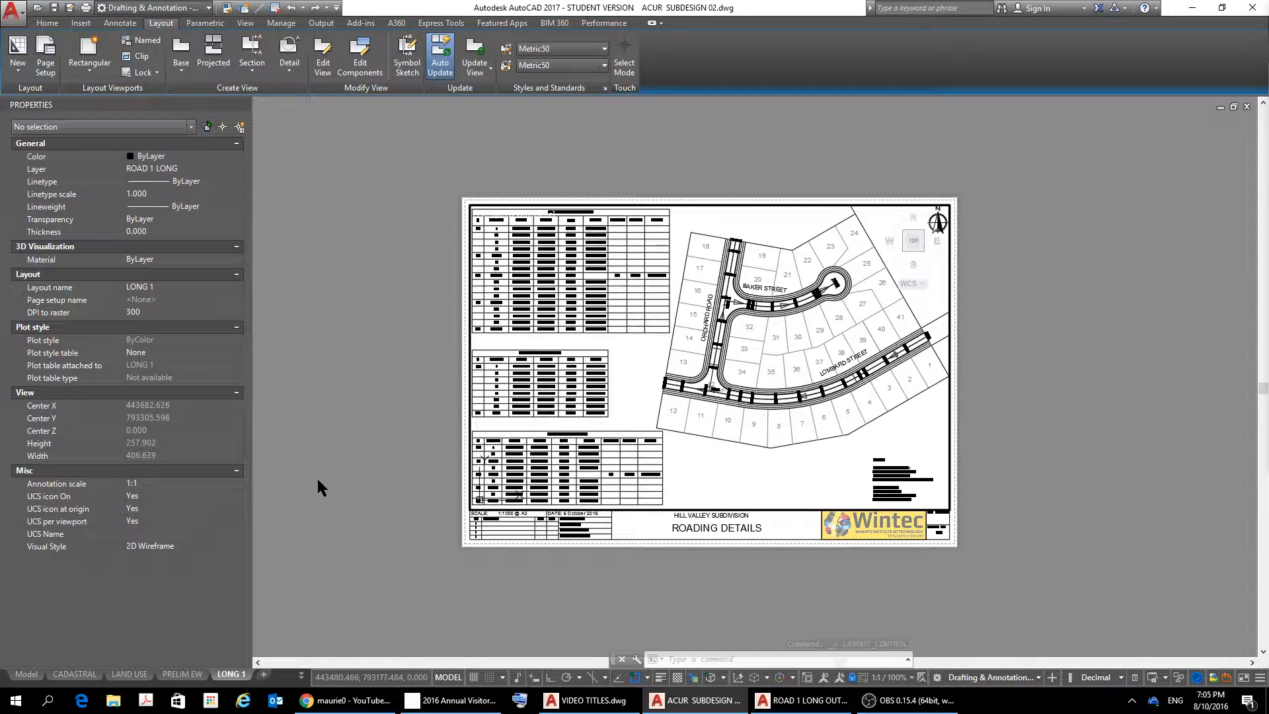
key("ctrl+z")
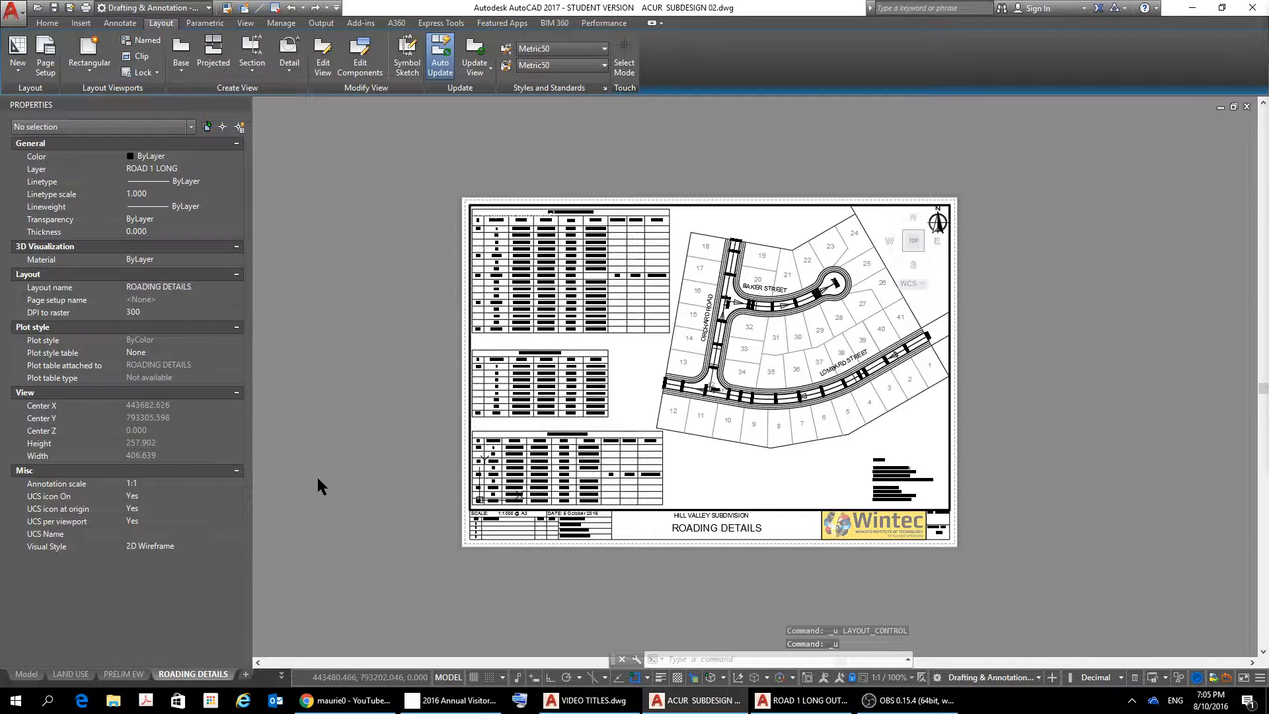
Create a copy of the ROADING DETAILS layout and place it at the end of the layouts
right_click(199, 675)
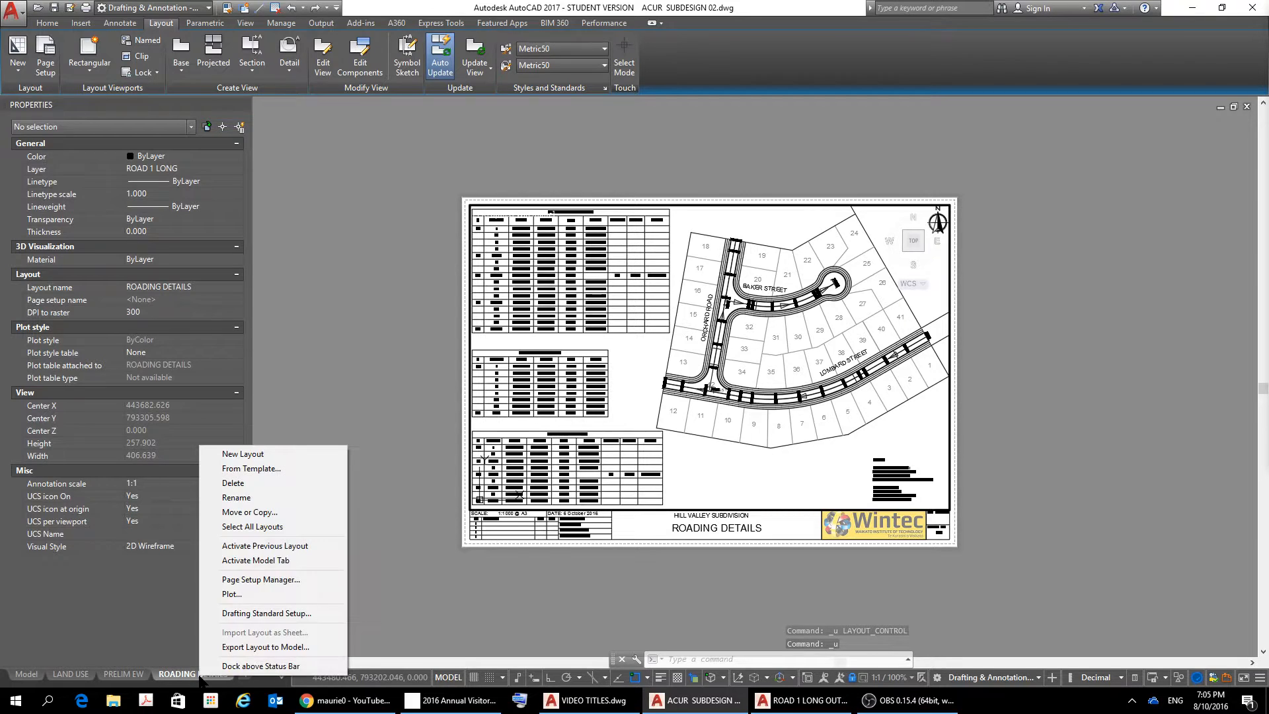
left_click(250, 512)
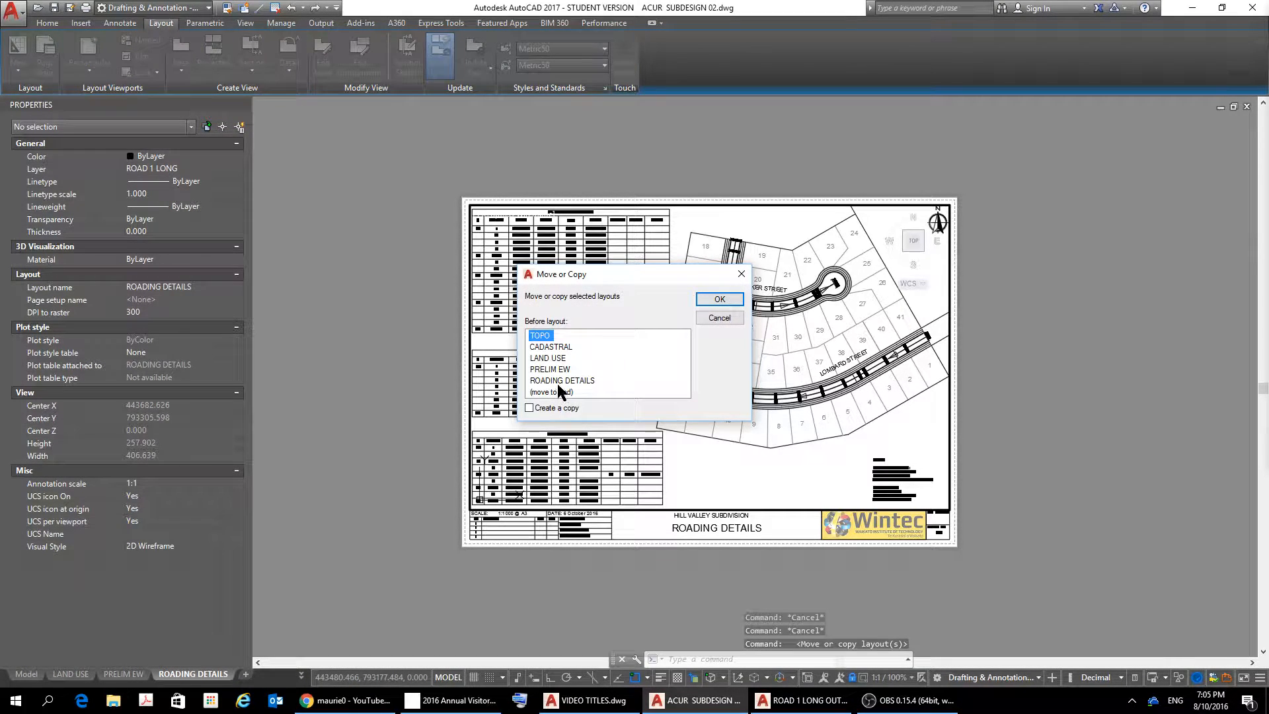
left_click(529, 408)
left_click(543, 392)
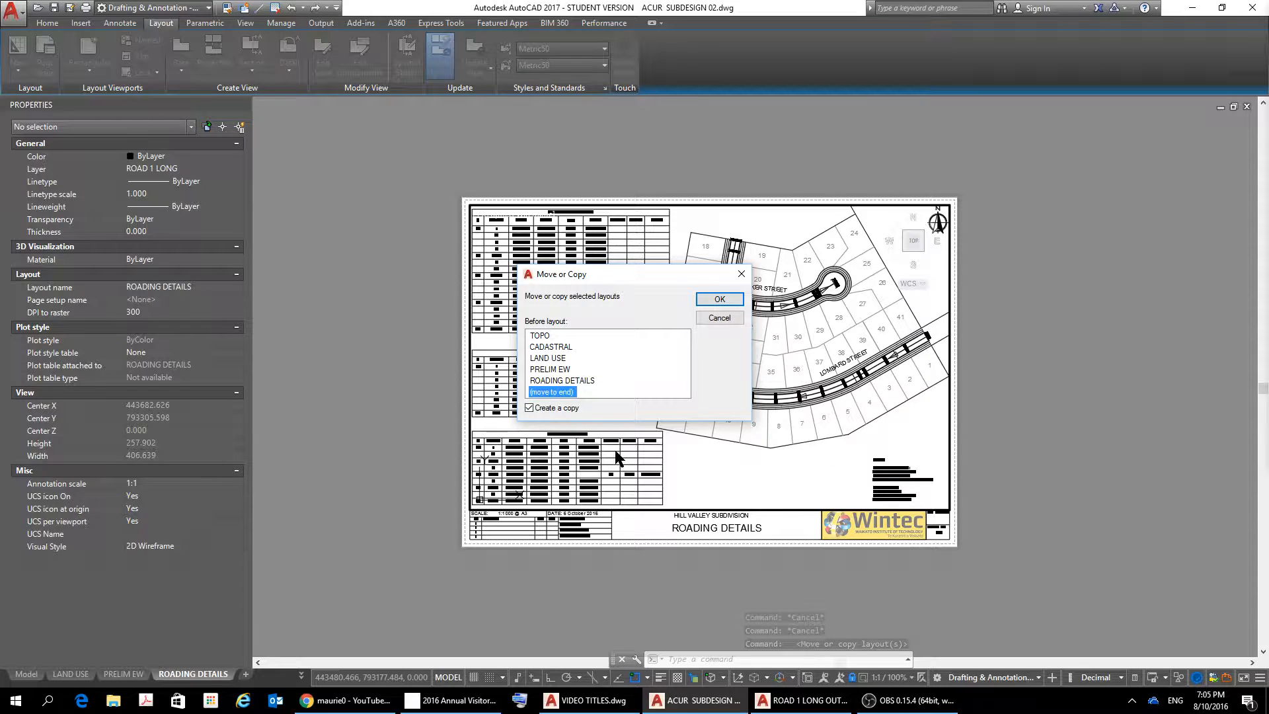
left_click(727, 299)
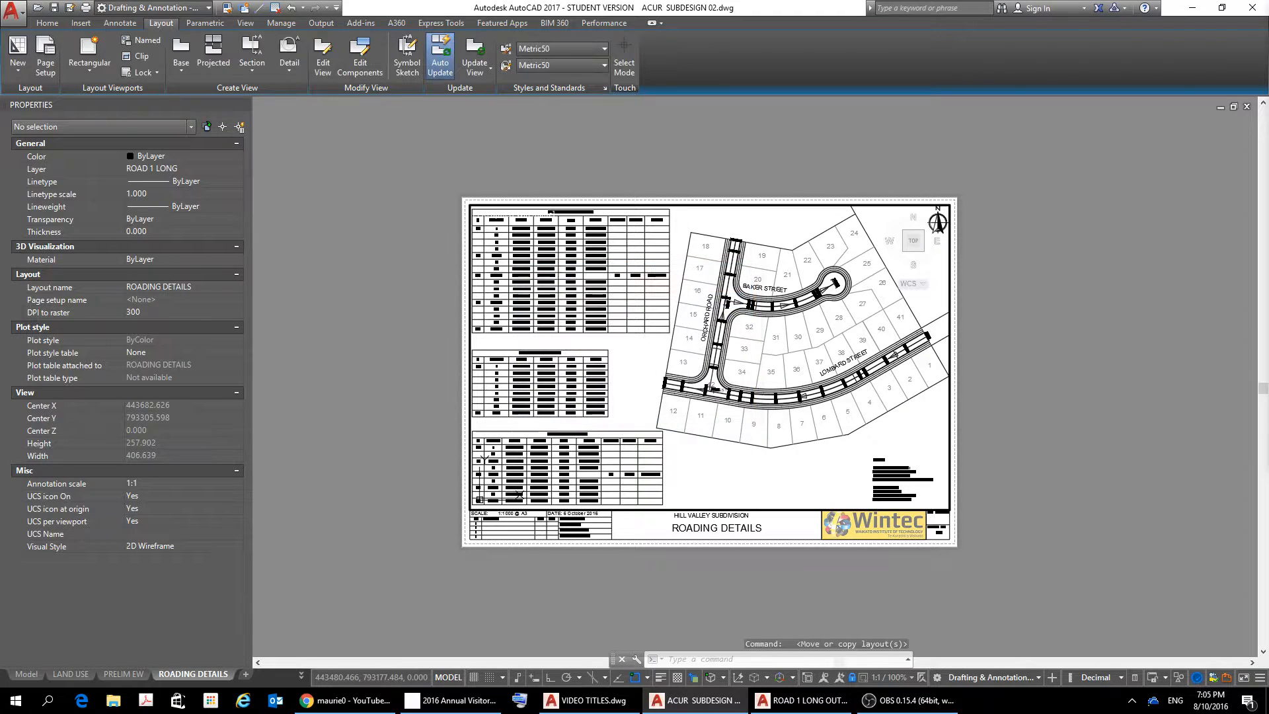
Open the copied layout ROADING DETAILS (2) and rename it as LONG 1
left_click(300, 675)
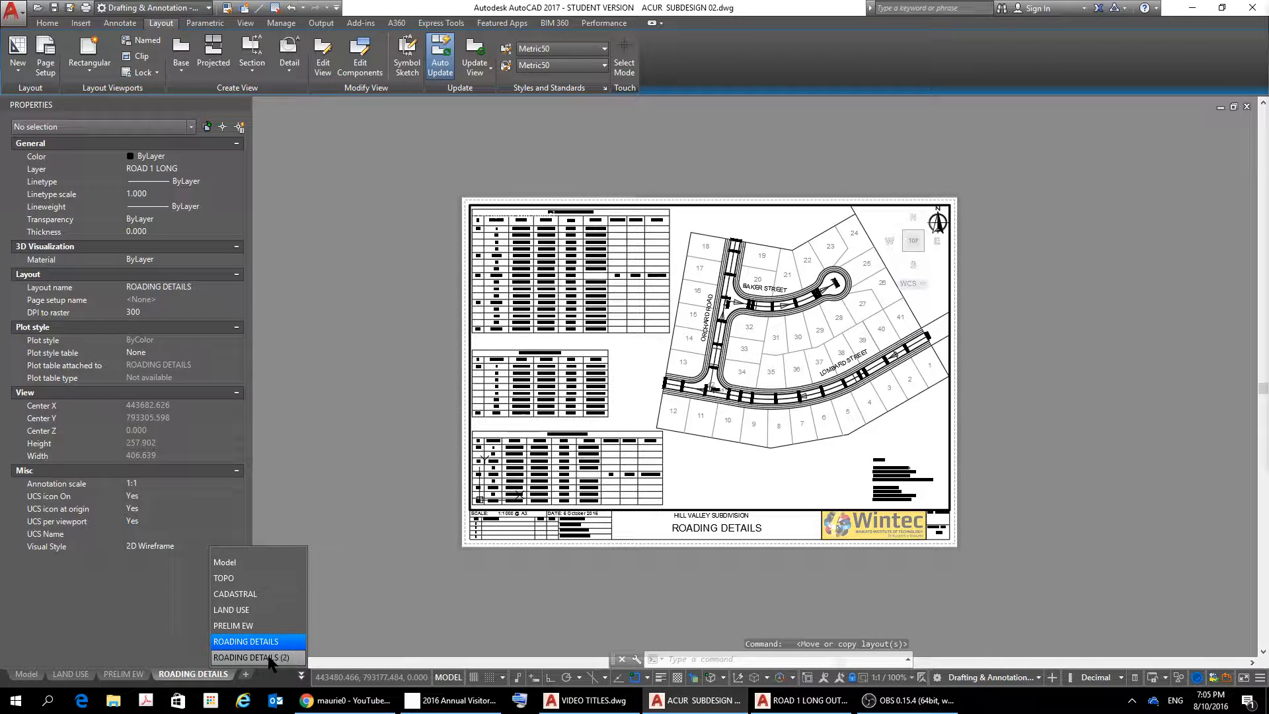
left_click(270, 658)
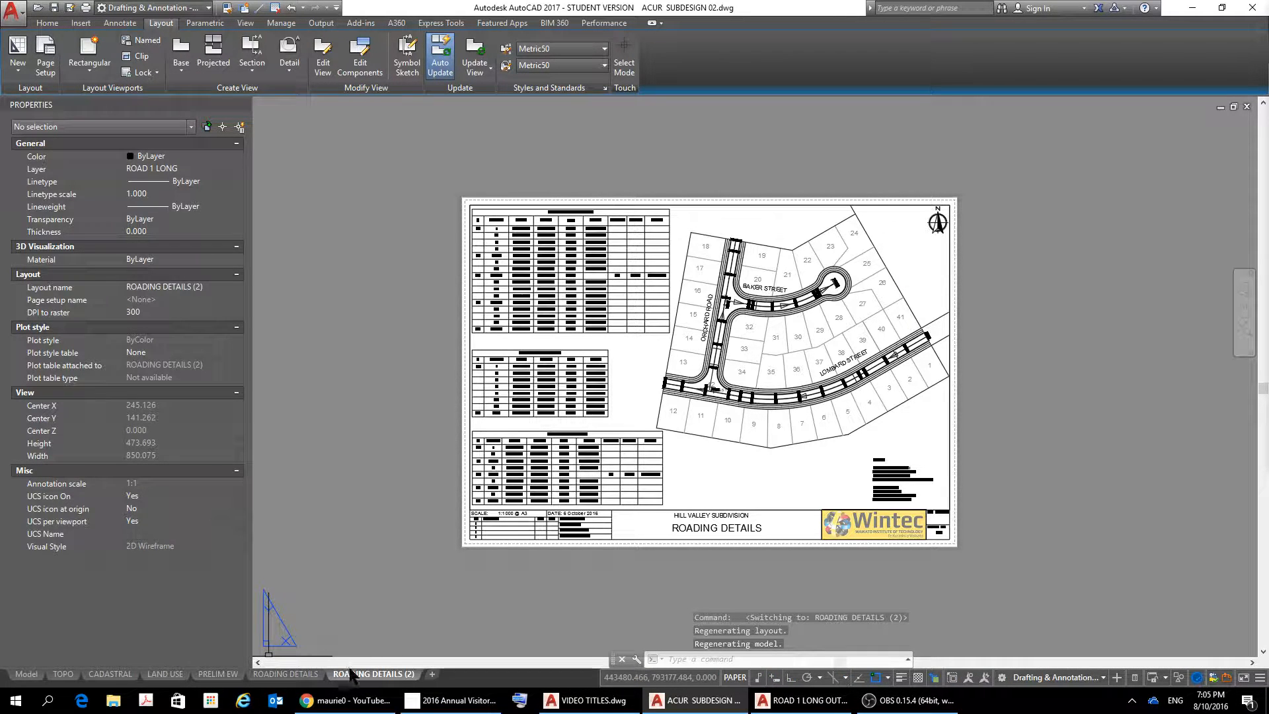
right_click(352, 673)
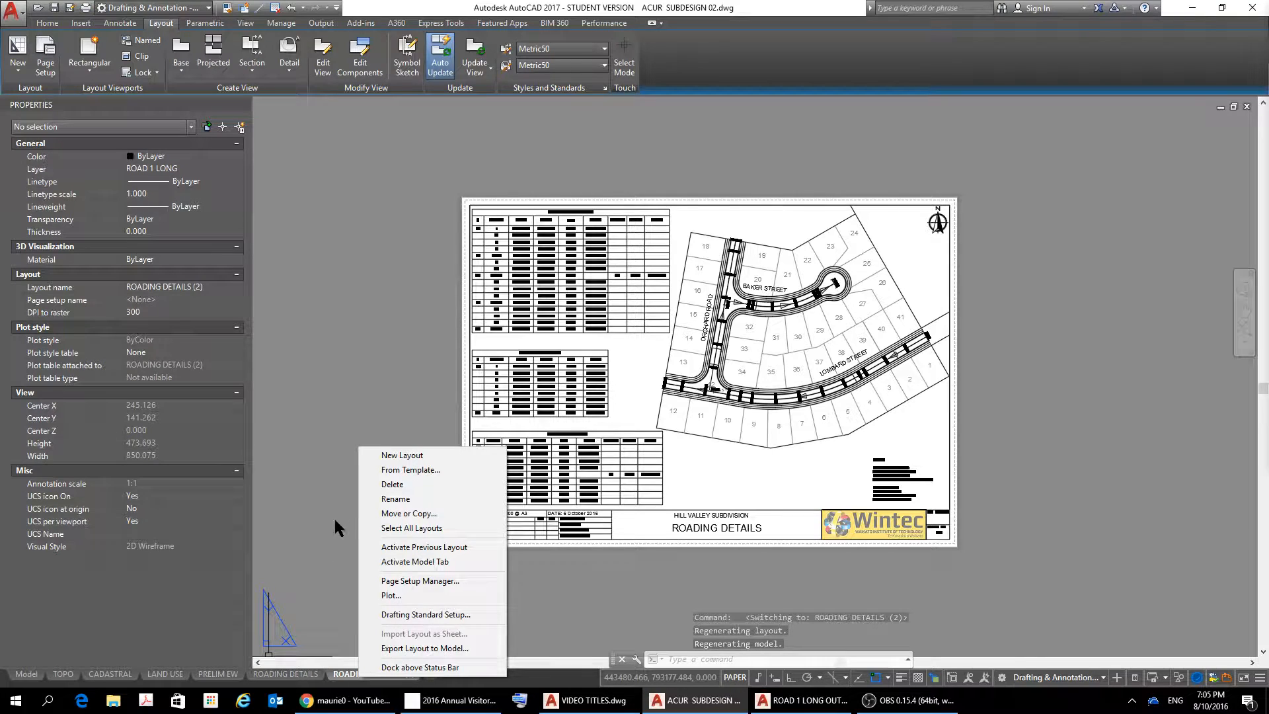
left_click(394, 499)
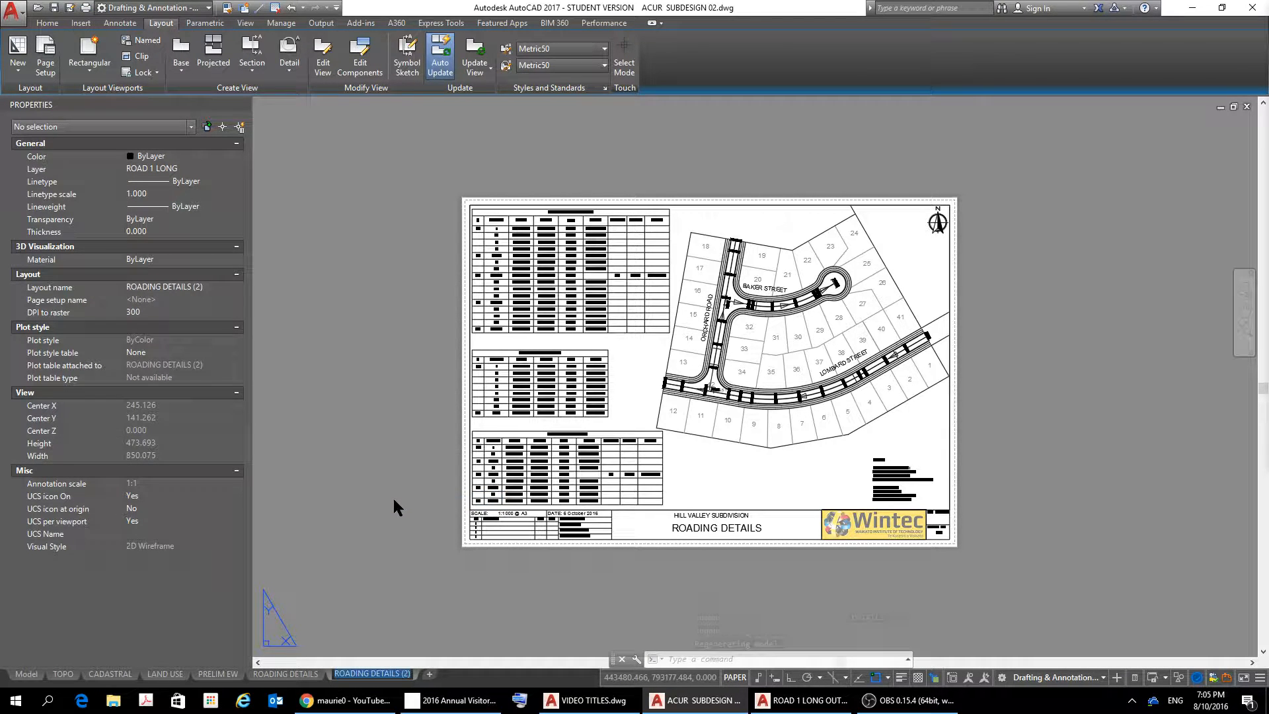
type("LON")
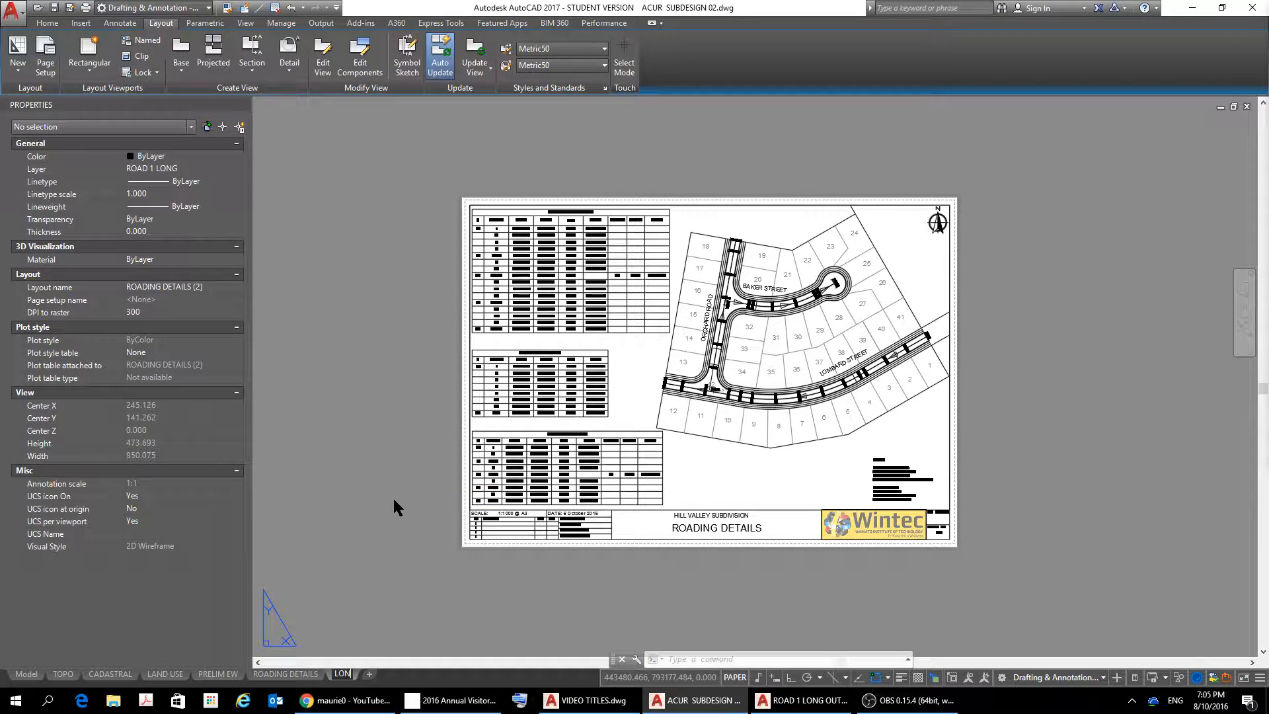
type("G 1")
key("Return")
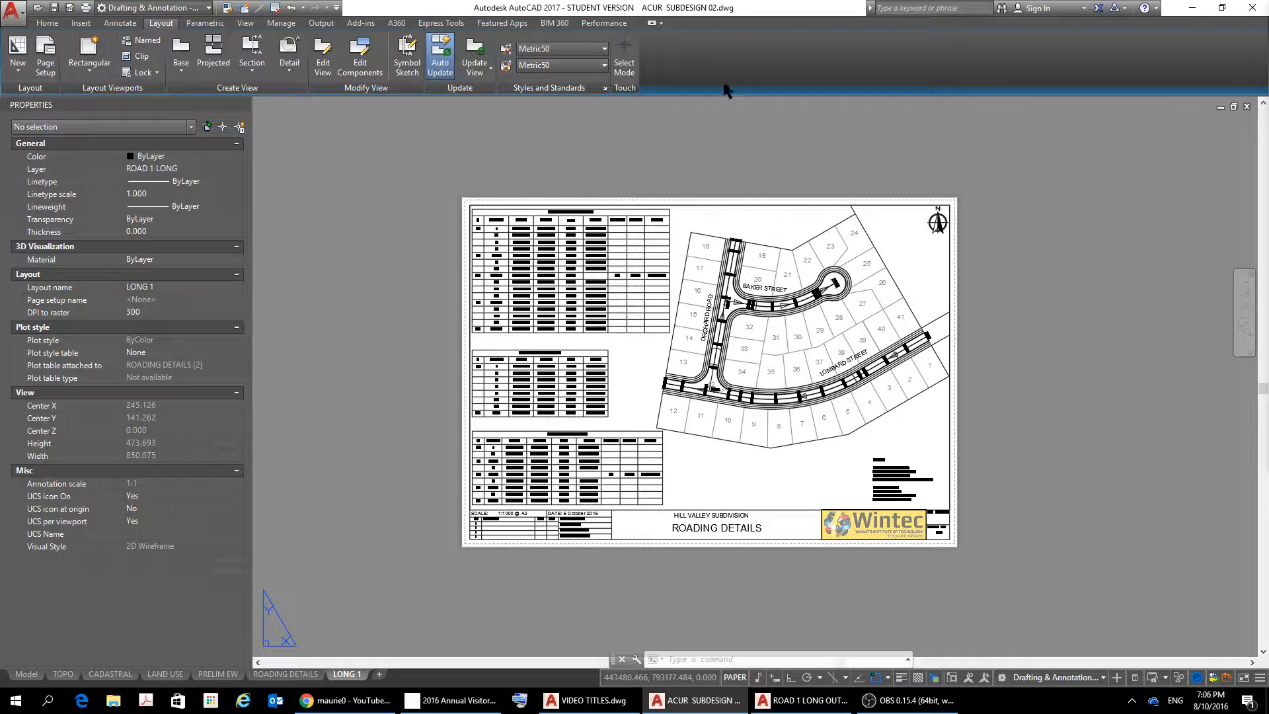
Replace the ROADING DETAILS title in the LONG 1 title block with LONGSECTION 1 LOMBARD ST - ROAD 1
left_click(710, 593)
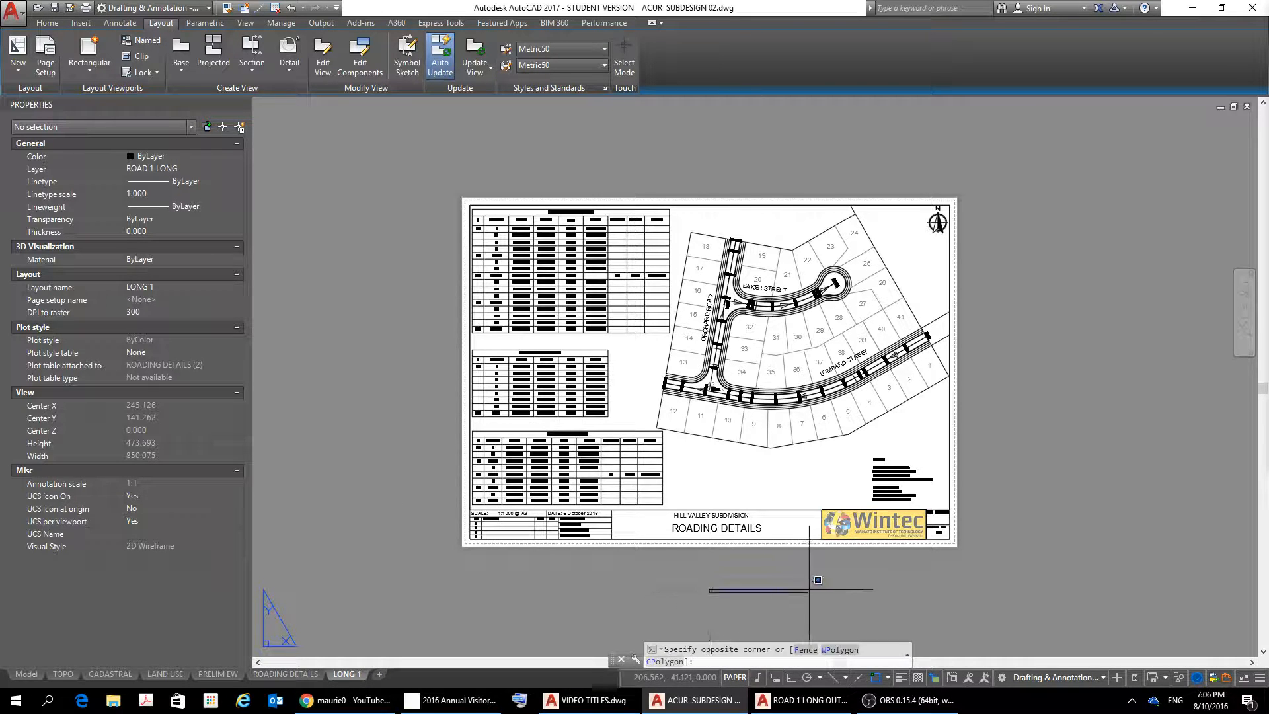
left_click(762, 537)
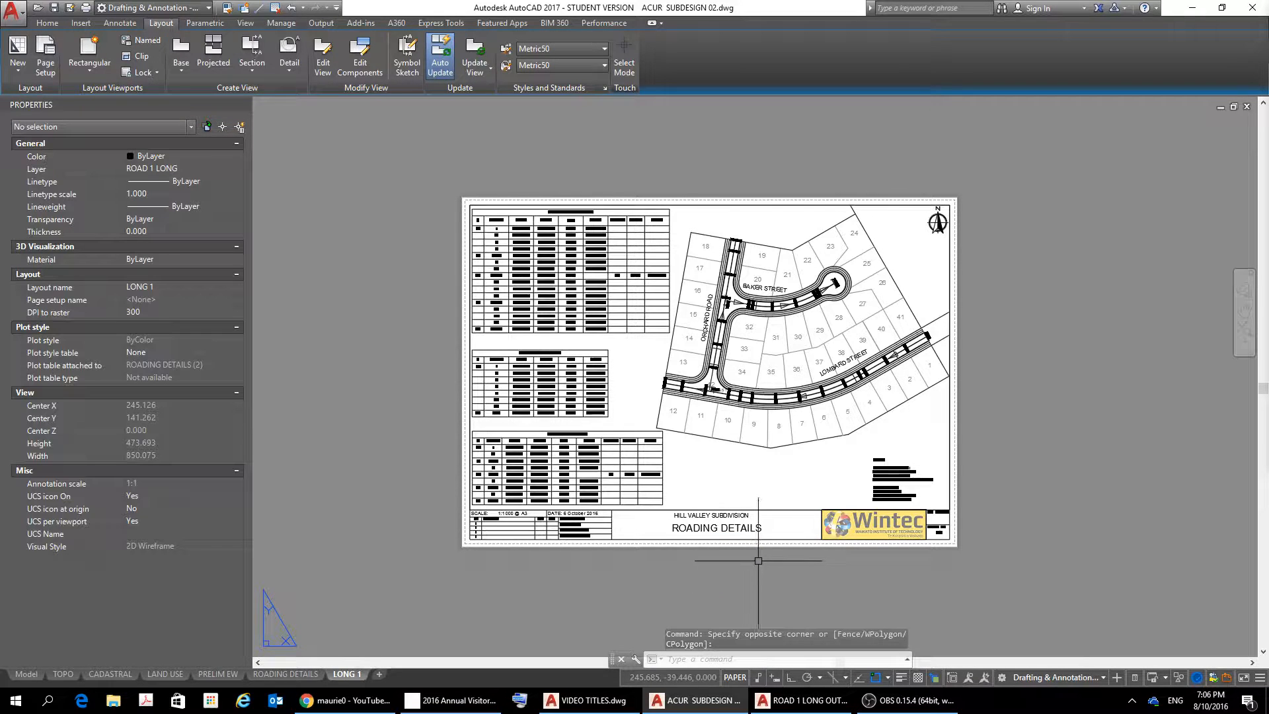
double_click(761, 528)
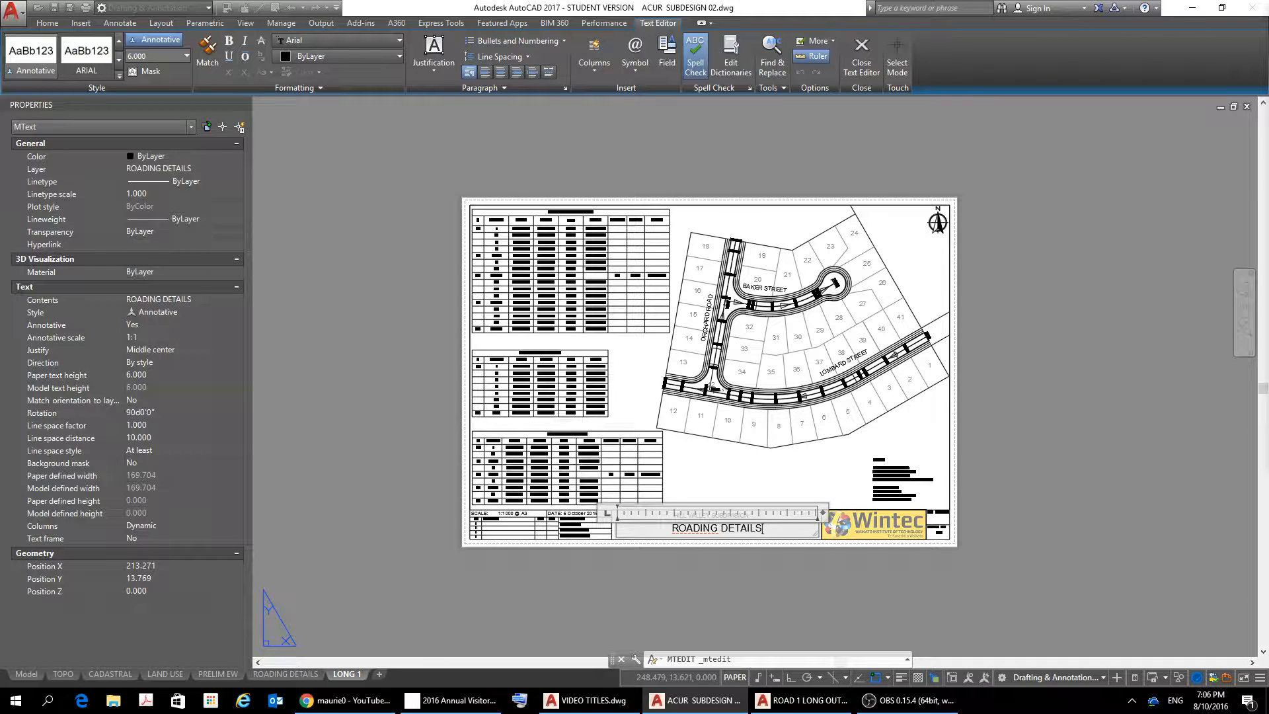
key("BackSpace")
key("BackSpace")
key("BackSpace")
key("BackSpace")
key("BackSpace")
key("BackSpace")
key("BackSpace")
key("BackSpace")
key("BackSpace")
key("BackSpace")
key("BackSpace")
key("BackSpace")
key("BackSpace")
key("BackSpace")
key("BackSpace")
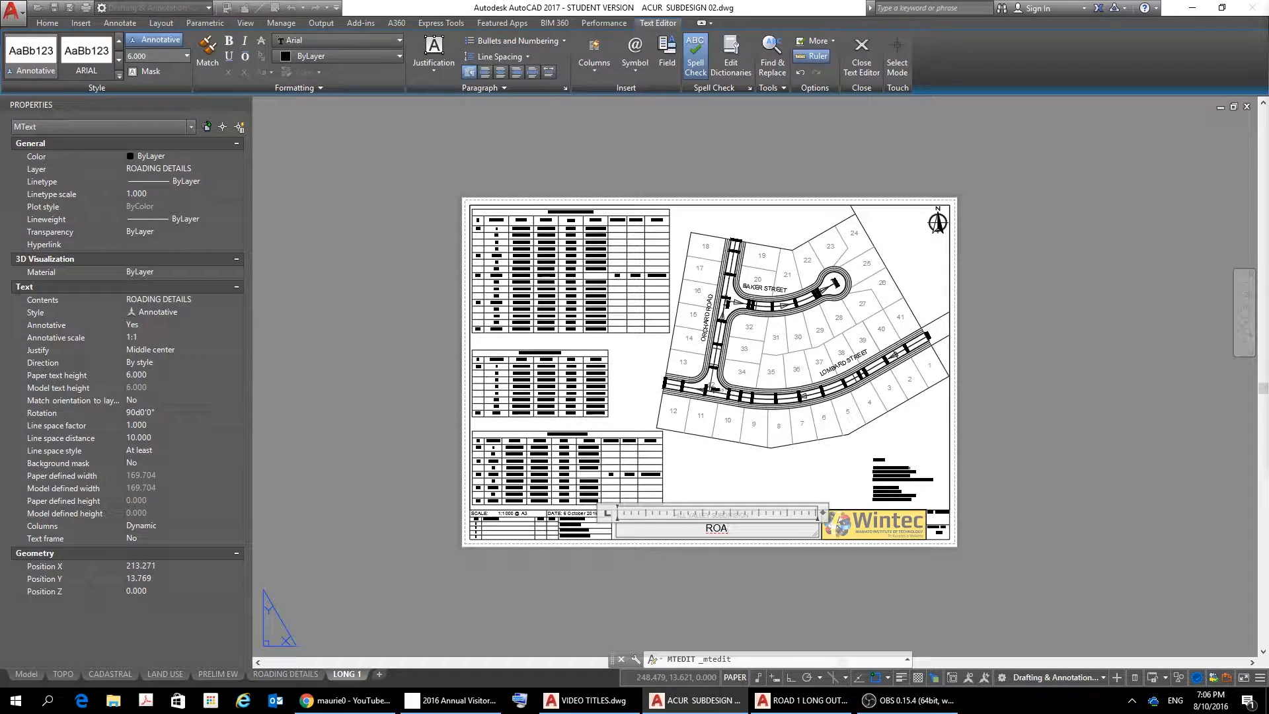
type("L")
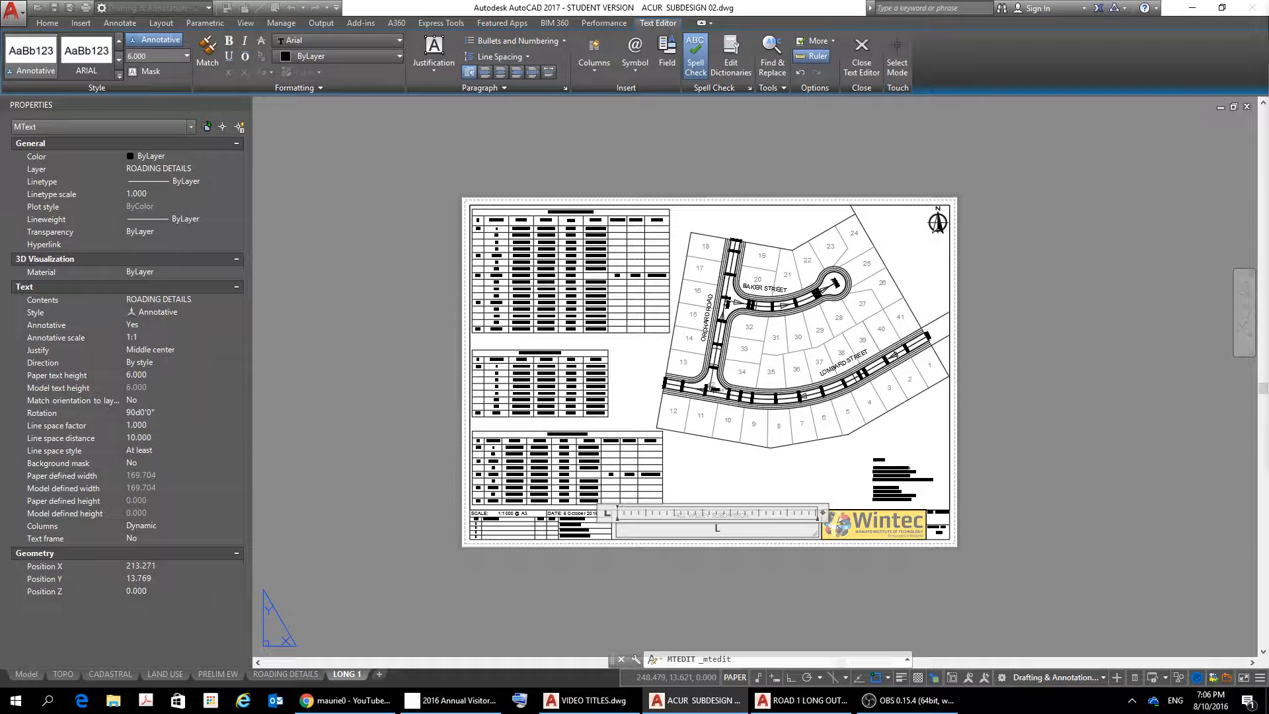
type("ONGSEC")
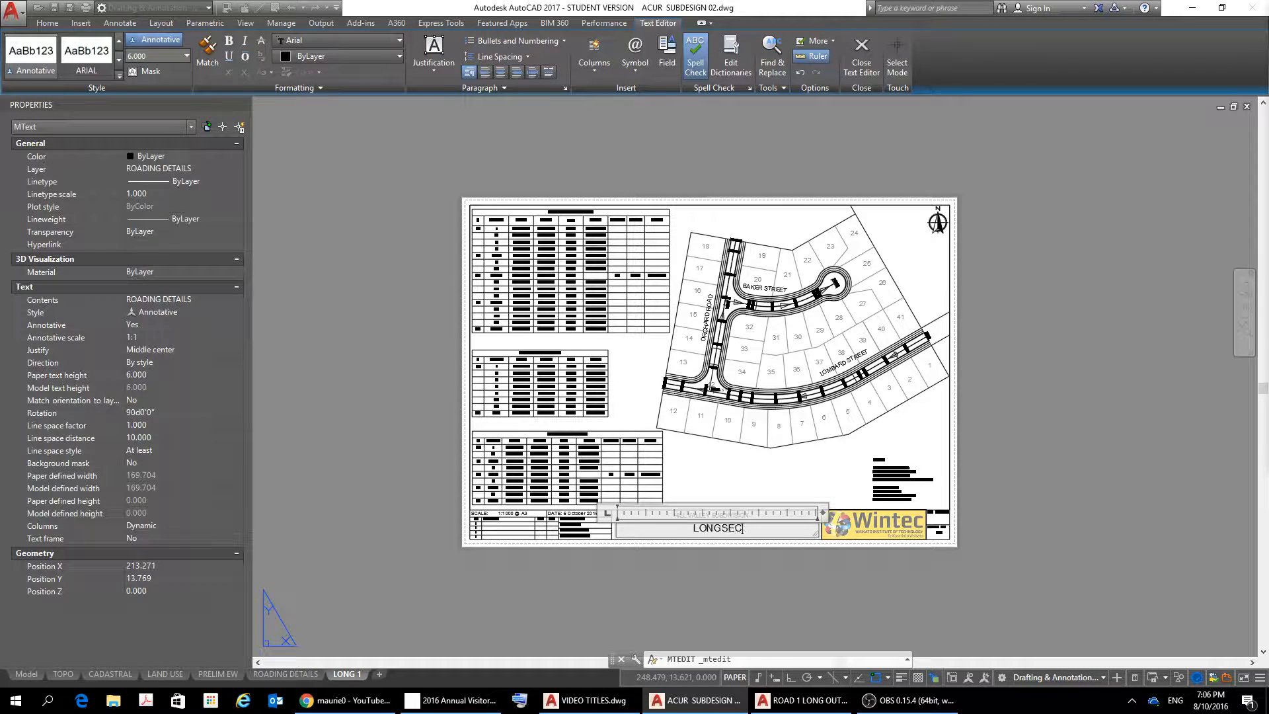
type("TION 1")
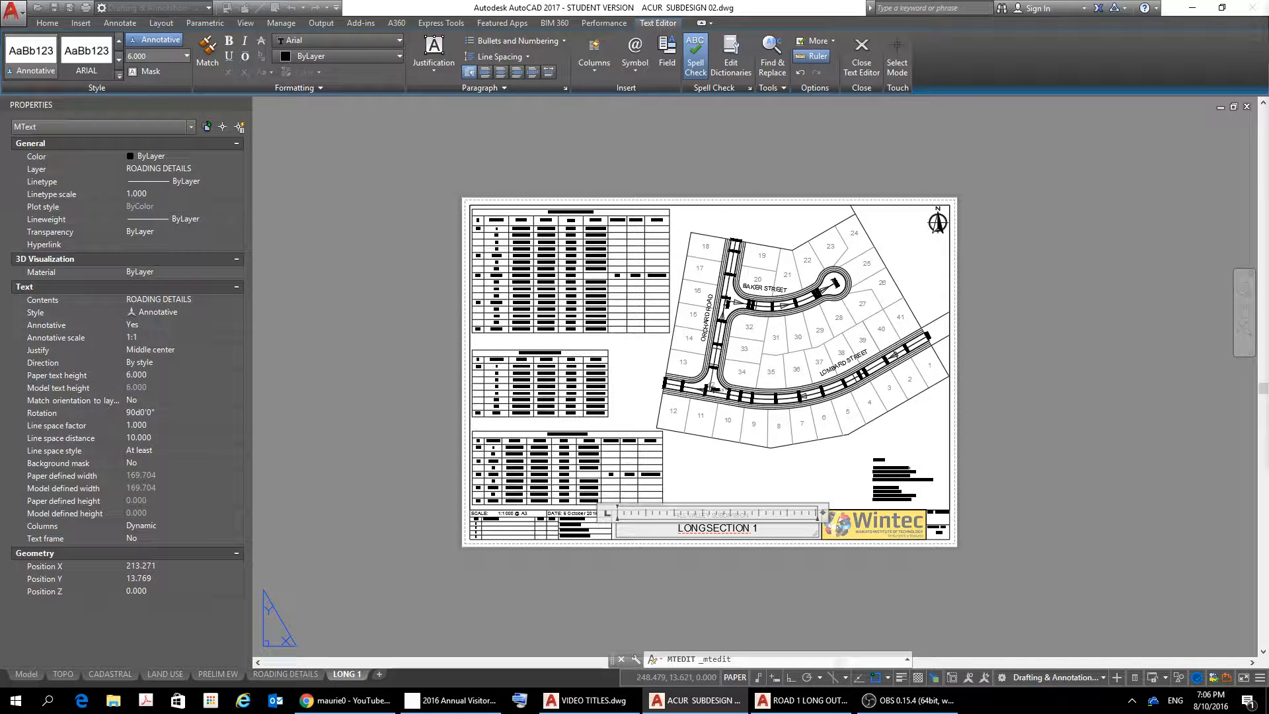
type(" LOM")
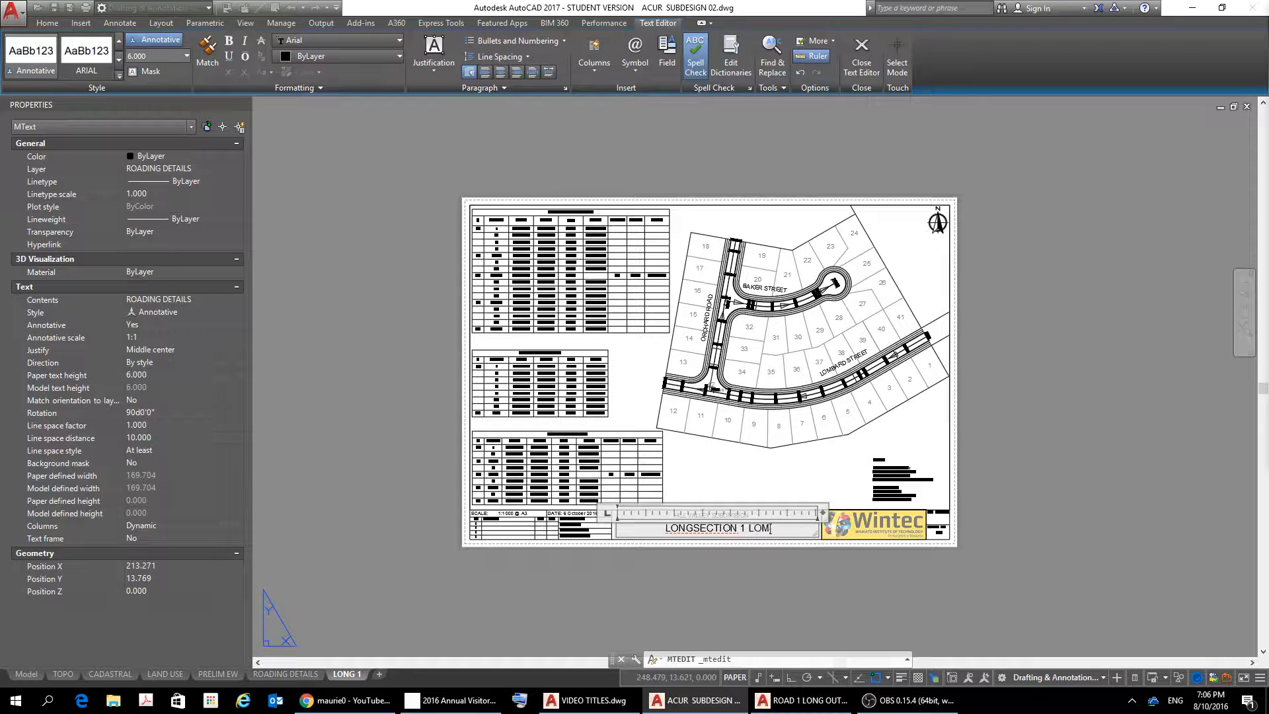
type("BARD")
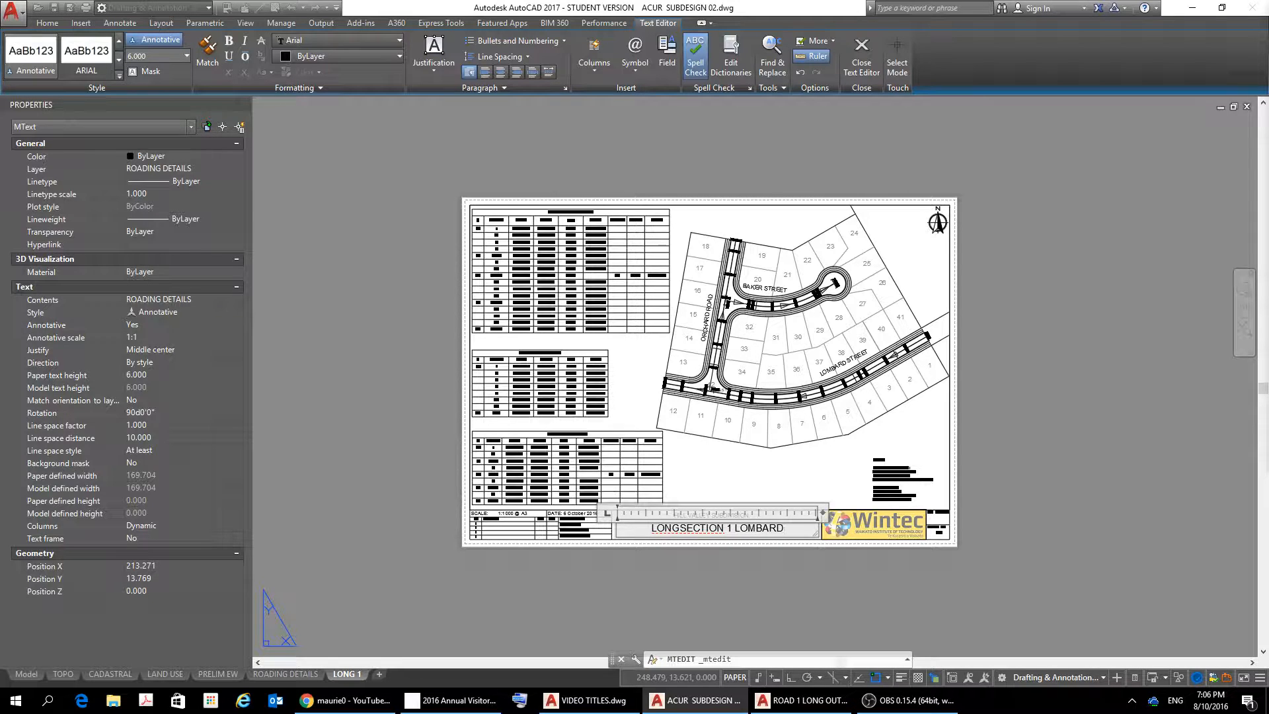
type(" ST")
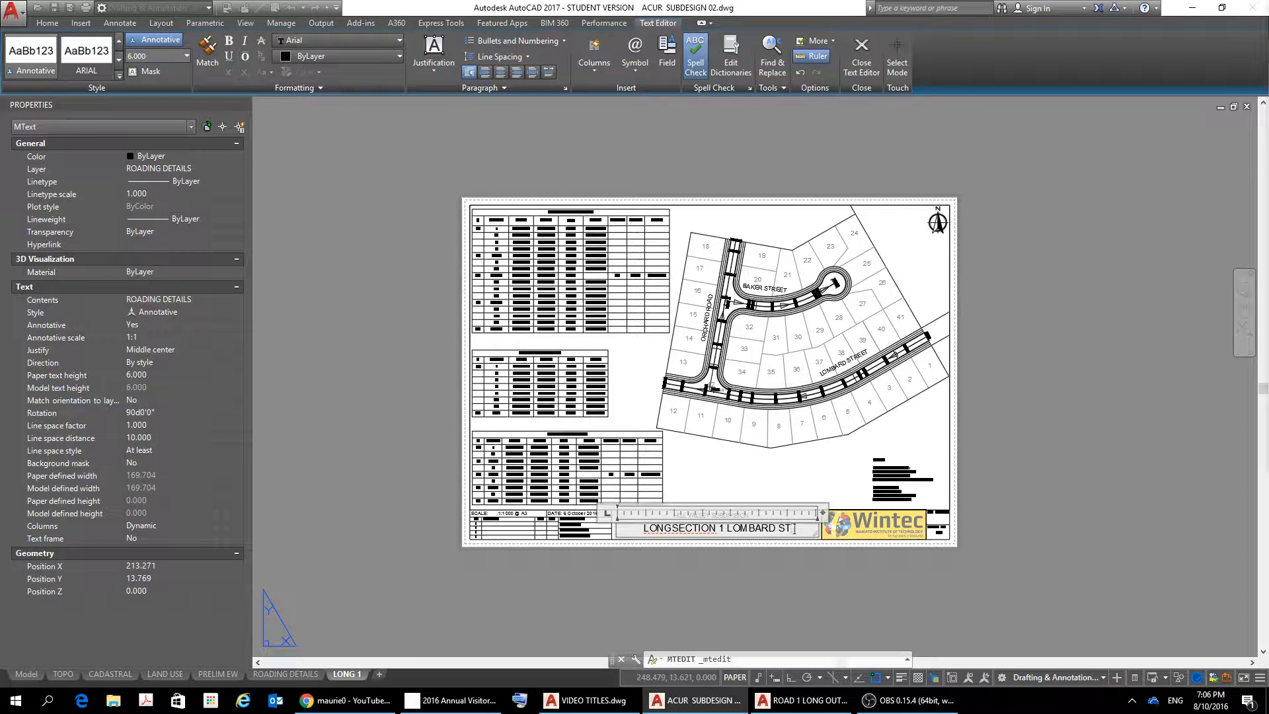
type(" - R")
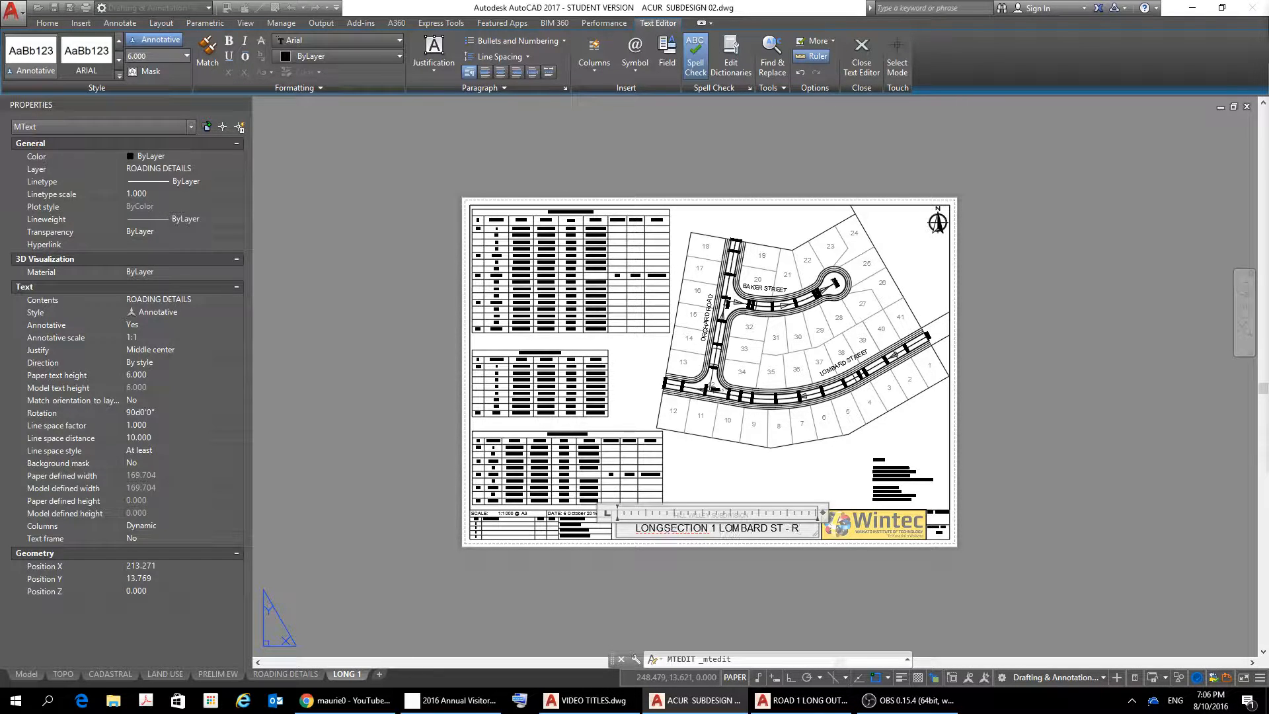
type("OAD")
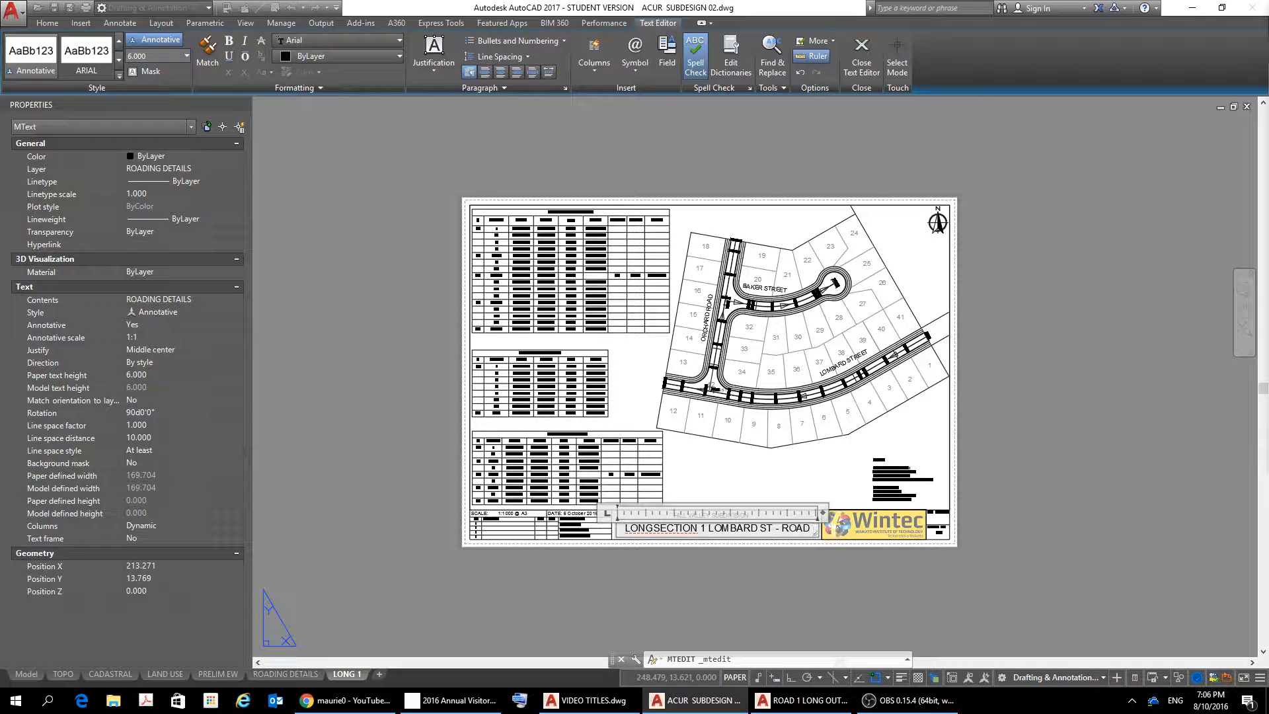
type(" 1")
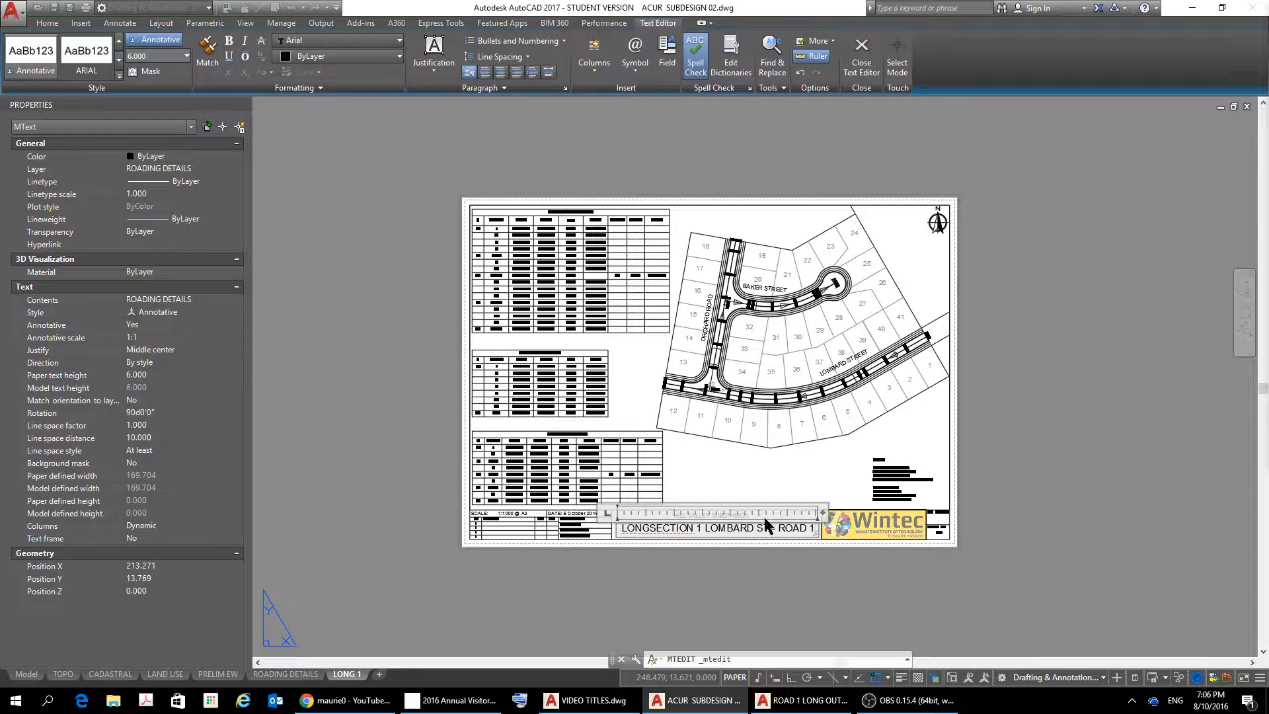
left_click(765, 490)
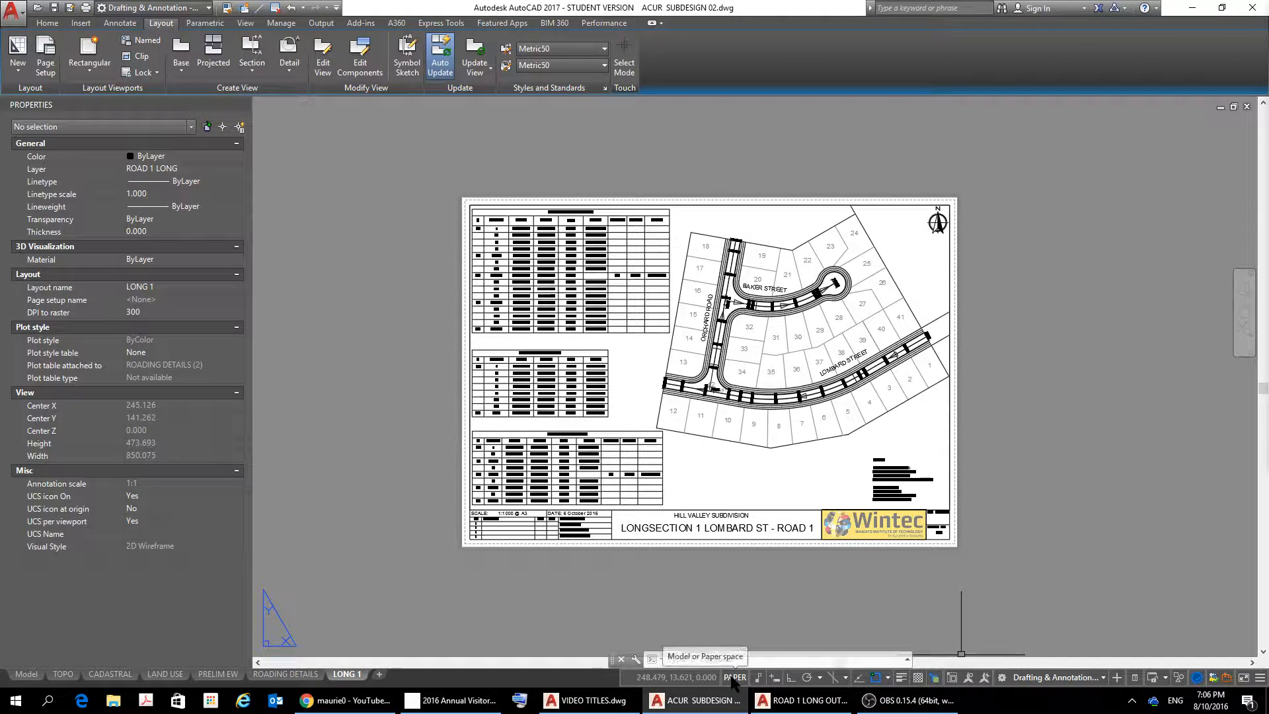
Activate model space in the main viewport and pan away from the road plan to the empty area above it
left_click(735, 677)
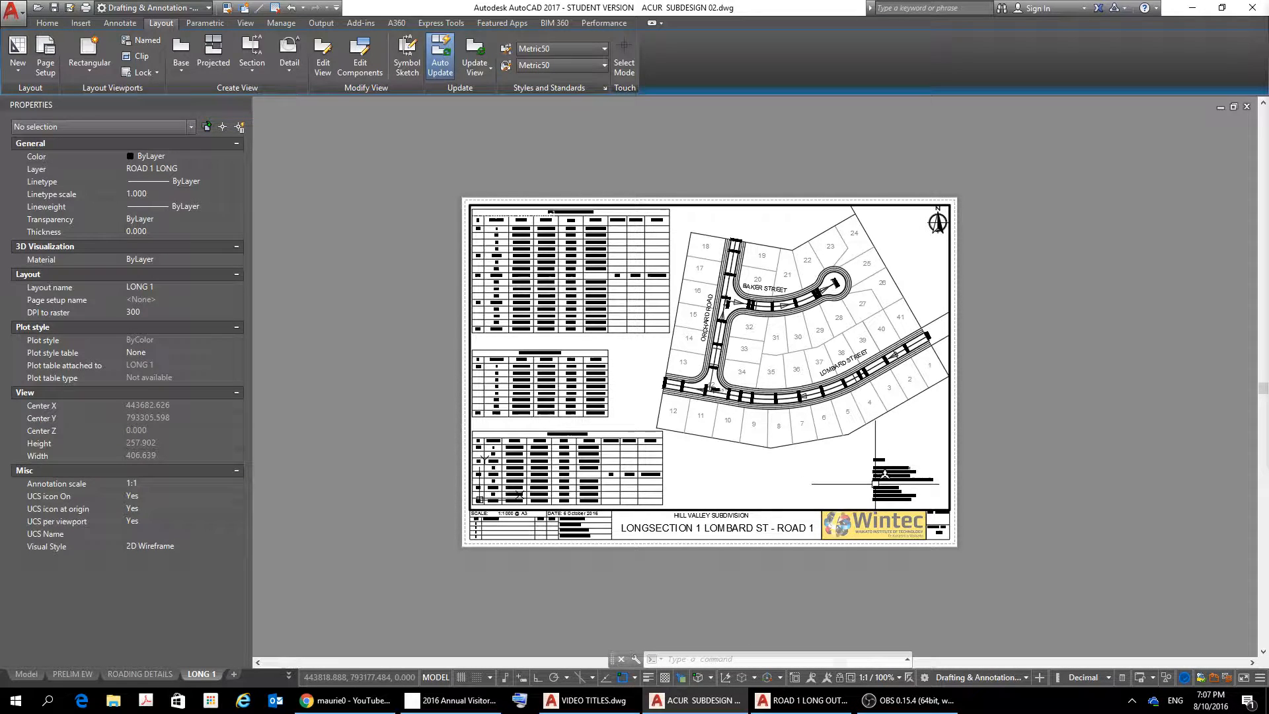
type("PAN")
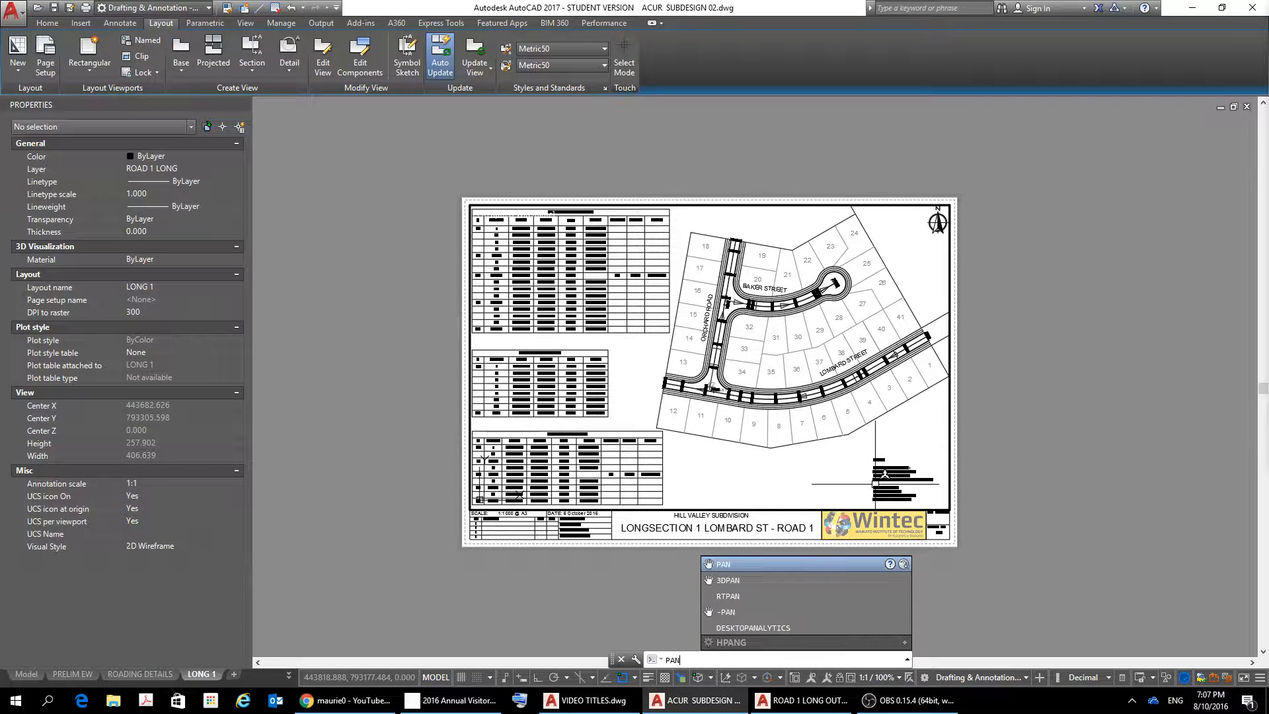
key("Return")
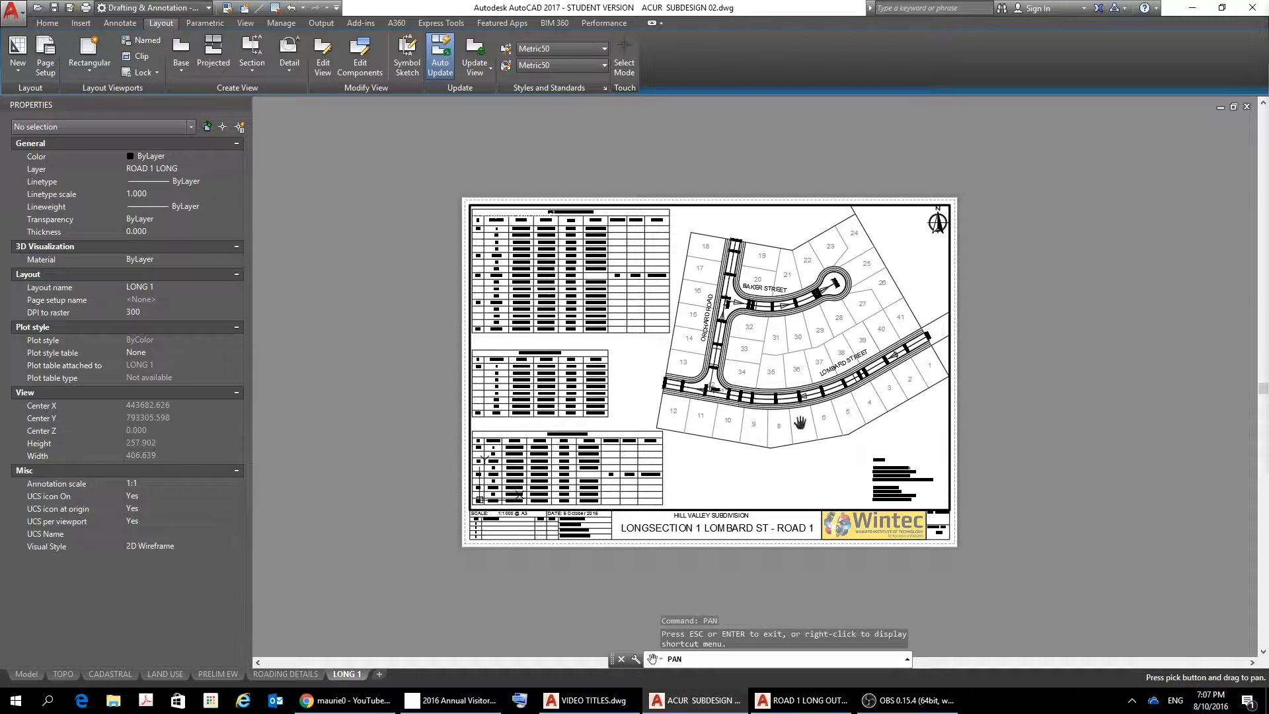
left_click_drag(726, 109, 740, 506)
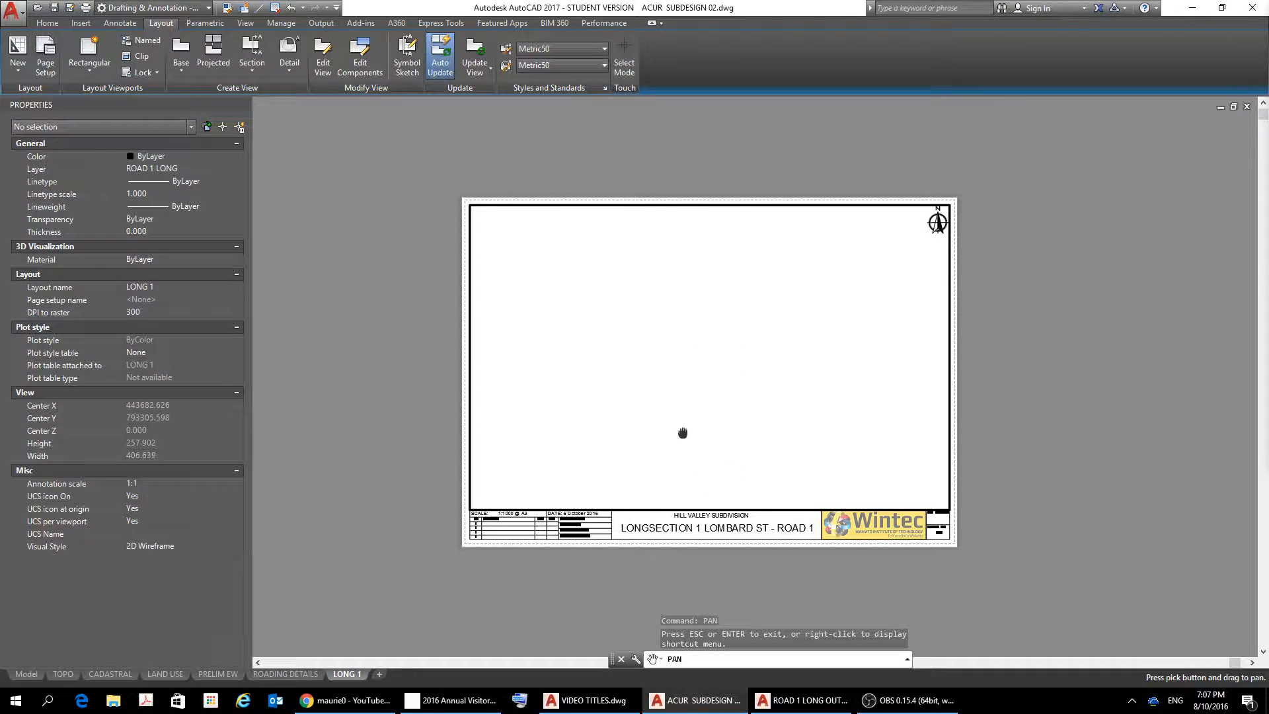
left_click_drag(683, 433, 721, 359)
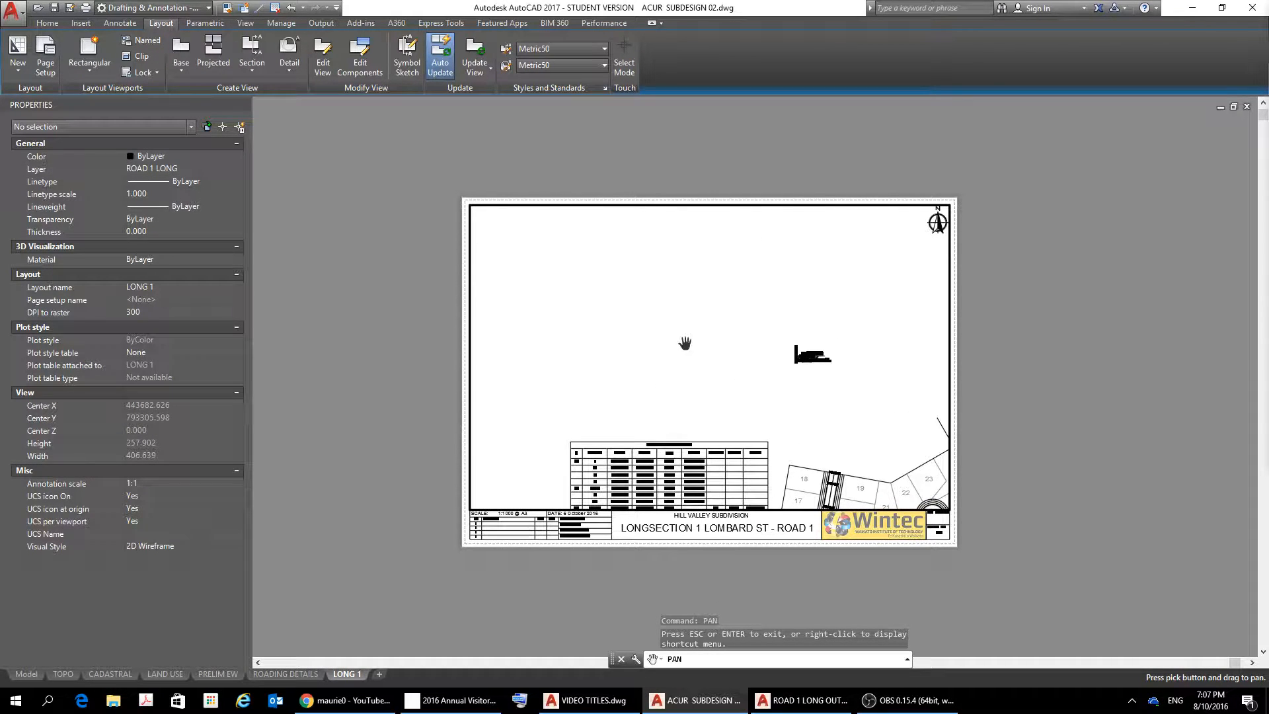
Thaw the ROAD 1 LONG layer in the current viewport
left_click(39, 21)
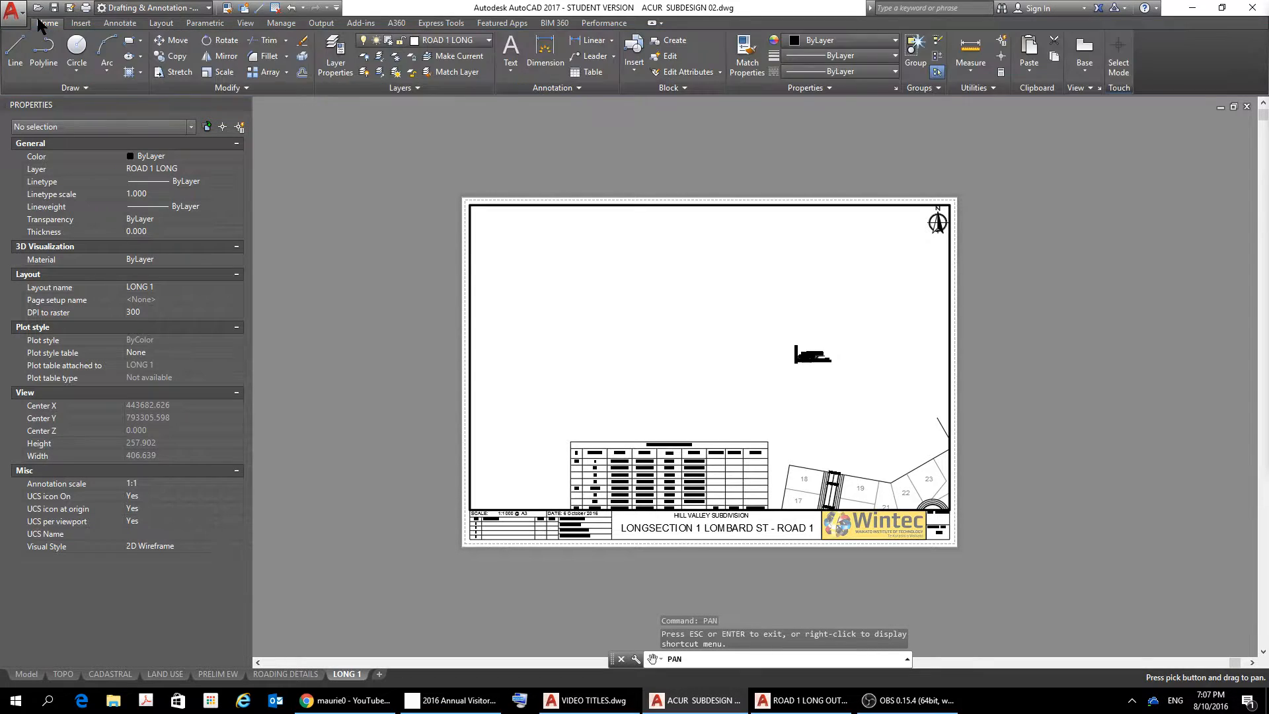
left_click(489, 40)
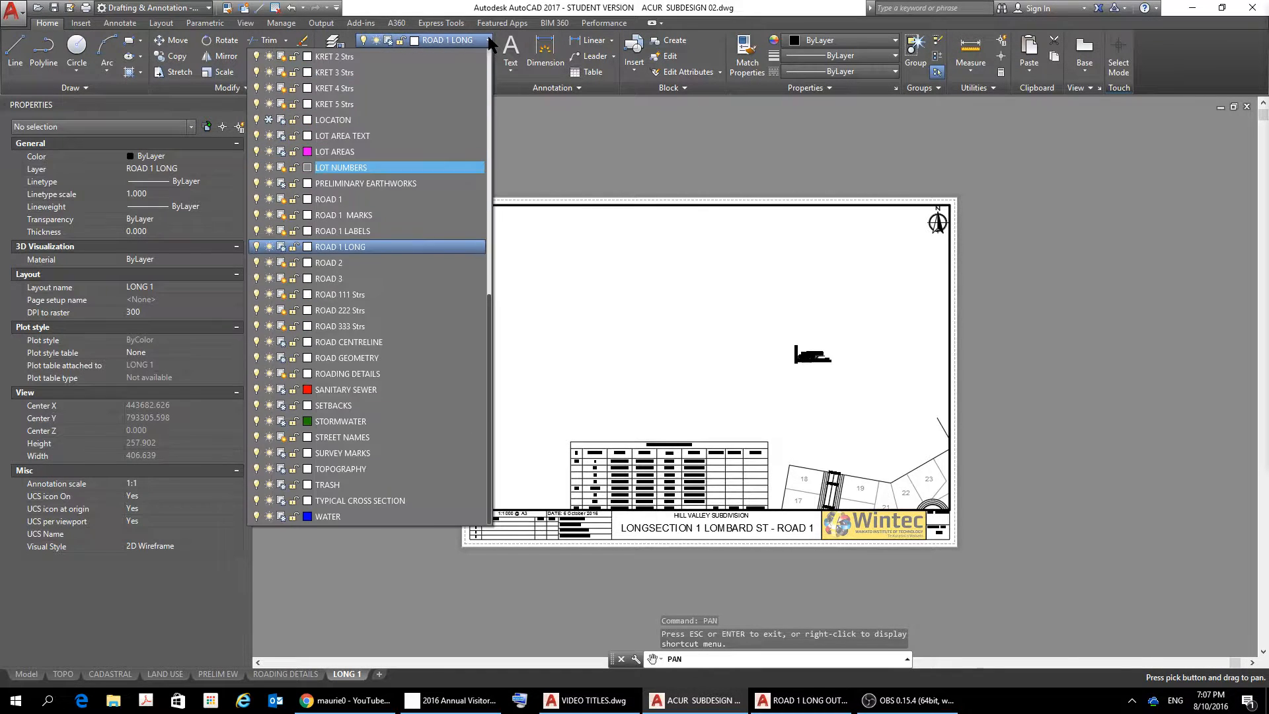
left_click(281, 246)
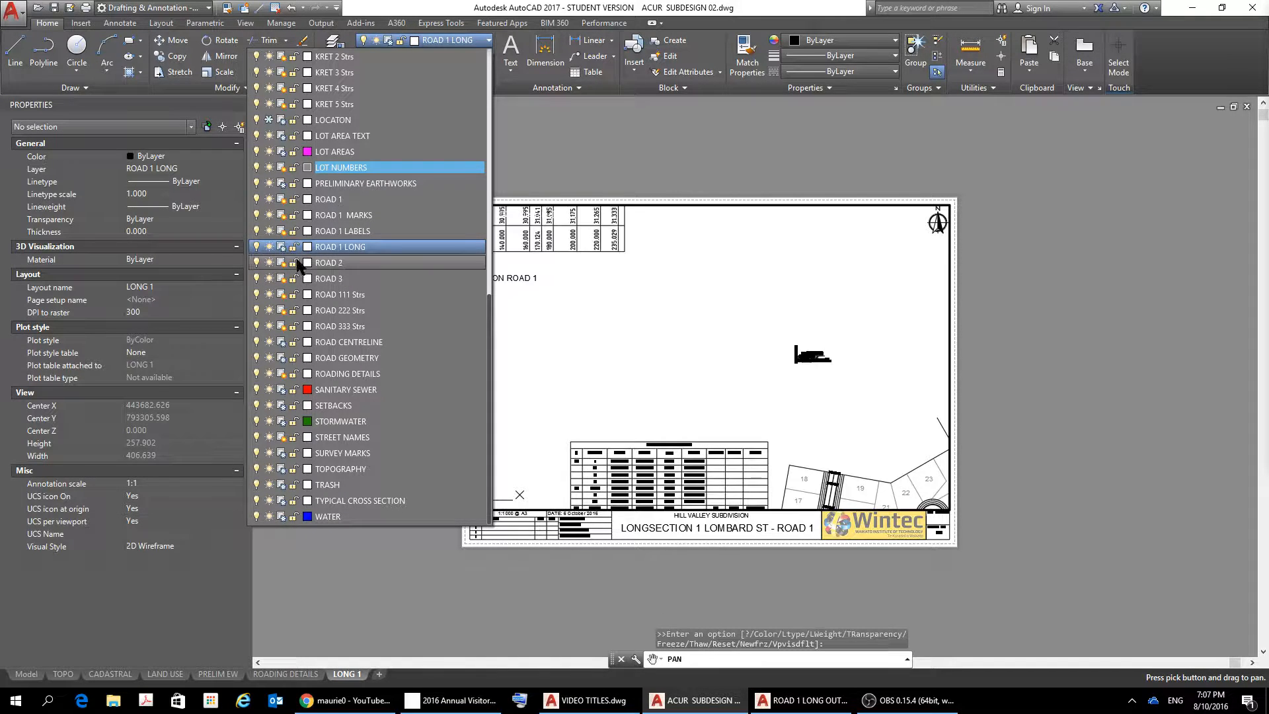
left_click(630, 351)
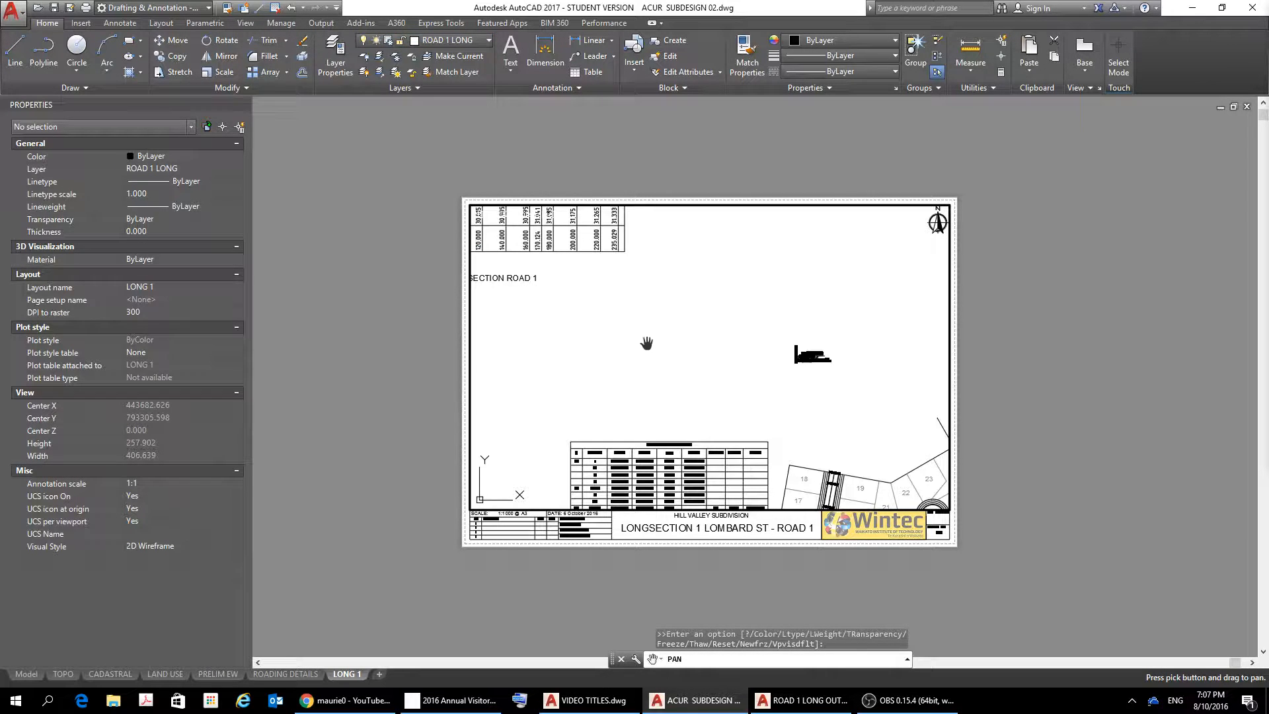
Pan the Road 1 longitudinal section to the middle of the viewport and lock the viewport
mouse_move(559, 217)
left_mouse_down()
mouse_move(684, 336)
mouse_move(767, 369)
mouse_move(792, 411)
mouse_move(800, 388)
mouse_move(790, 399)
left_mouse_up()
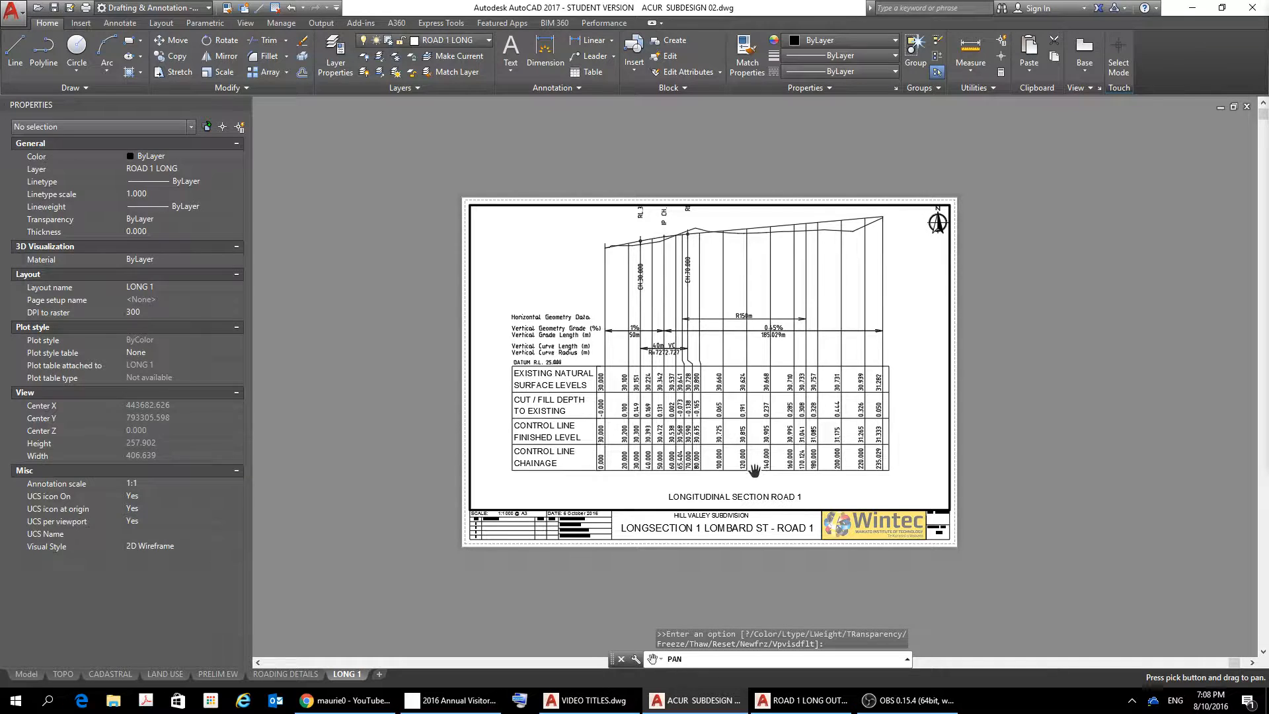
key("Escape")
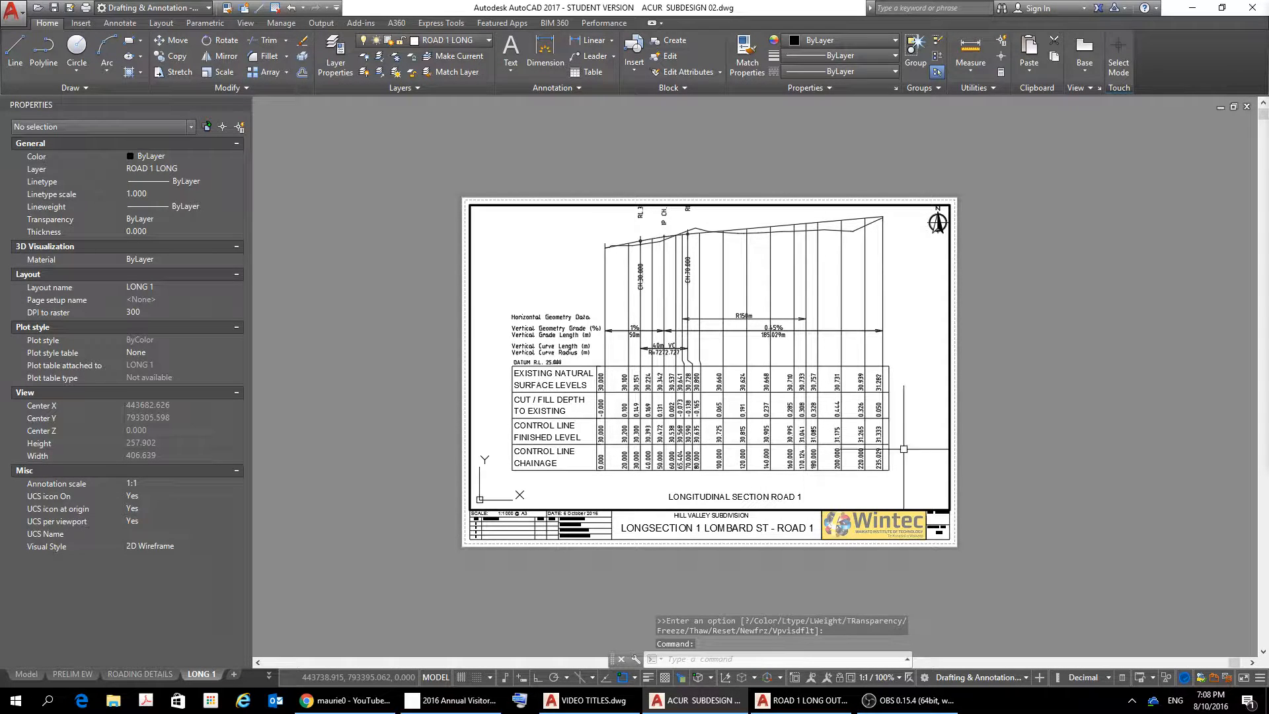
left_click(841, 677)
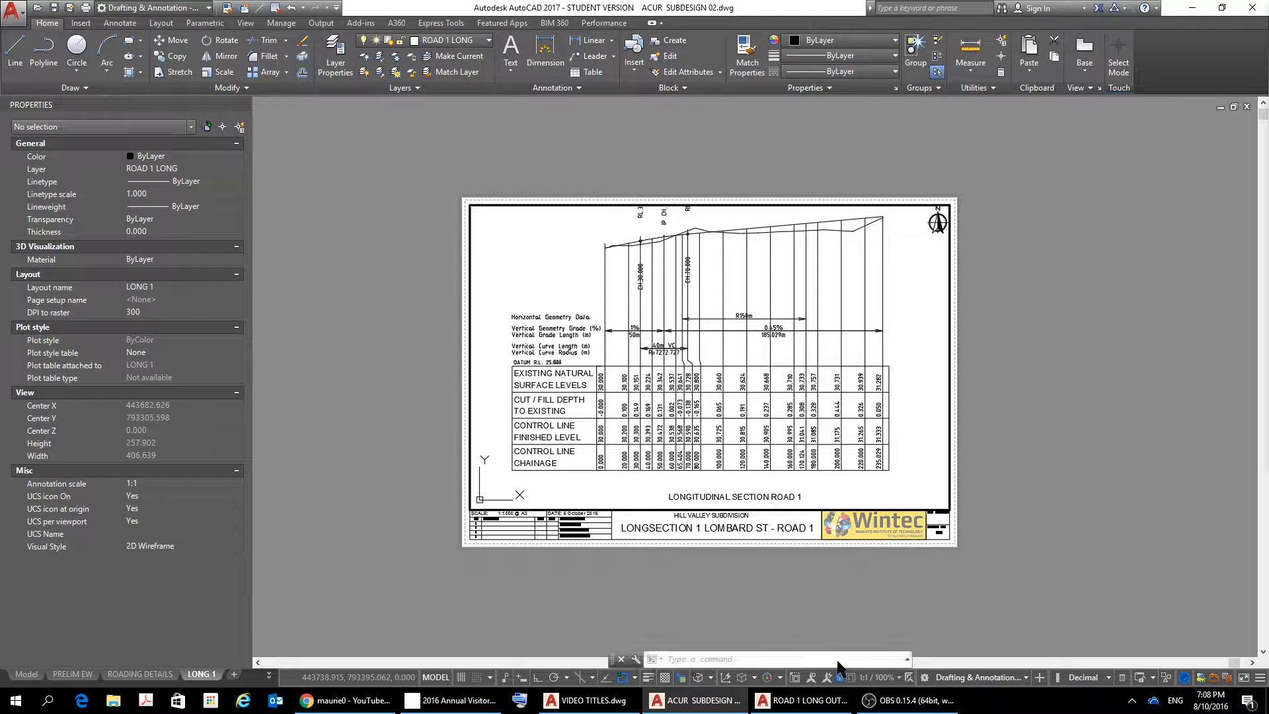
Move the LONGITUDINAL SECTION ROAD 1 caption straight up with Ortho on, so it sits closer beneath the table
left_click(786, 497)
right_click(844, 506)
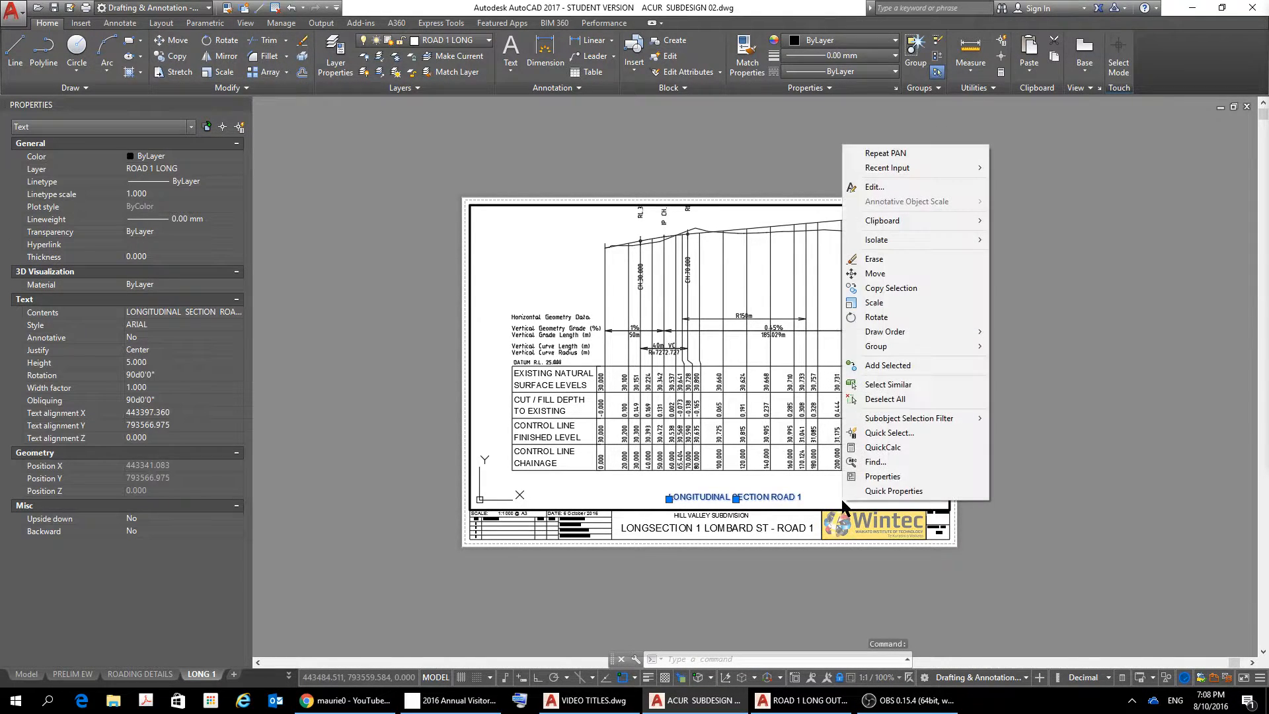
left_click(875, 273)
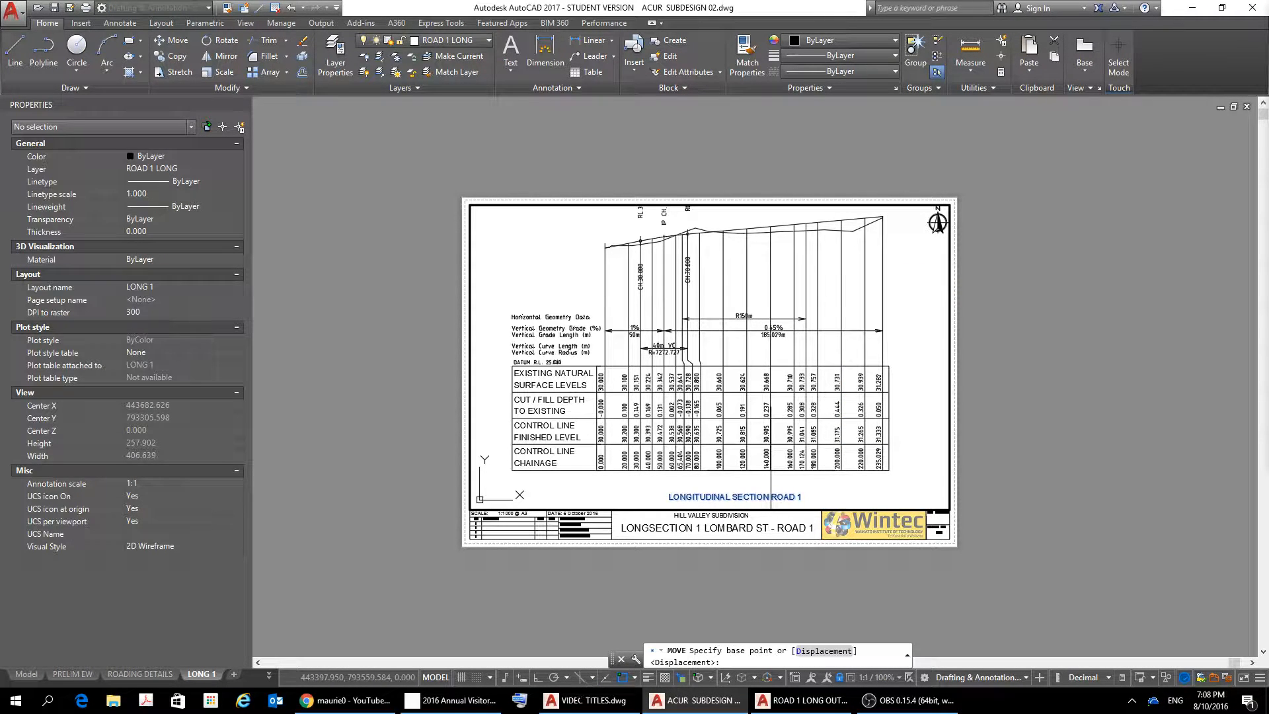
left_click(538, 677)
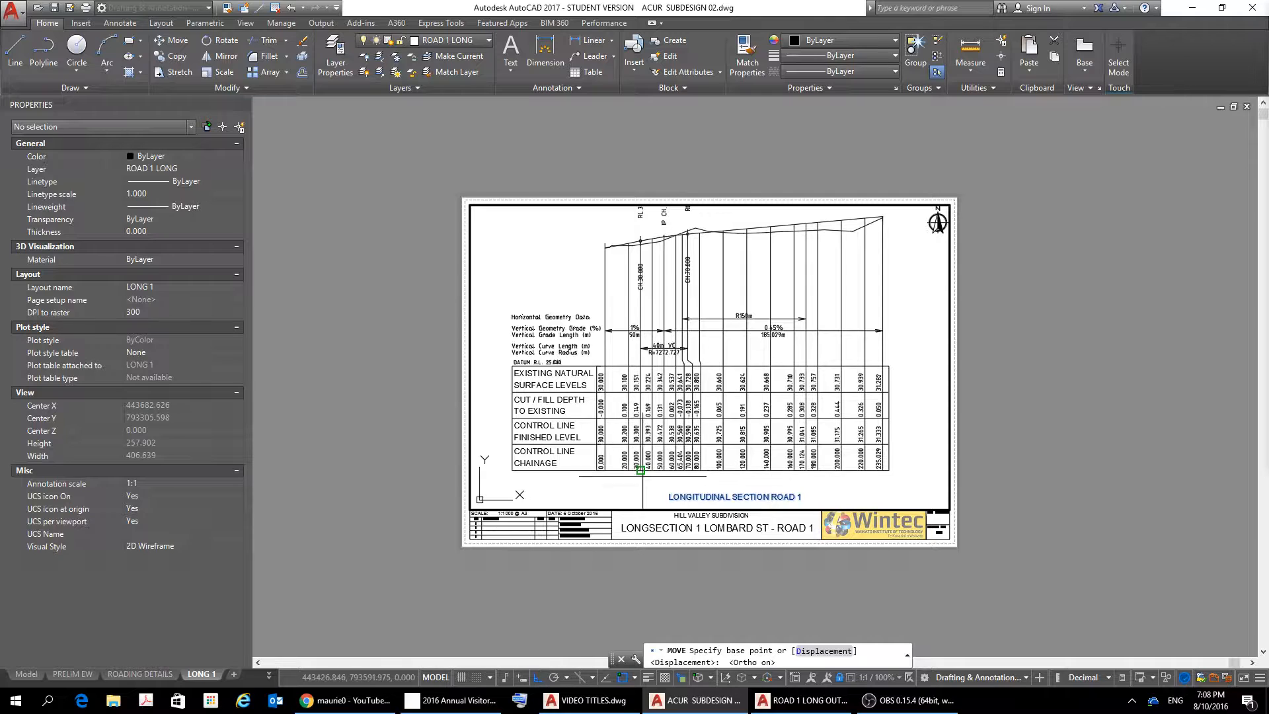
left_click(671, 487)
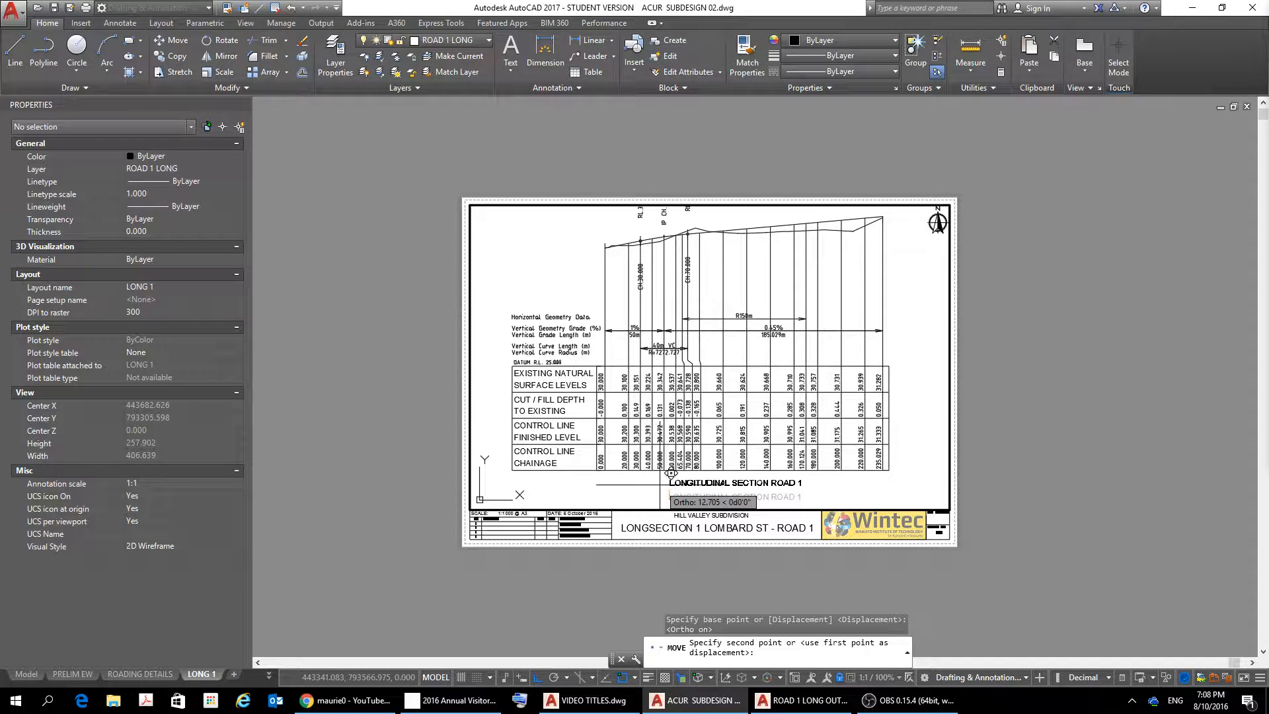
left_click(671, 473)
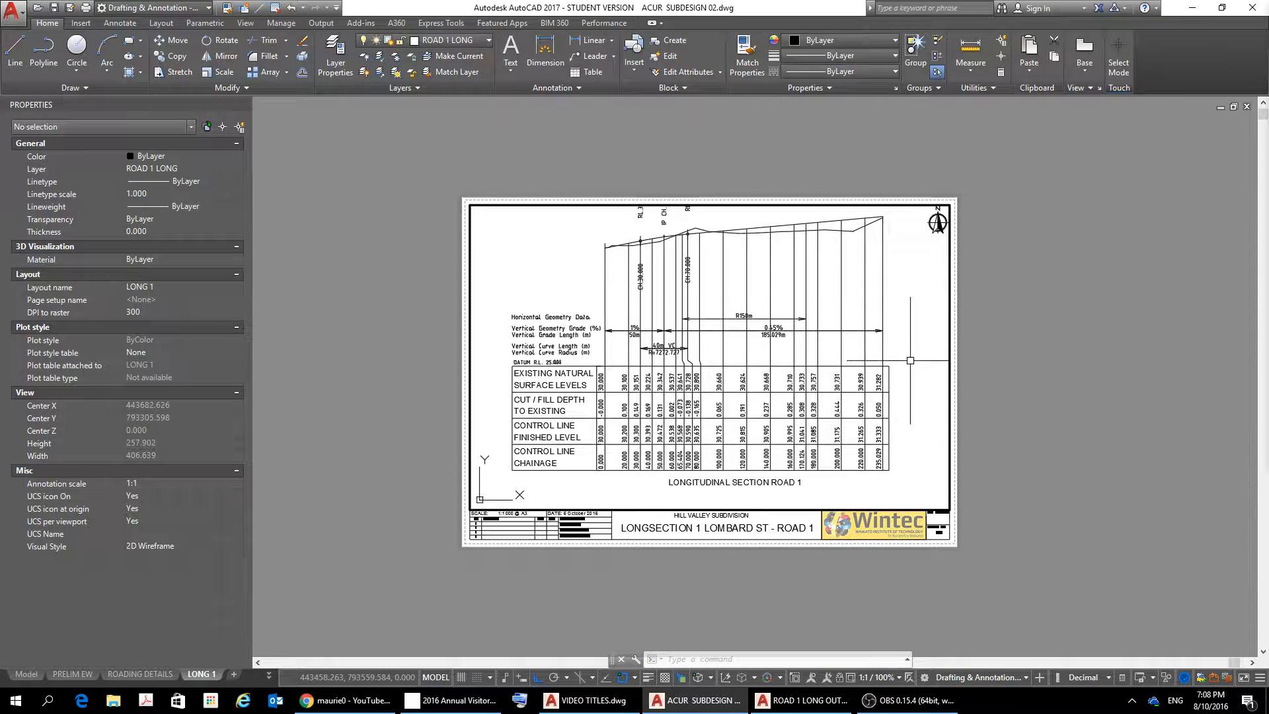
Pan the longitudinal section slightly down inside the viewport so its caption sits just above the title block
type("PAN")
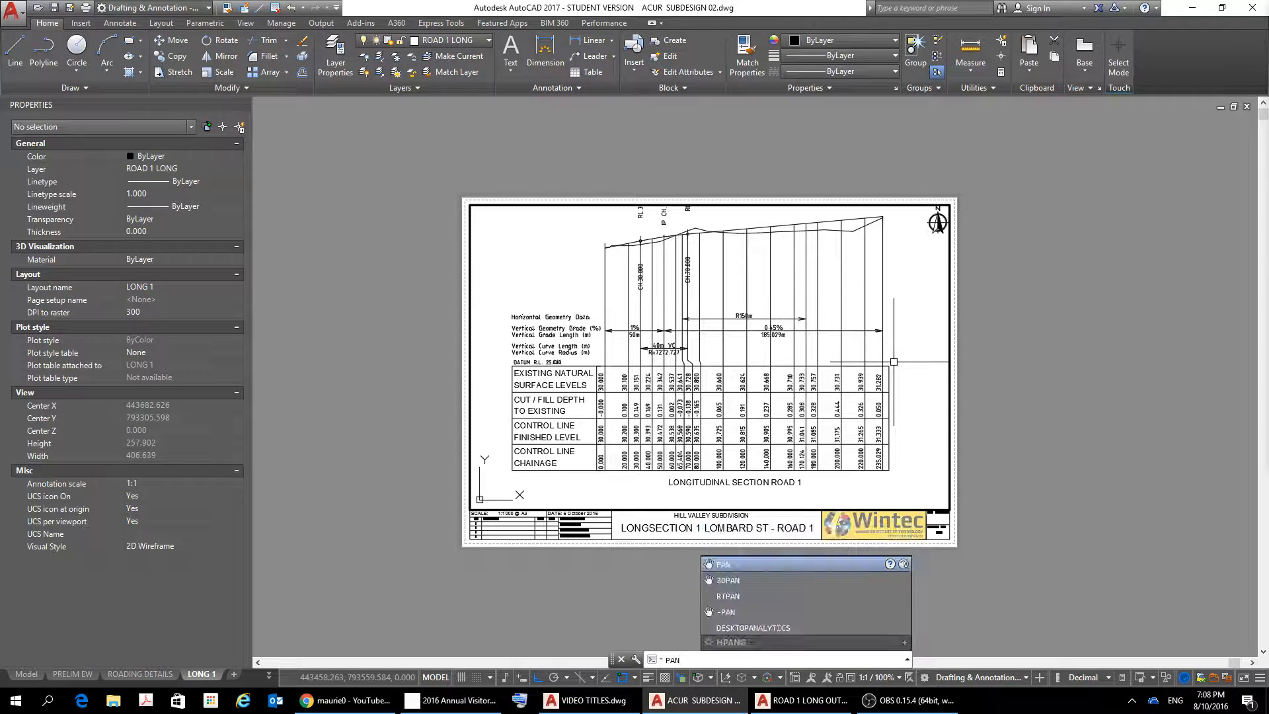
key("Return")
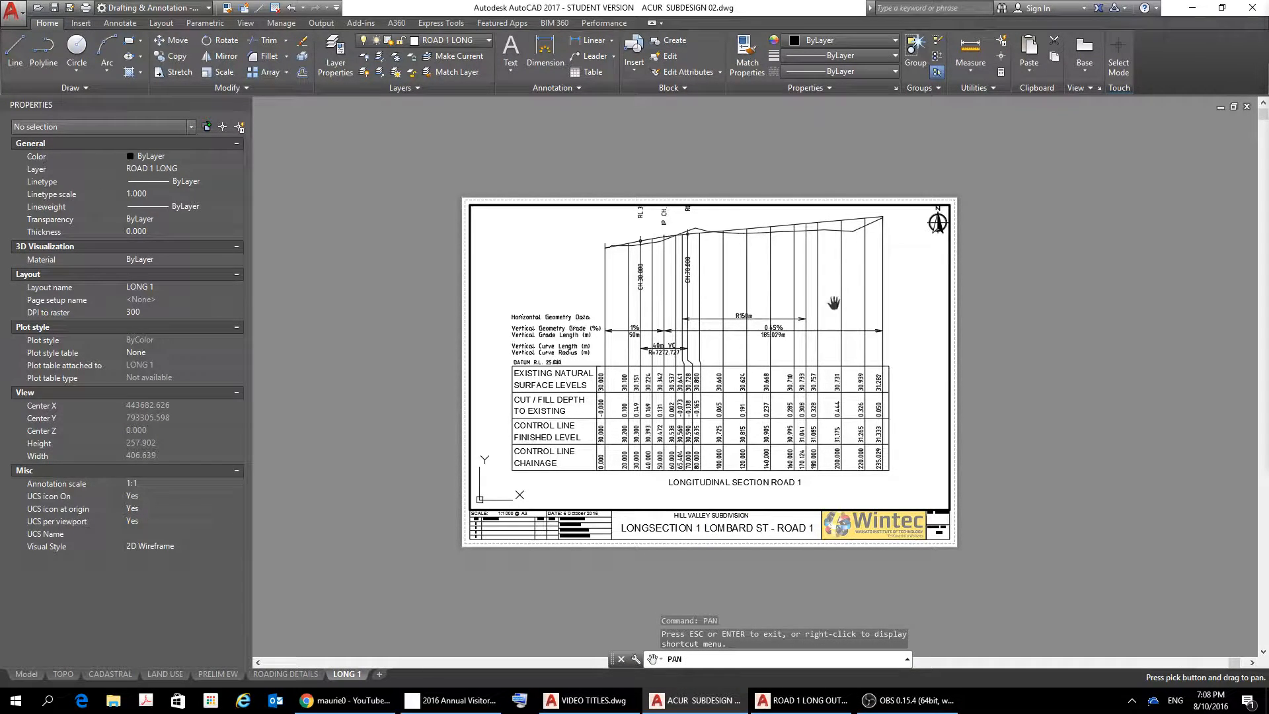
left_click_drag(918, 304, 916, 322)
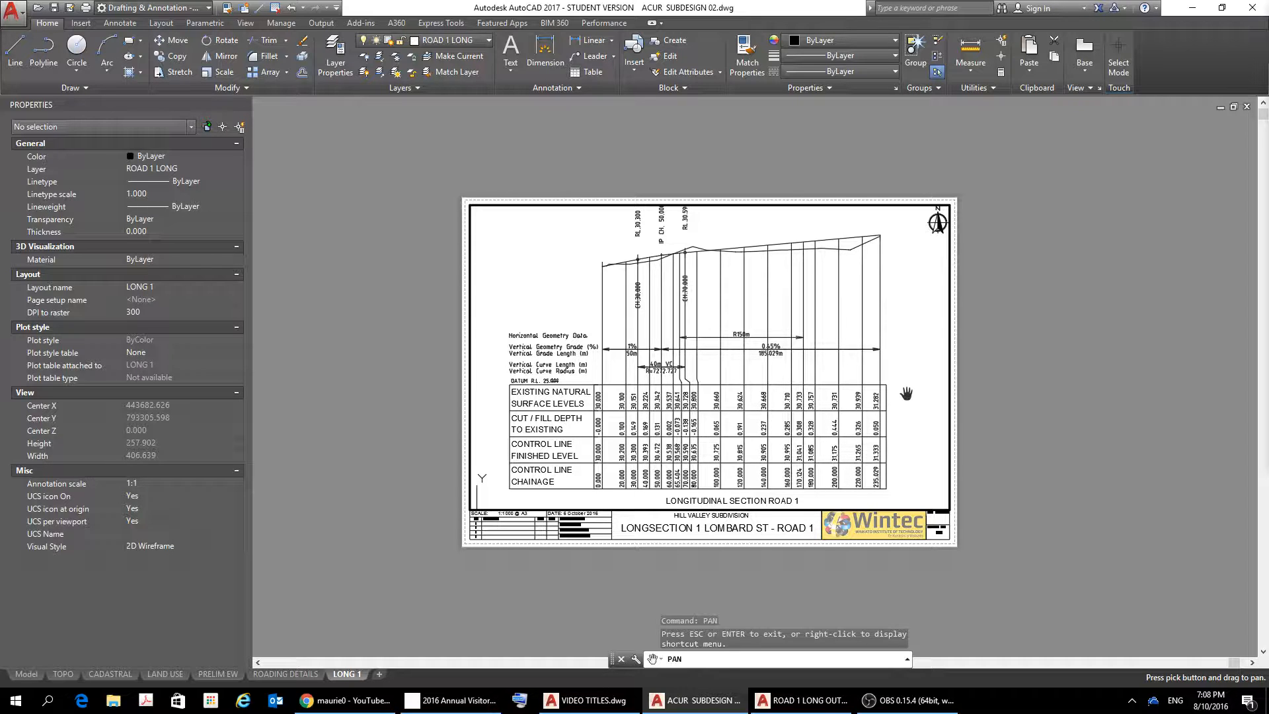
key("Escape")
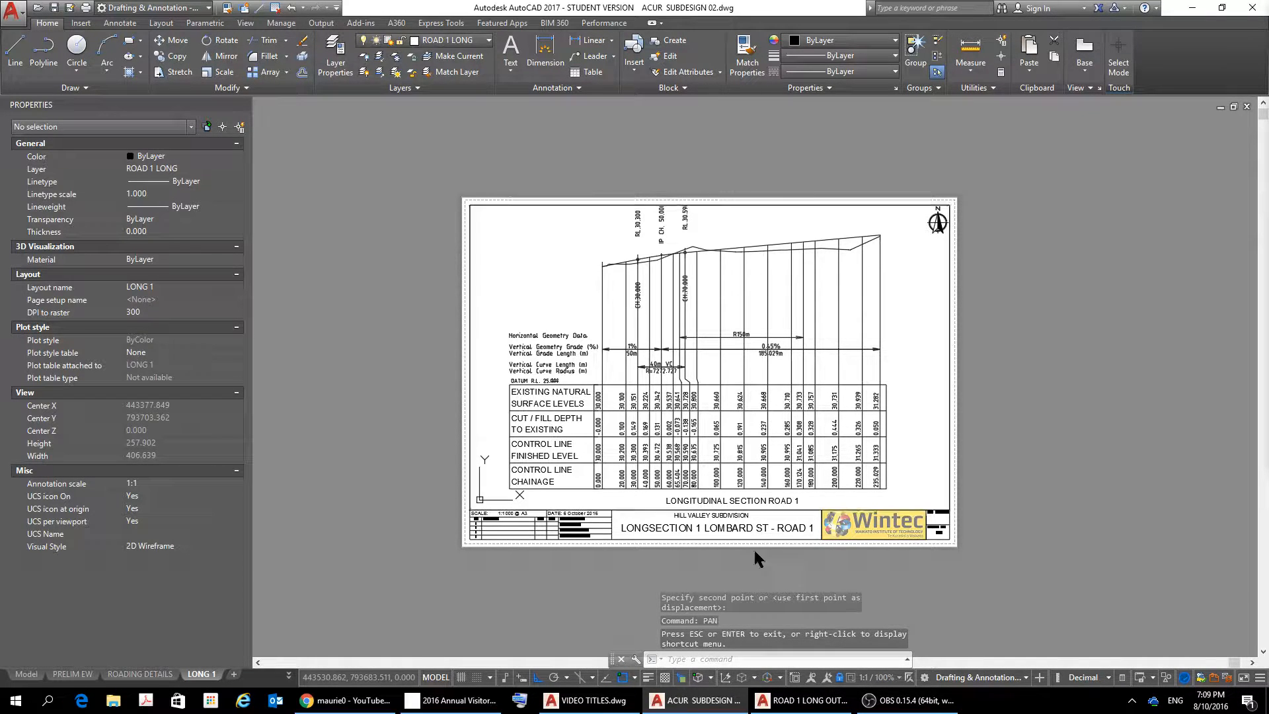
left_click(245, 23)
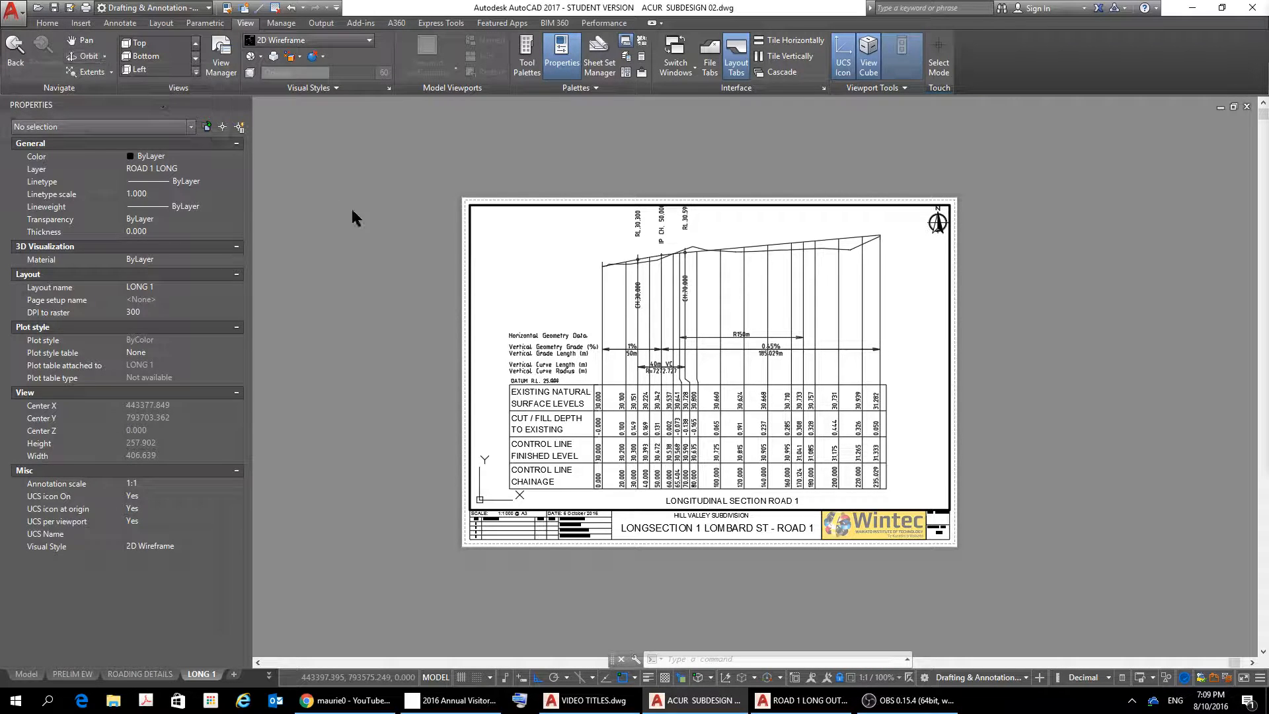
left_click(161, 23)
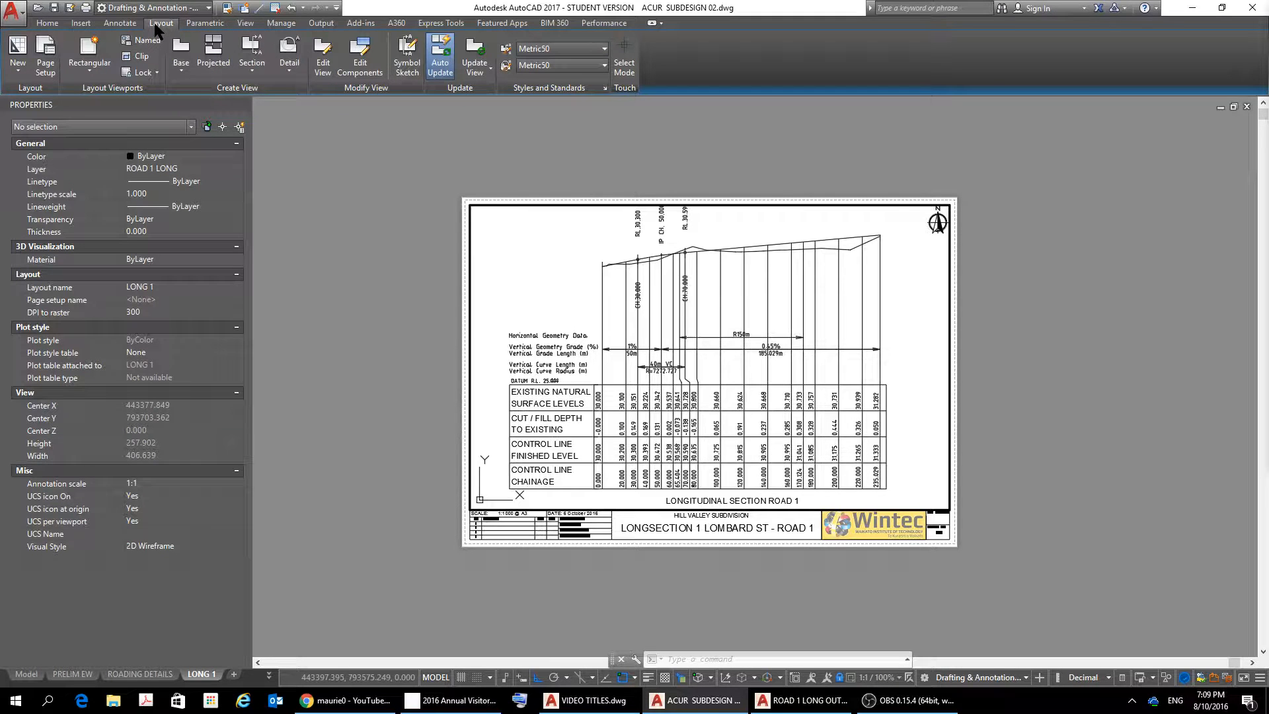
left_click(243, 24)
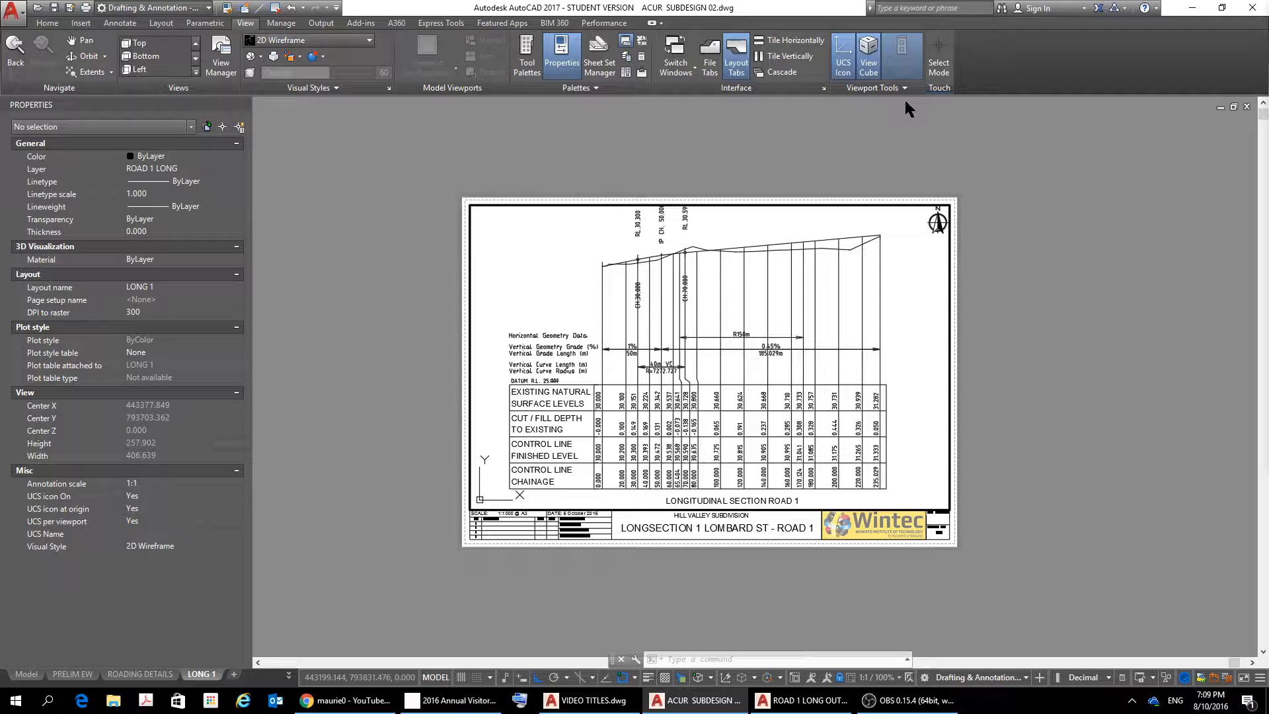
left_click(905, 87)
Switch from the viewport to paper space and delete the NORTH POINT block from the LONG 1 sheet
left_click(938, 224)
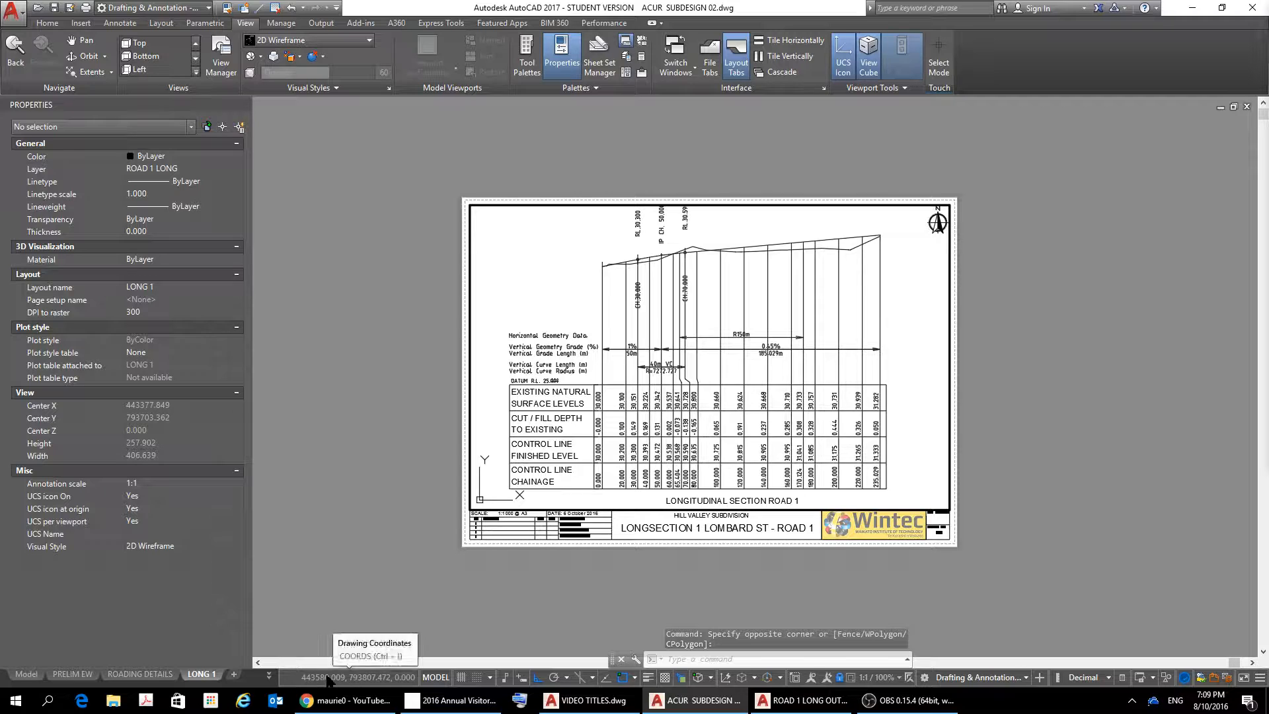
left_click(426, 678)
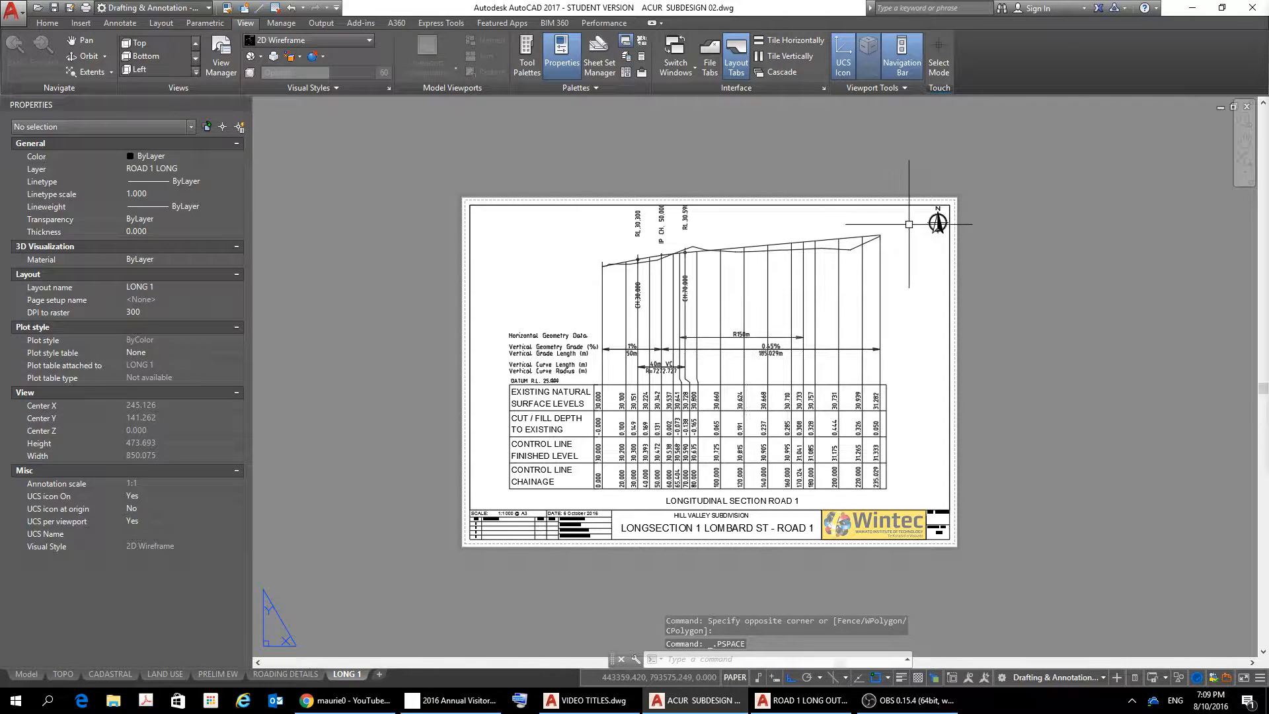
left_click(938, 223)
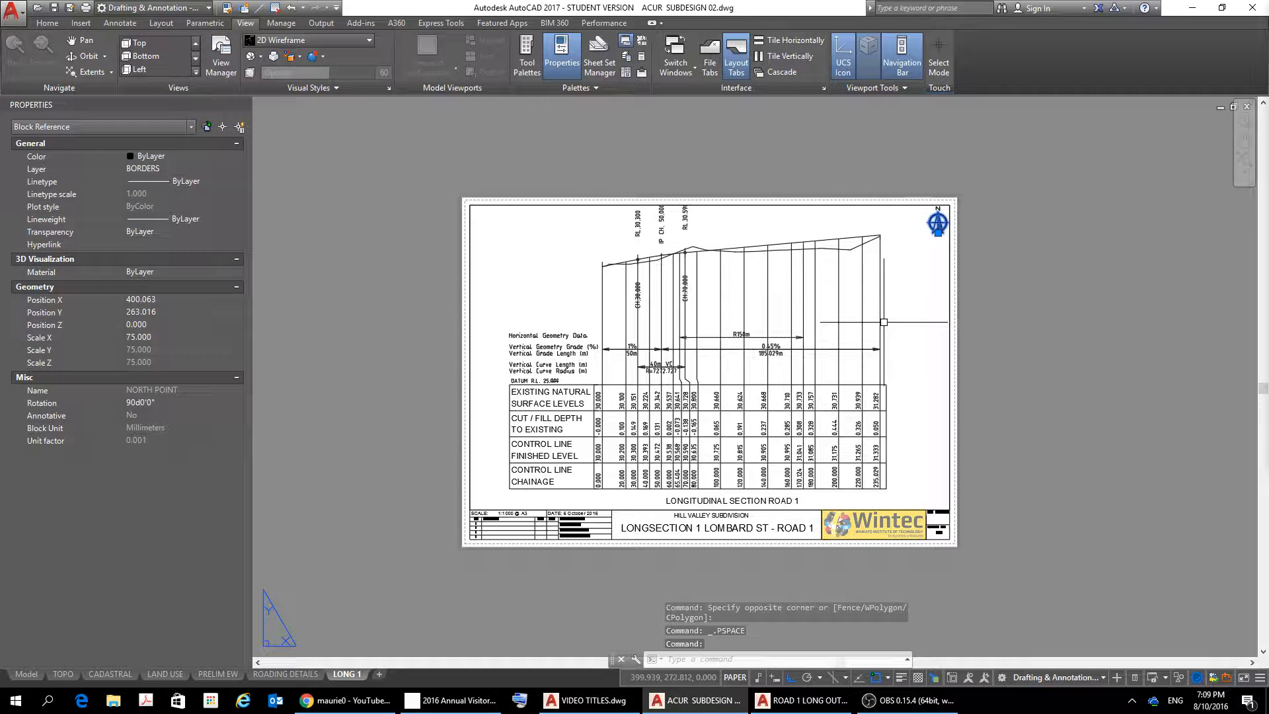
key("Delete")
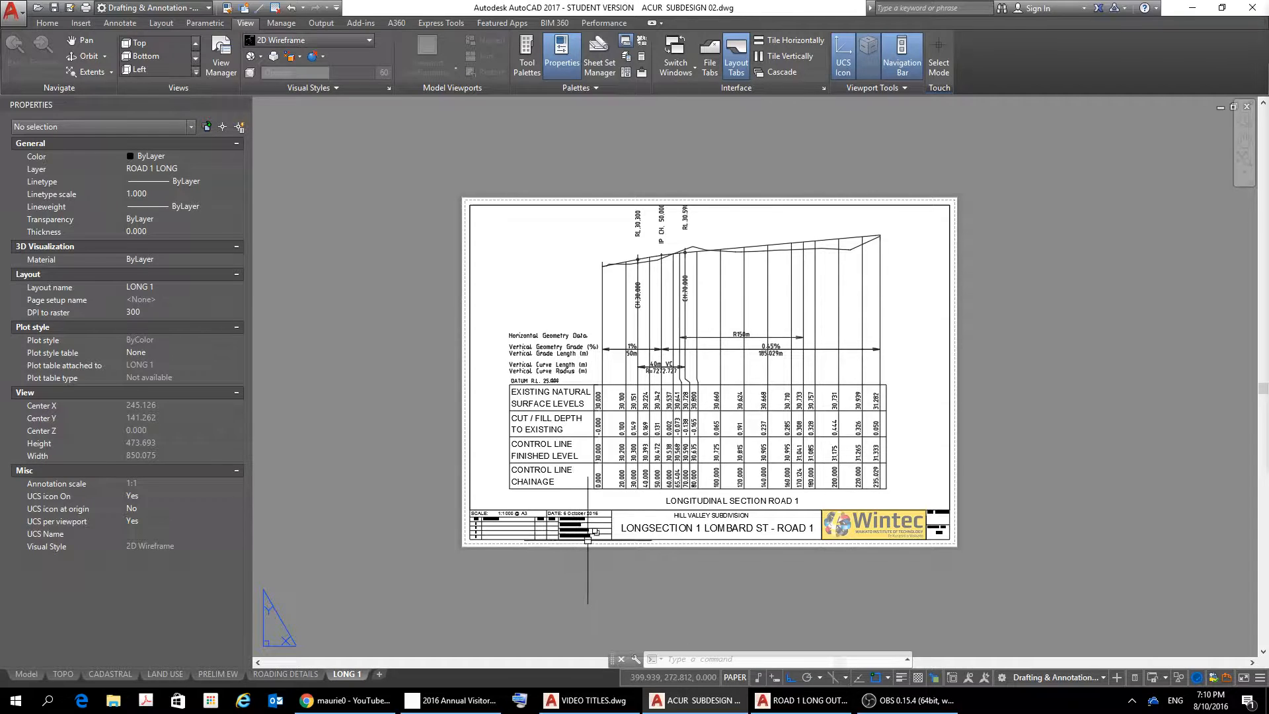
Change the date text in the title block to DATE: 8 October 2016
scroll(589, 539, "up", 2)
scroll(588, 540, "up", 3)
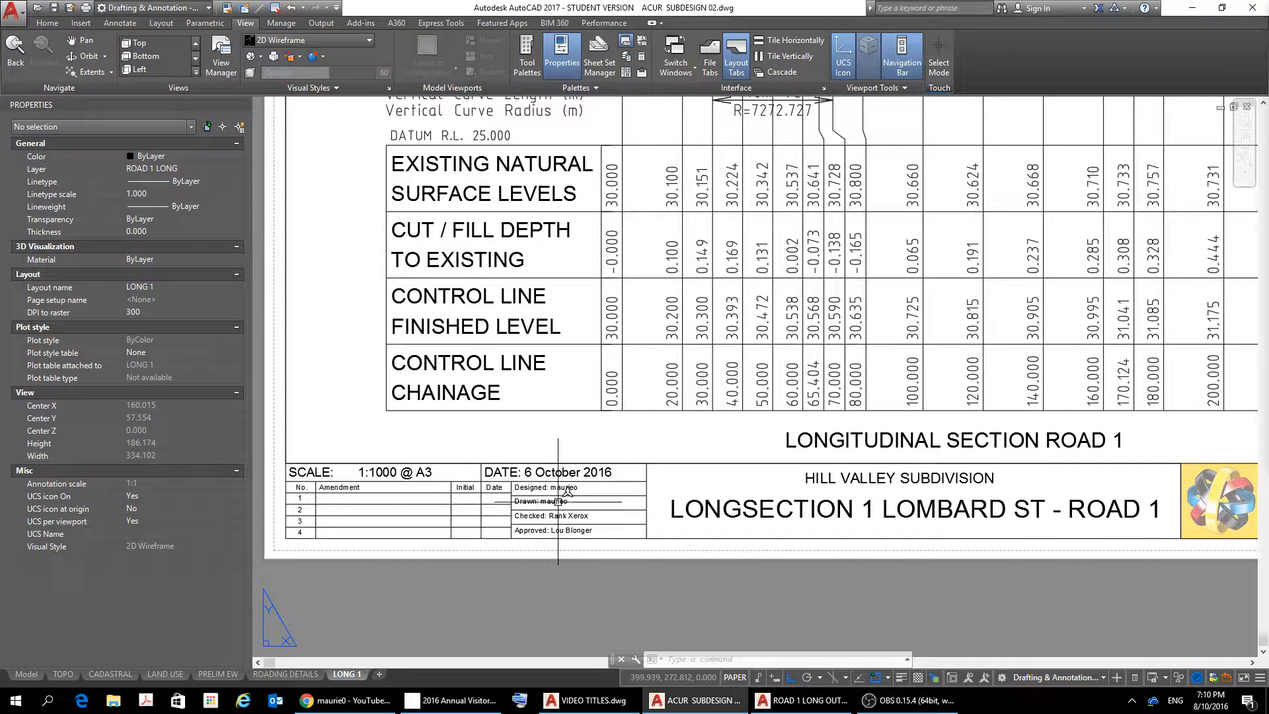
double_click(574, 472)
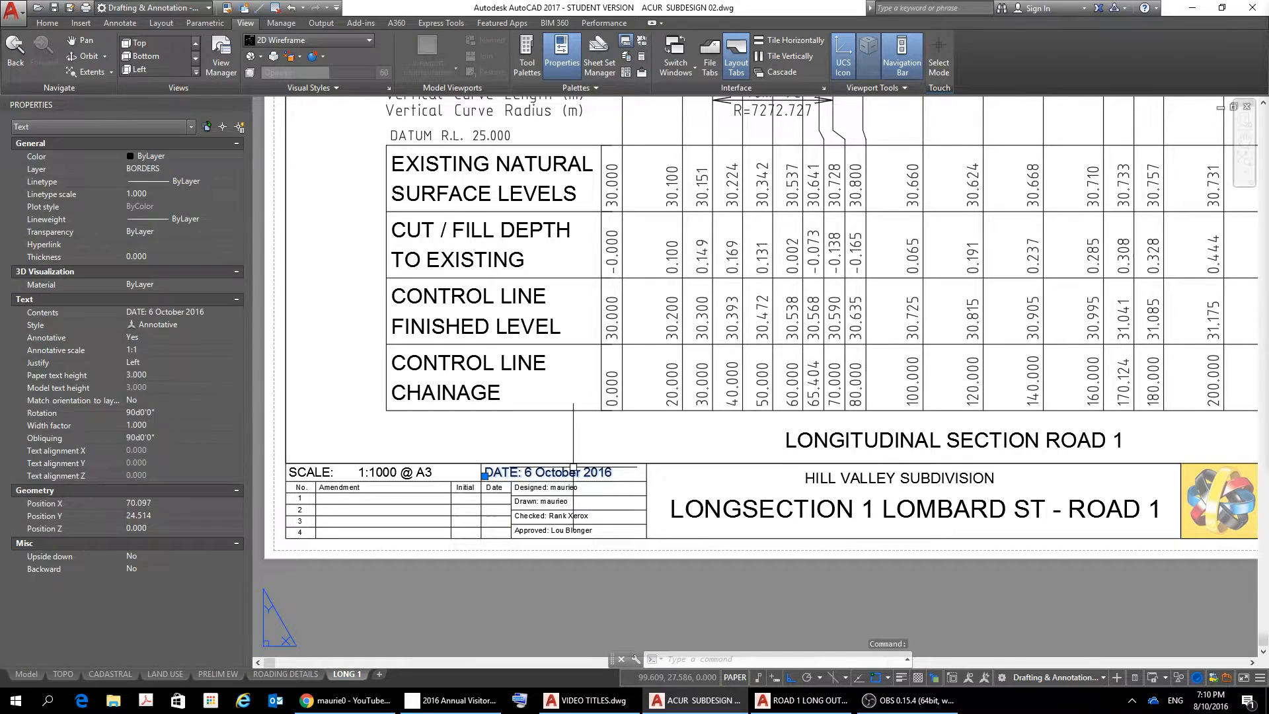
left_click(535, 475)
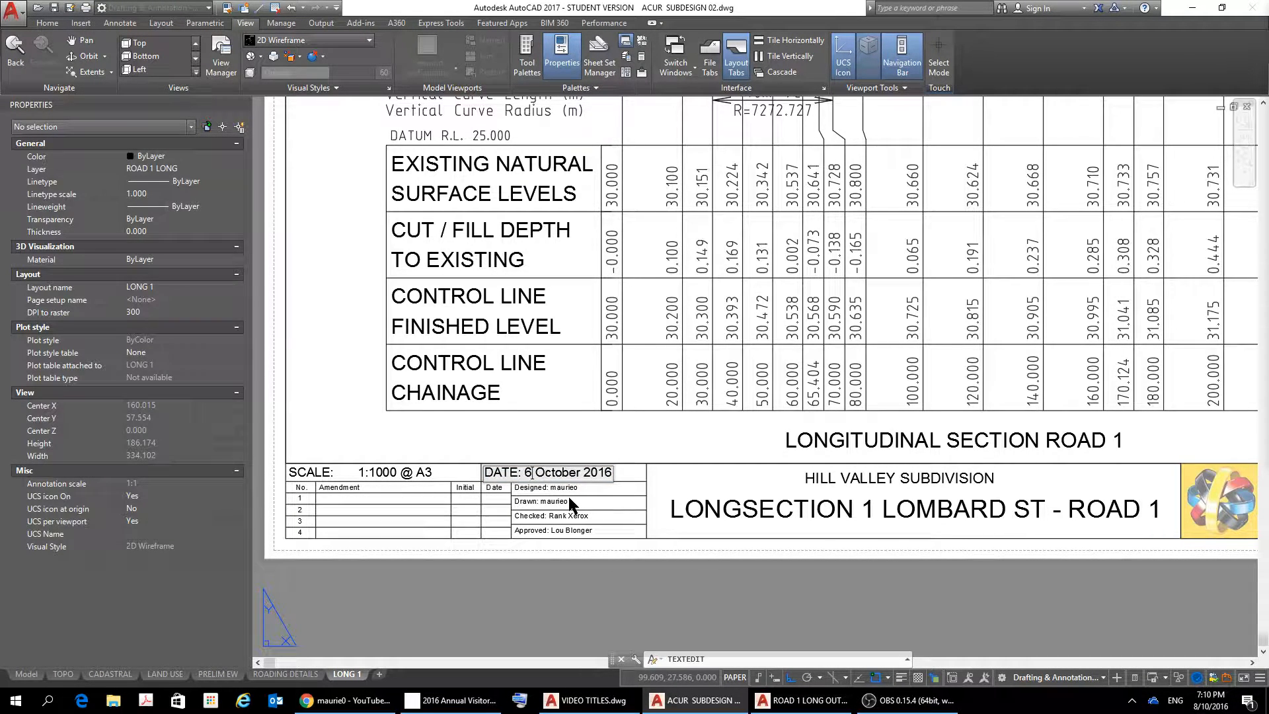
key("BackSpace")
type("8")
key("Return")
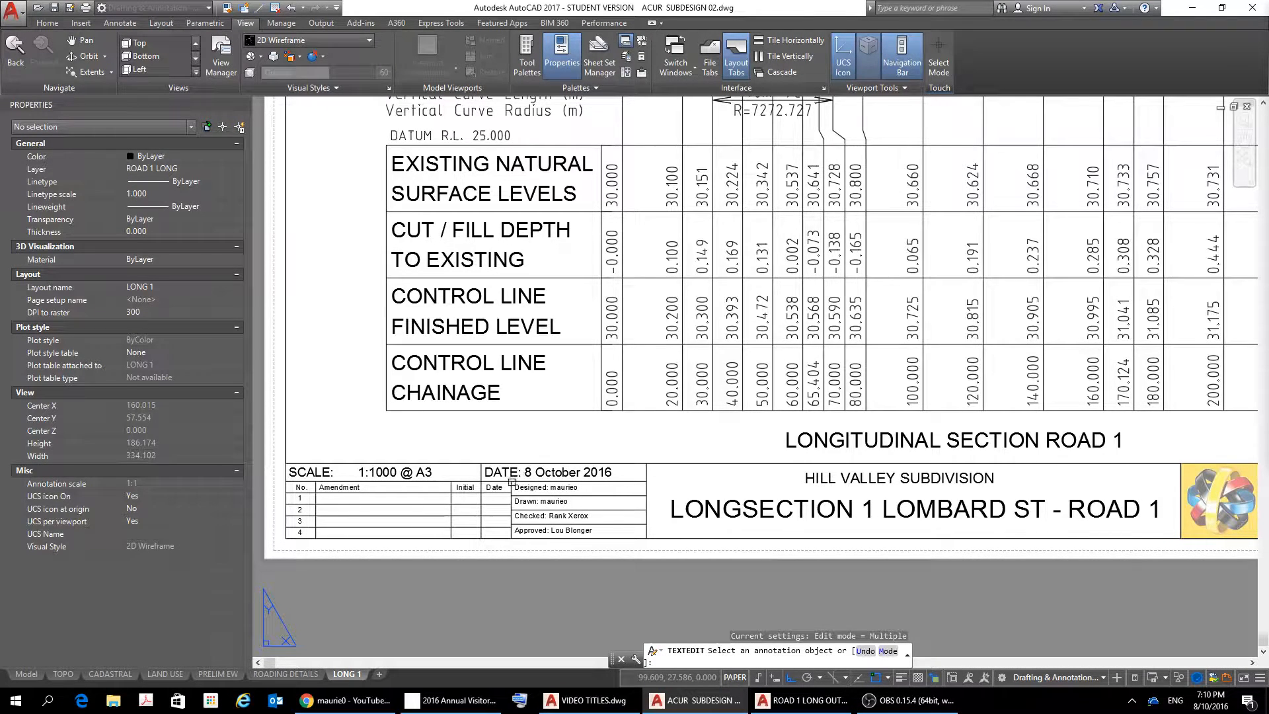
Return to model space in the viewport and delete the LONGITUDINAL SECTION ROAD 1 caption beneath the table
scroll(377, 439, "down", 2)
scroll(634, 400, "up", 1)
scroll(634, 401, "up", 2)
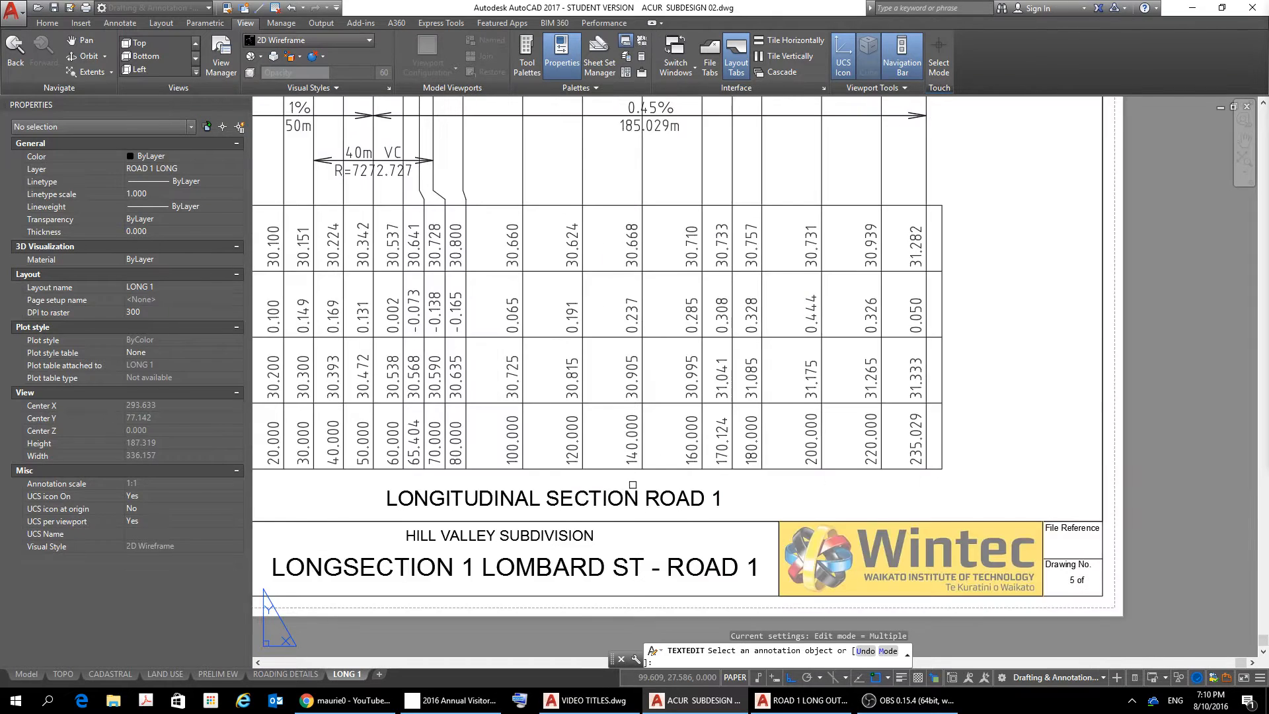
scroll(633, 484, "down", 2)
middle_click_drag(633, 484, 638, 387)
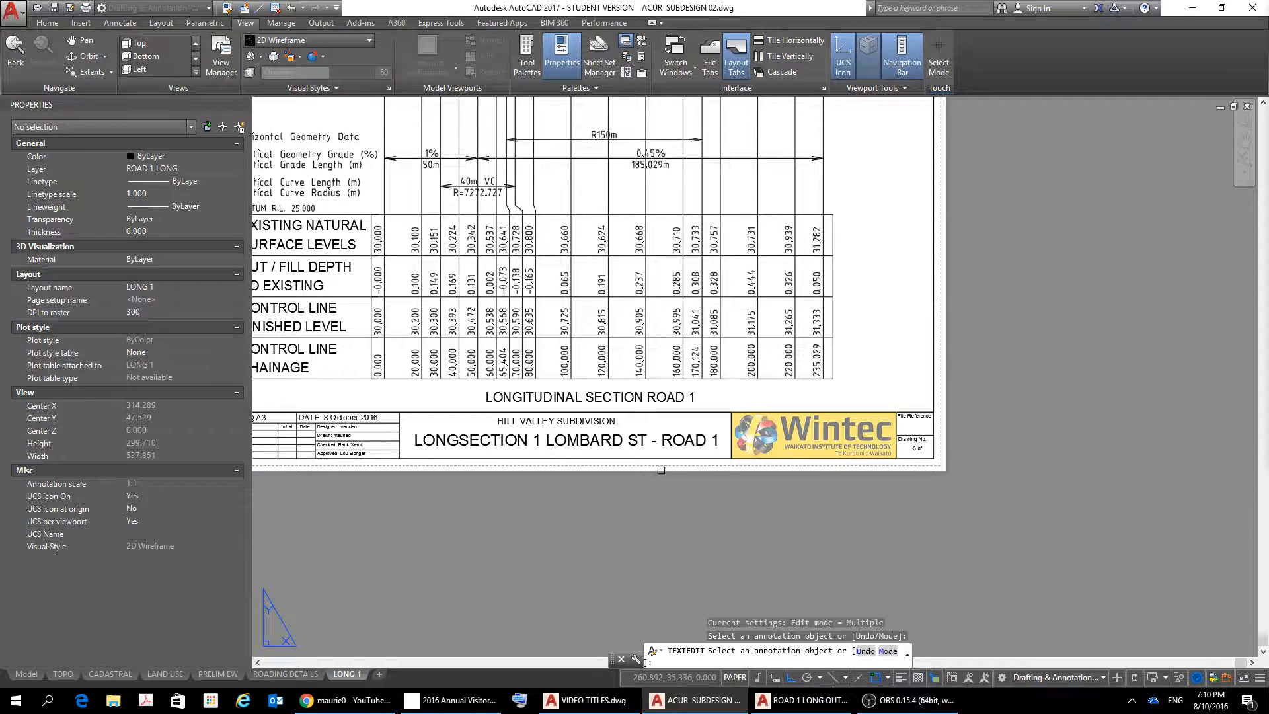
left_click(735, 677)
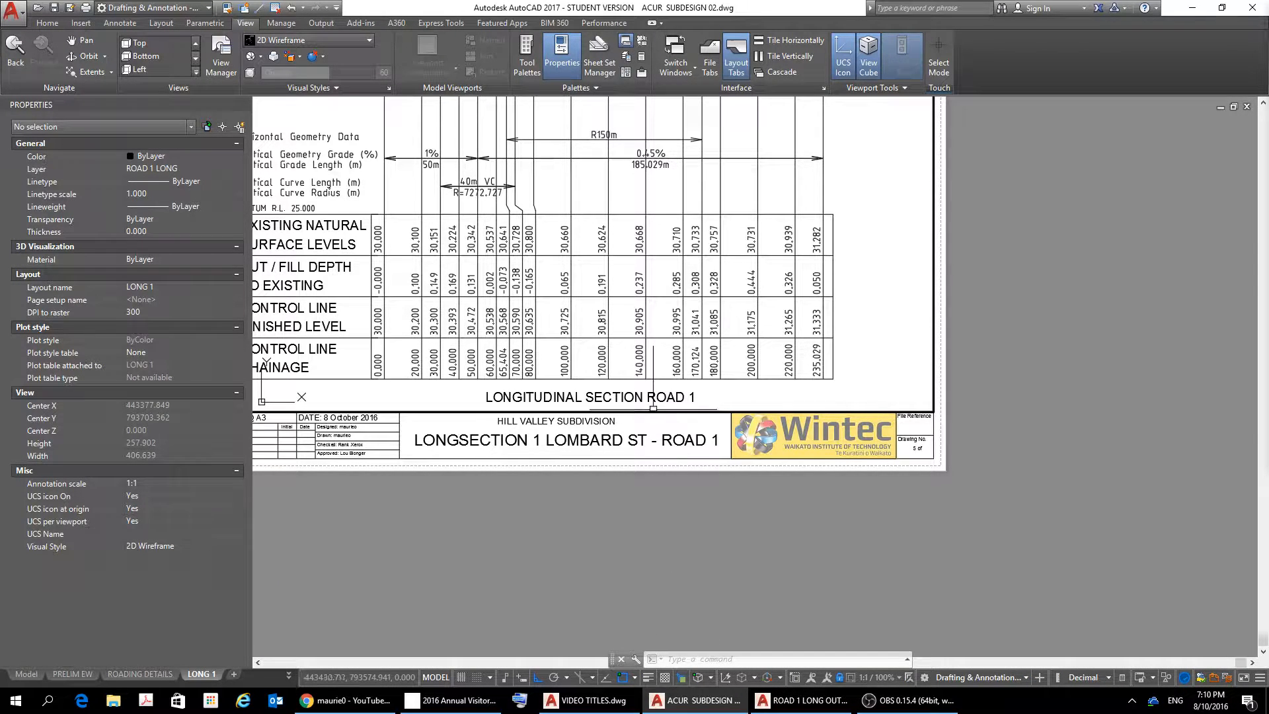
left_click(654, 396)
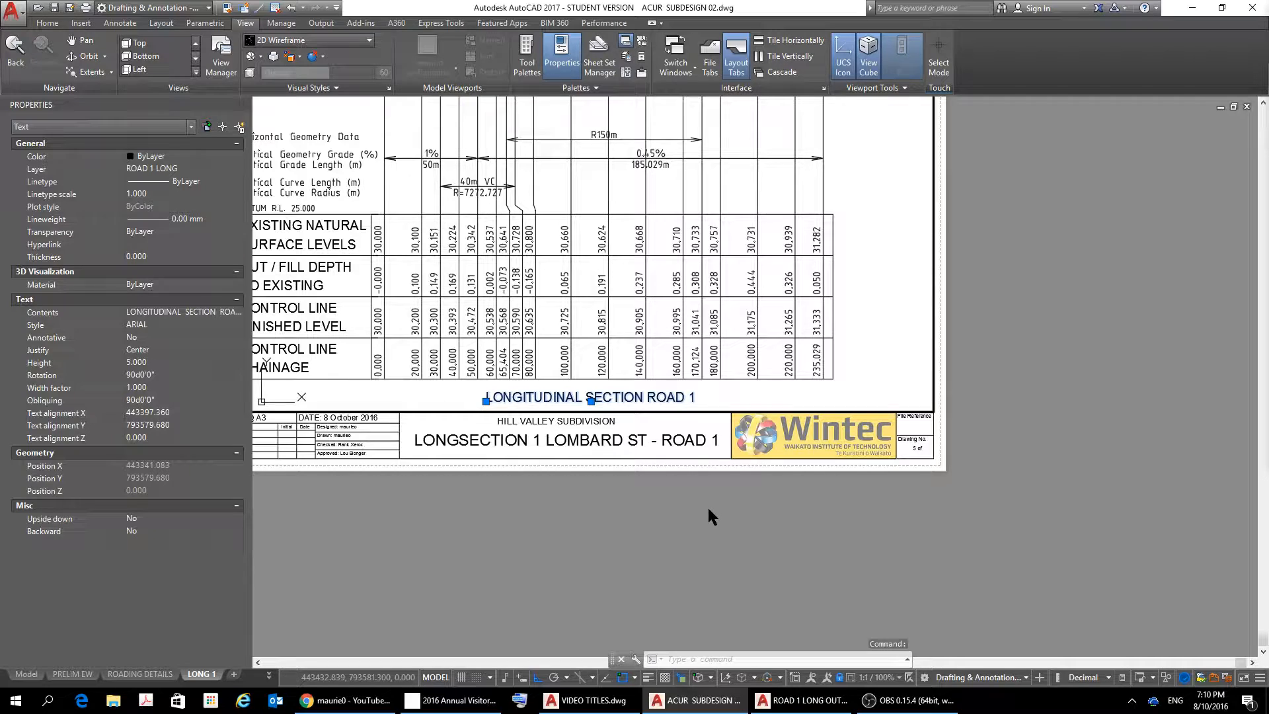
key("Delete")
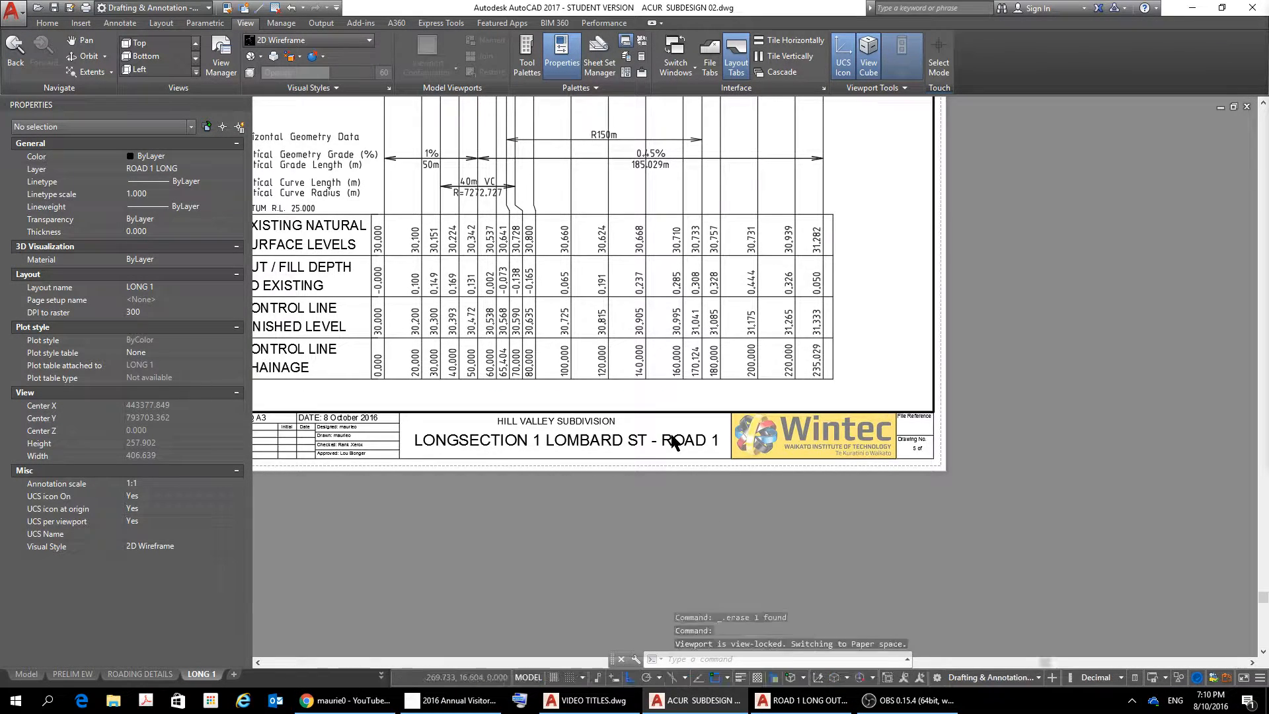
Unlock the viewport, pan the longitudinal section slightly down and to the right within the sheet, and lock the viewport again
scroll(673, 442, "down", 2)
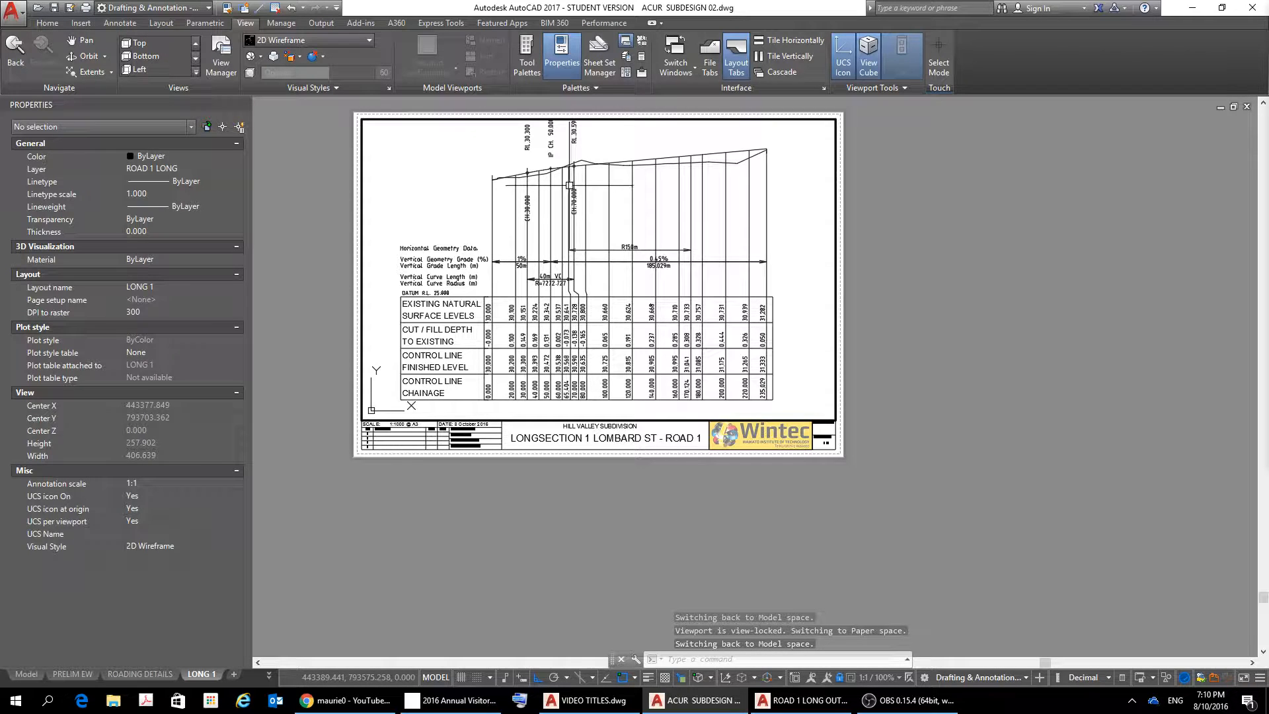
scroll(569, 417, "up", 2)
scroll(569, 416, "down", 2)
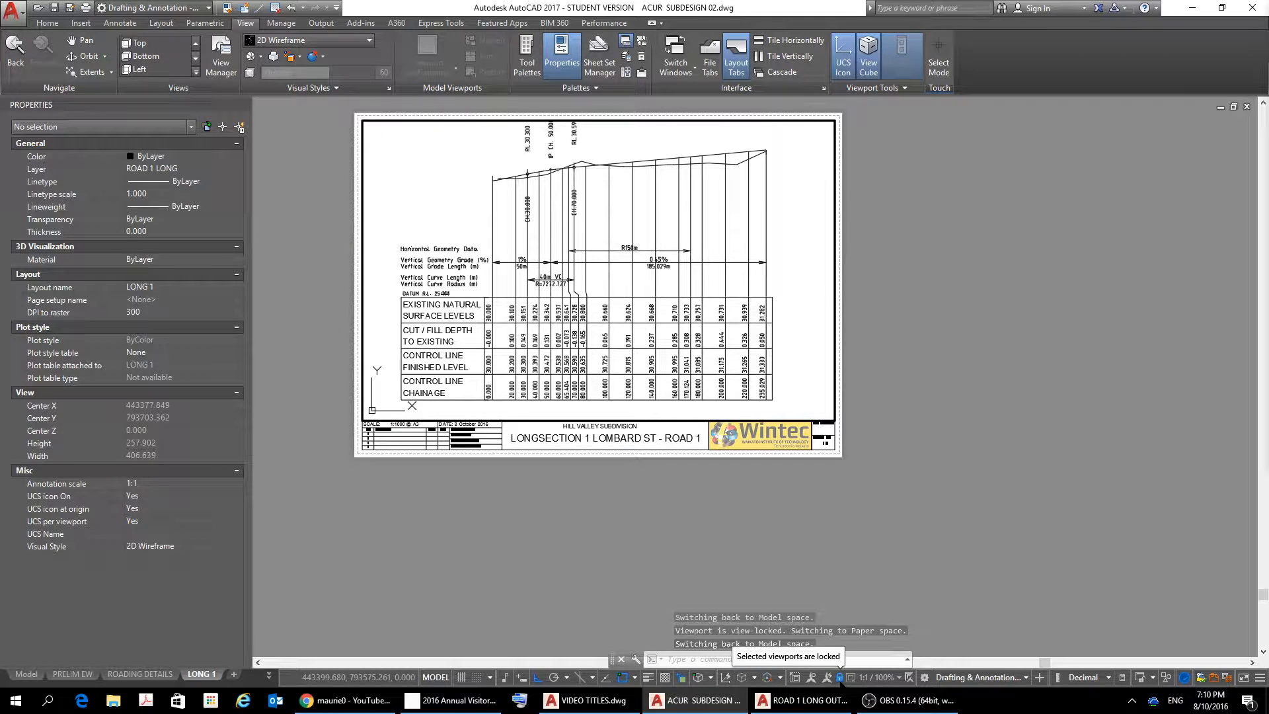
left_click(840, 677)
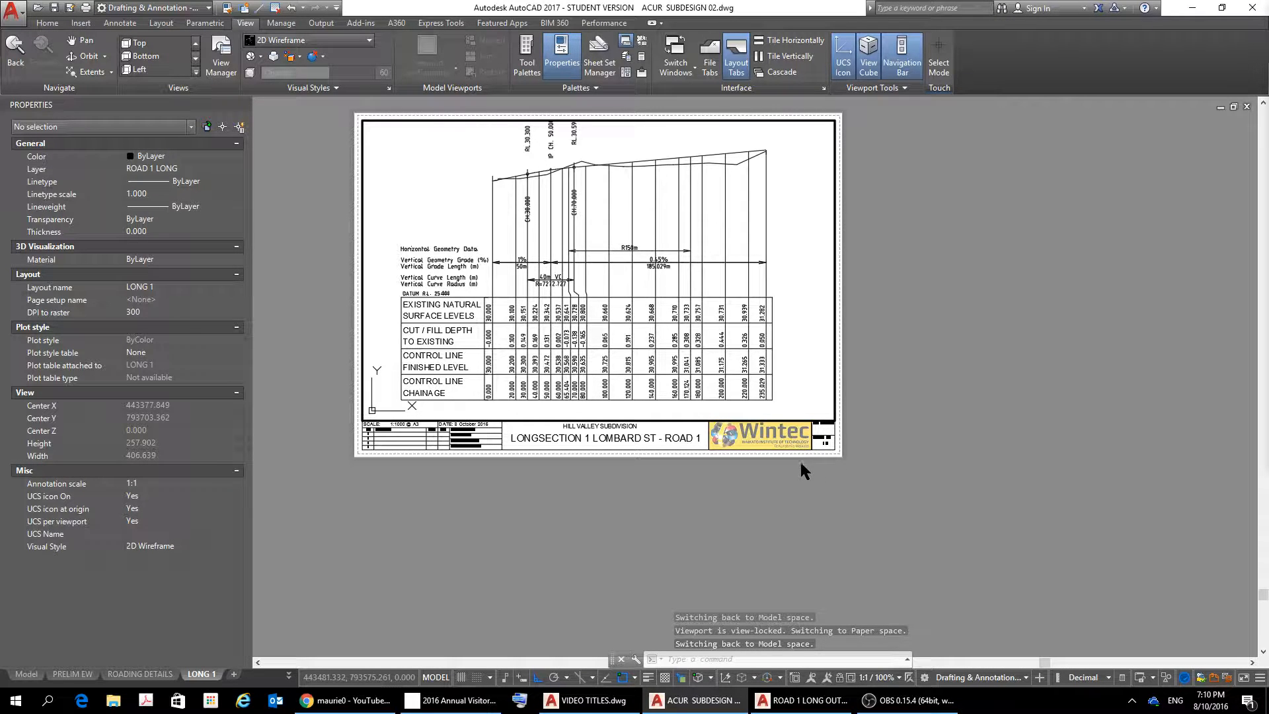
type("PAN")
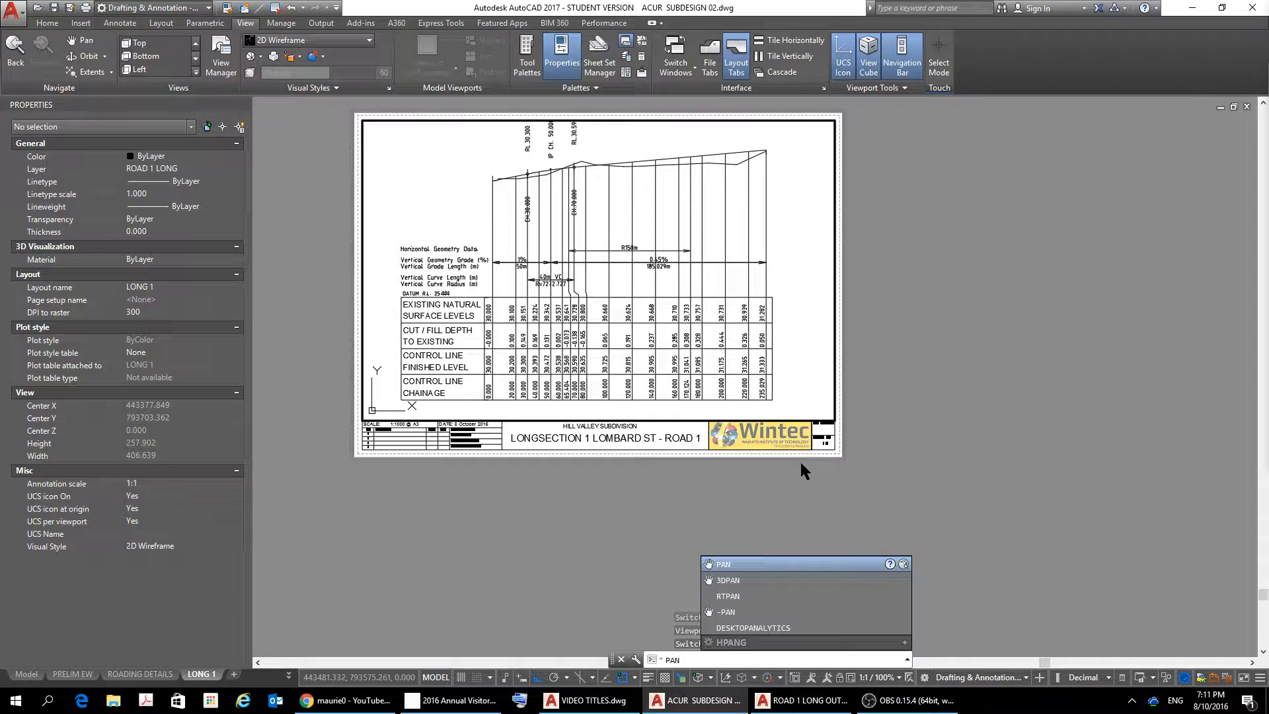
key("Return")
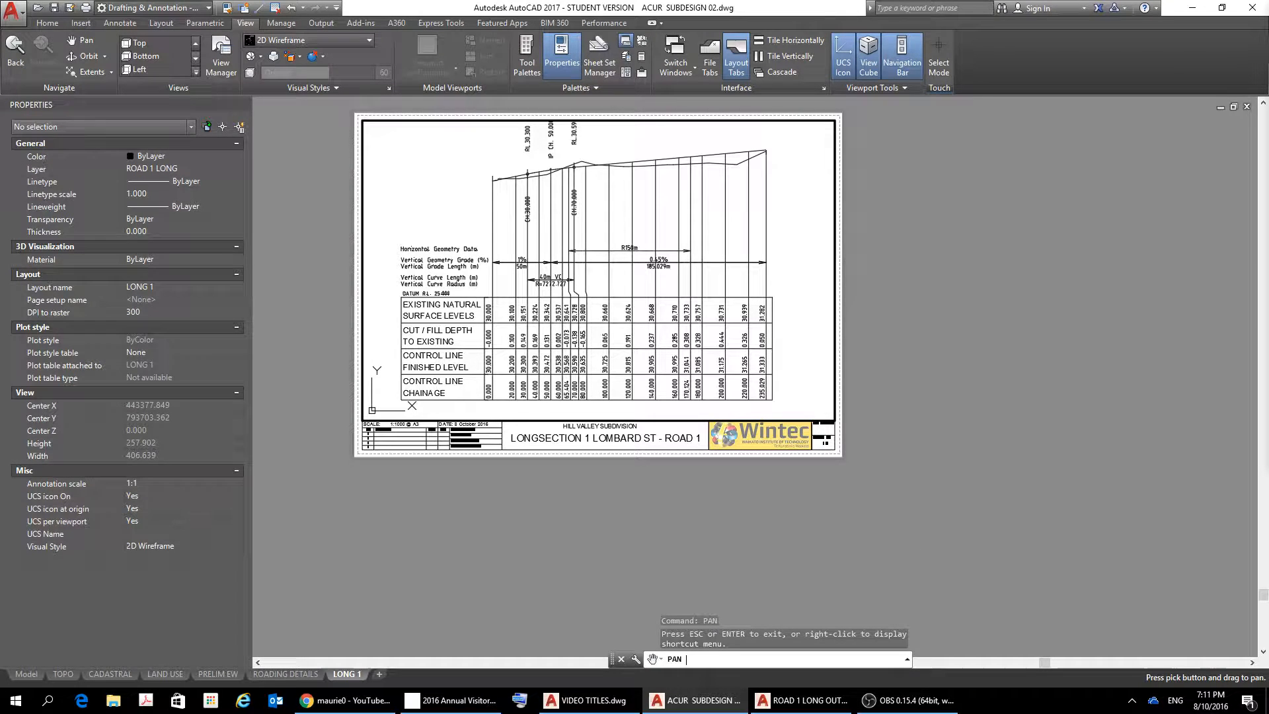
left_click_drag(737, 239, 745, 248)
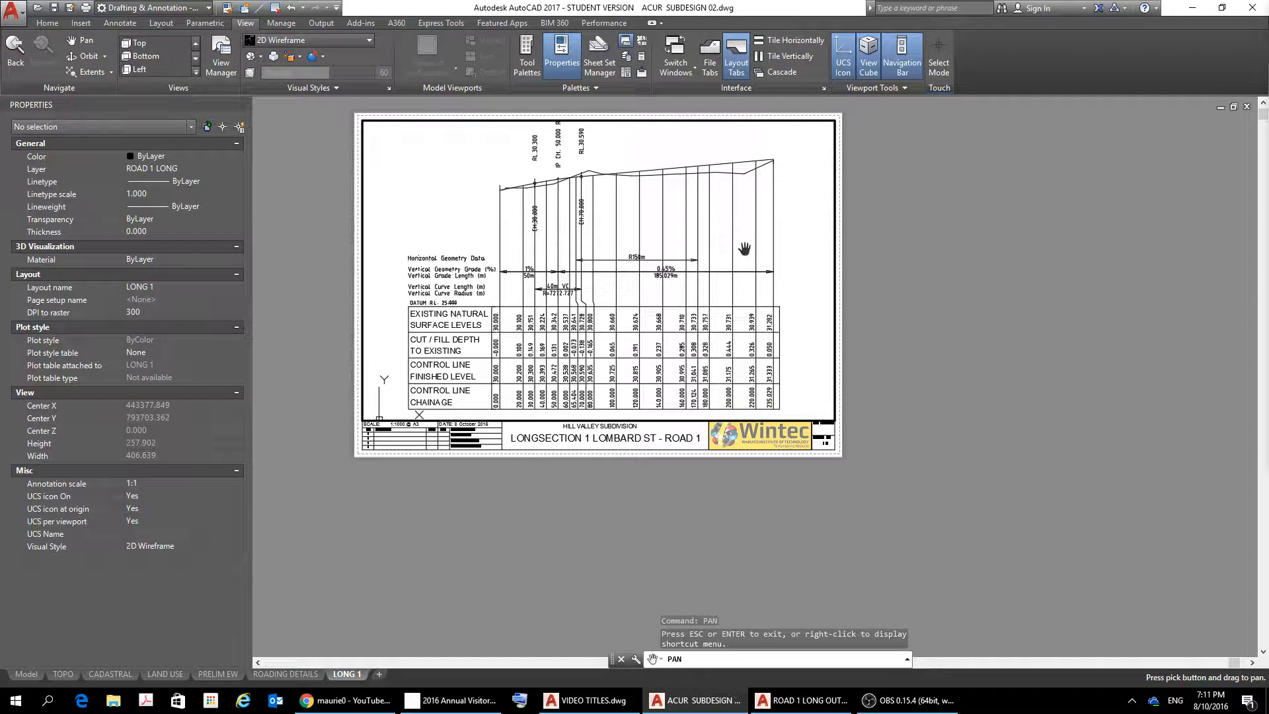
key("Escape")
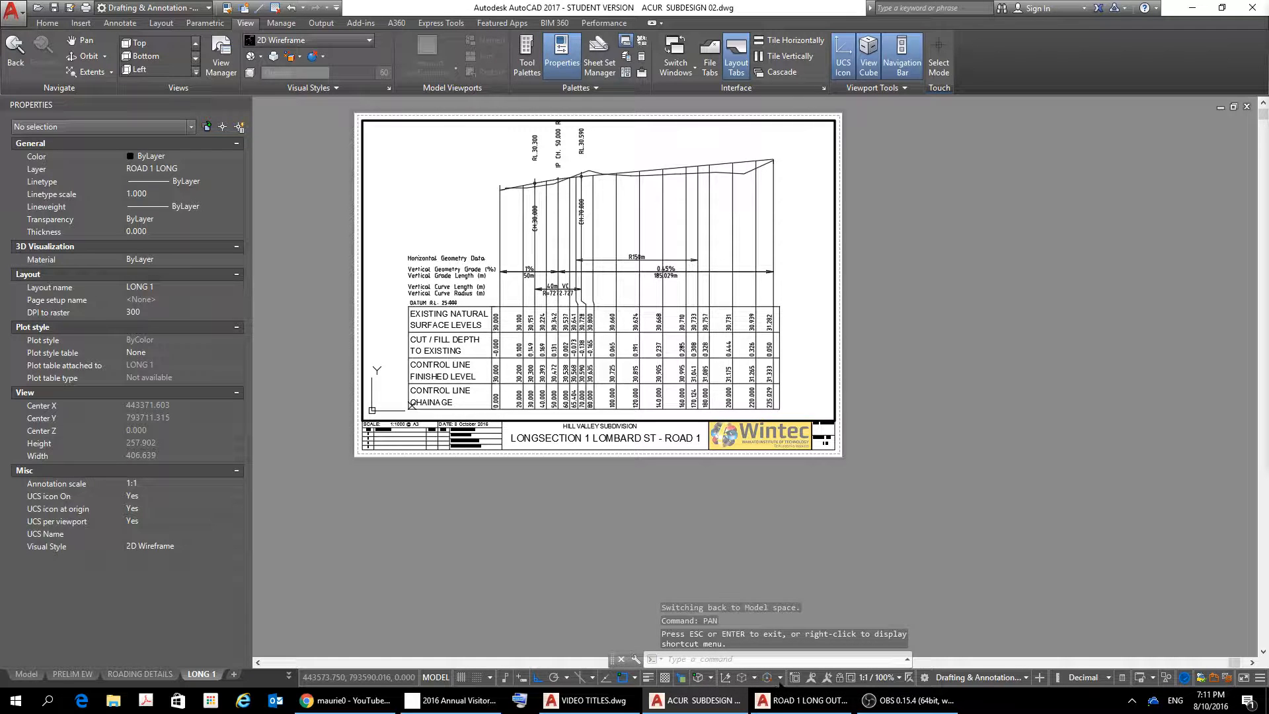
left_click(840, 677)
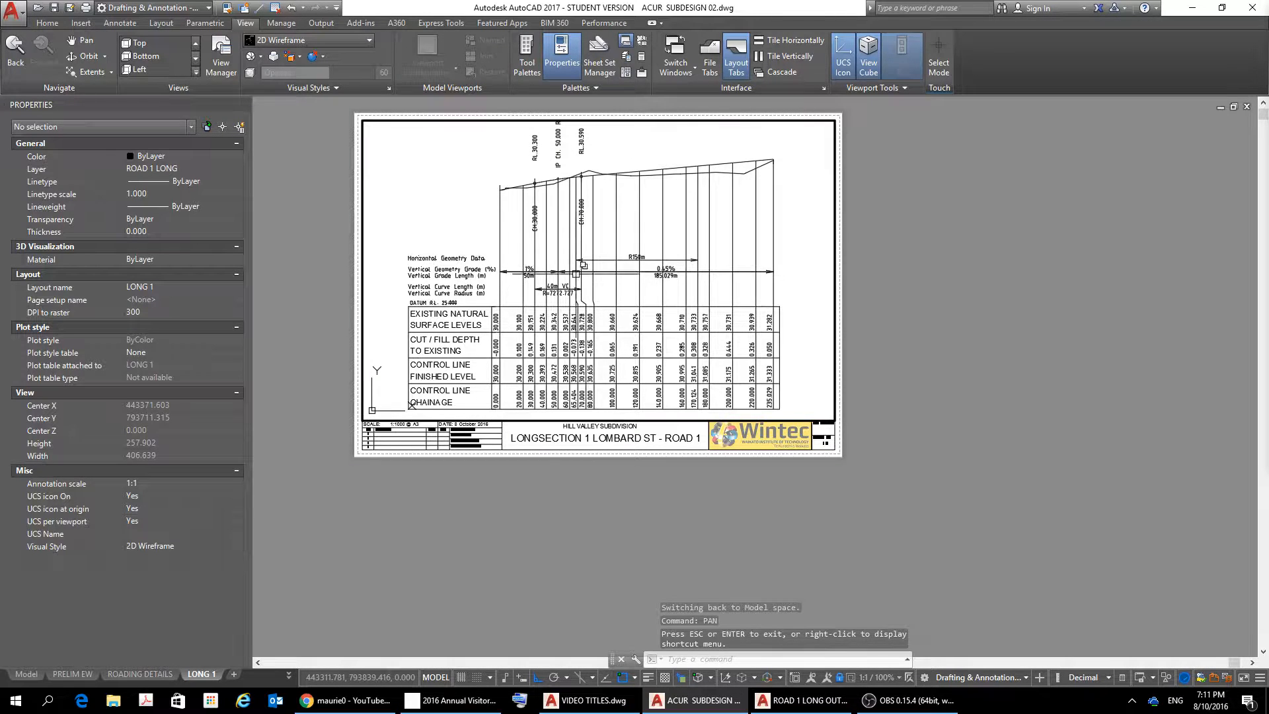
Move the CH.30.000, IP CH. 50.000 and CH.70.000 level labels straight down about 23 units so they fit inside the viewport
left_click(532, 156)
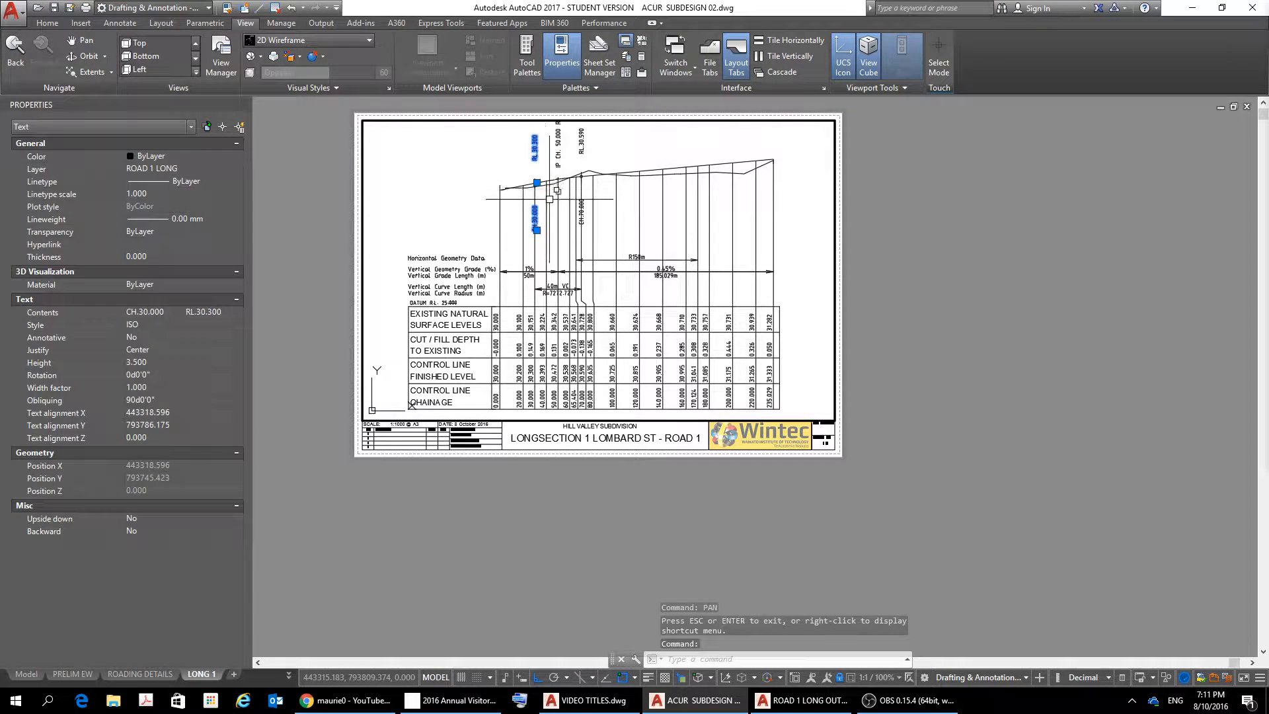
left_click(557, 162)
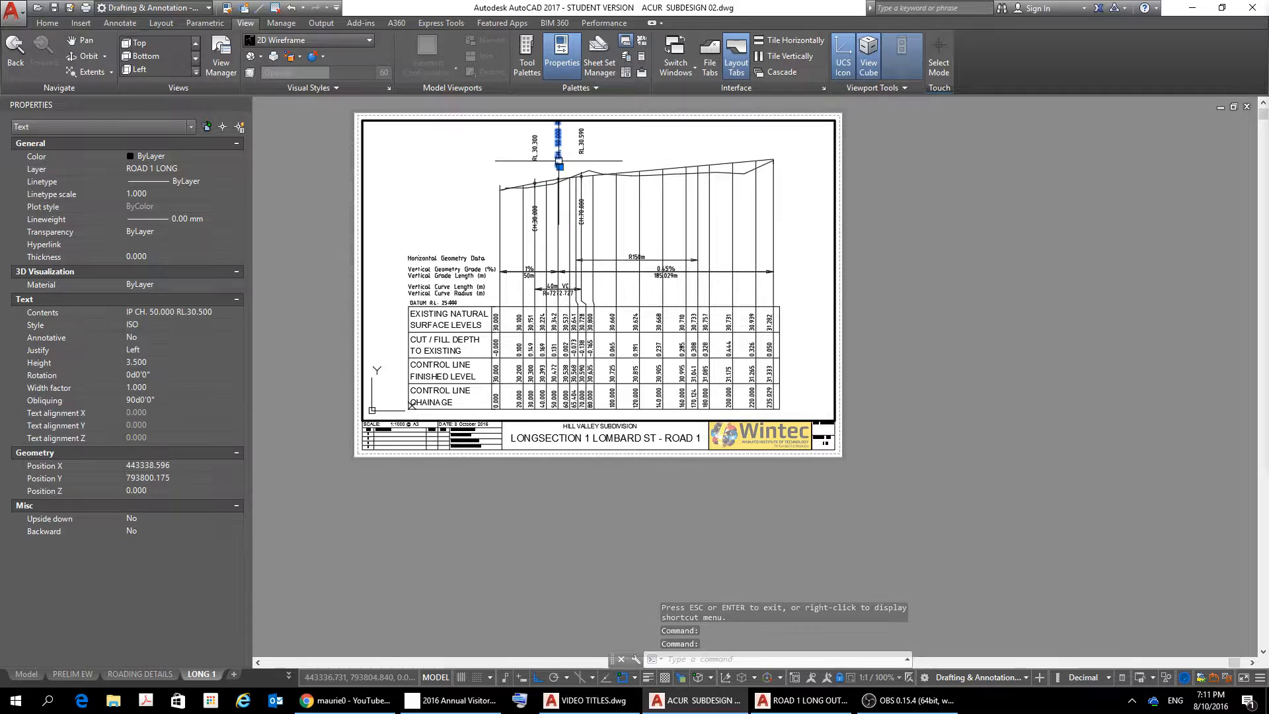
left_click(597, 148)
left_click(437, 220)
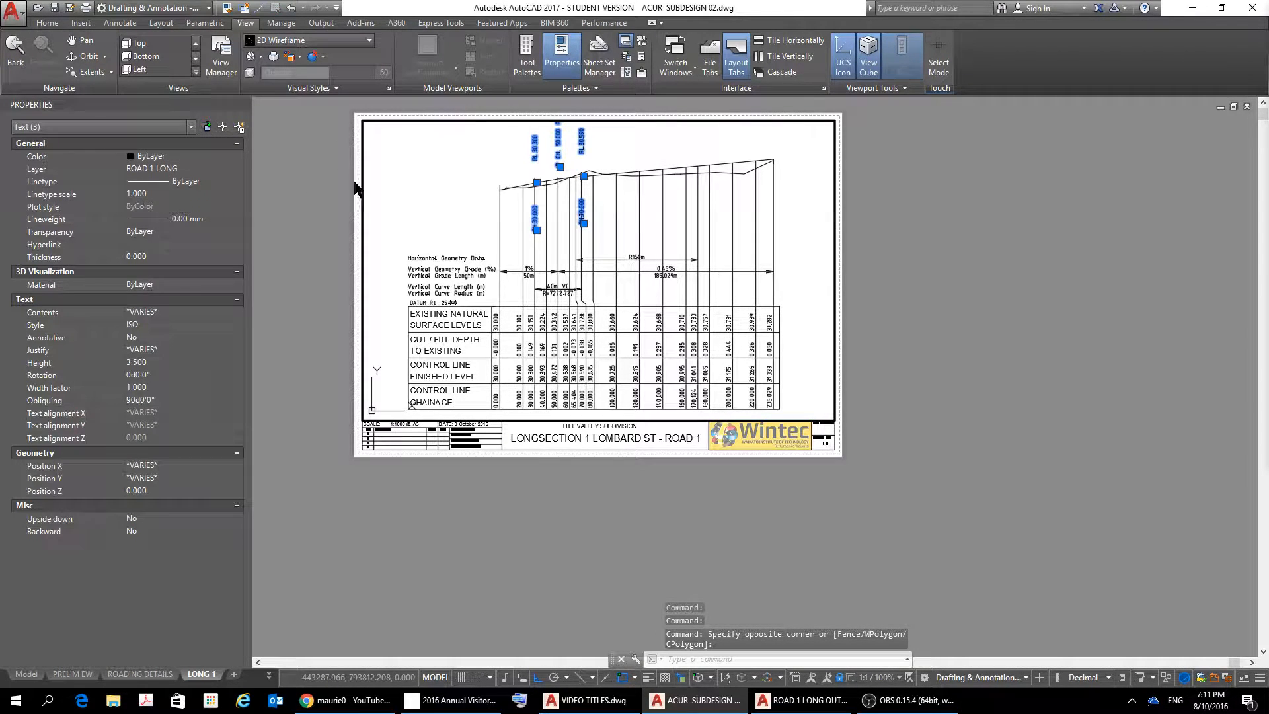
right_click(403, 173)
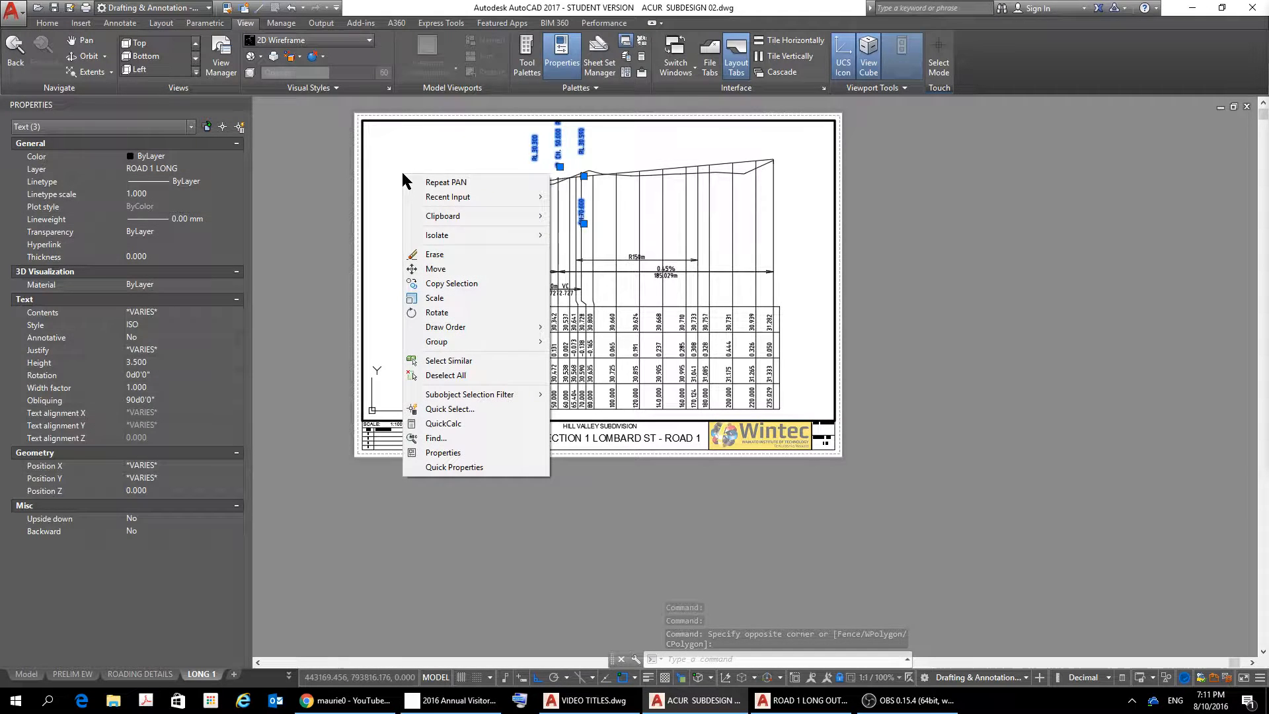
left_click(436, 268)
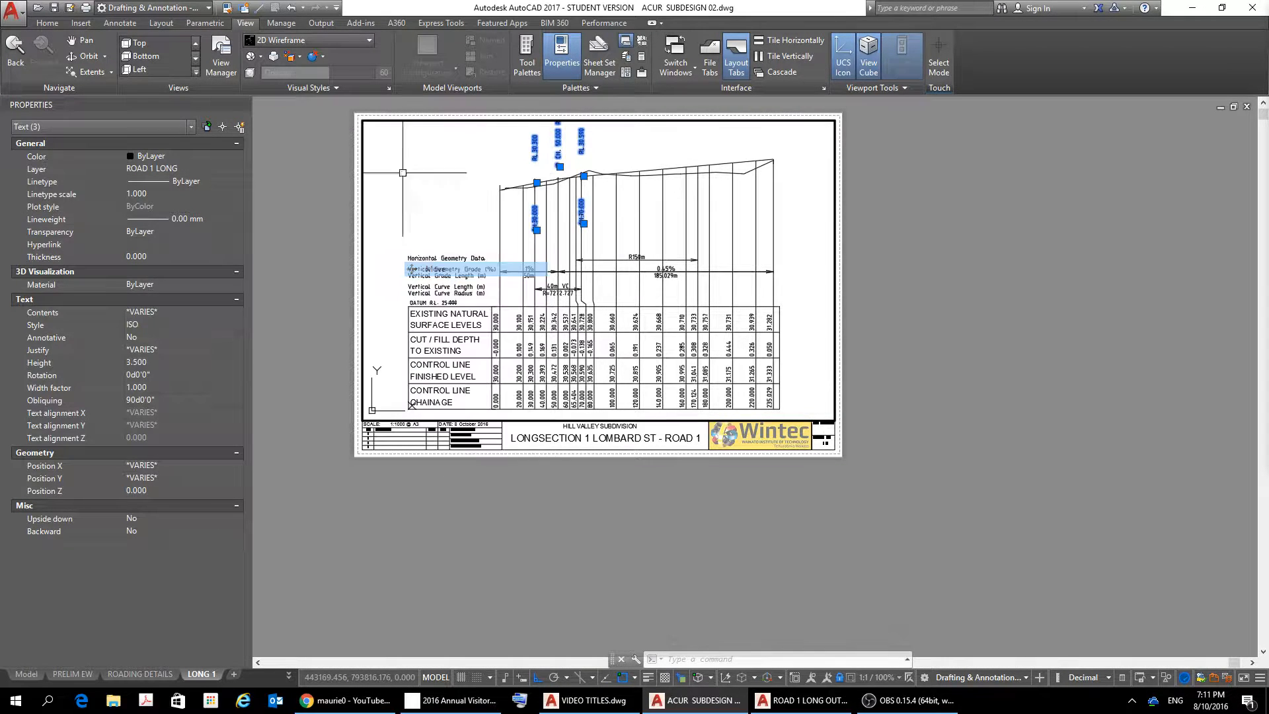
left_click(471, 184)
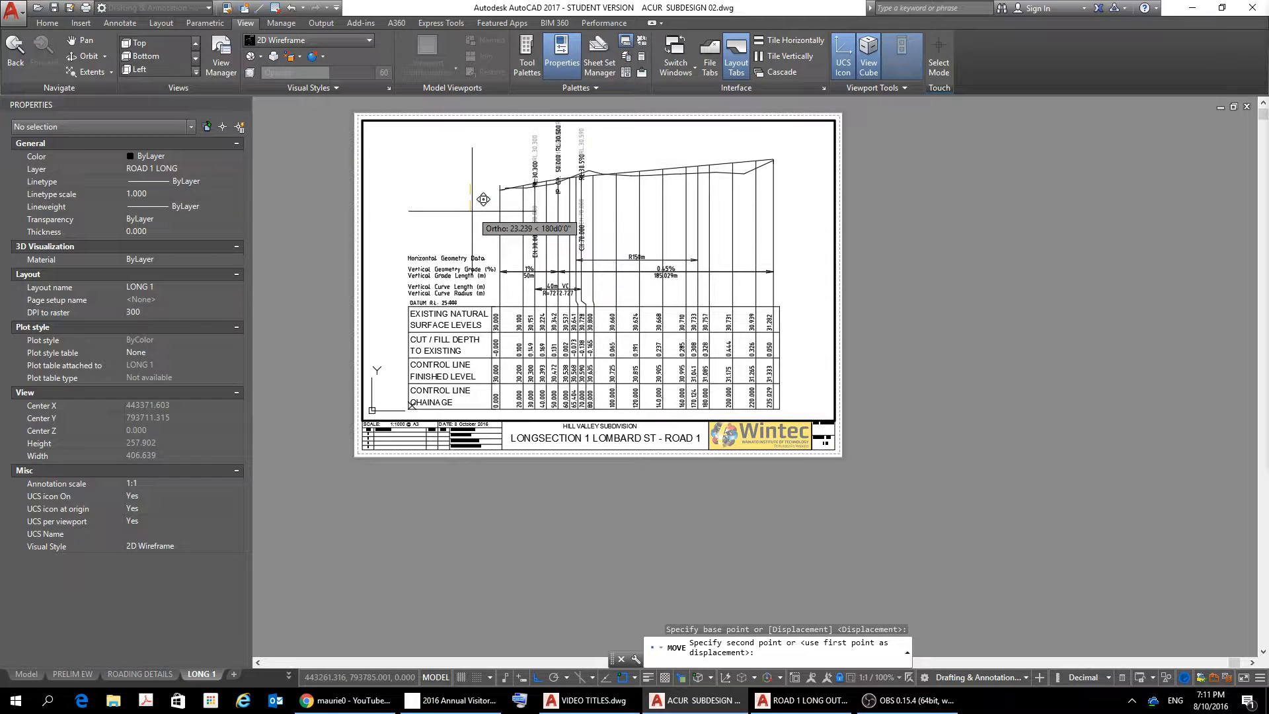
left_click(484, 199)
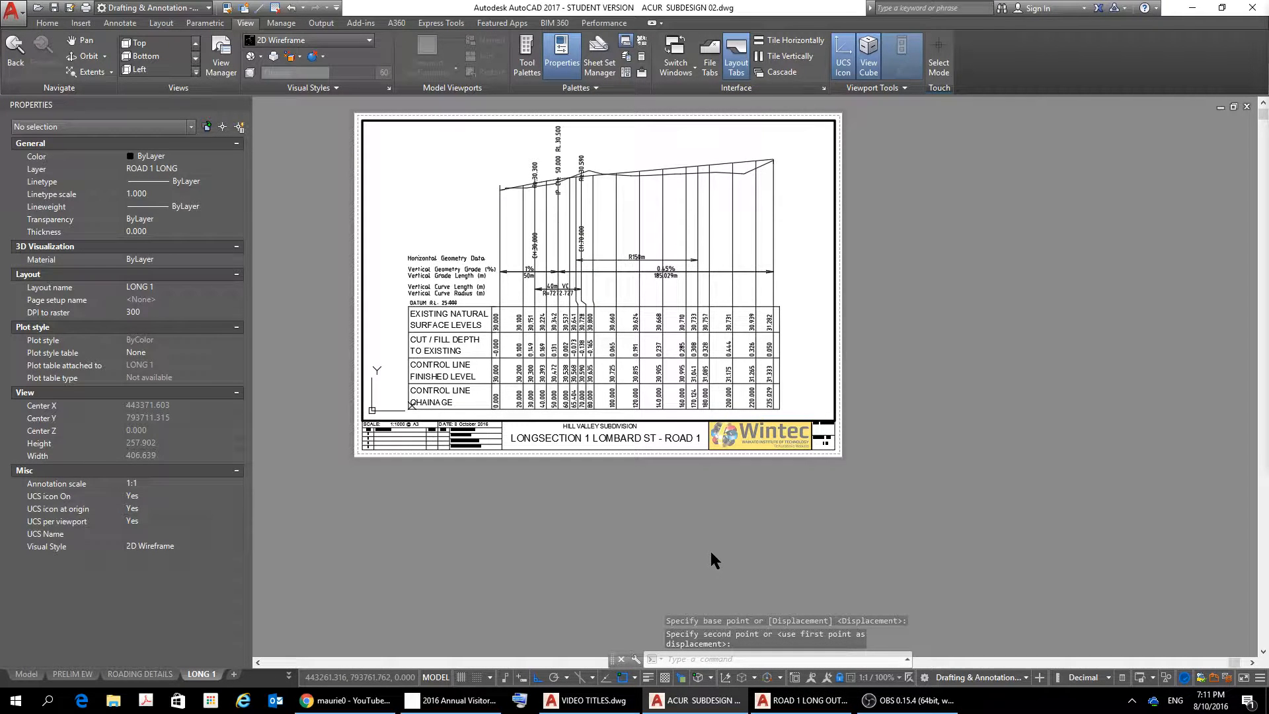
left_click(440, 677)
left_click(442, 677)
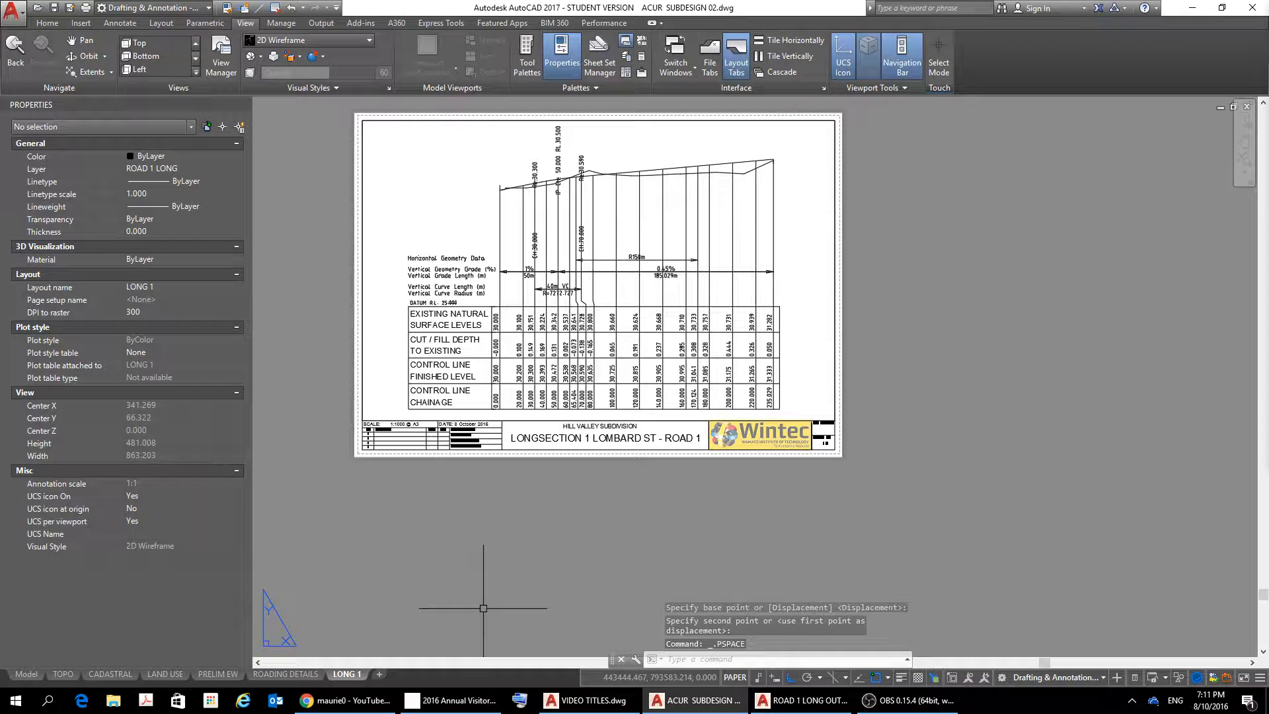
key("Return")
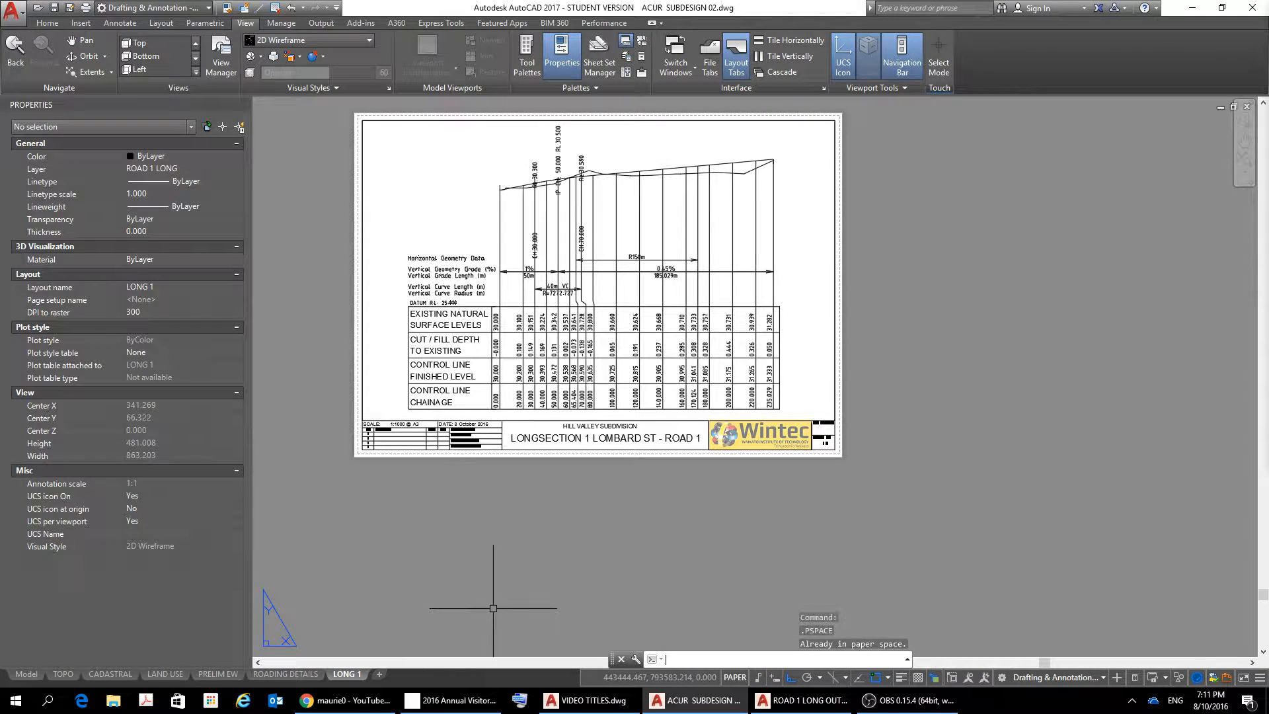
type("E")
key("Return")
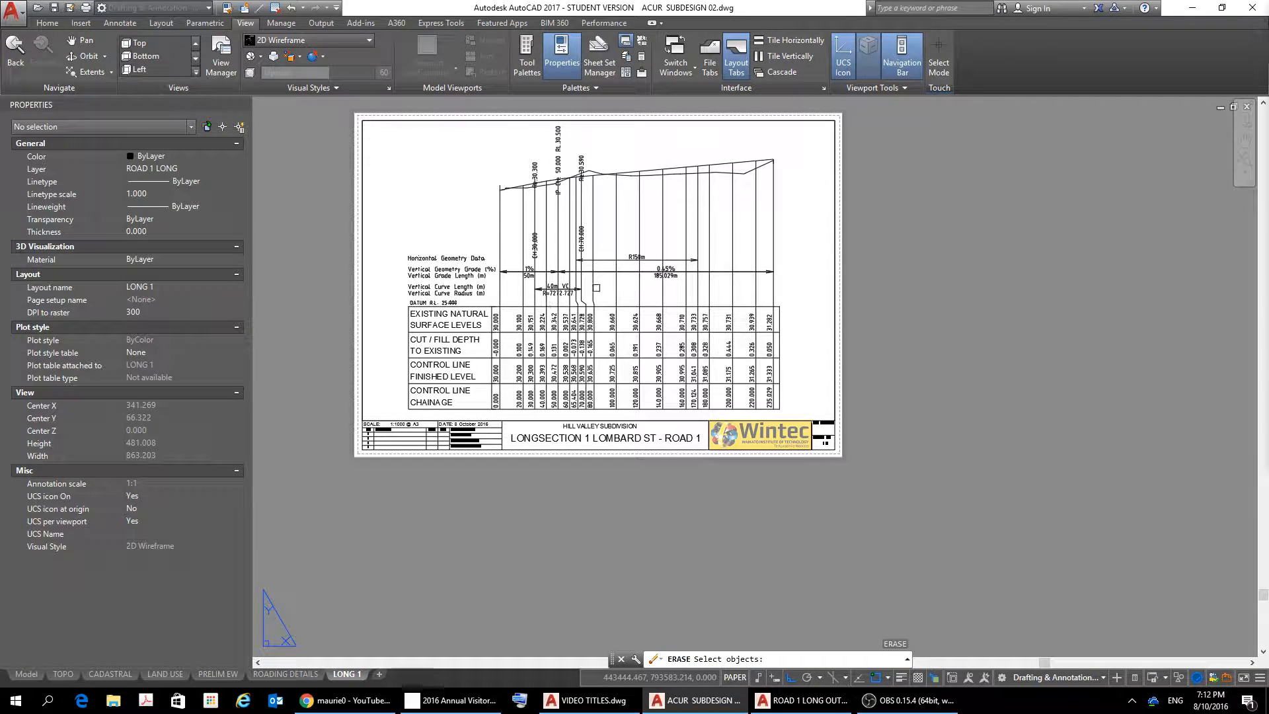
scroll(596, 288, "up", 3)
scroll(598, 287, "down", 1)
middle_click_drag(597, 288, 716, 417)
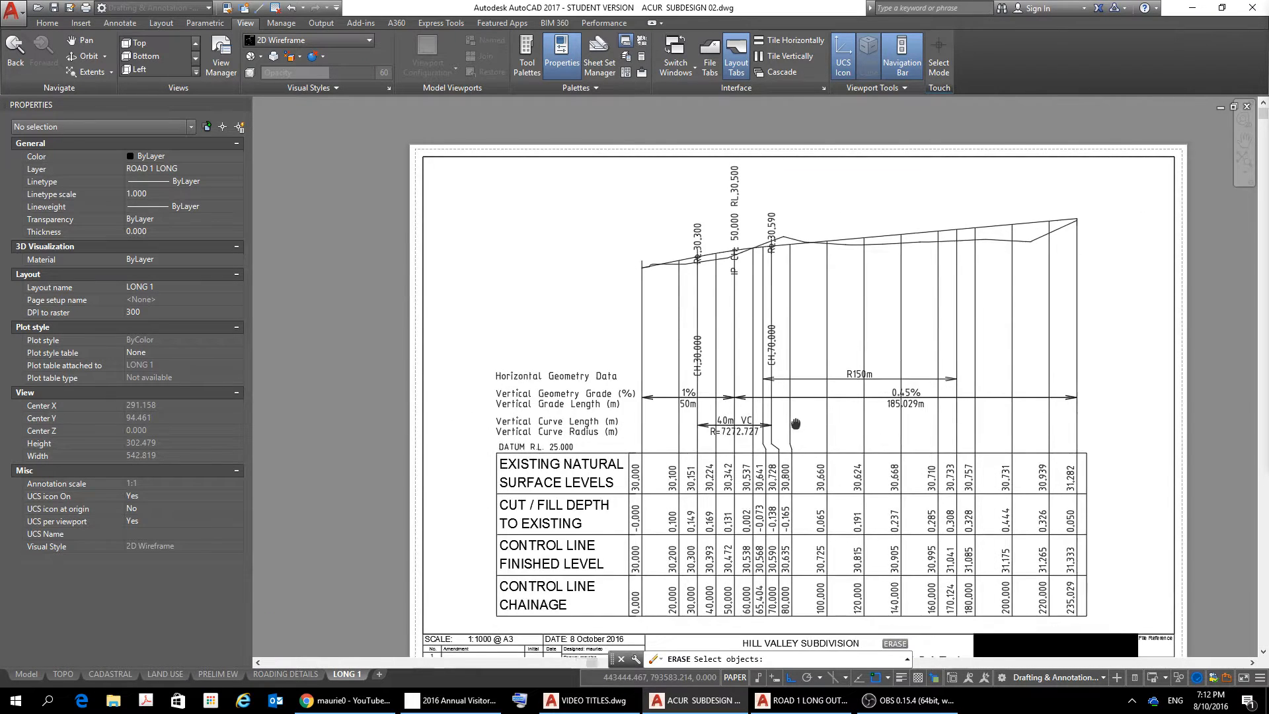
scroll(715, 417, "up", 1)
scroll(711, 434, "up", 2)
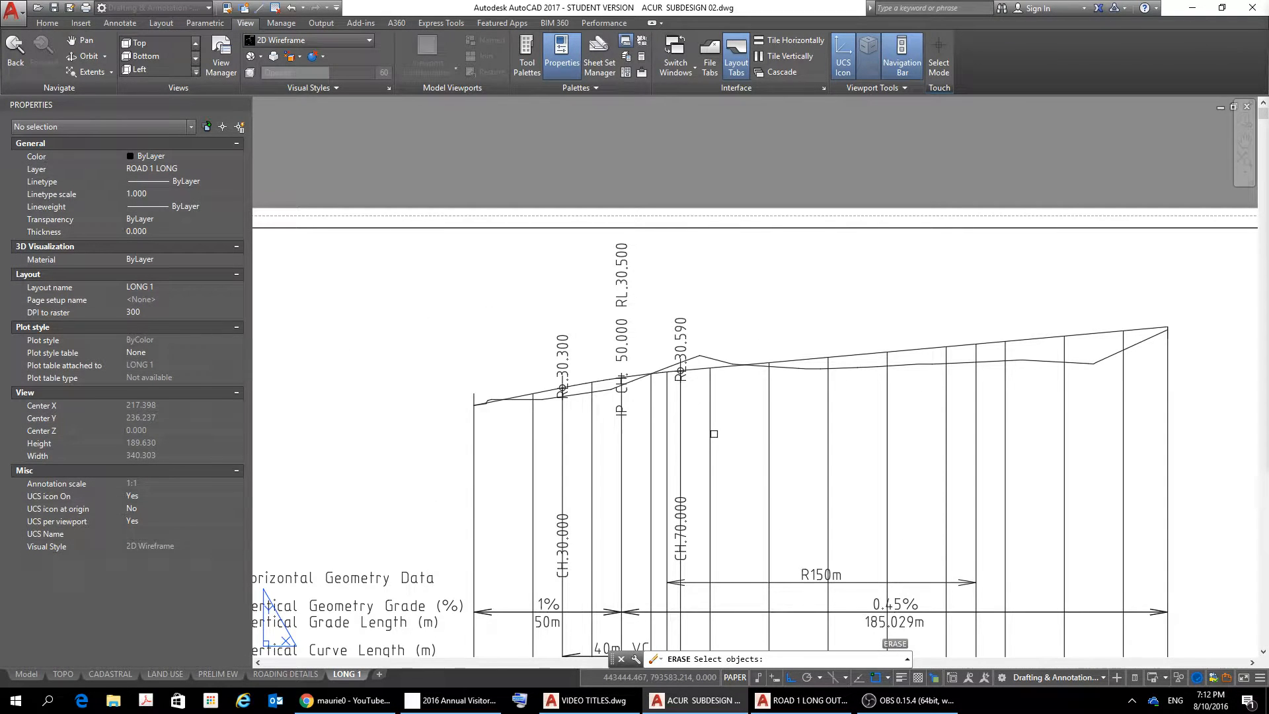
key("Escape")
key("Escape")
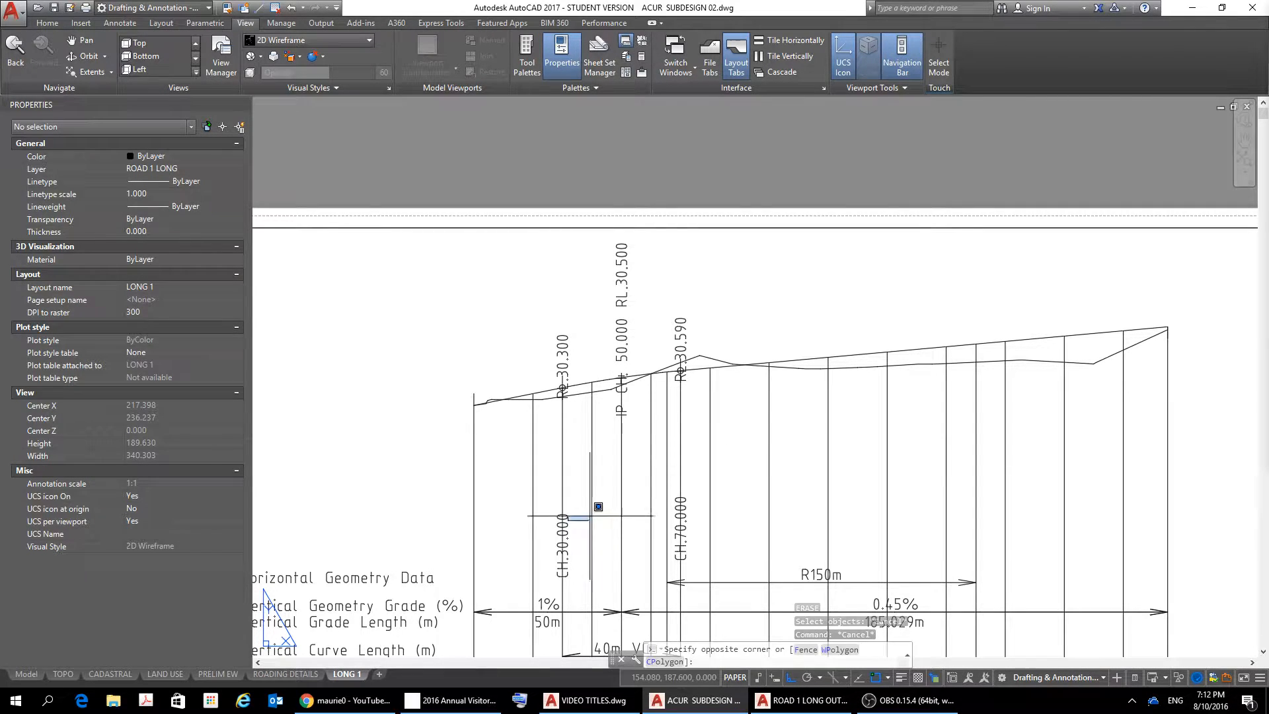
Activate model space inside the viewport so the chainage labels on the profile can be selected
left_click(573, 545)
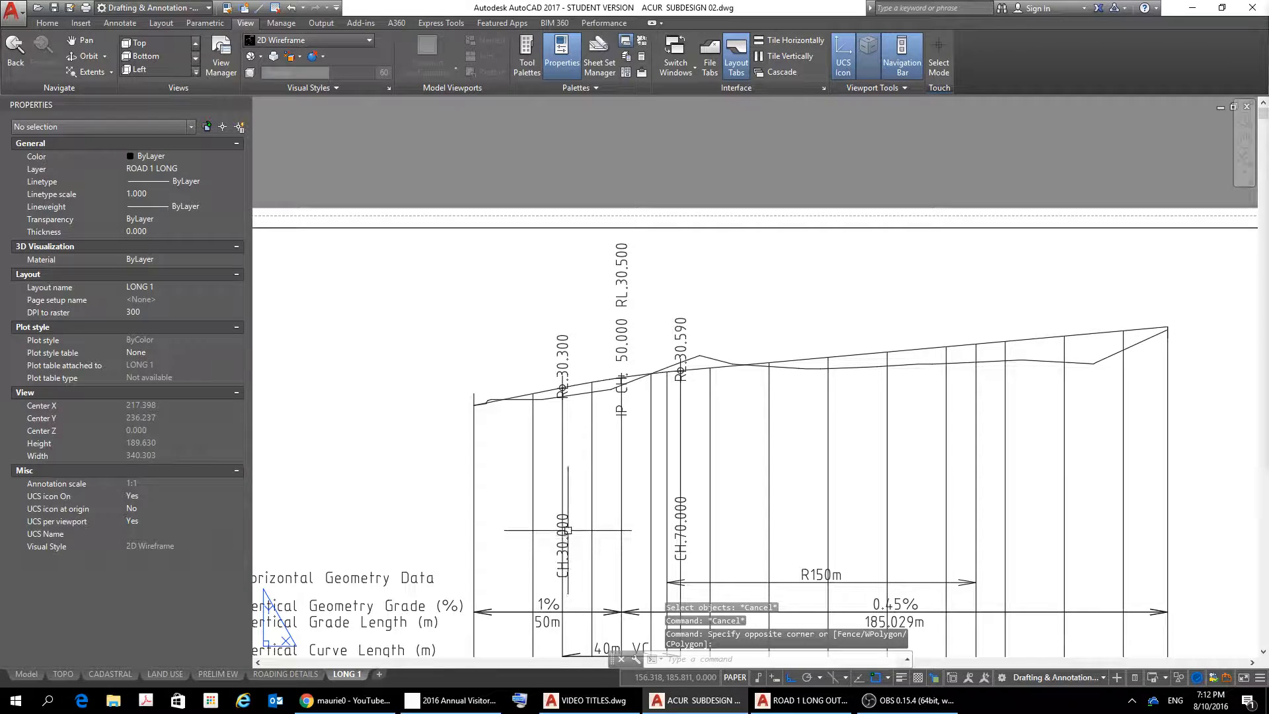
key("Escape")
double_click(571, 520)
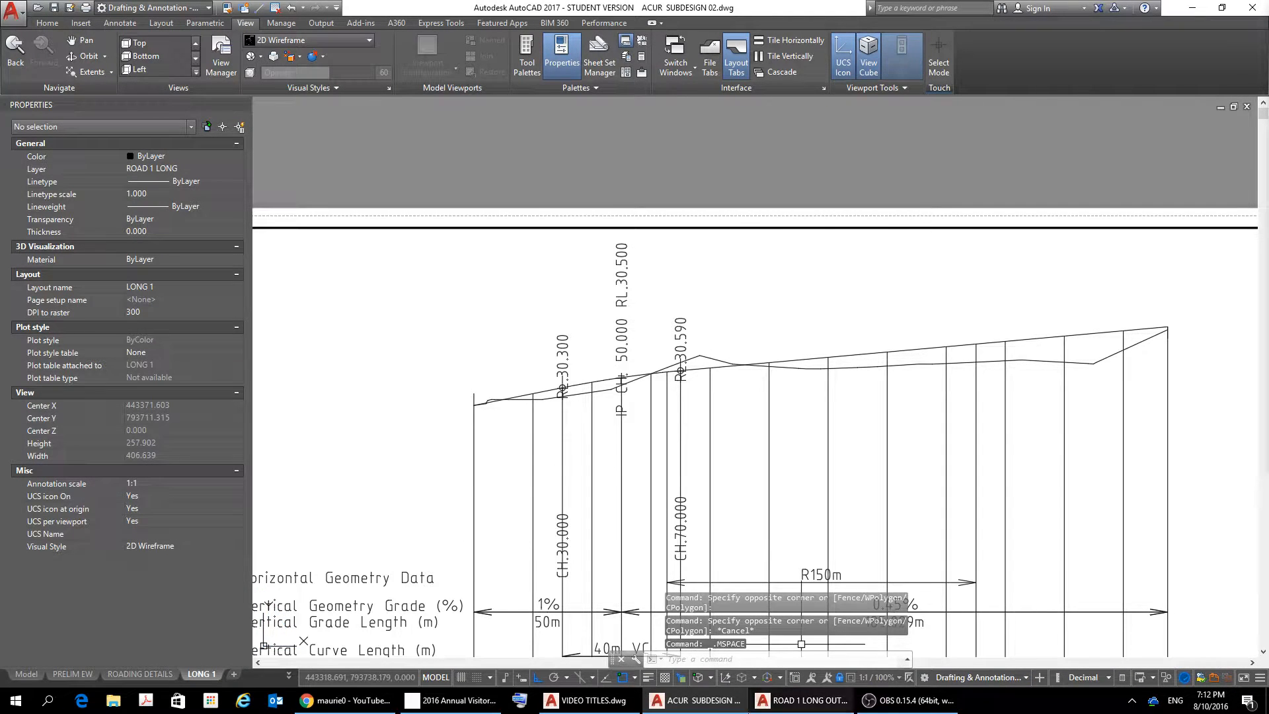
left_click(435, 678)
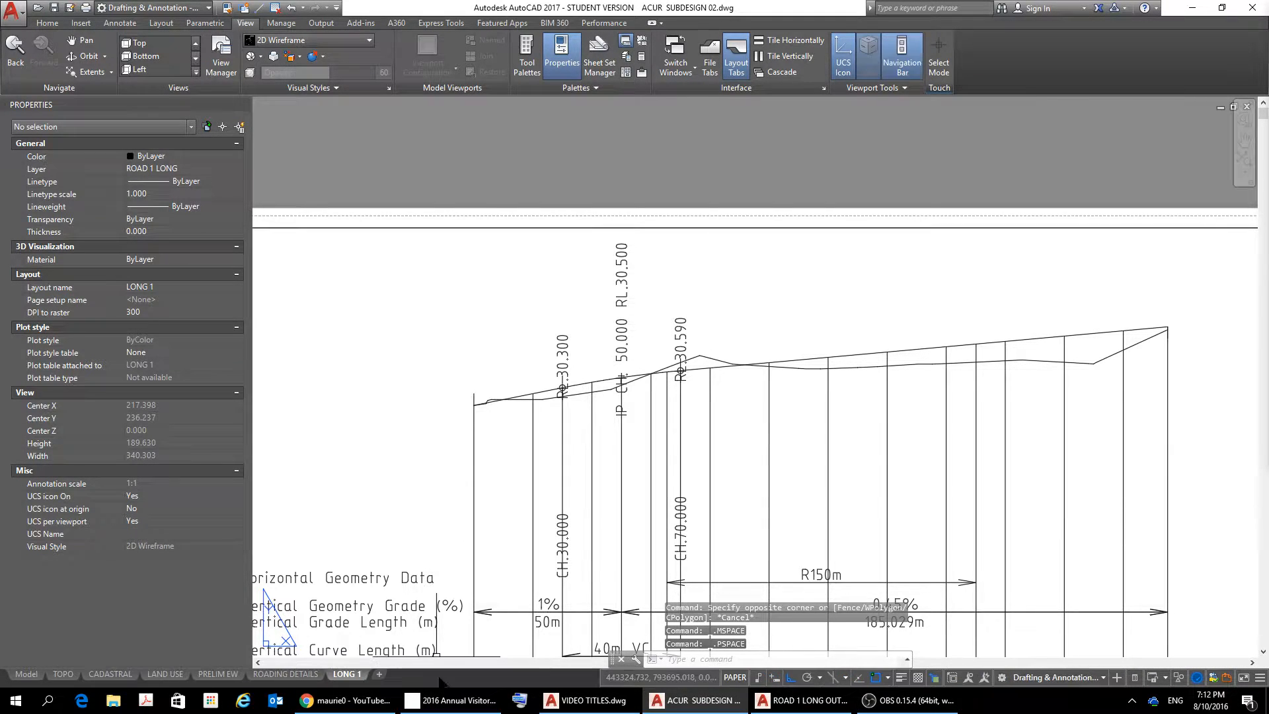
left_click(725, 679)
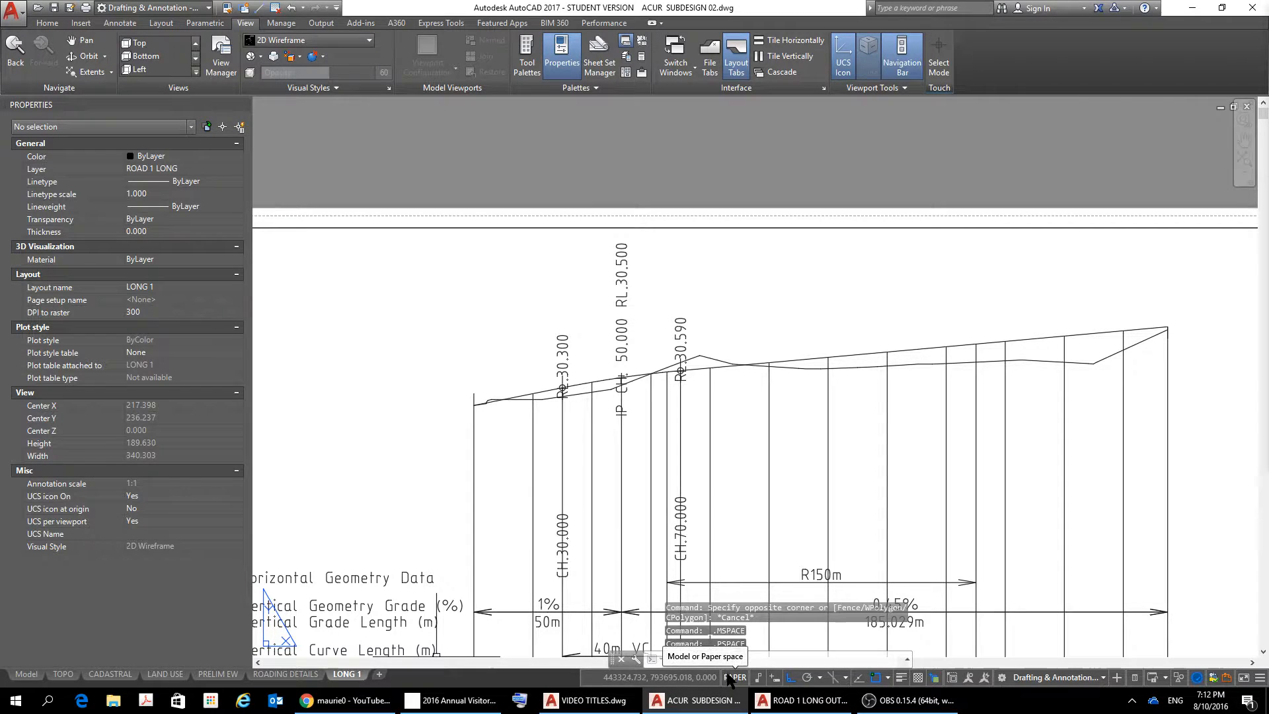
left_click(567, 527)
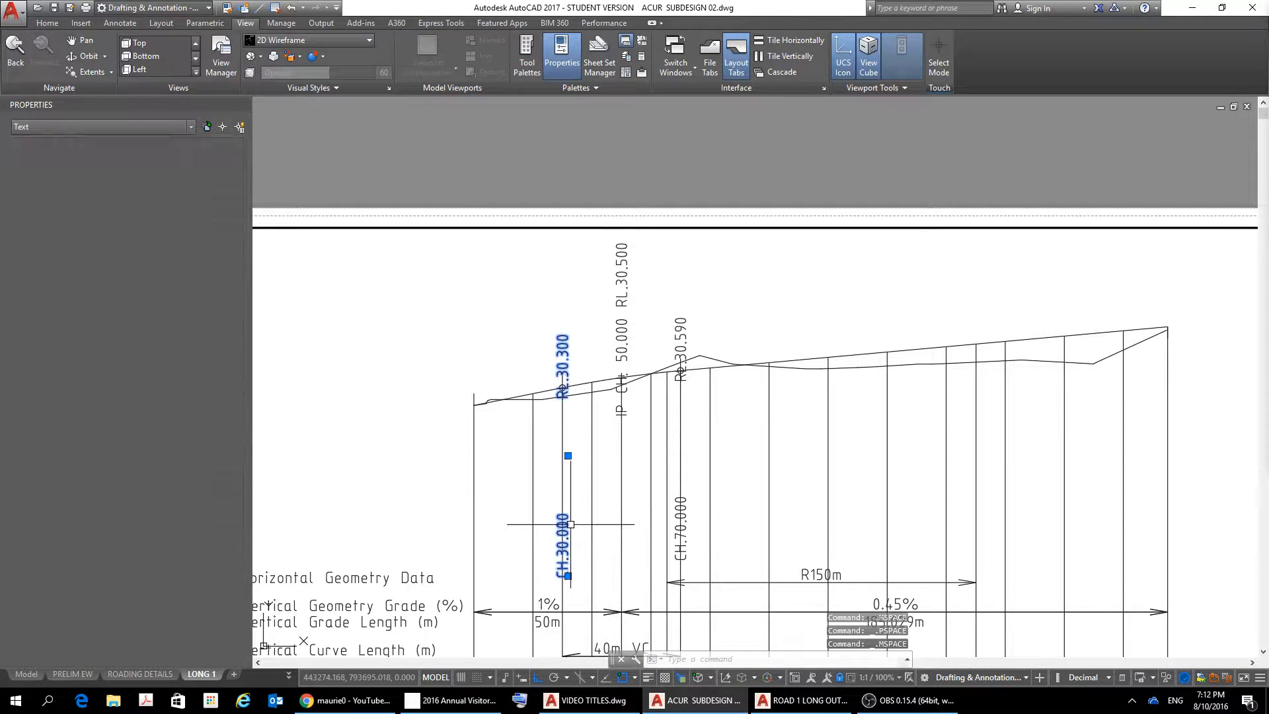
right_click(587, 535)
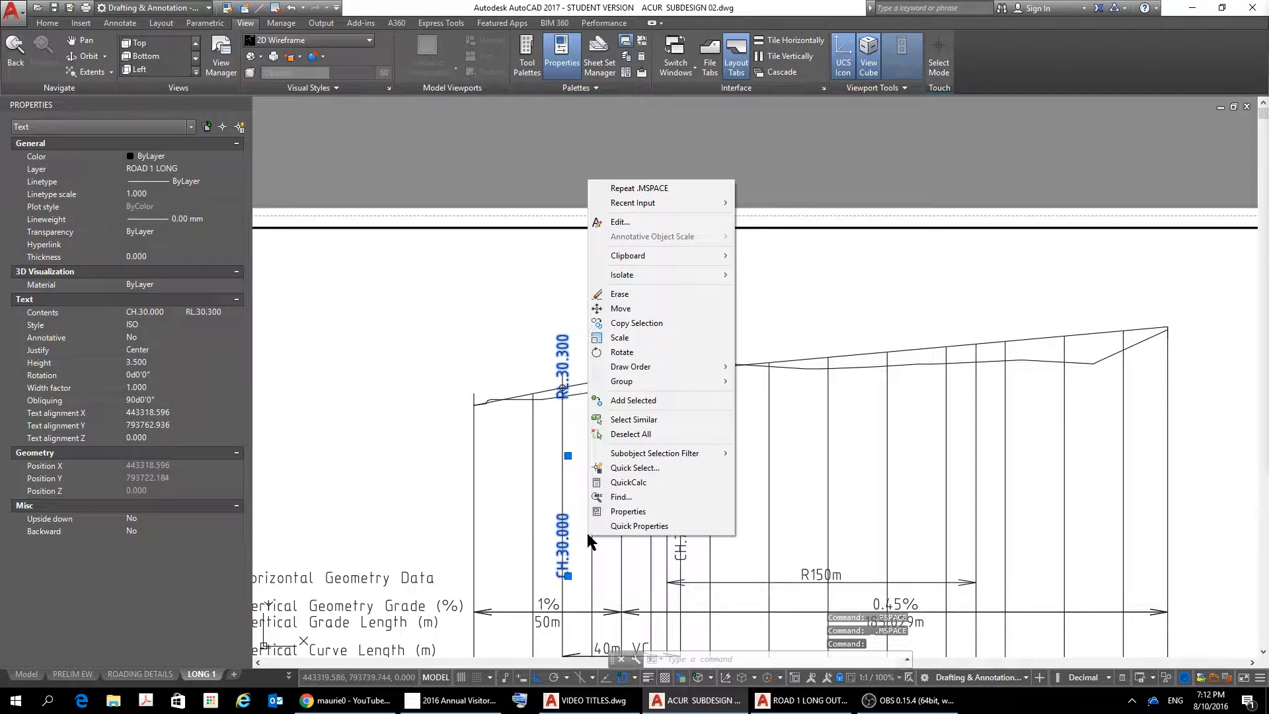
left_click(581, 467)
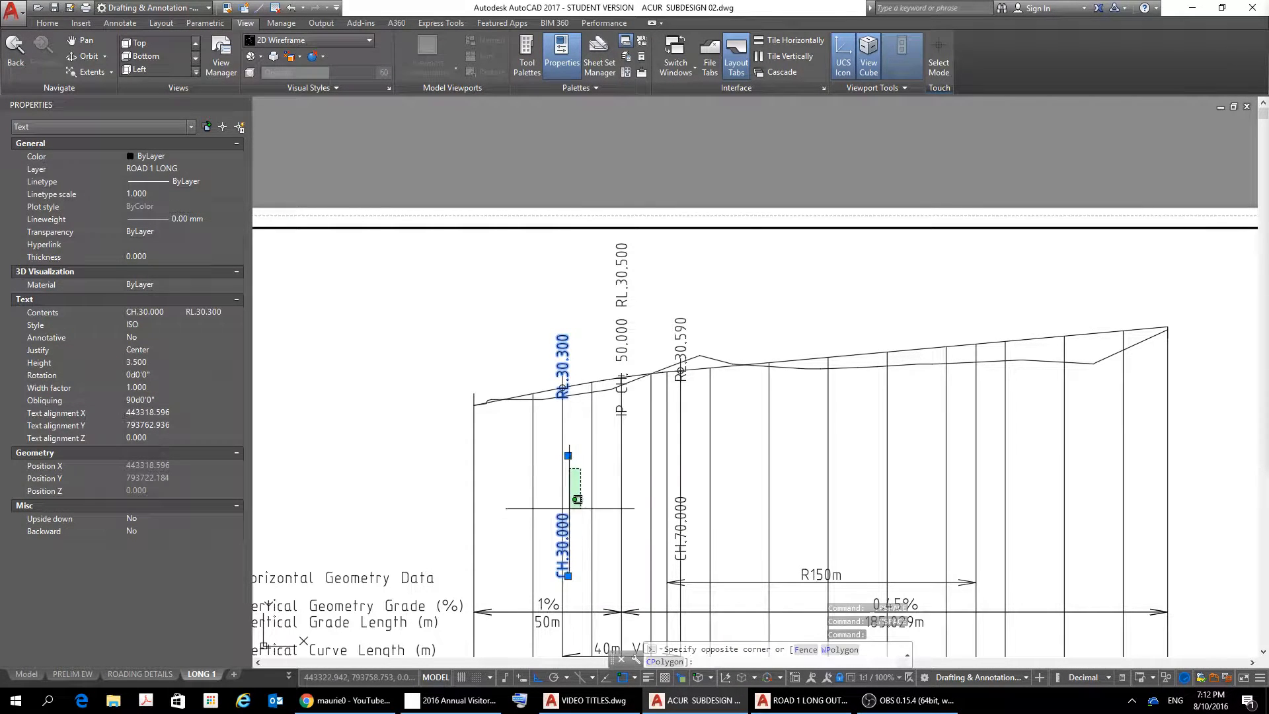
key("Escape")
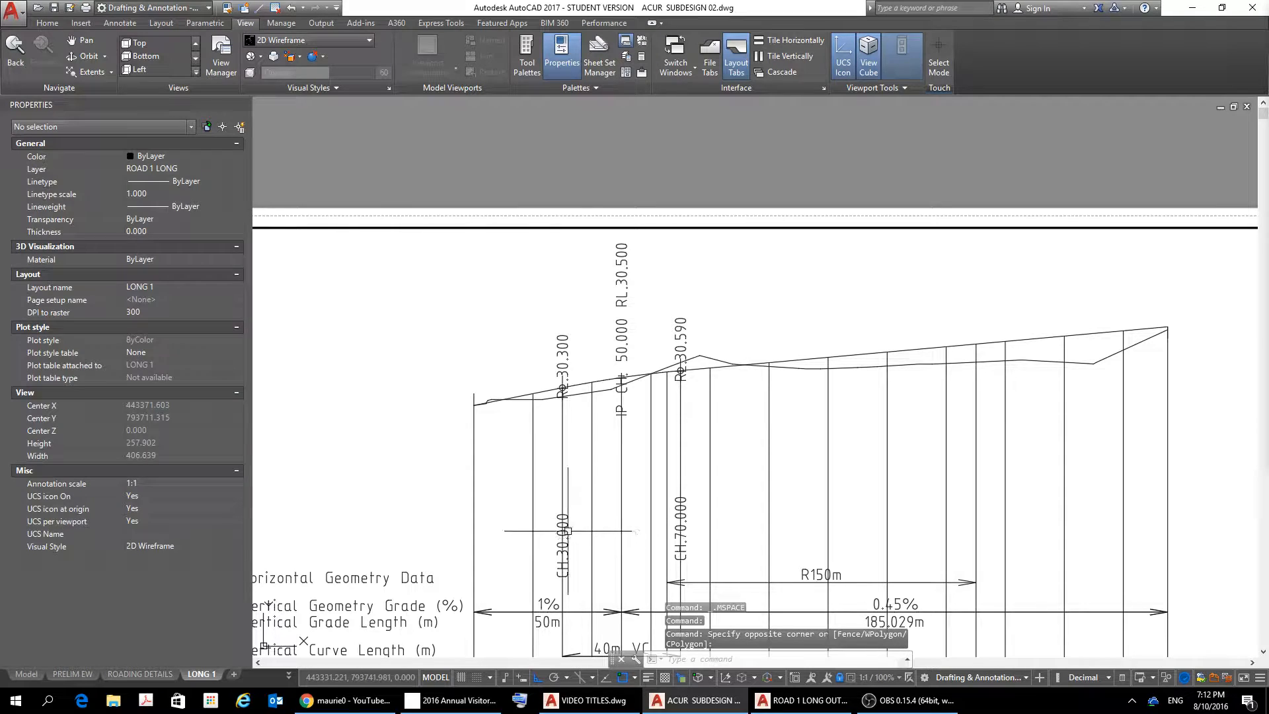
Edit the CH.30.000 RL.30.300 label, removing extra spaces so only a short gap separates the chainage from the level
double_click(566, 529)
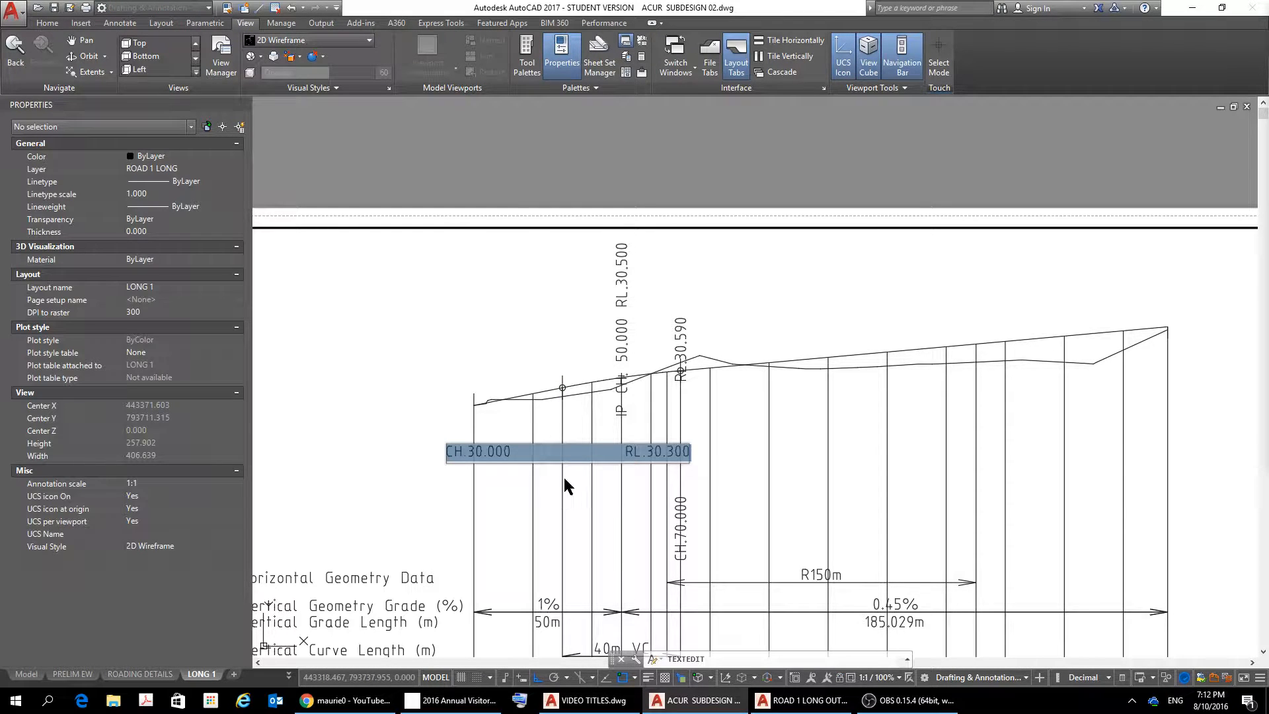
left_click(598, 452)
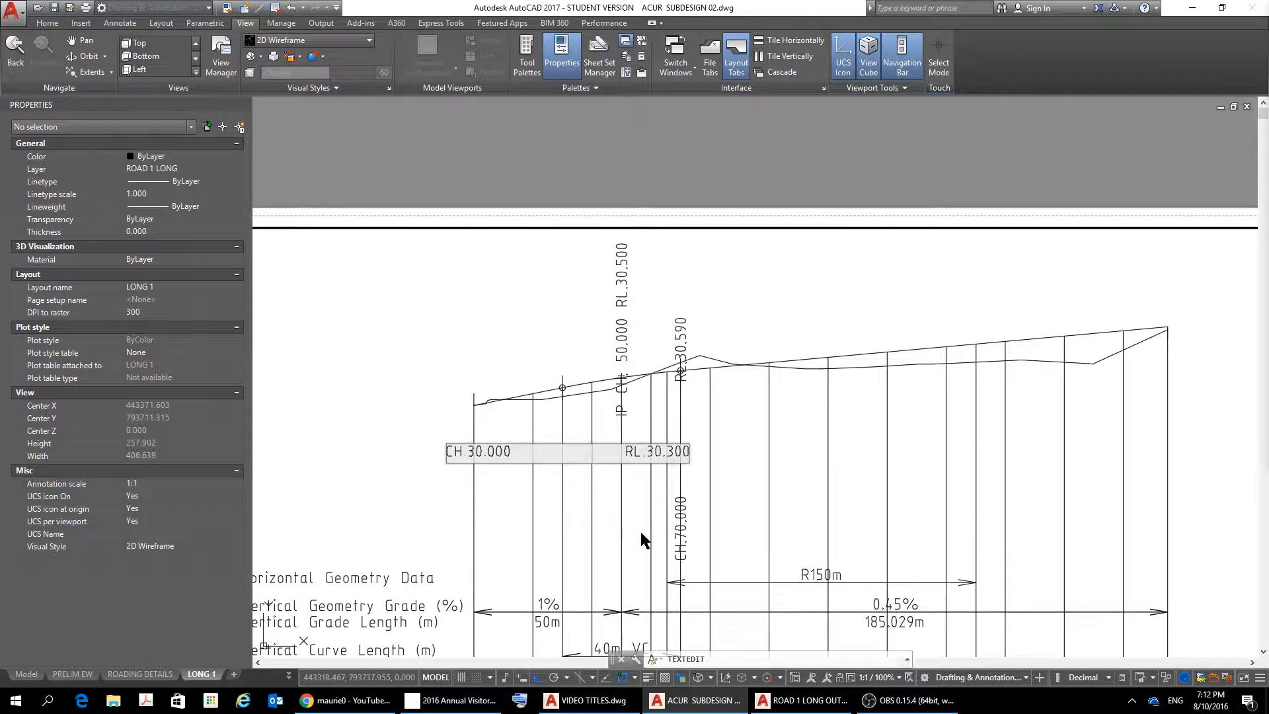
key("BackSpace")
key("BackSpace")
key("BackSpace")
key("BackSpace")
key("BackSpace")
key("BackSpace")
key("BackSpace")
key("BackSpace")
key("BackSpace")
key("BackSpace")
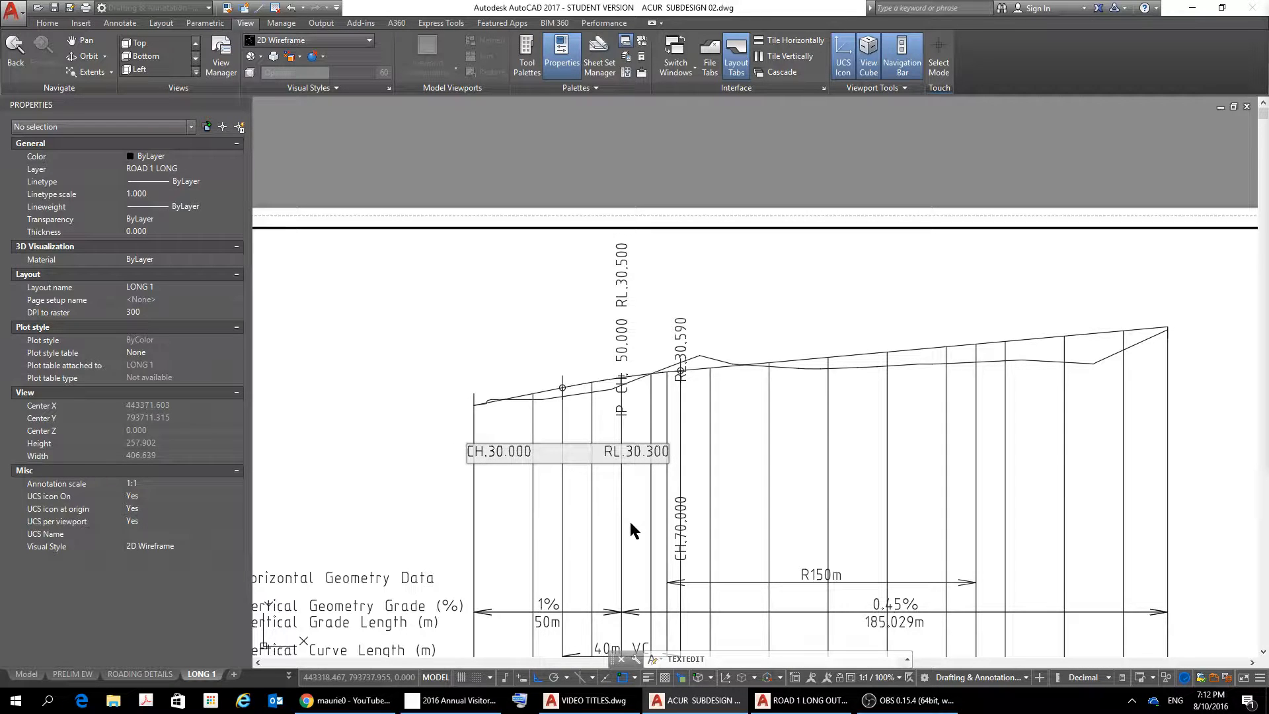
key("BackSpace")
key("BackSpace")
key("BackSpace")
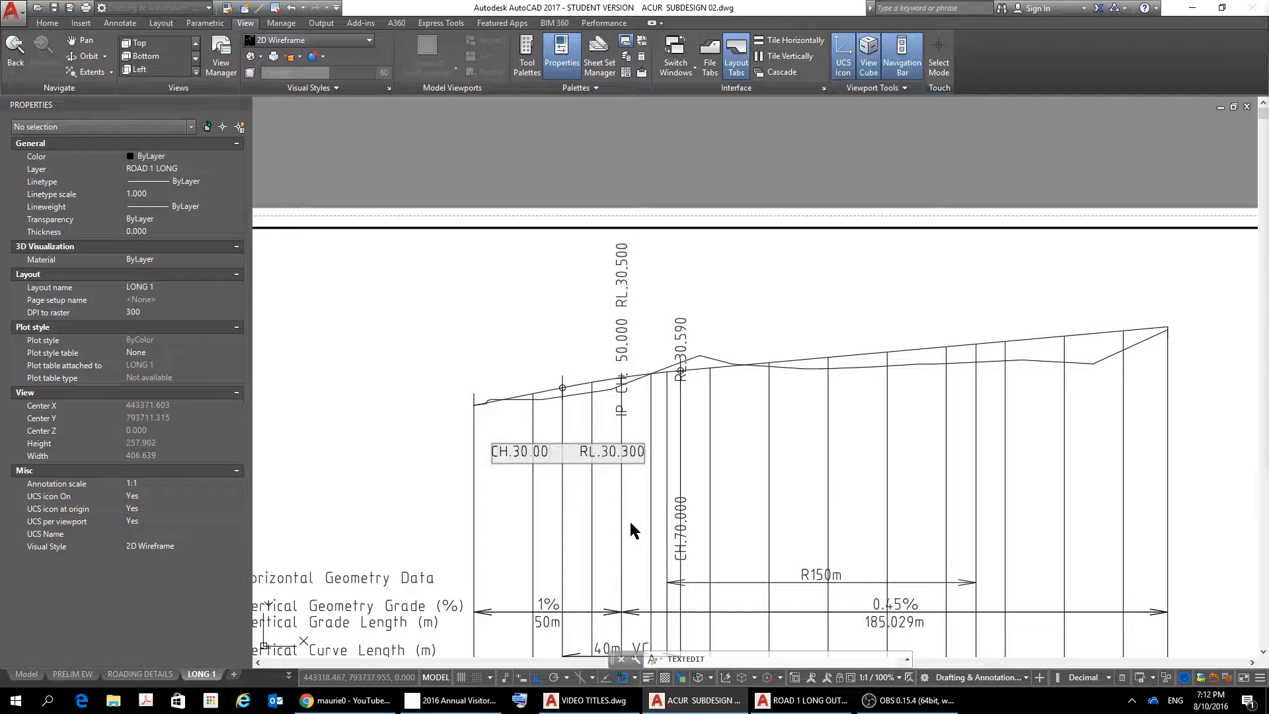
type("0")
key("Return")
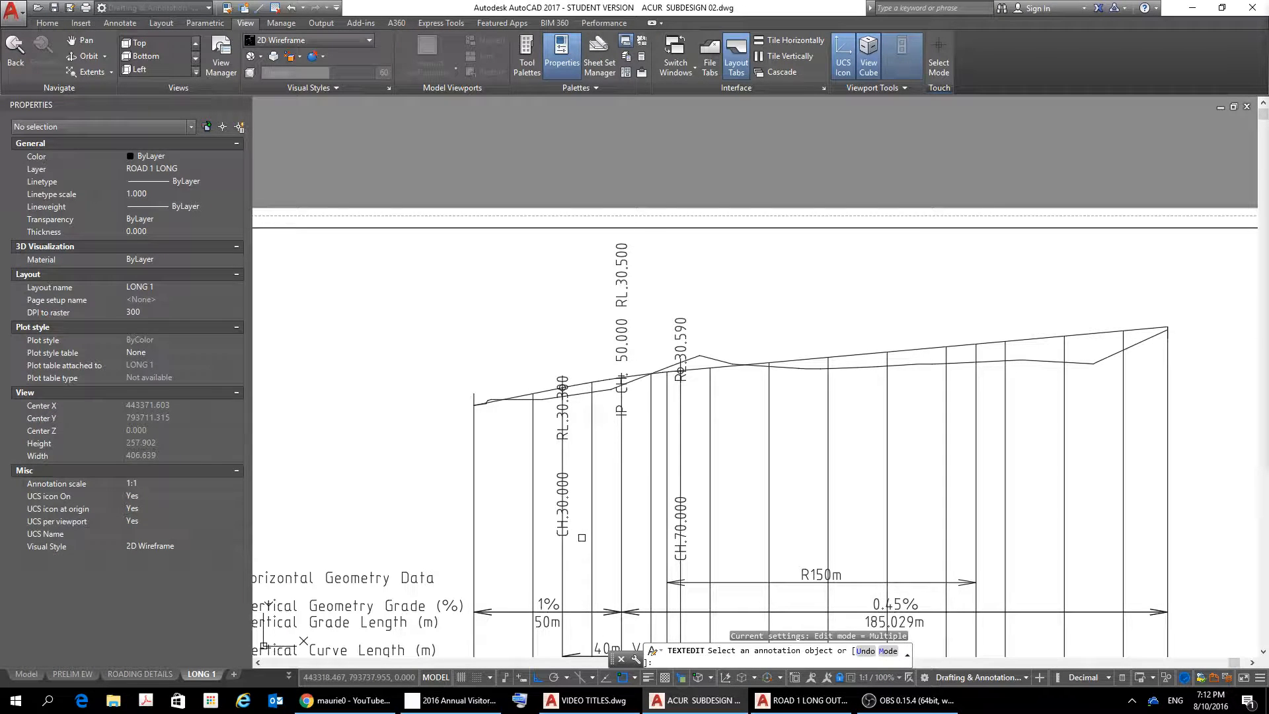
key("Escape")
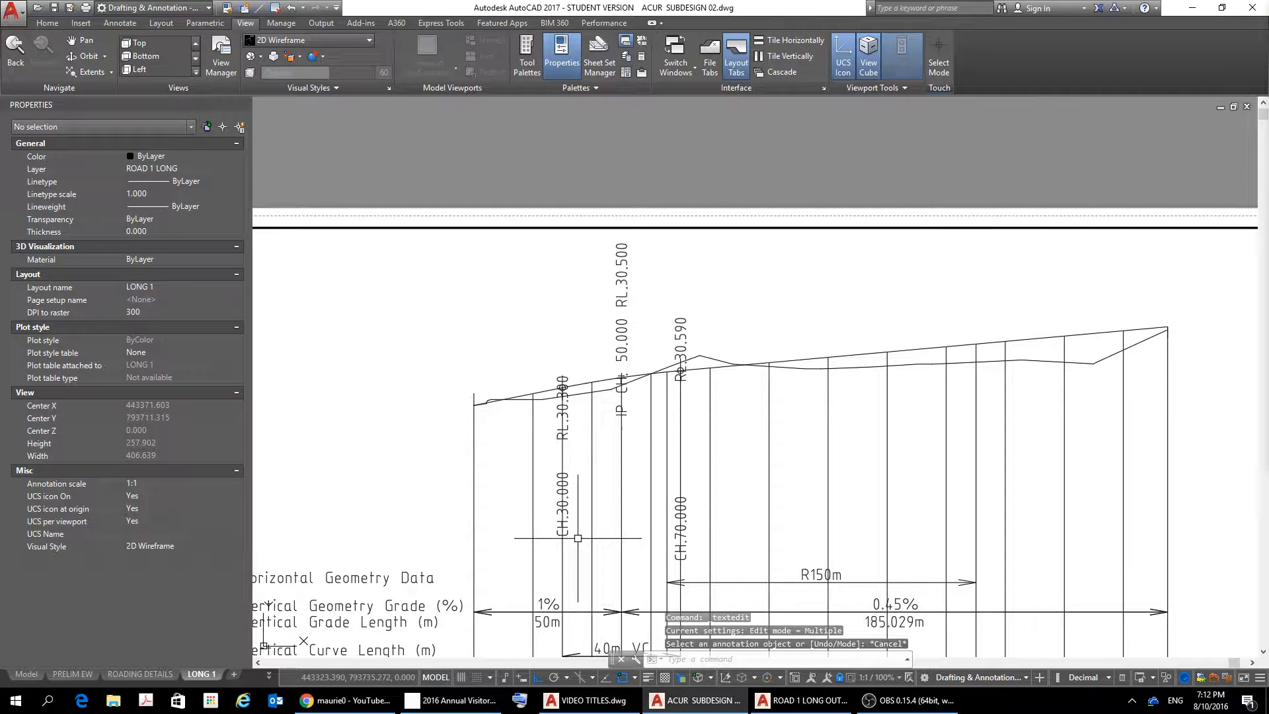
Move the CH.30.000 label, with Ortho off, up and slightly right so it sits beside its line with the profile crossing the gap
left_click(572, 535)
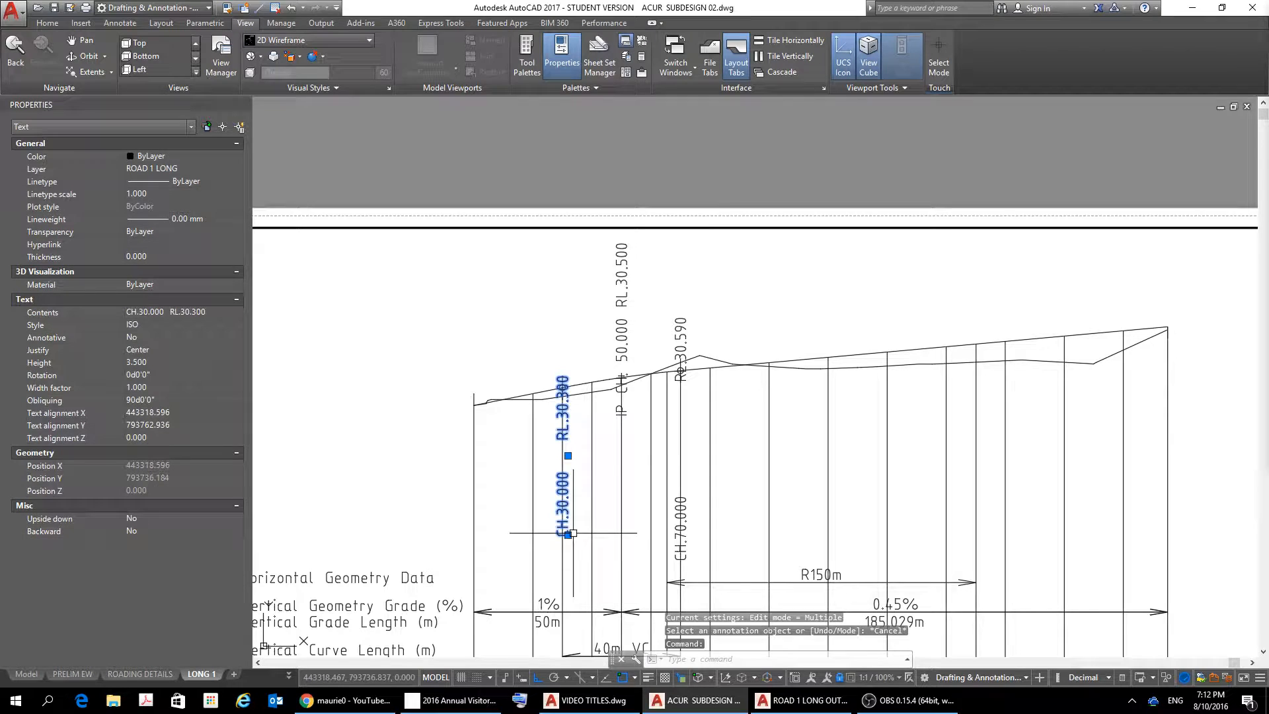
right_click(573, 533)
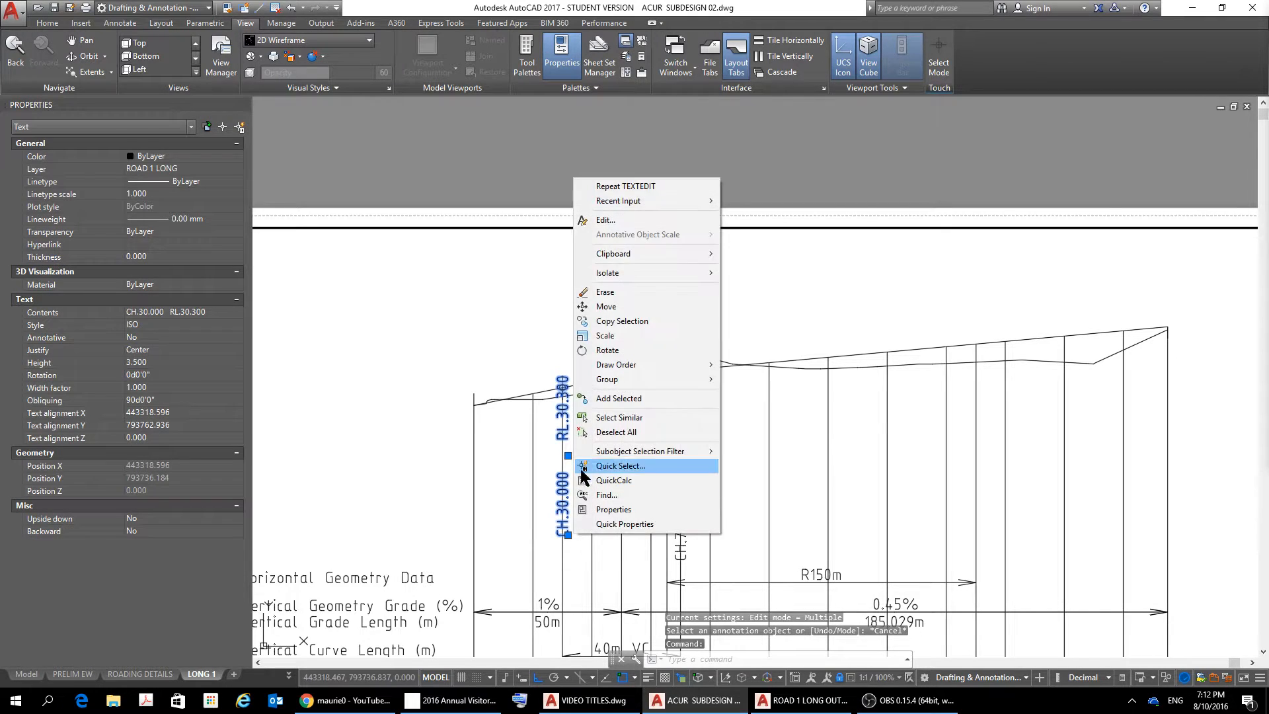
left_click(603, 307)
left_click(581, 568)
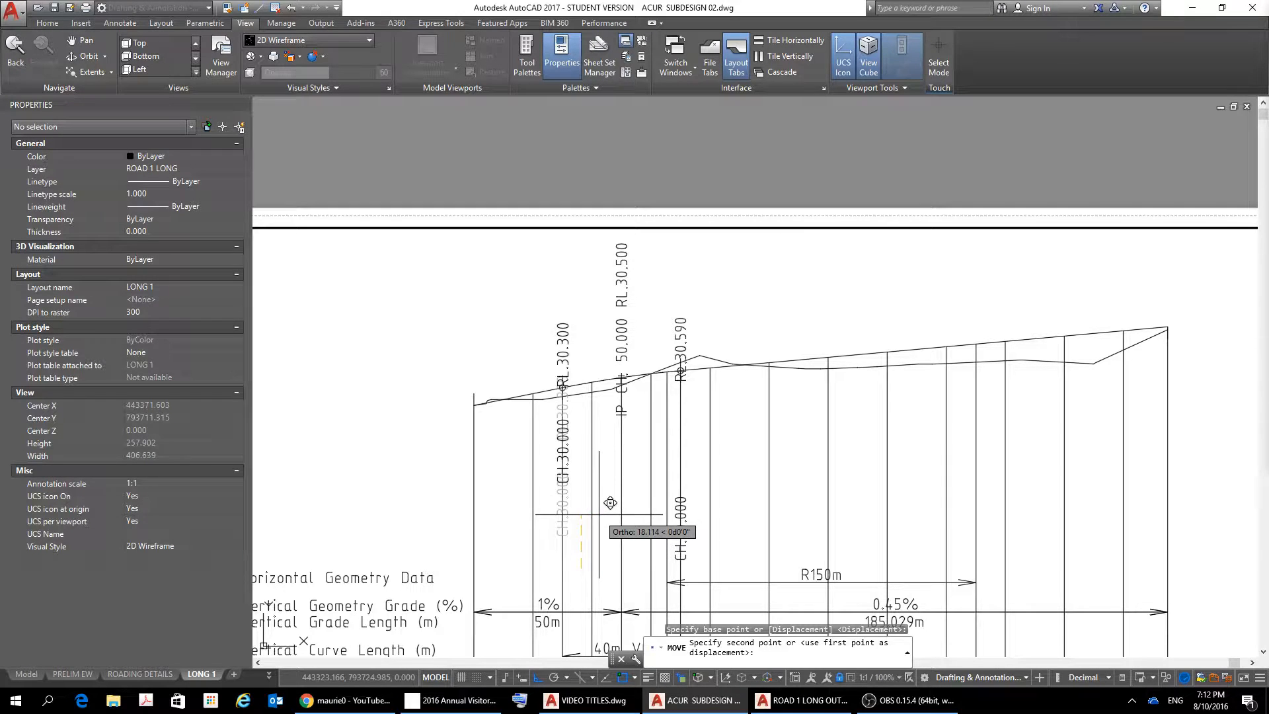
left_click(537, 677)
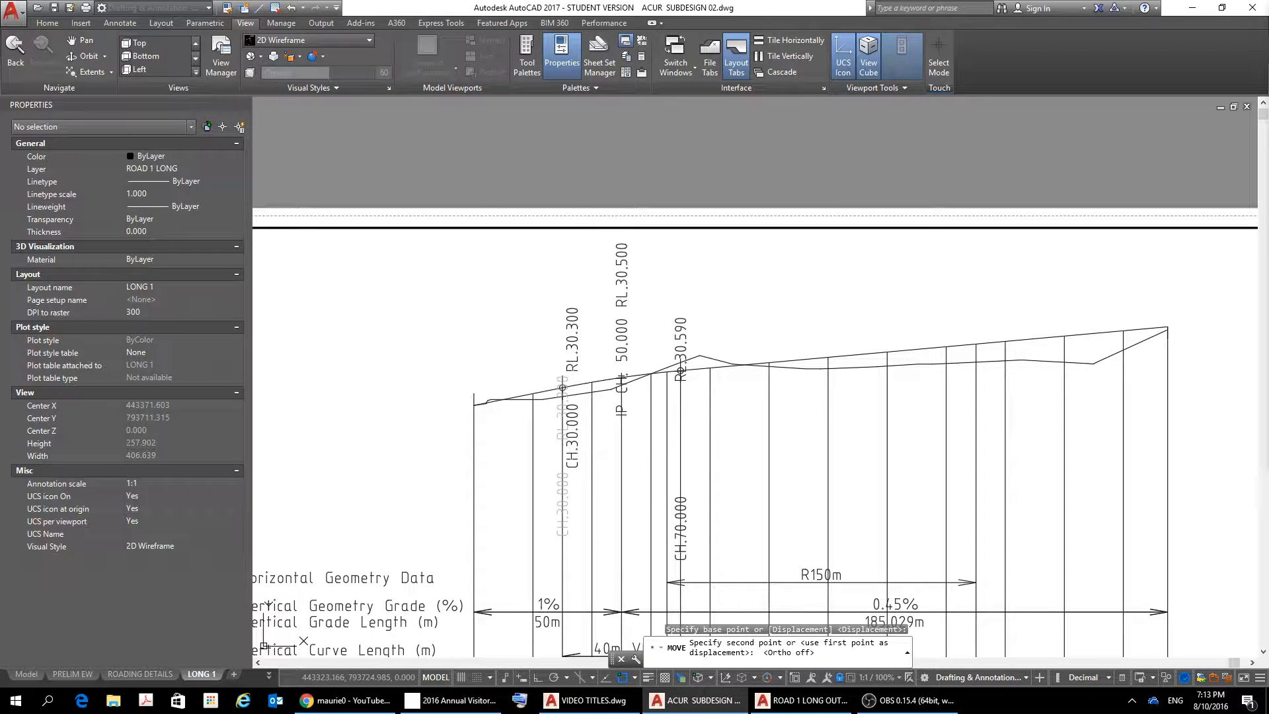
left_click(592, 498)
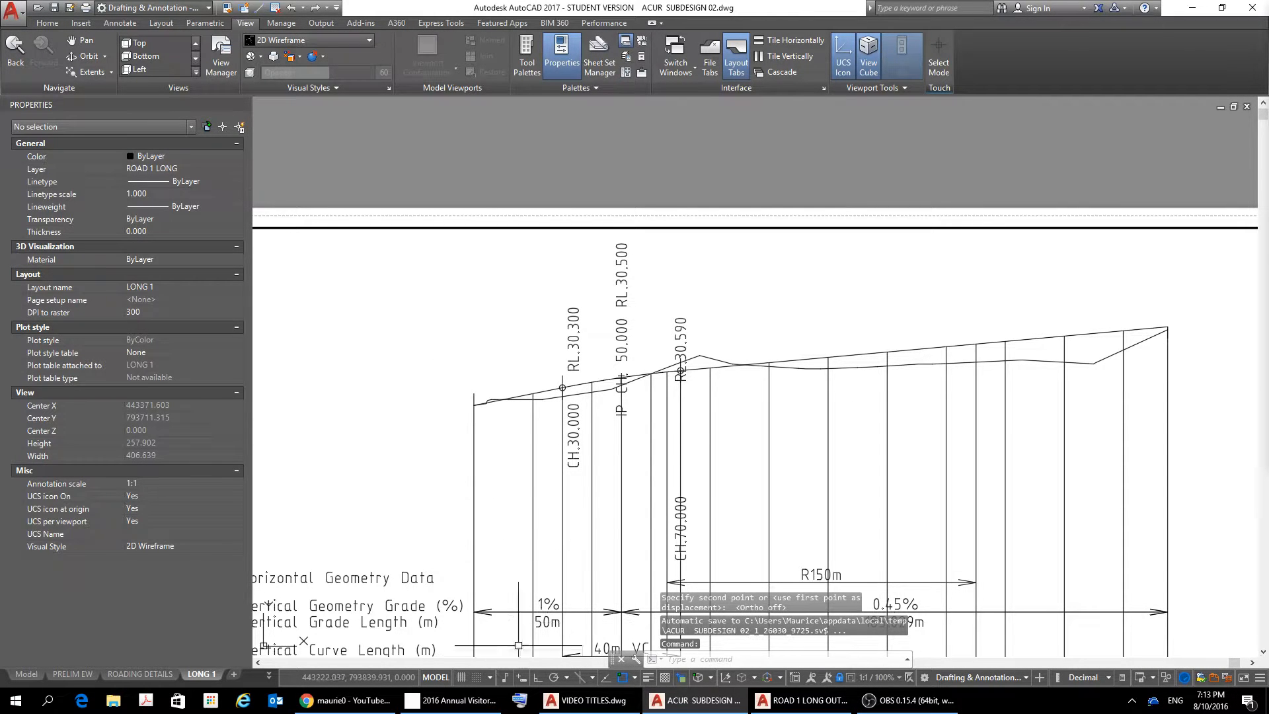
Move the IP CH. 50.000 label down and slightly right so it sits beside its line with the profile crossing between chainage and level
left_click(622, 315)
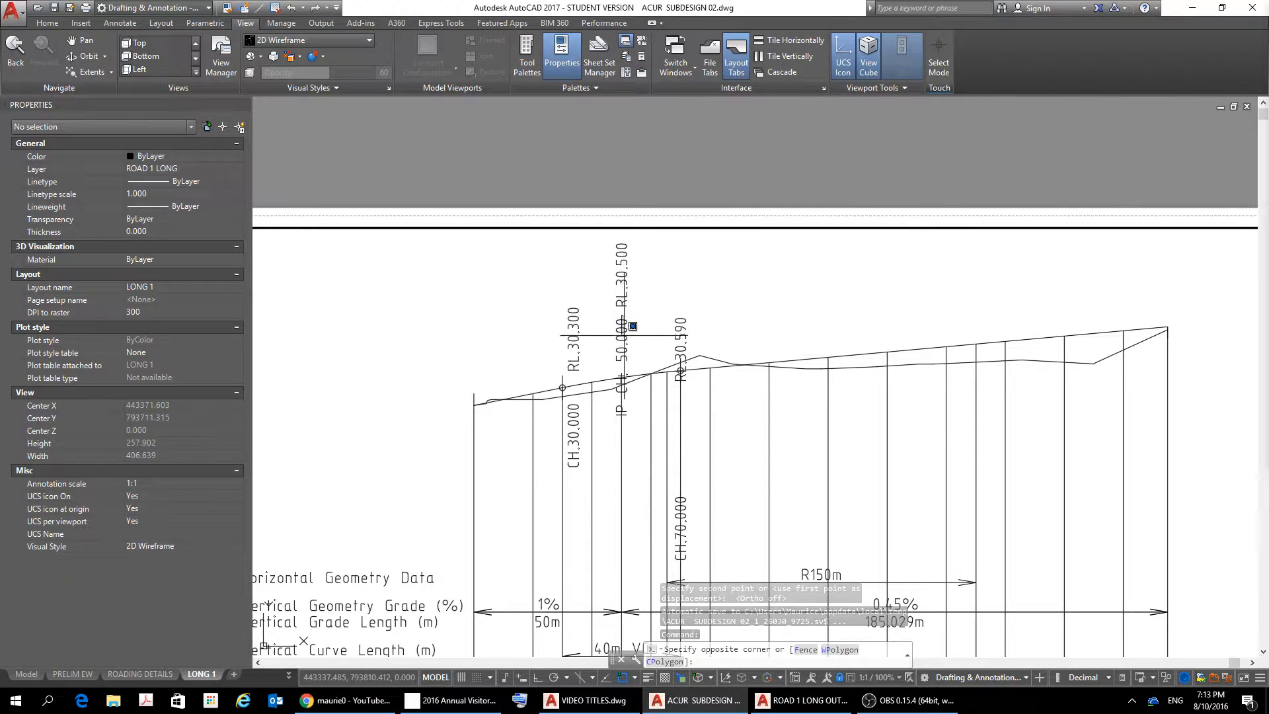
left_click(635, 439)
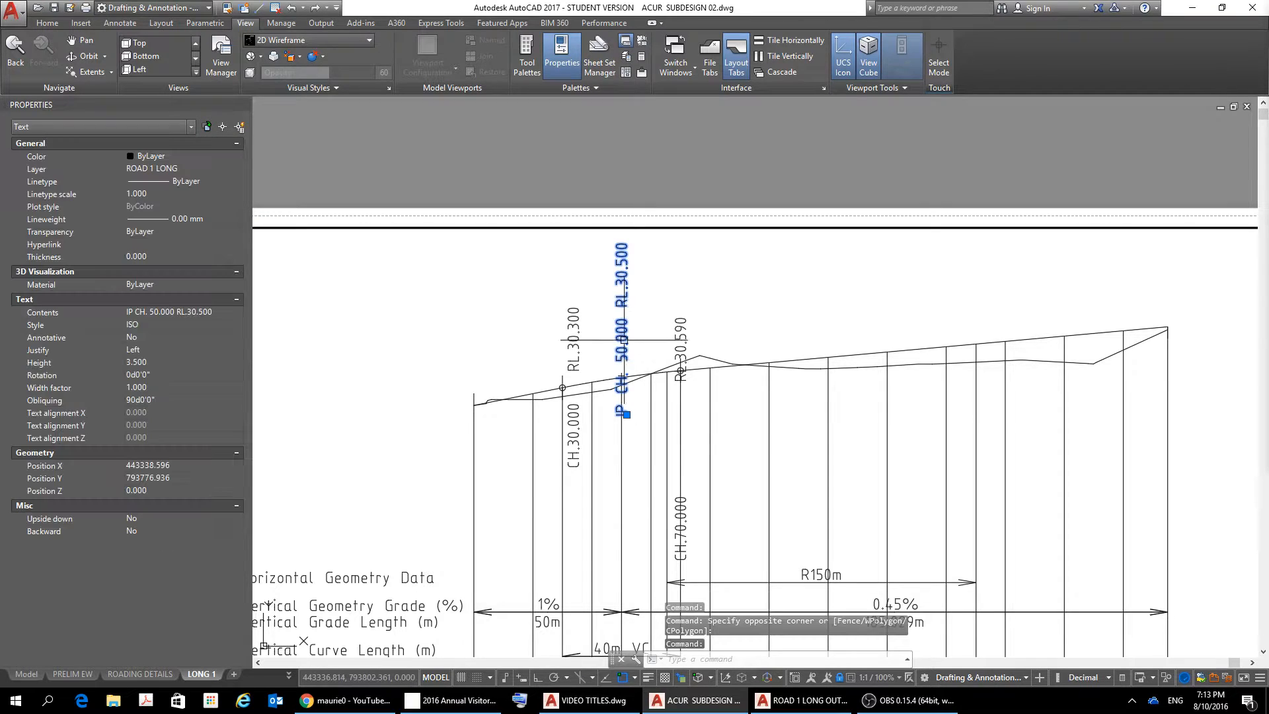
right_click(636, 439)
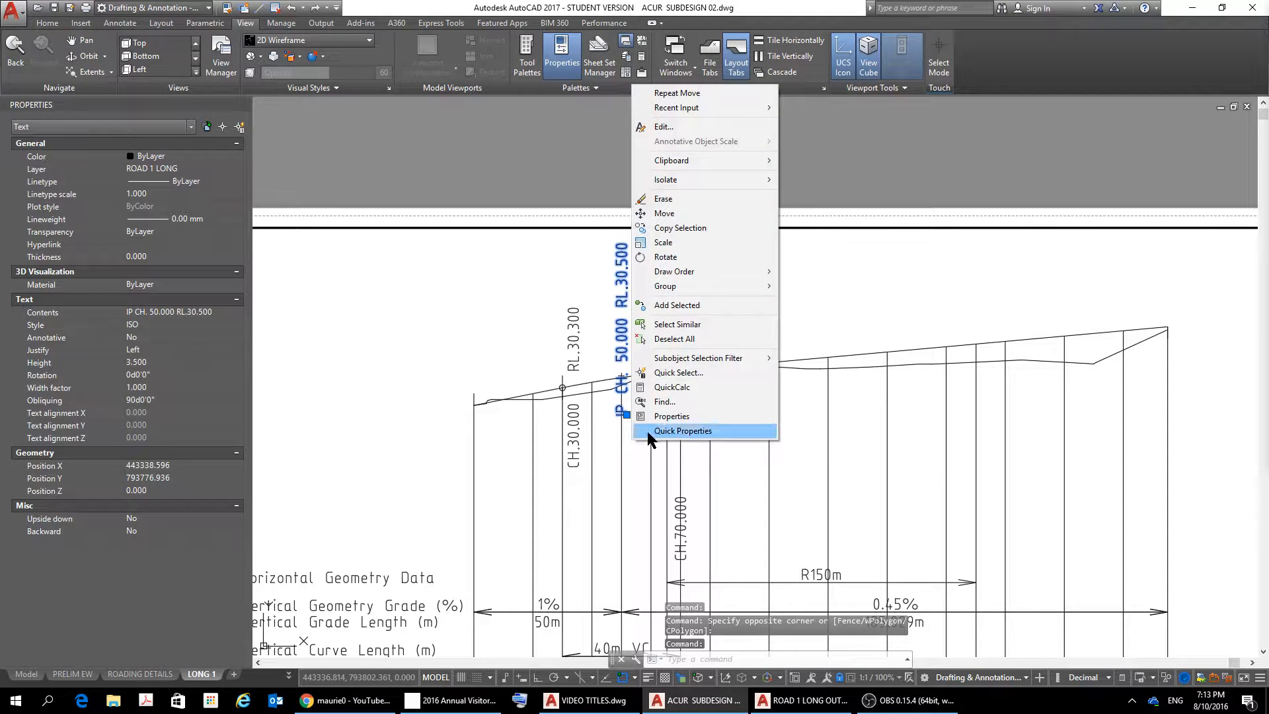
left_click(665, 213)
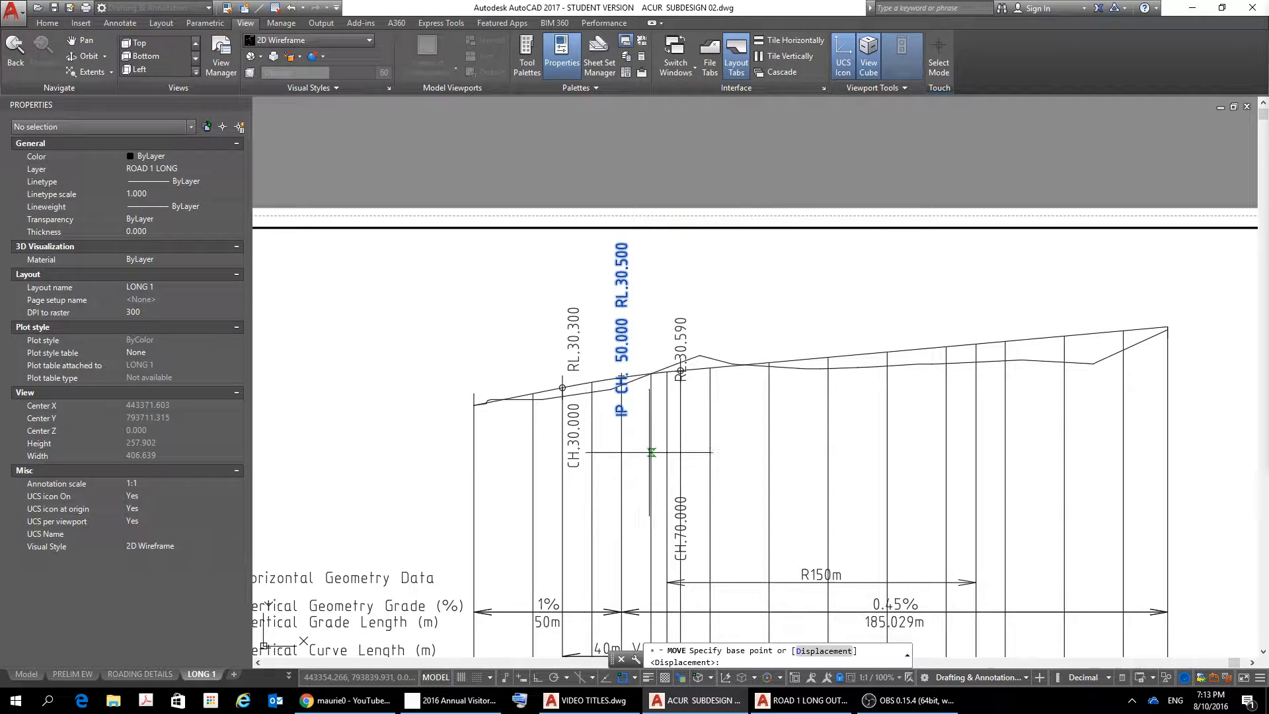
left_click(724, 480)
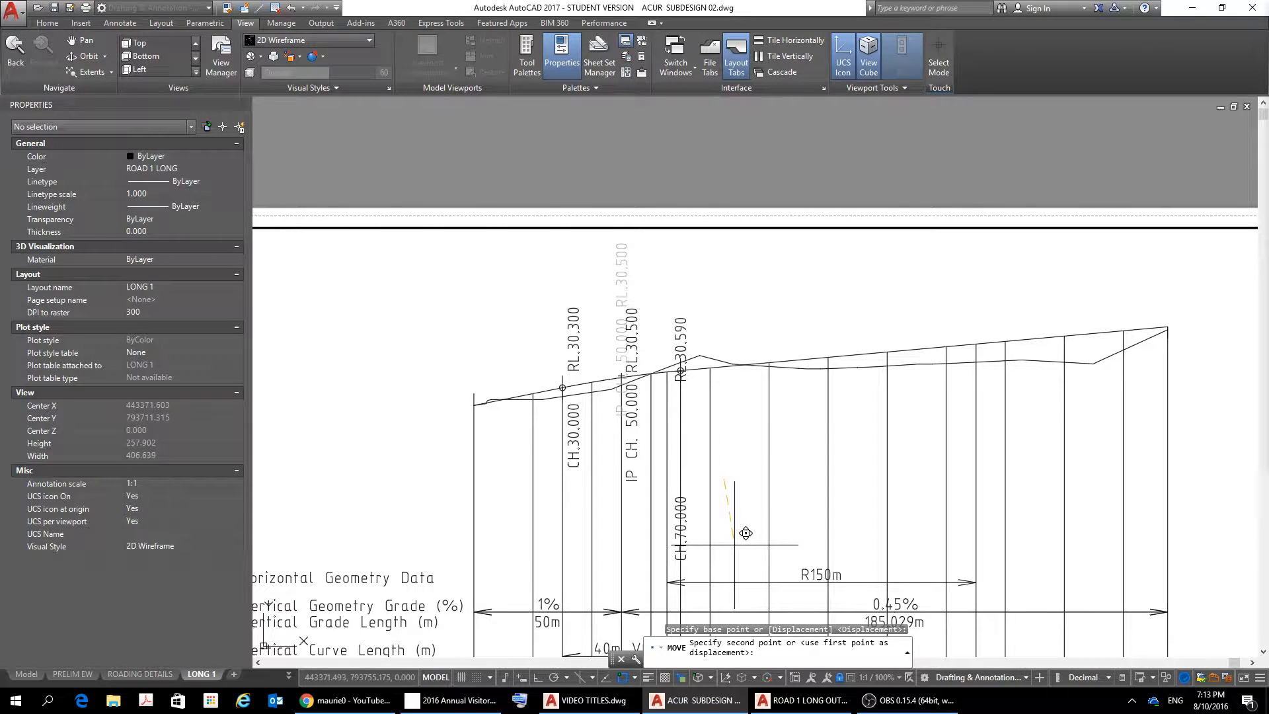
left_click(746, 533)
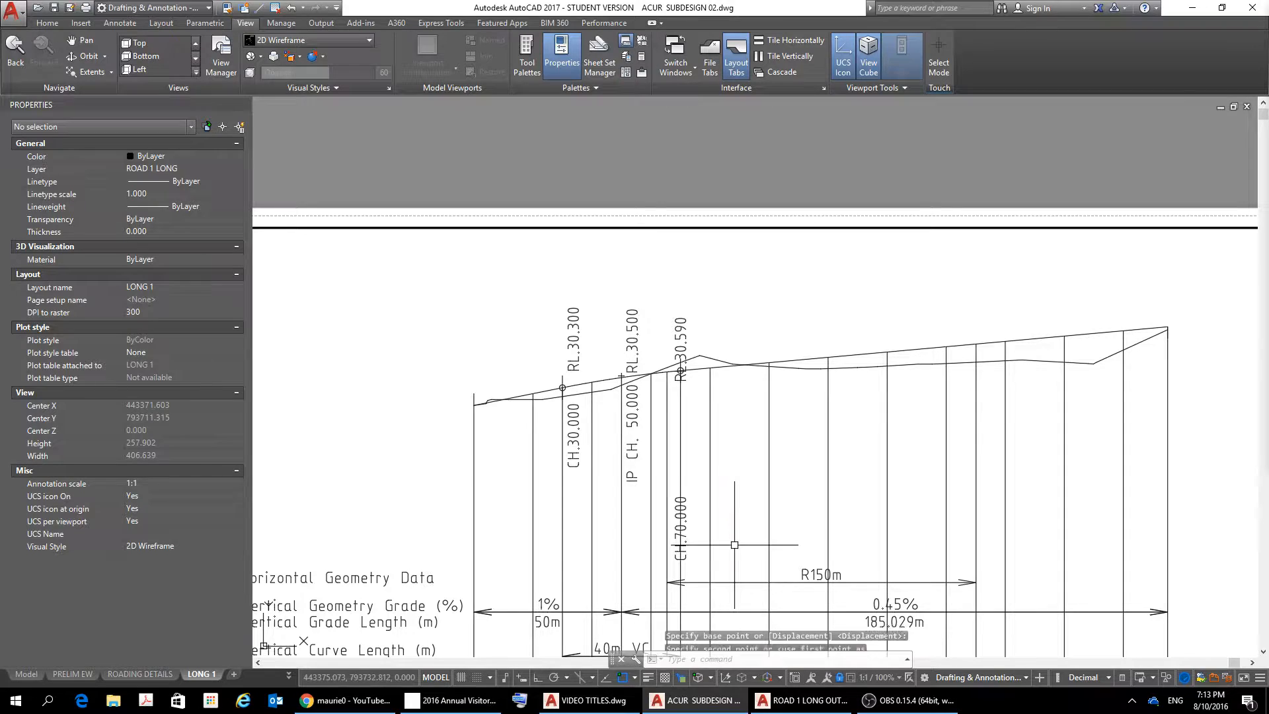
Edit the CH.70.000 RL.30.590 label, removing extra spaces to shorten the gap between the chainage and the level
double_click(687, 526)
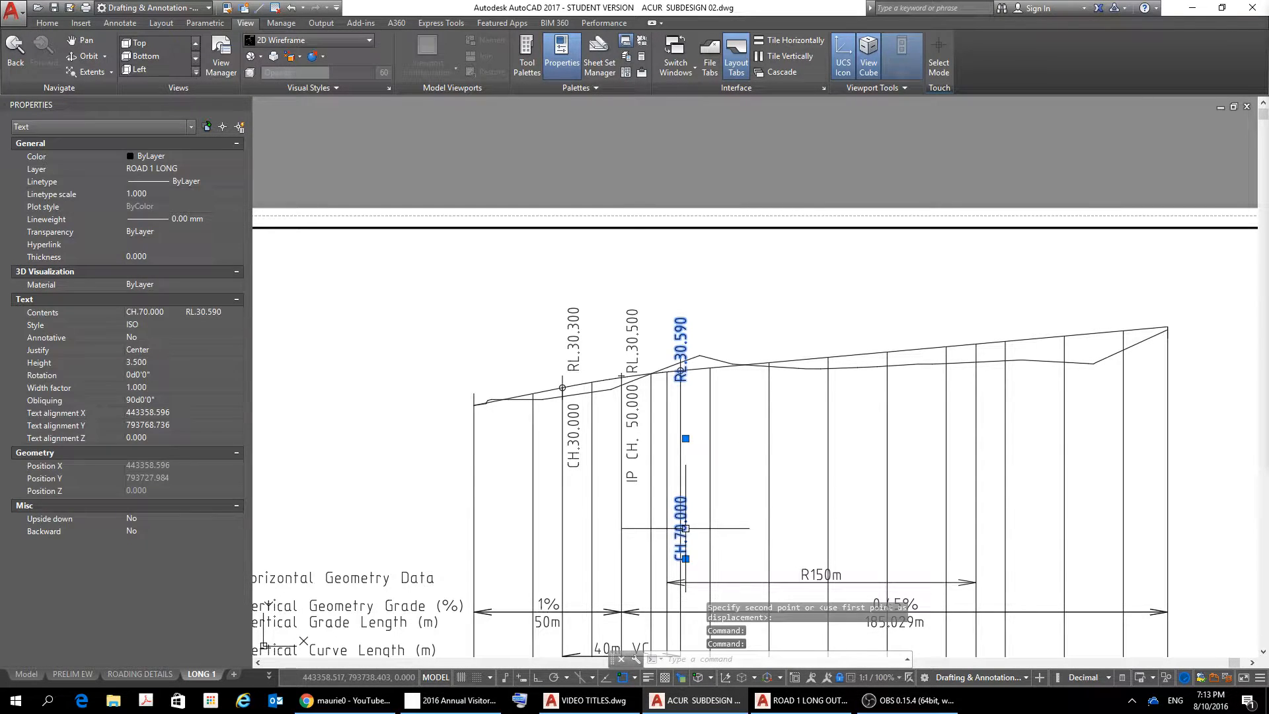
left_click(745, 435)
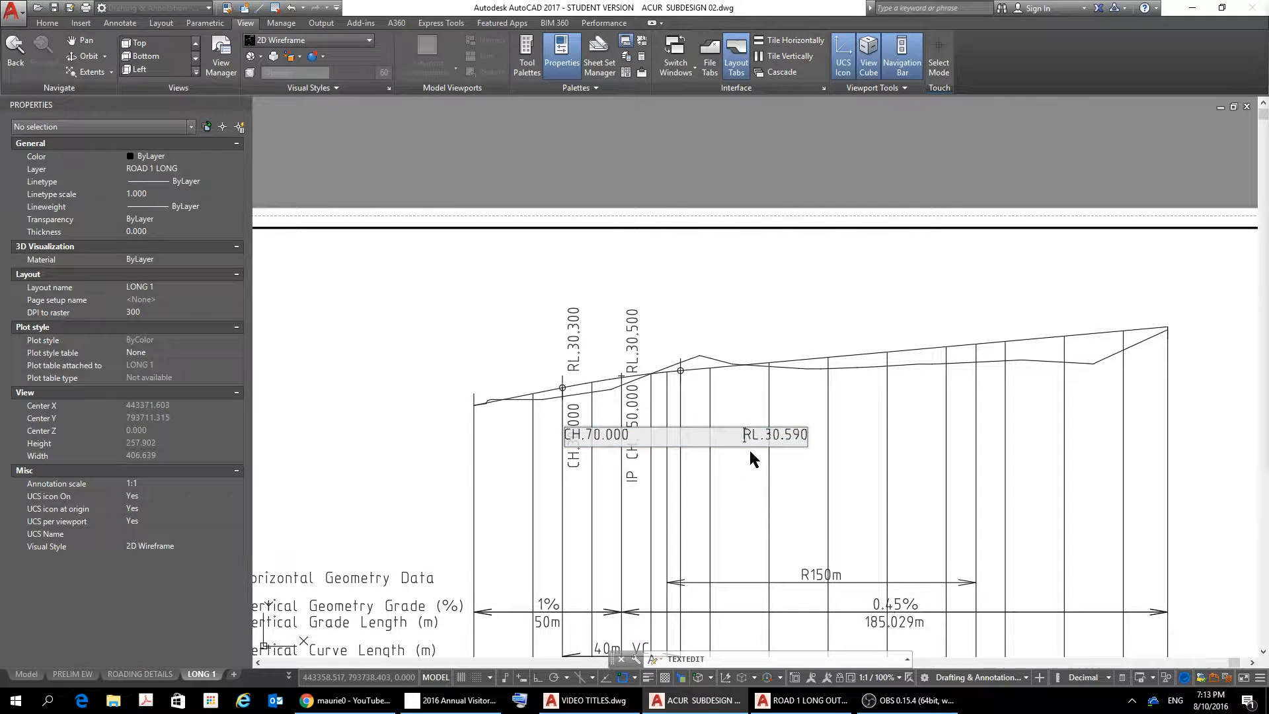
key("BackSpace")
key("BackSpace")
key("BackSpace")
key("BackSpace")
key("BackSpace")
key("BackSpace")
key("BackSpace")
key("BackSpace")
key("BackSpace")
key("BackSpace")
key("BackSpace")
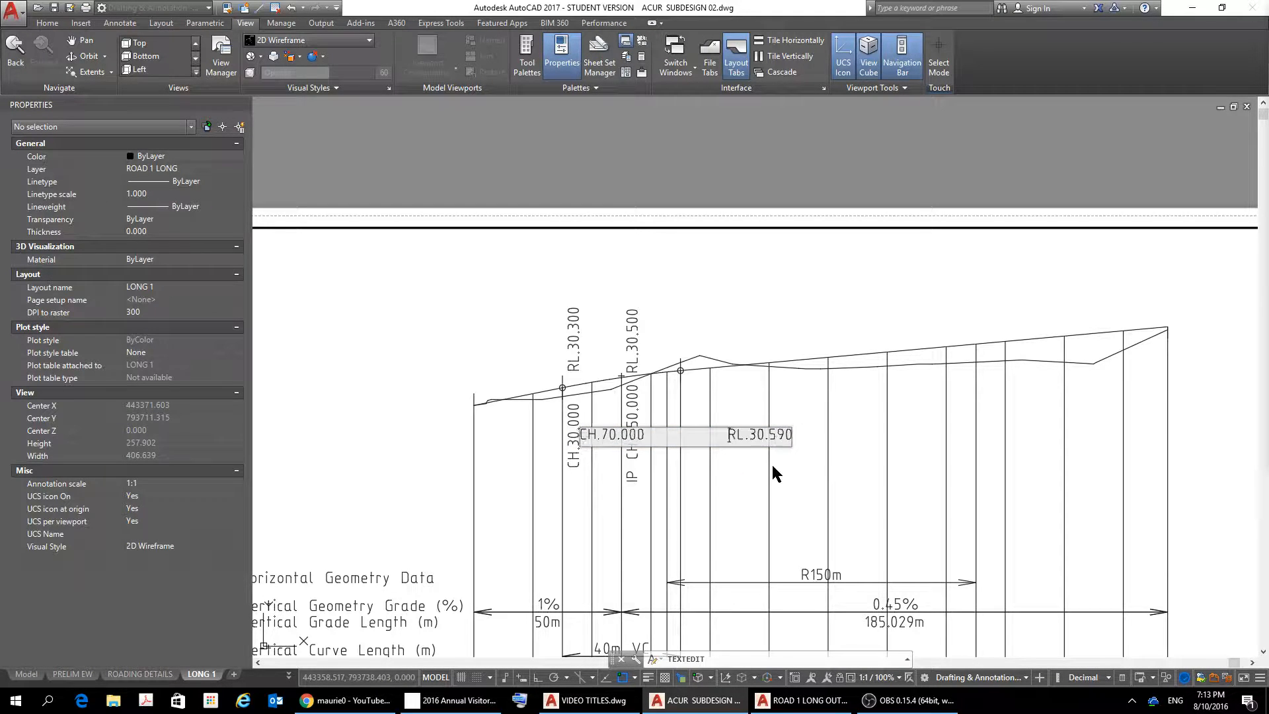
left_click(773, 467)
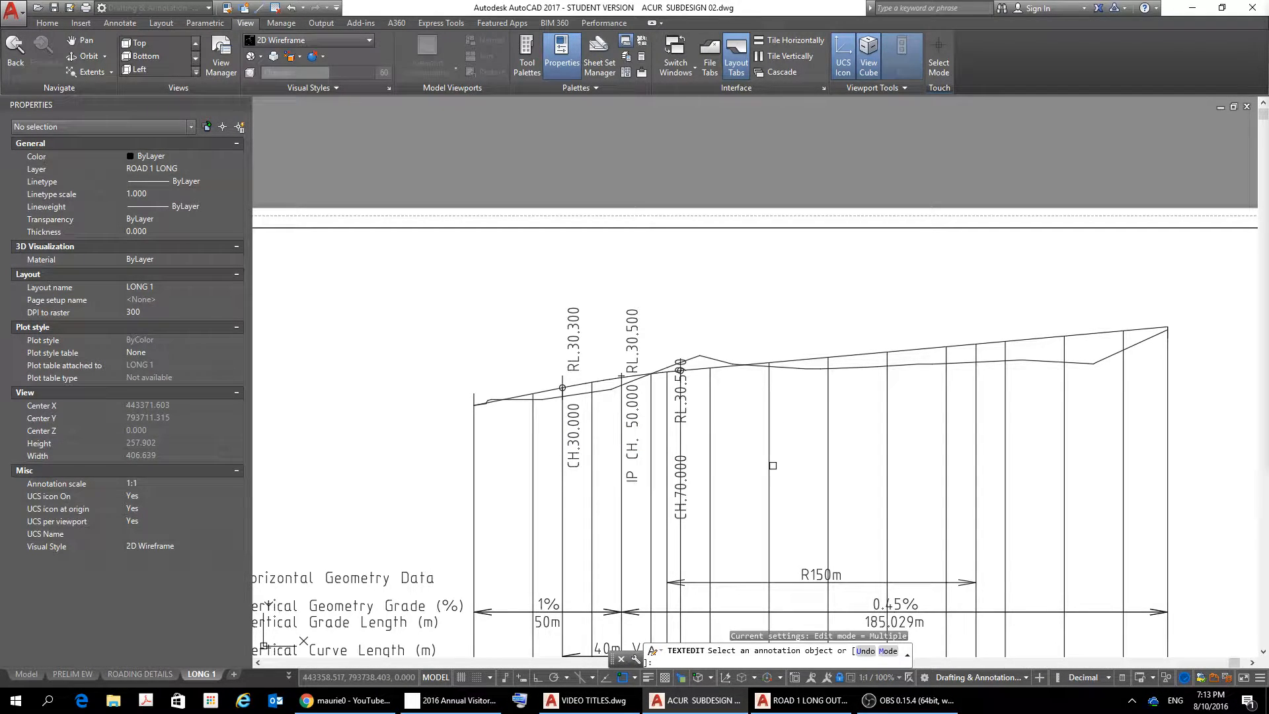
Move the CH.70.000 label up and slightly right so it sits beside its line with the profile crossing the gap
key("Escape")
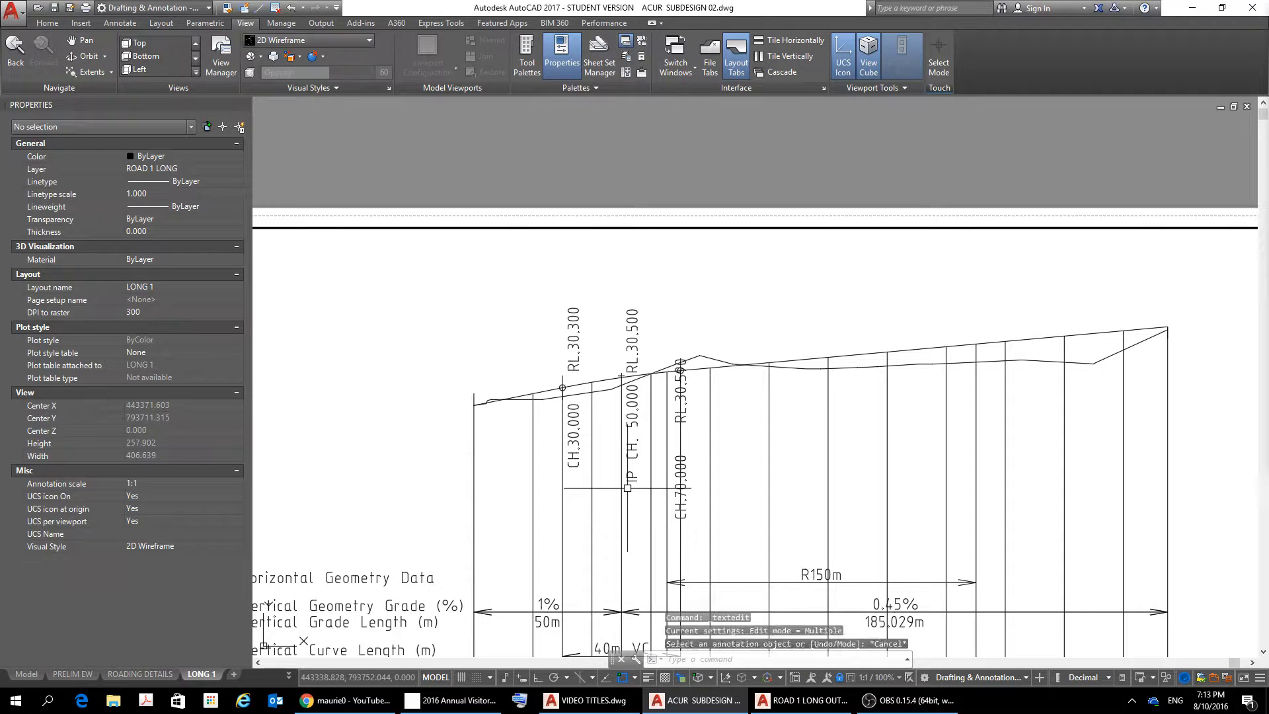
left_click(690, 514)
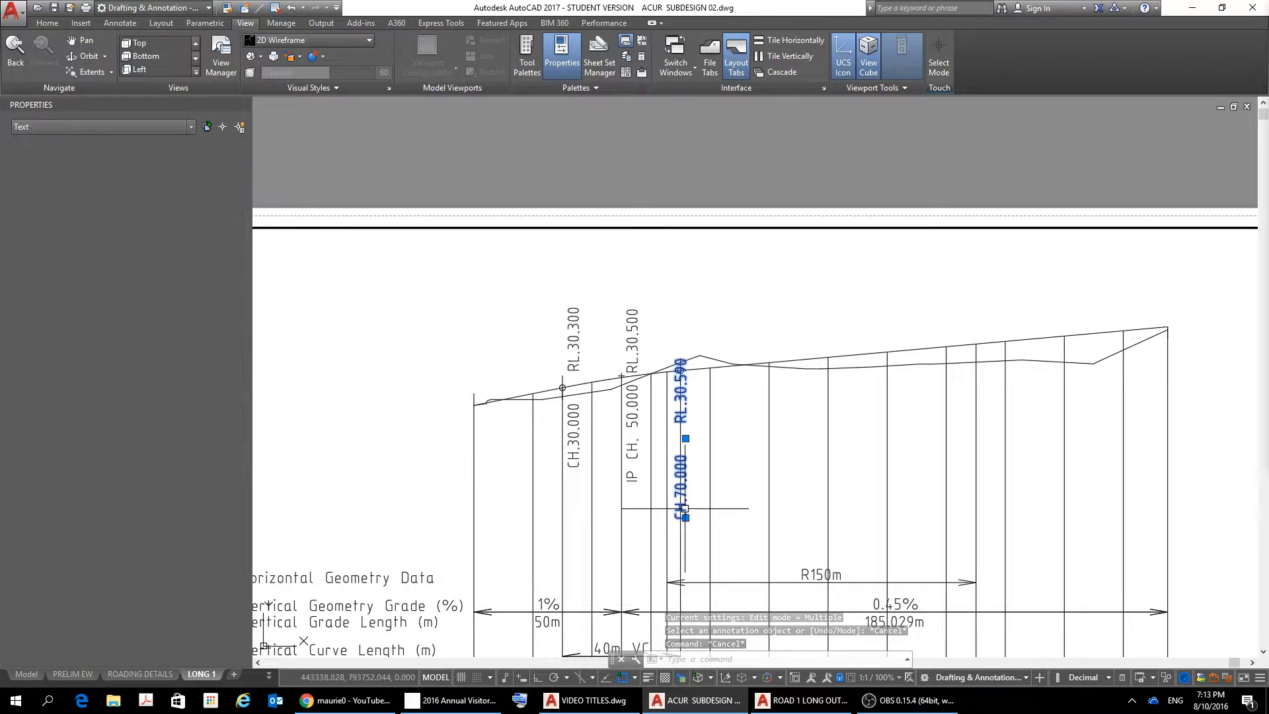
right_click(689, 504)
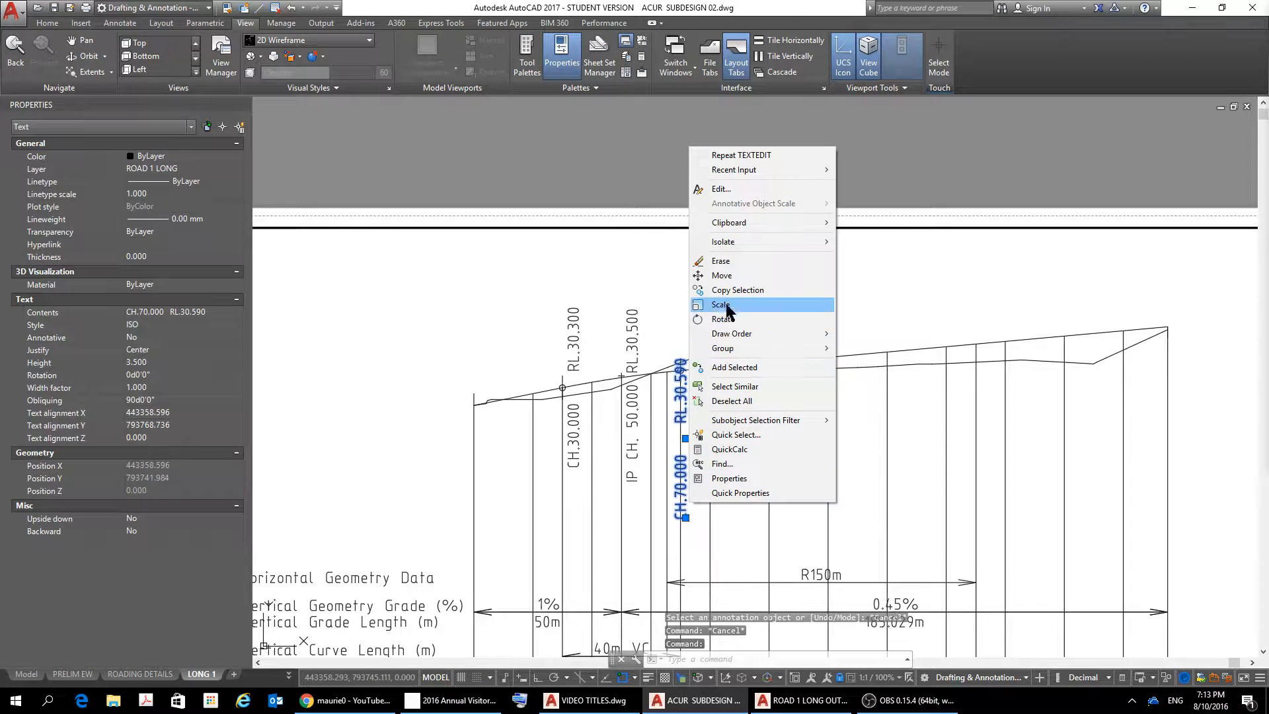
left_click(721, 275)
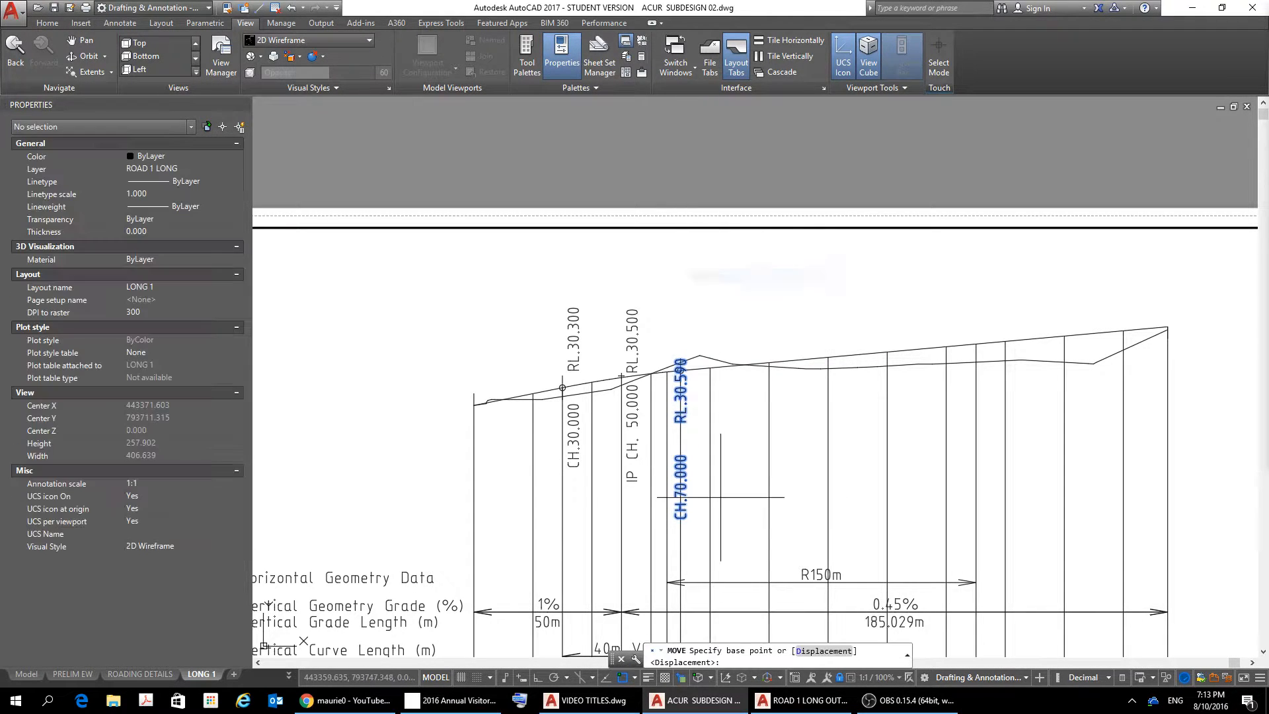
left_click(687, 504)
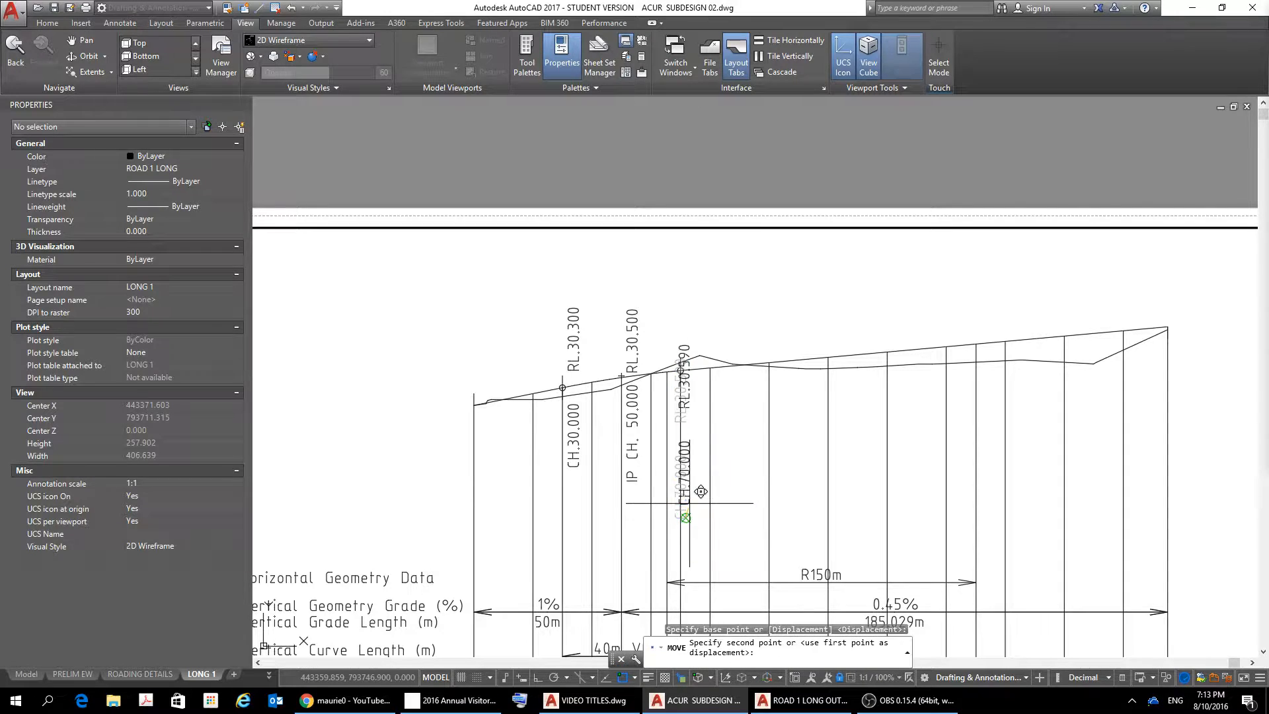
left_click(707, 428)
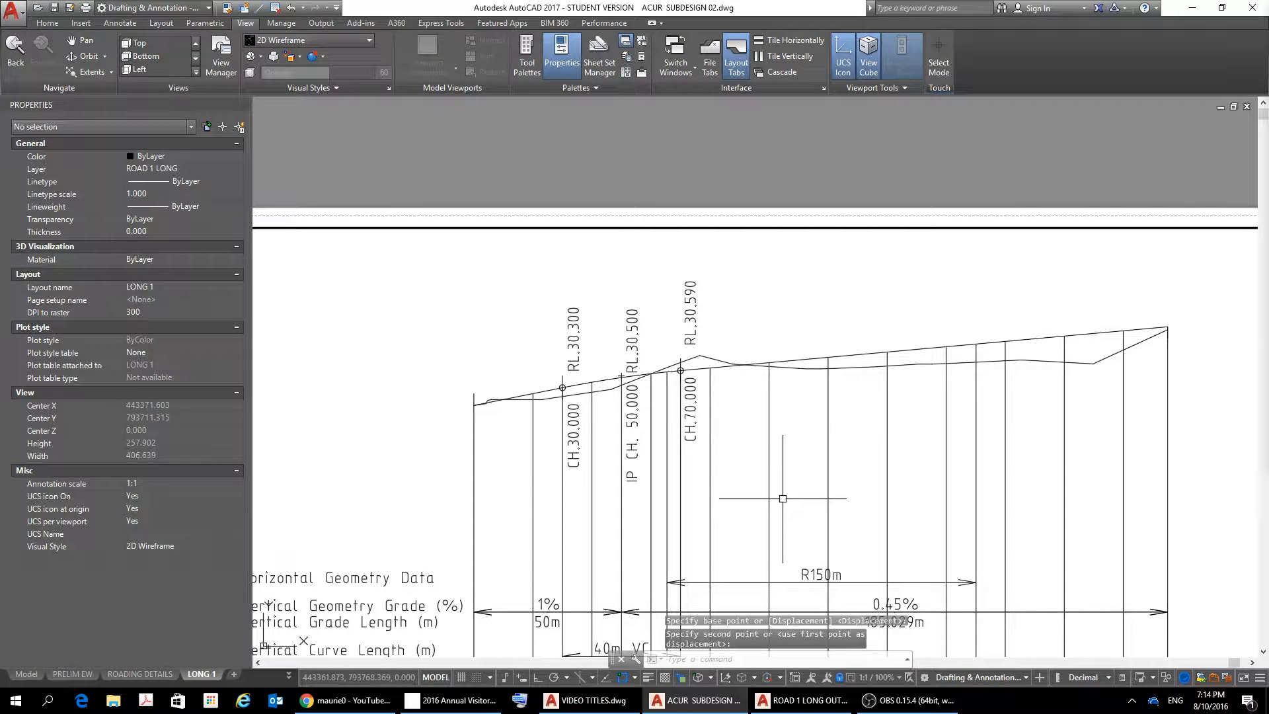
key("Escape")
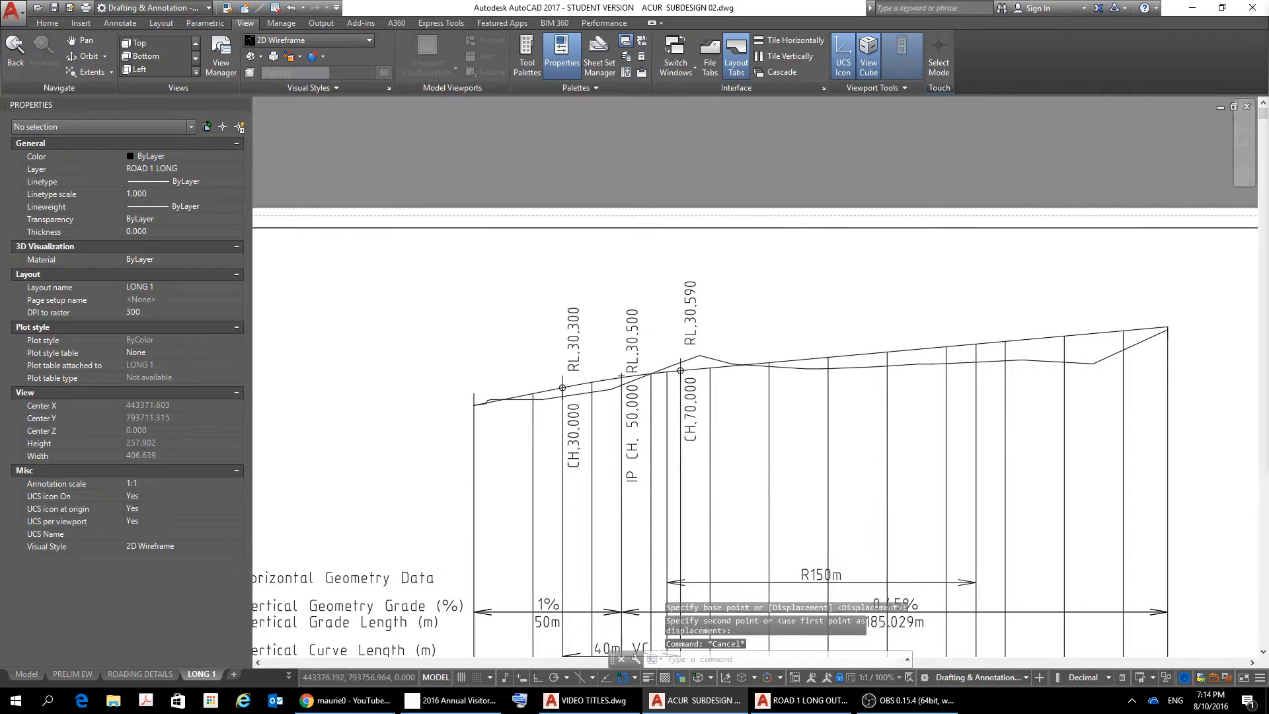
Shift the R150m curve radius label left so it sits clear between the chainage 100.000 and 120.000 vertical lines
scroll(877, 596, "down", 4)
middle_click_drag(877, 596, 800, 143)
scroll(772, 139, "up", 4)
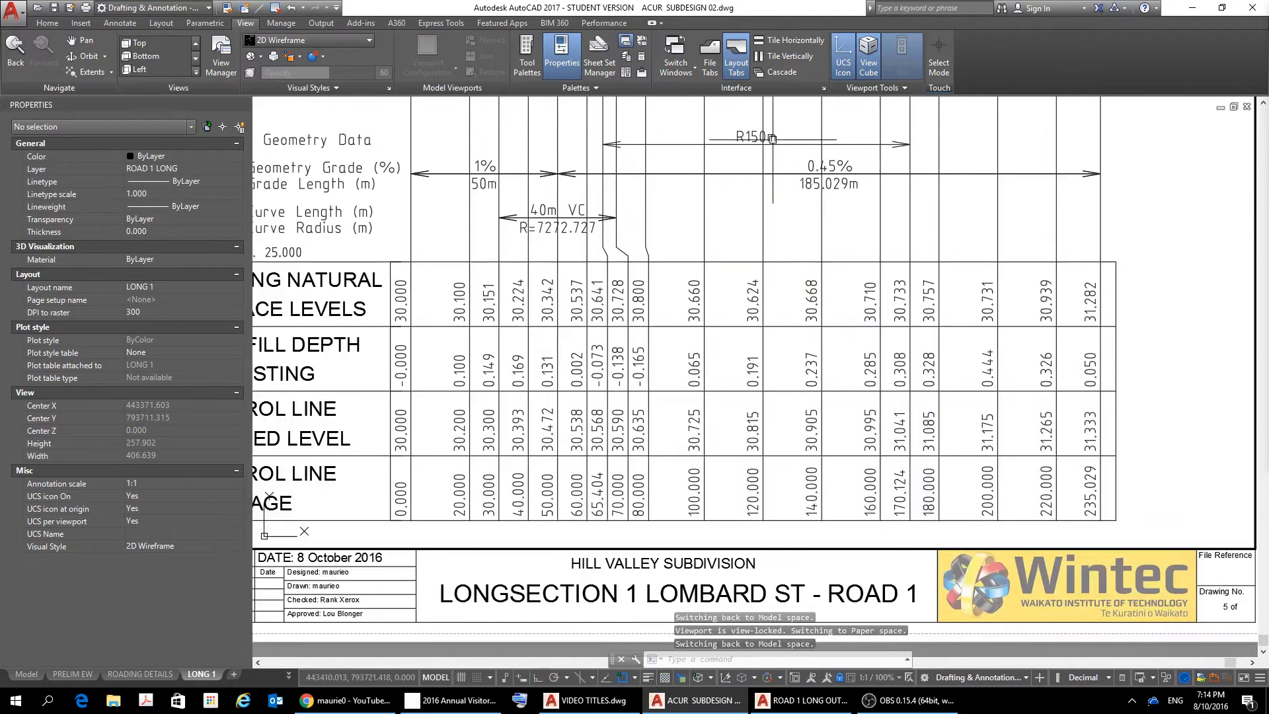
left_click(745, 136)
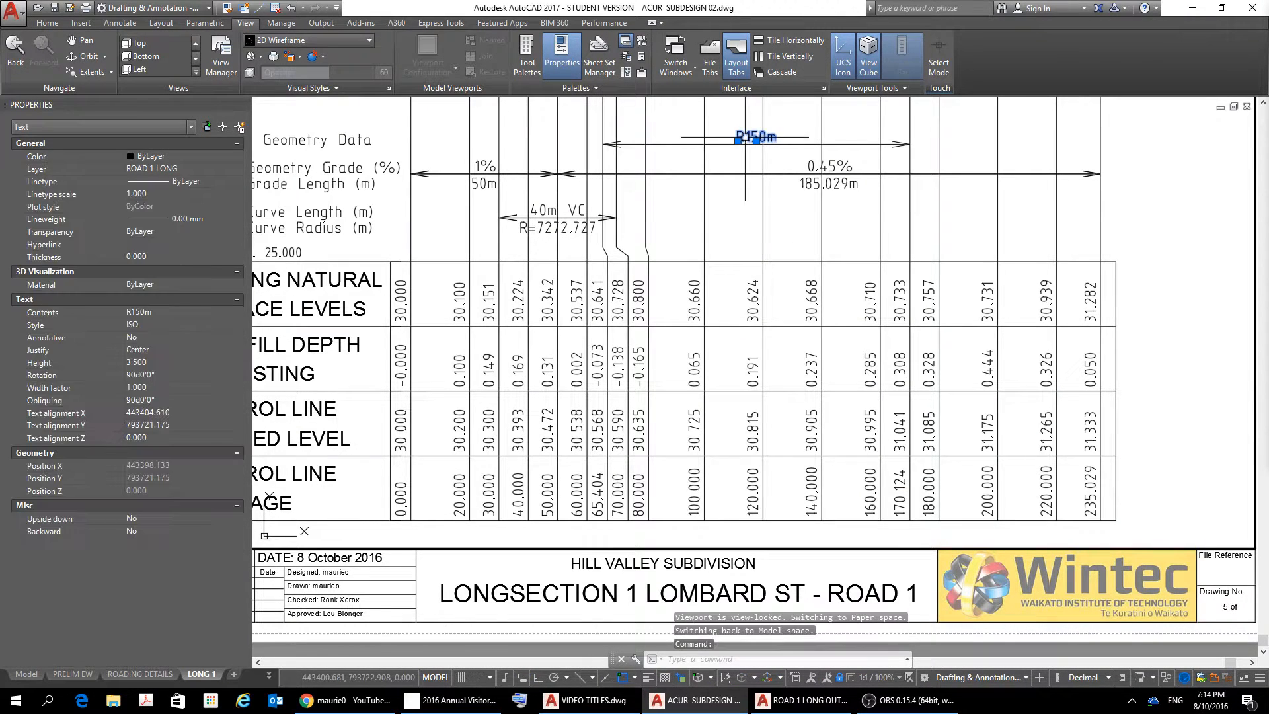
left_click(757, 140)
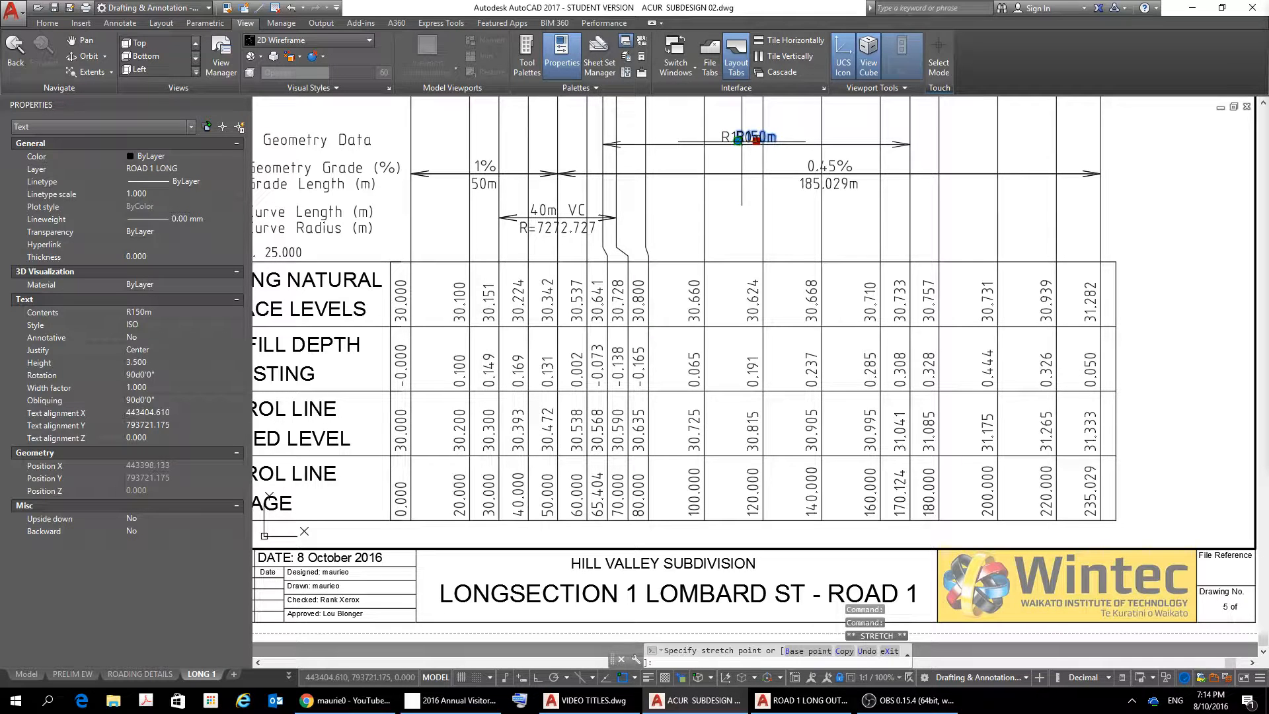
left_click(738, 139)
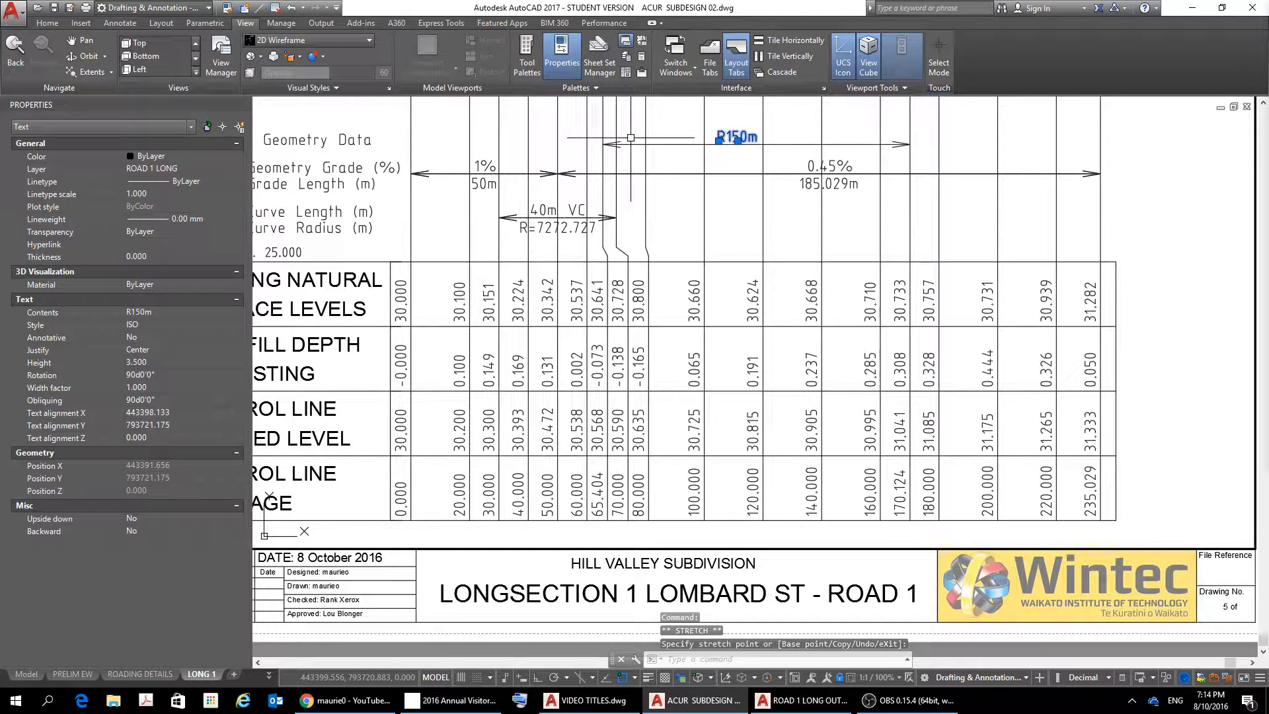
key("Escape")
key("Escape")
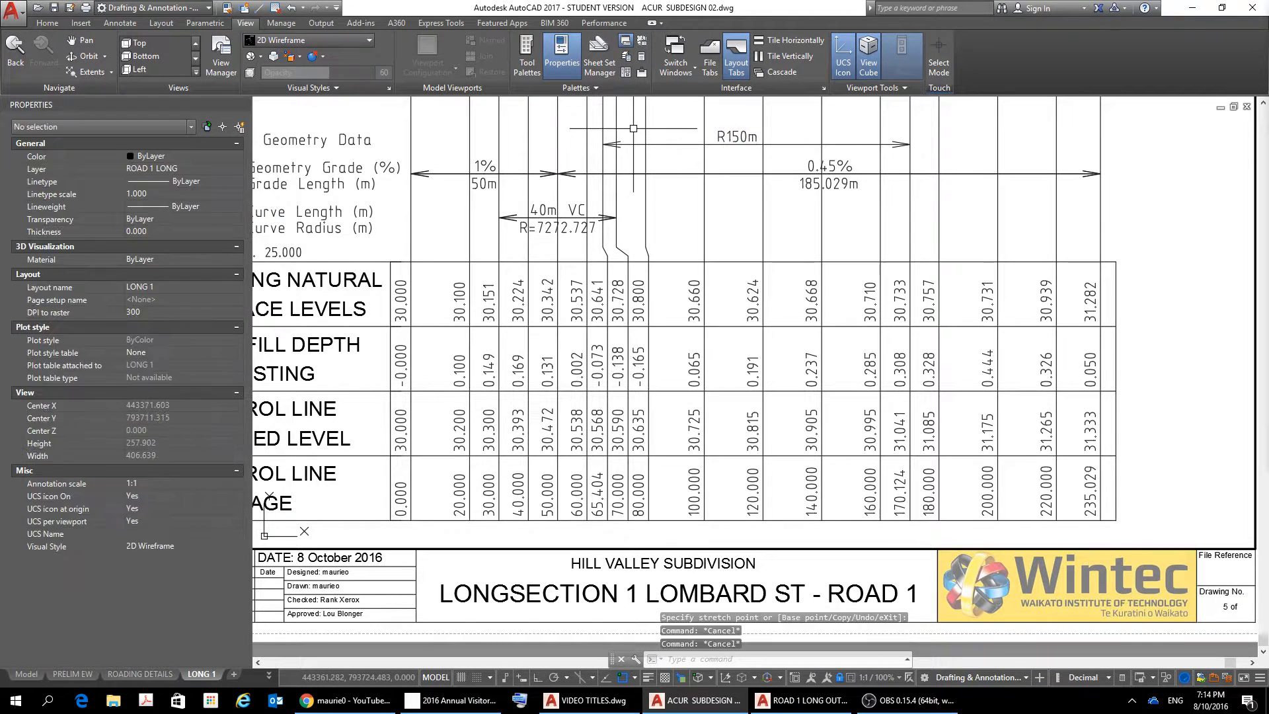
left_click(850, 193)
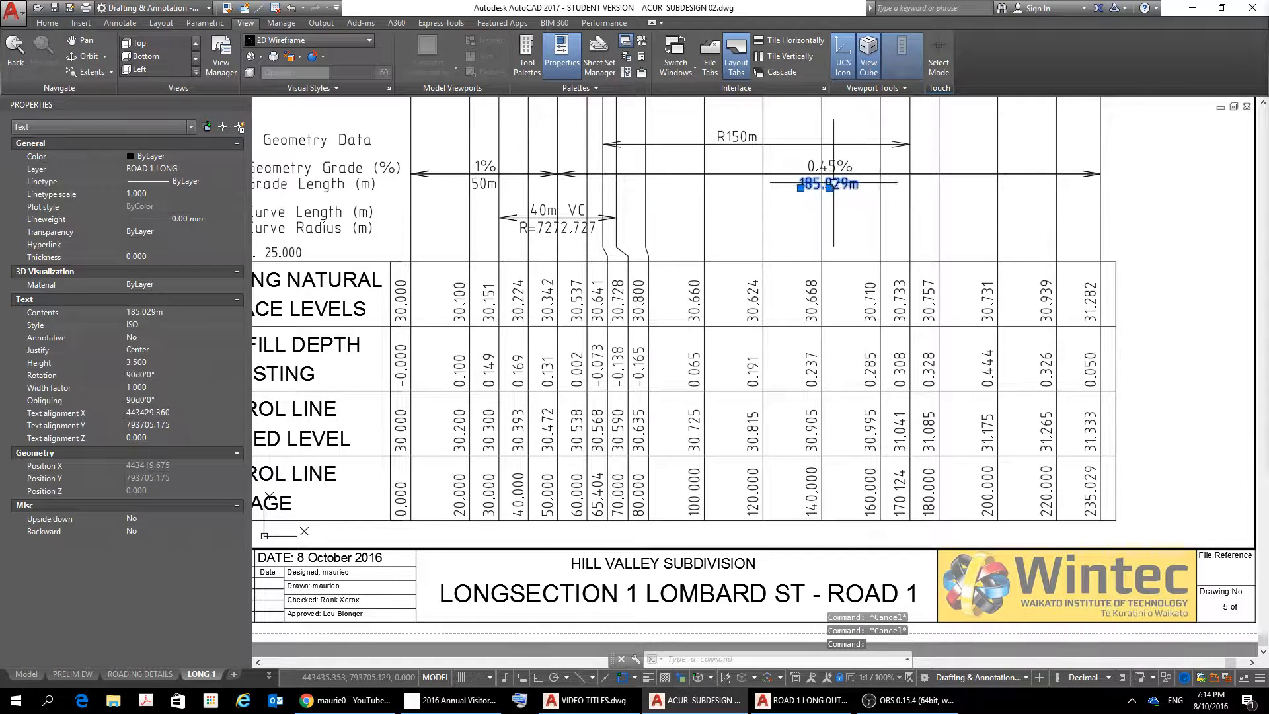
left_click(801, 187)
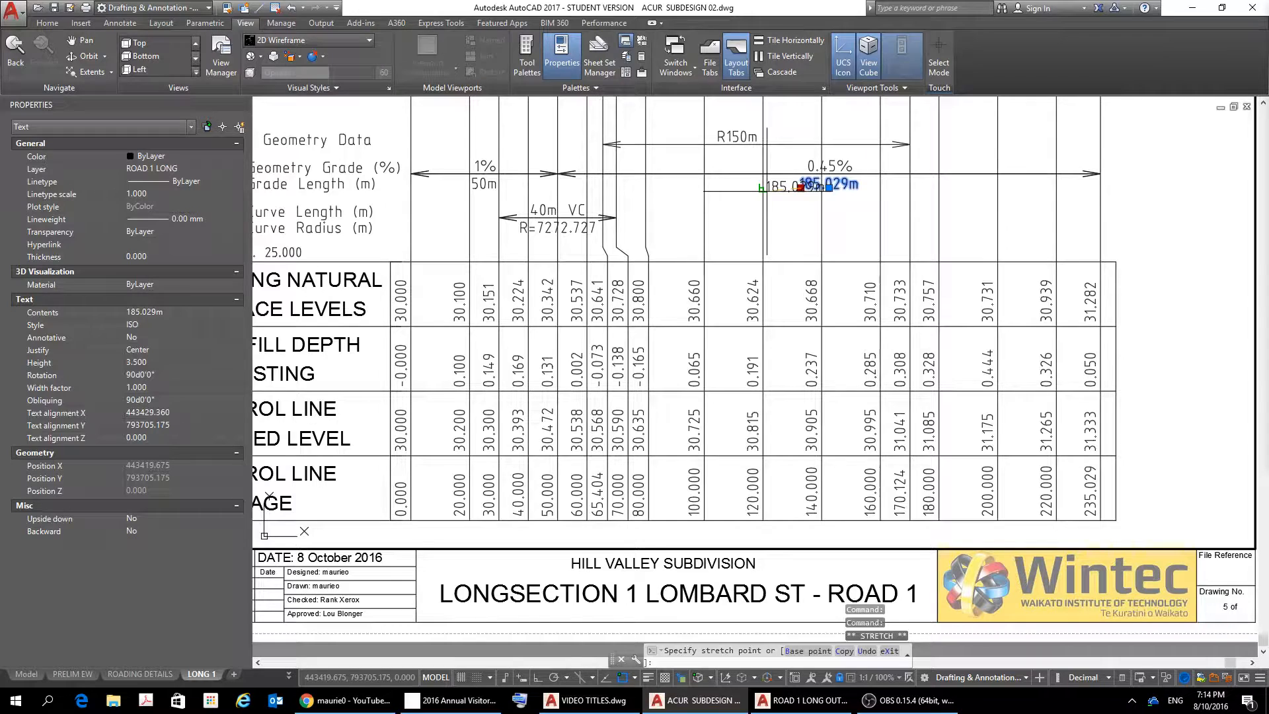
key("Escape")
key("Escape")
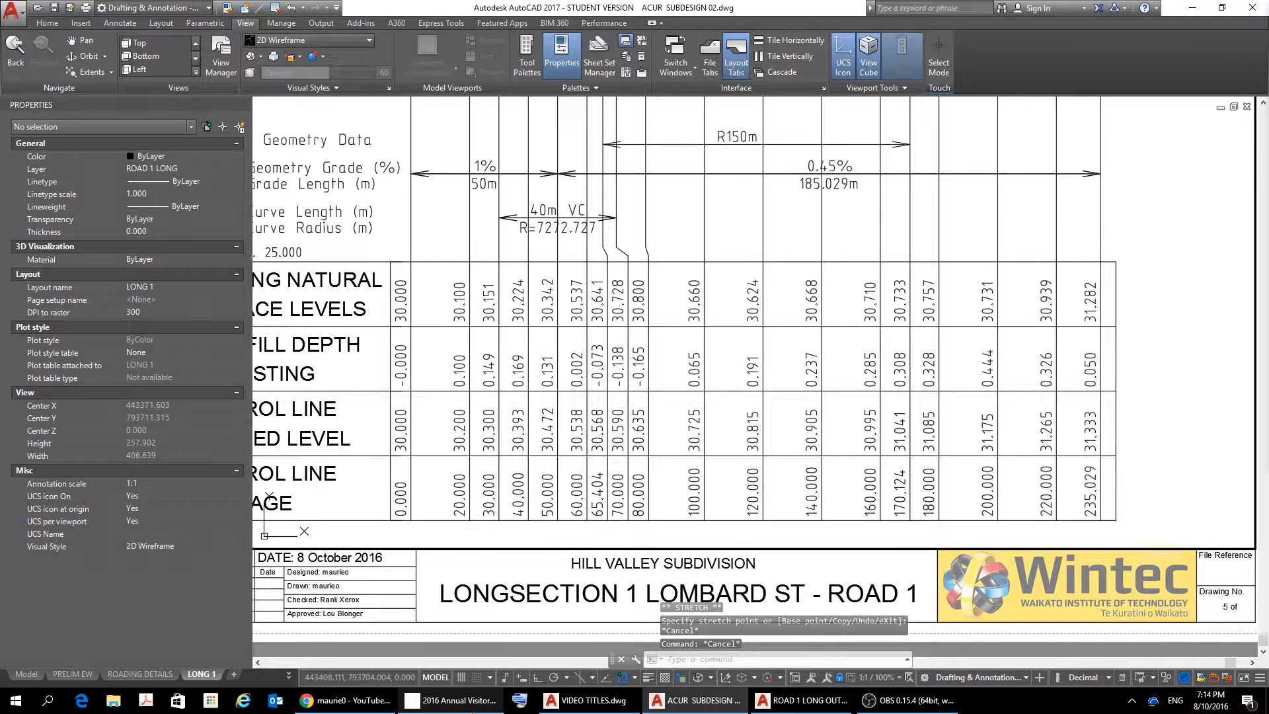
With Ortho on, shift the 185.029m grade length label left so it fits between the chainage 120.000 and 140.000 lines
left_click(536, 677)
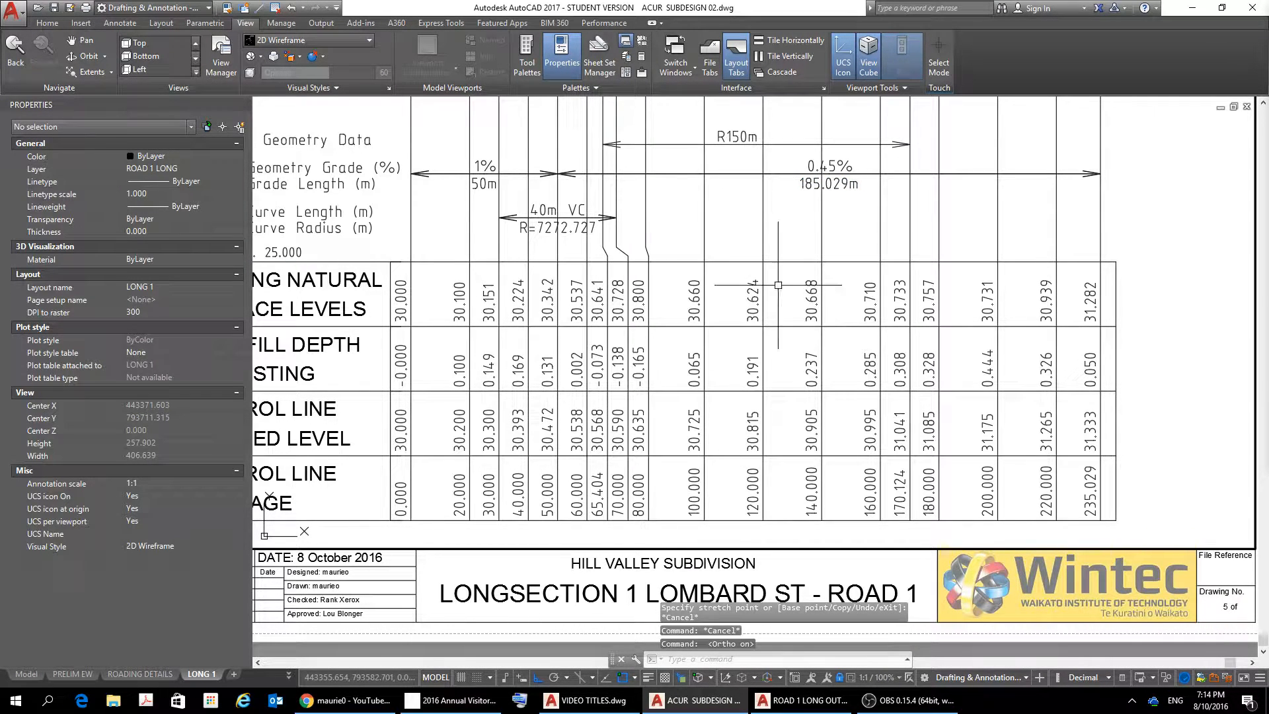
left_click(810, 185)
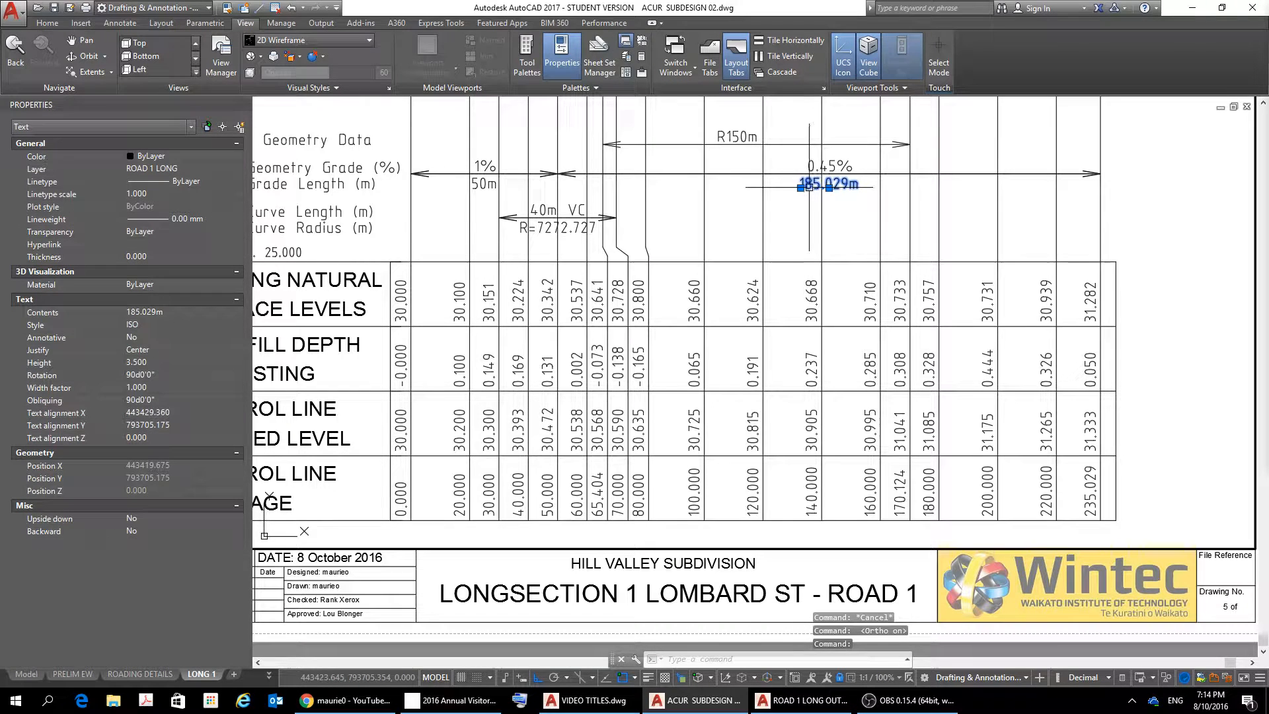
left_click(800, 188)
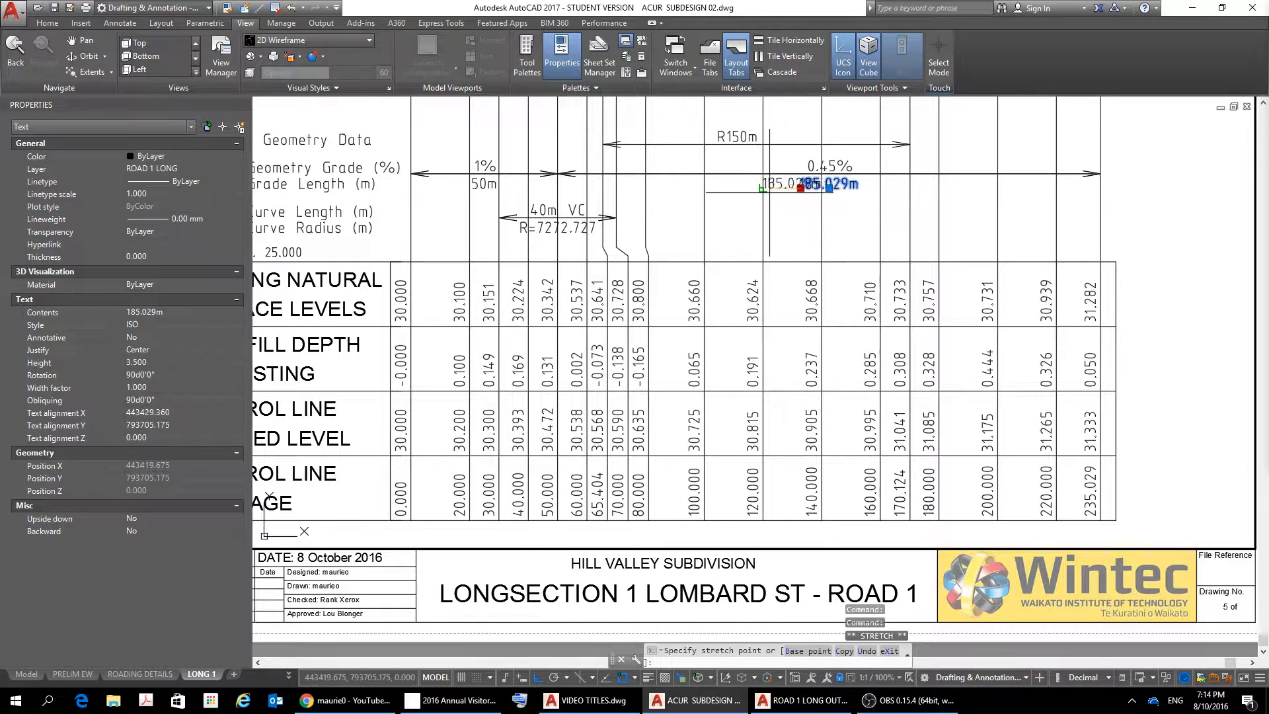
left_click(763, 188)
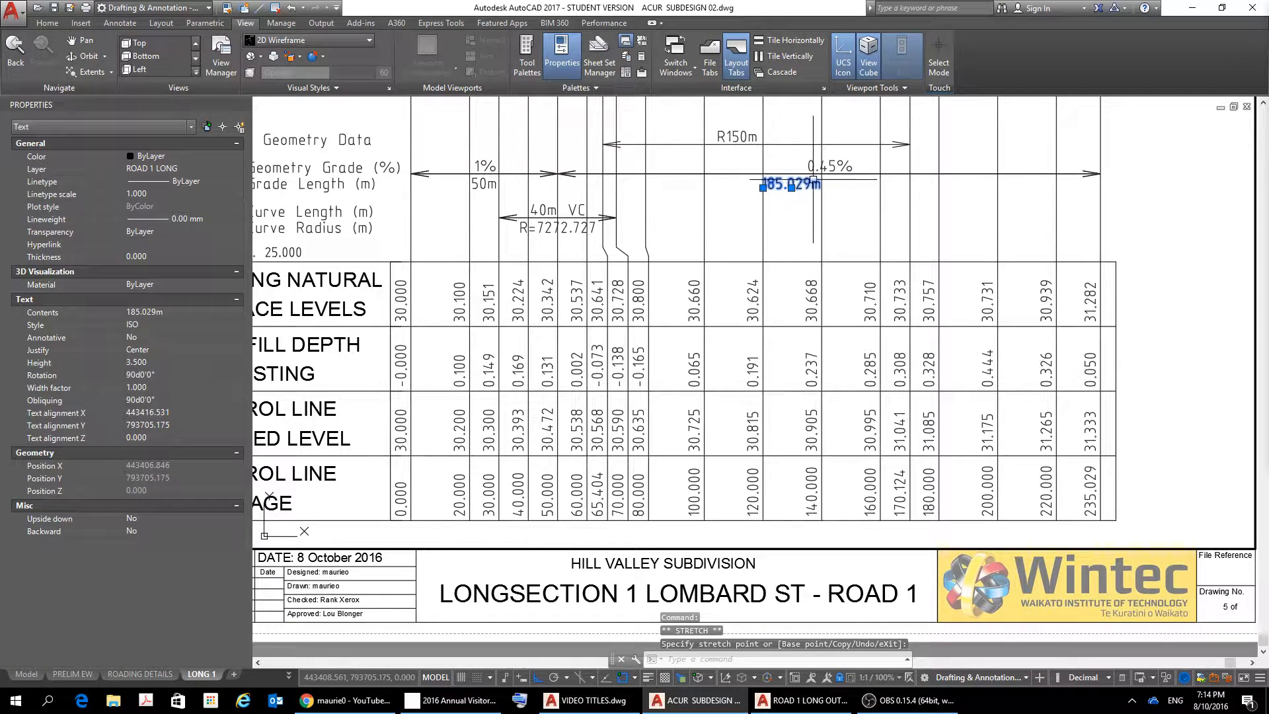
Try to reposition the 0.45% grade label above the 185.029m label by its grips
left_click(809, 165)
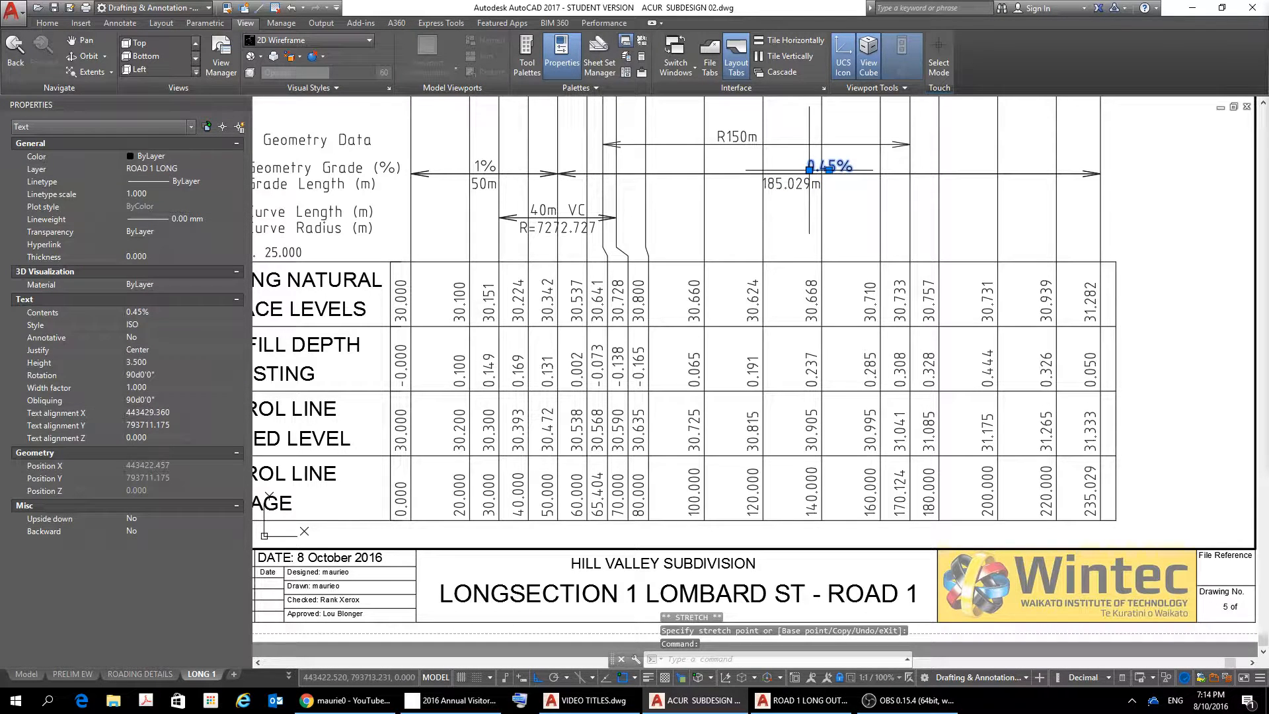
left_click(809, 170)
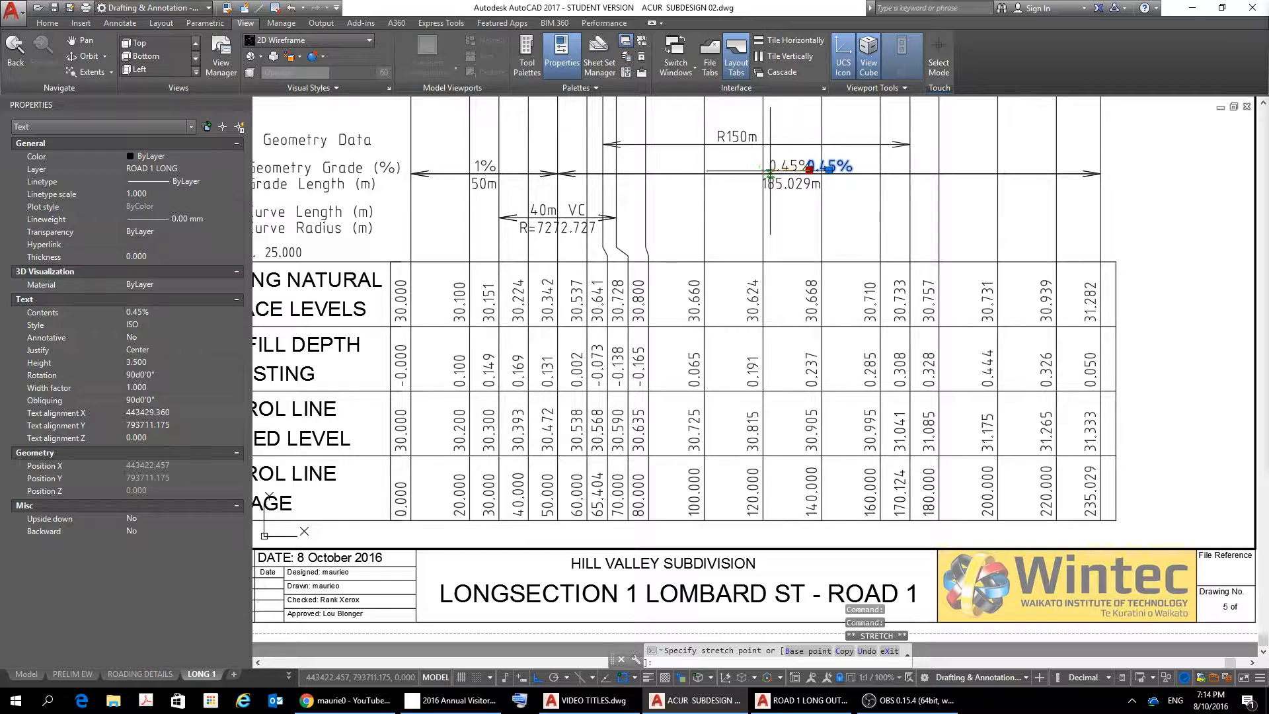
left_click(771, 170)
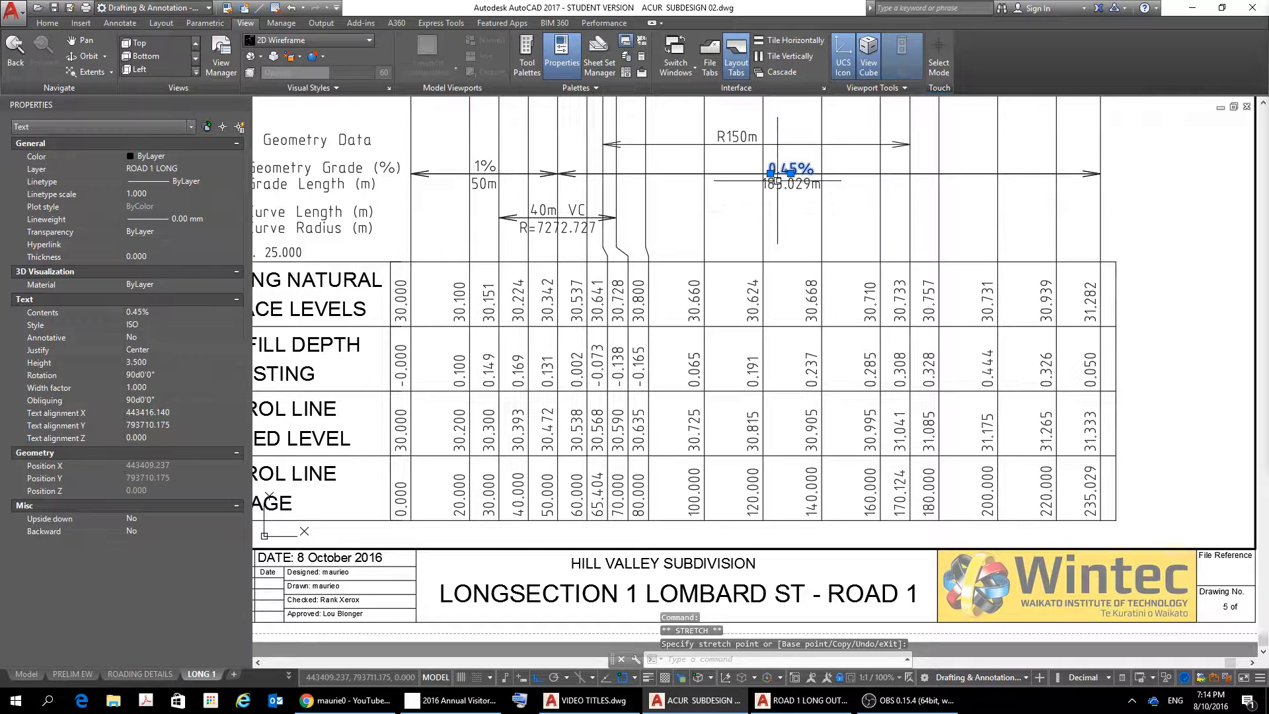
scroll(792, 183, "up", 5)
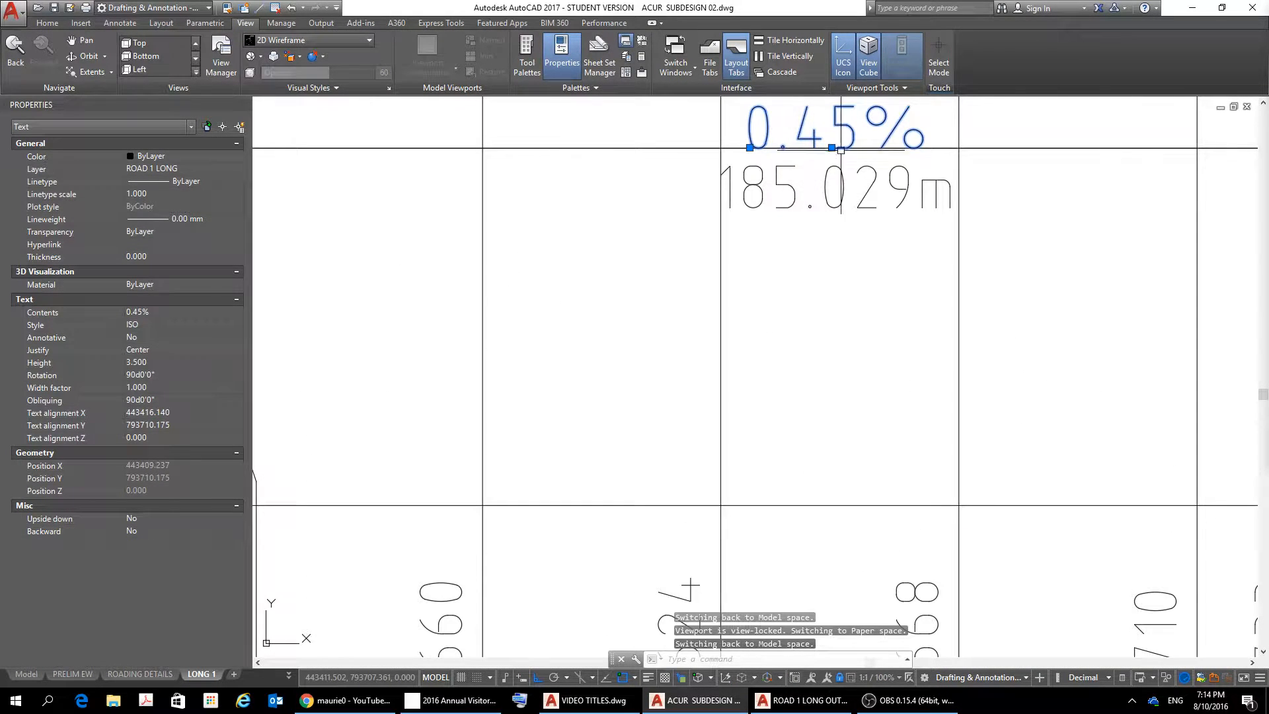
left_click(832, 147)
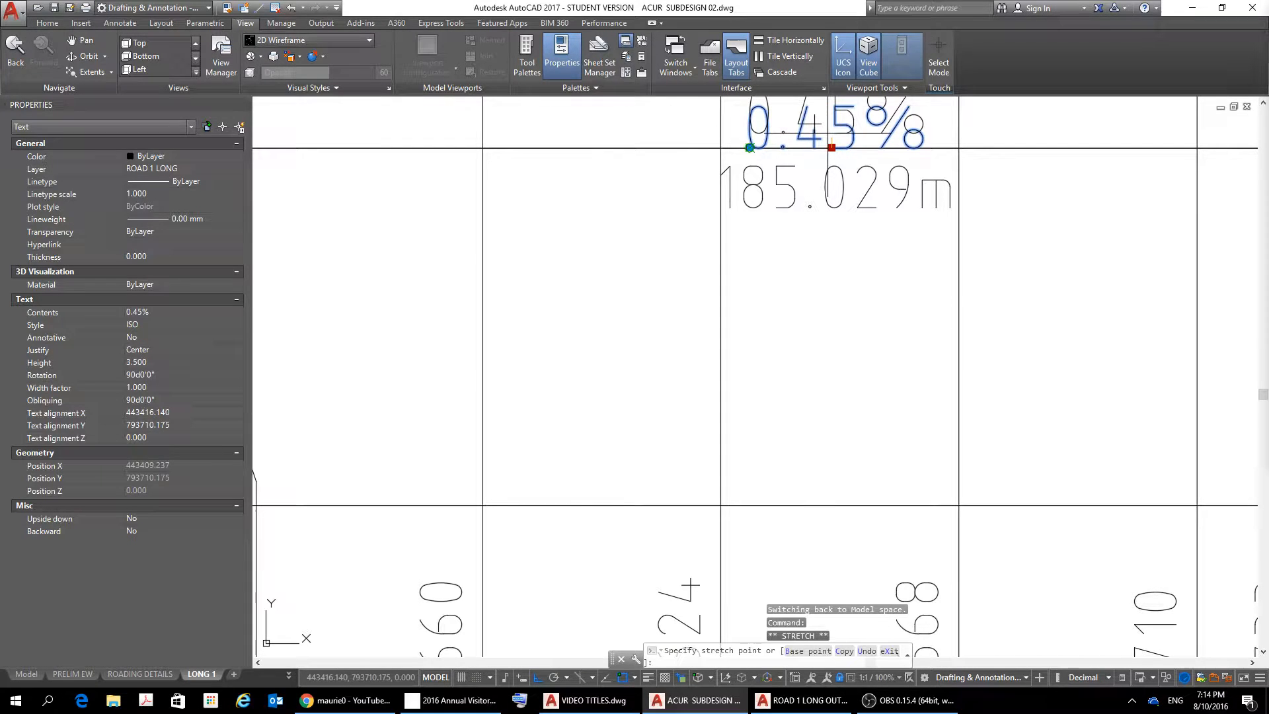
left_click(749, 146)
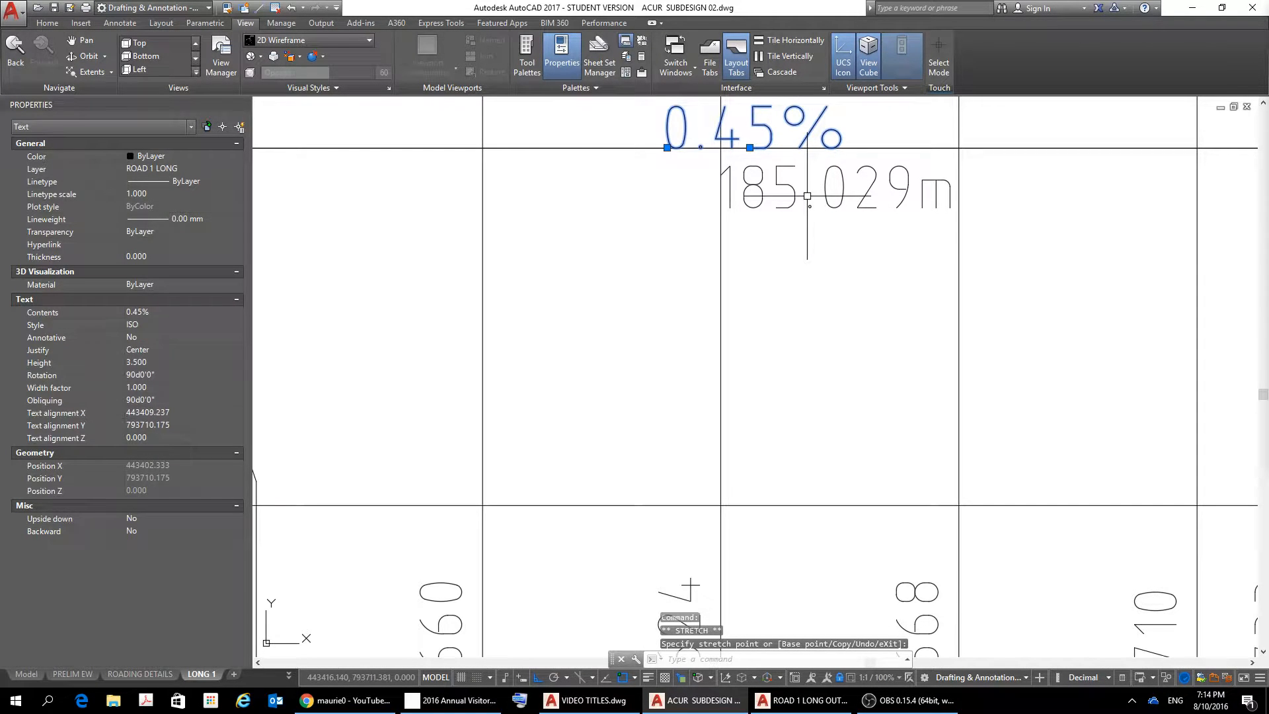
Undo both grip moves of the 0.45% grade label
key("ctrl+z")
key("ctrl+z")
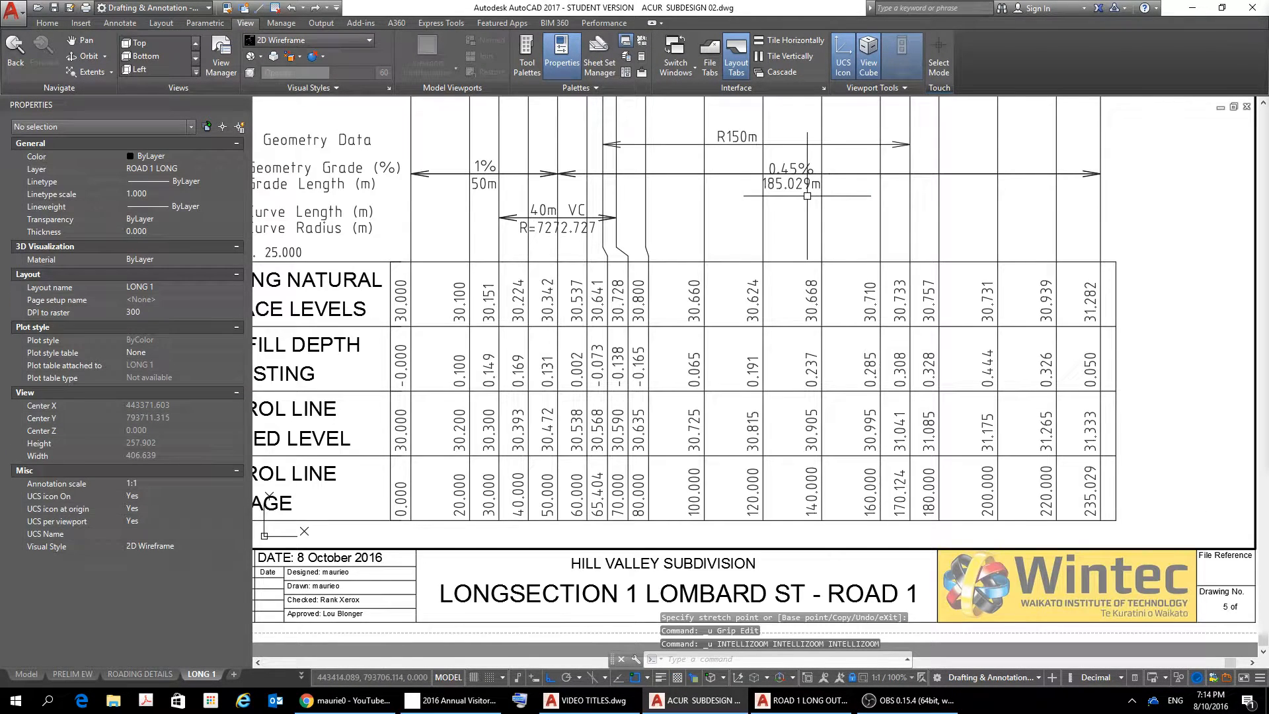
key("ctrl+z")
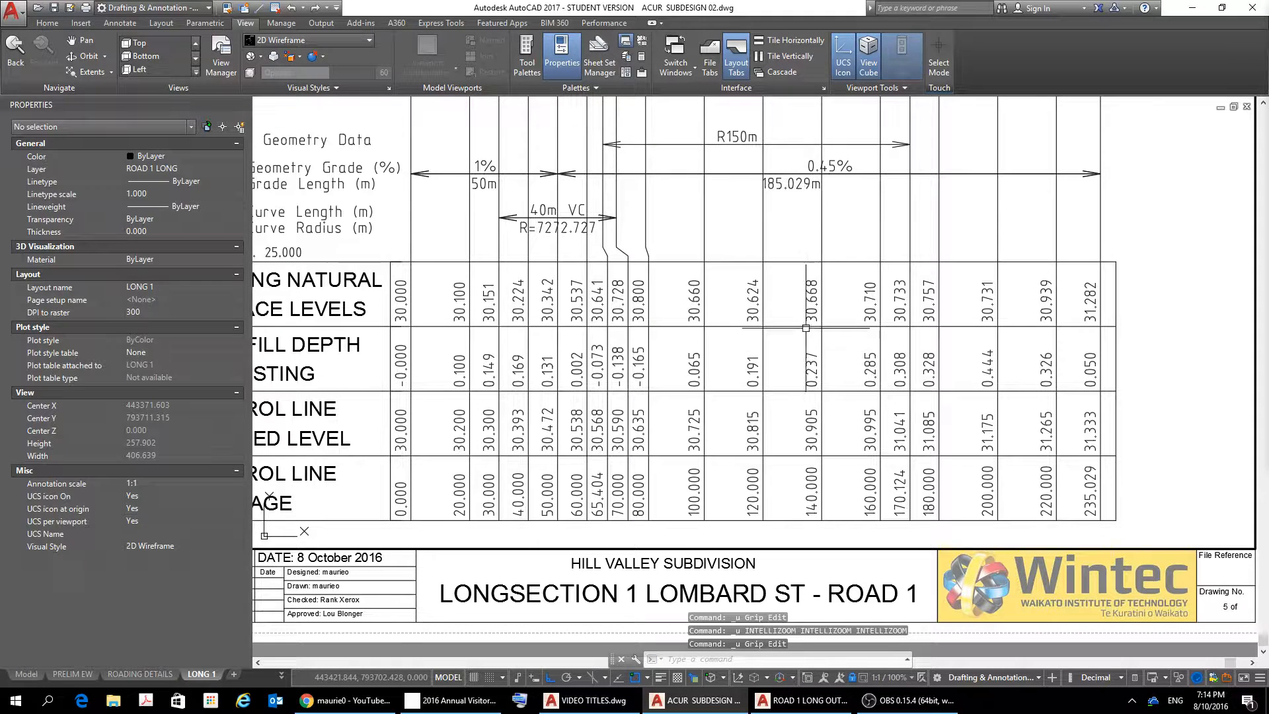
Move the 0.45% grade label straight left with the Move command so it is centred above the 185.029m label
left_click(837, 164)
right_click(856, 233)
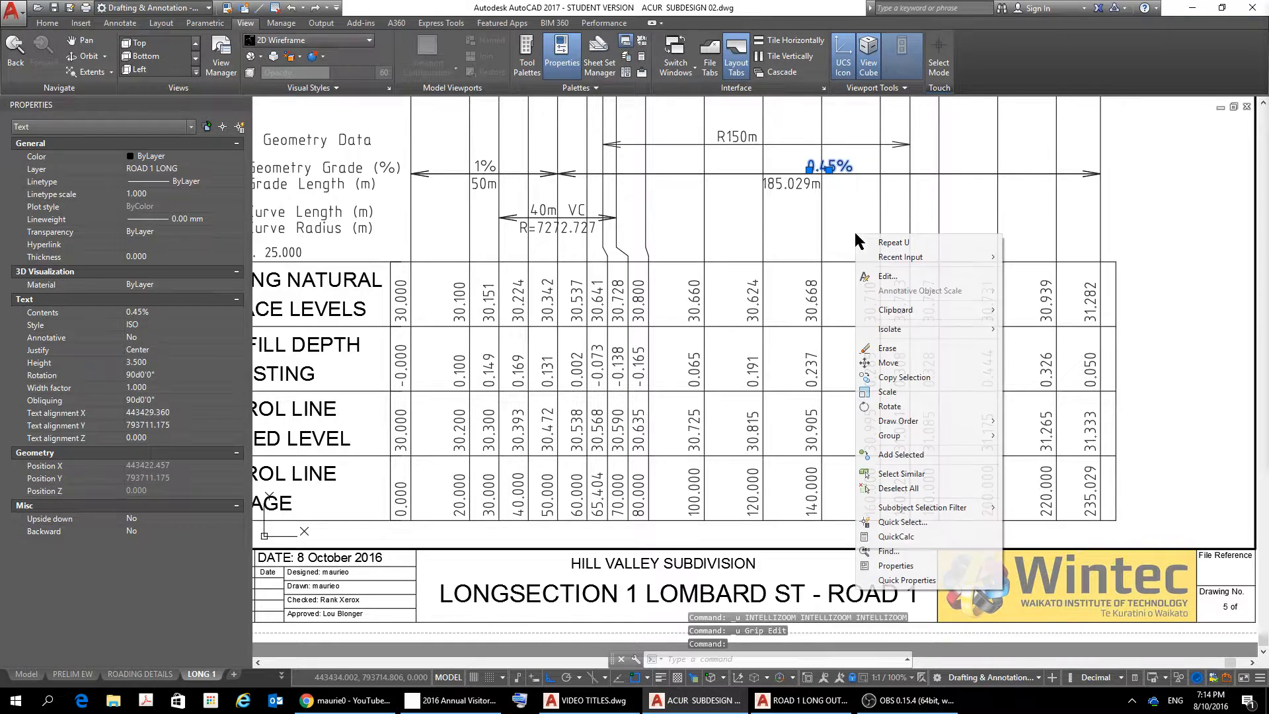
left_click(888, 364)
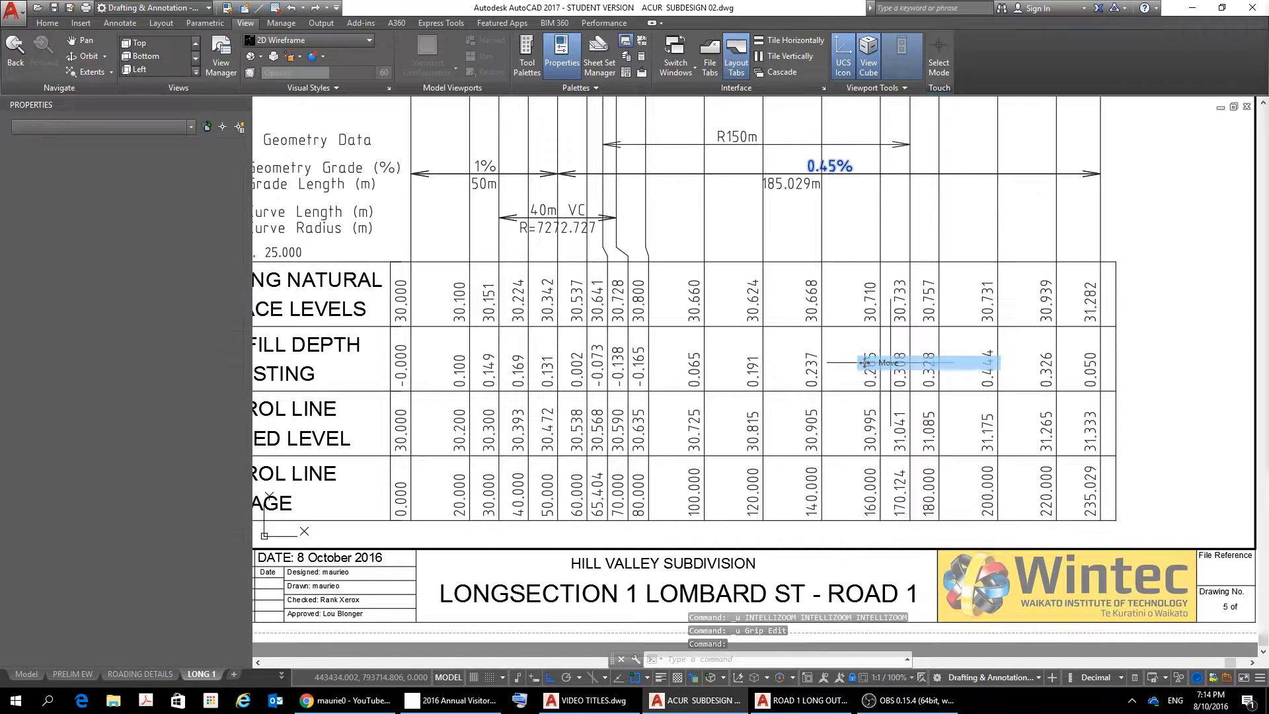
left_click(844, 190)
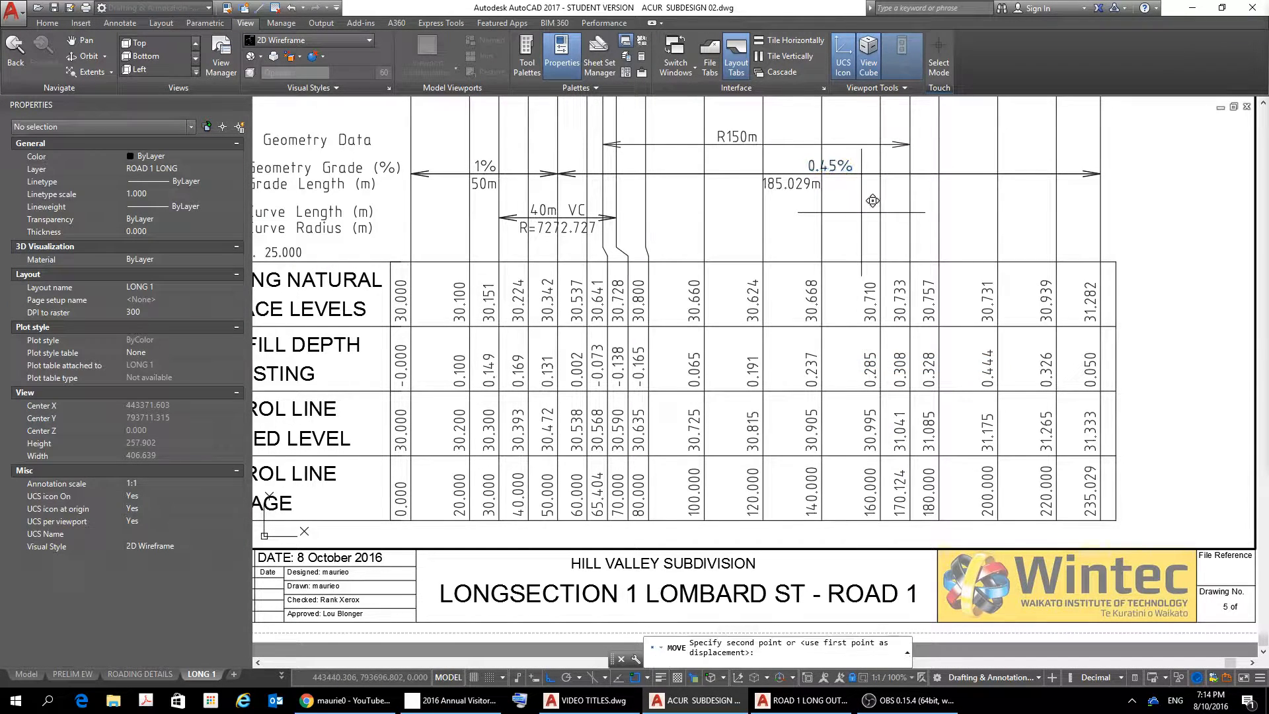
left_click(822, 213)
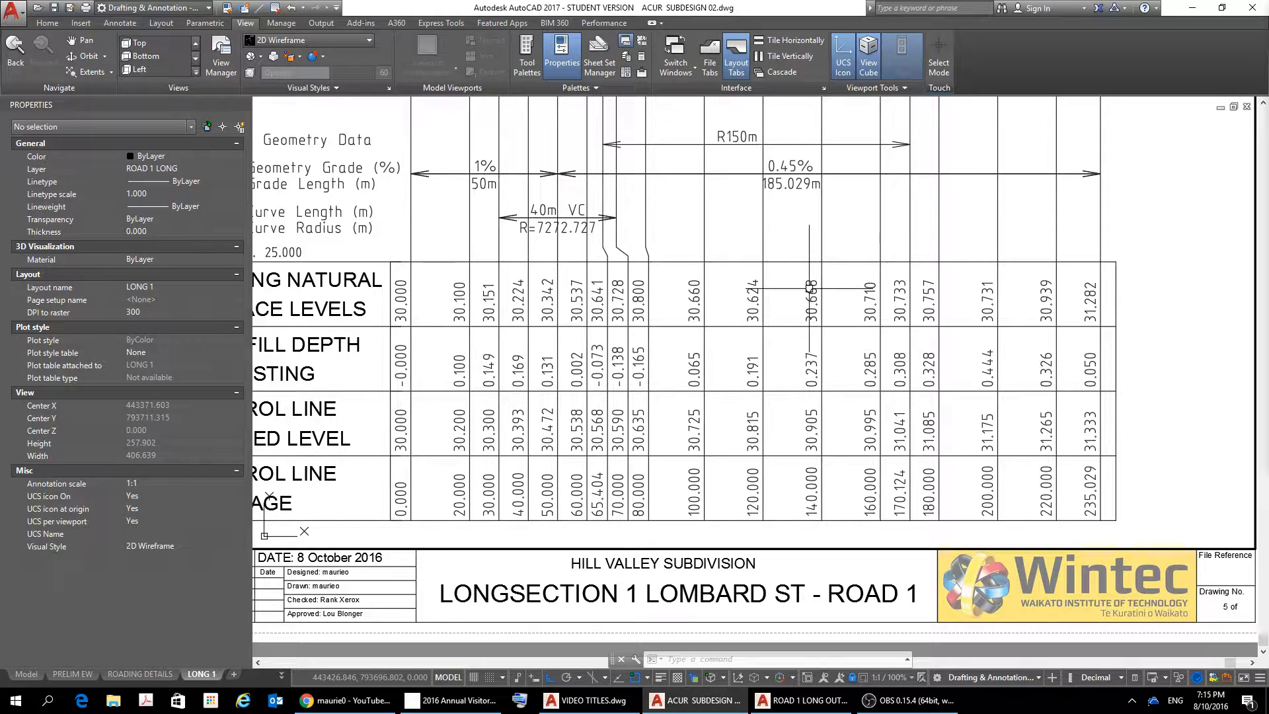
Switch to paper space and change the title block's Drawing No. text to "6 of"
scroll(754, 422, "down", 3)
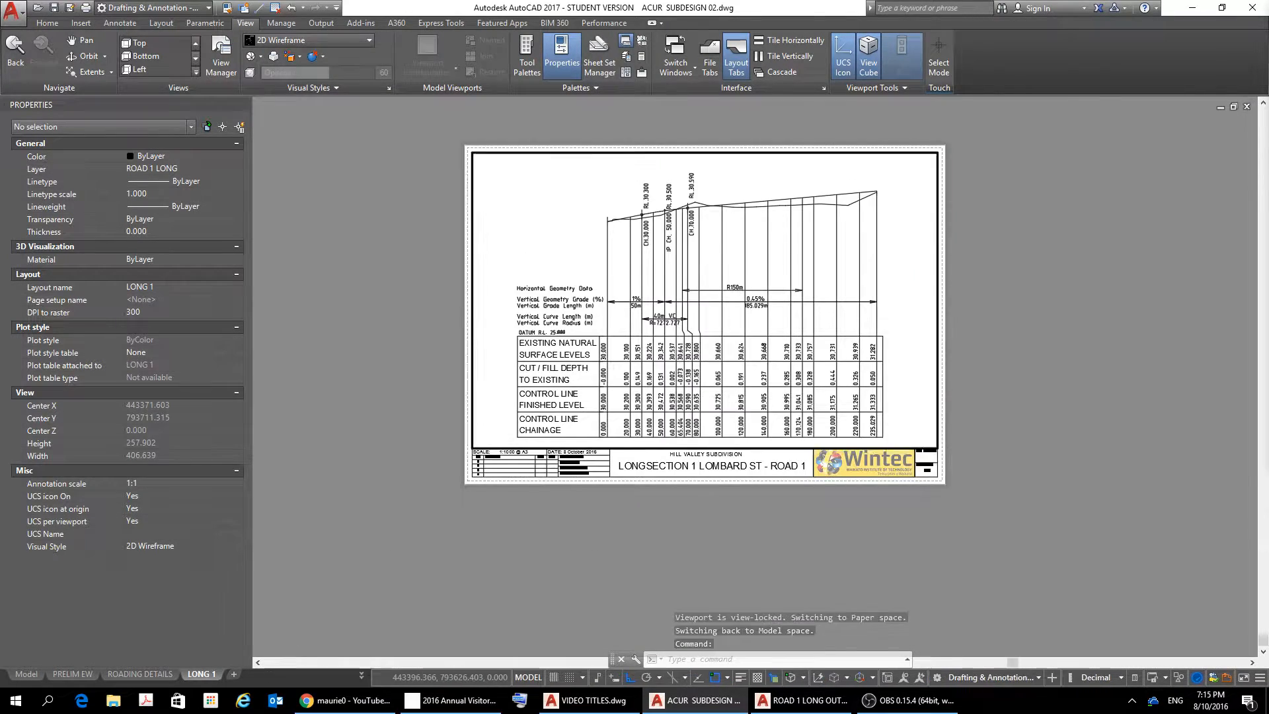
scroll(740, 391, "up", 5)
scroll(740, 392, "down", 4)
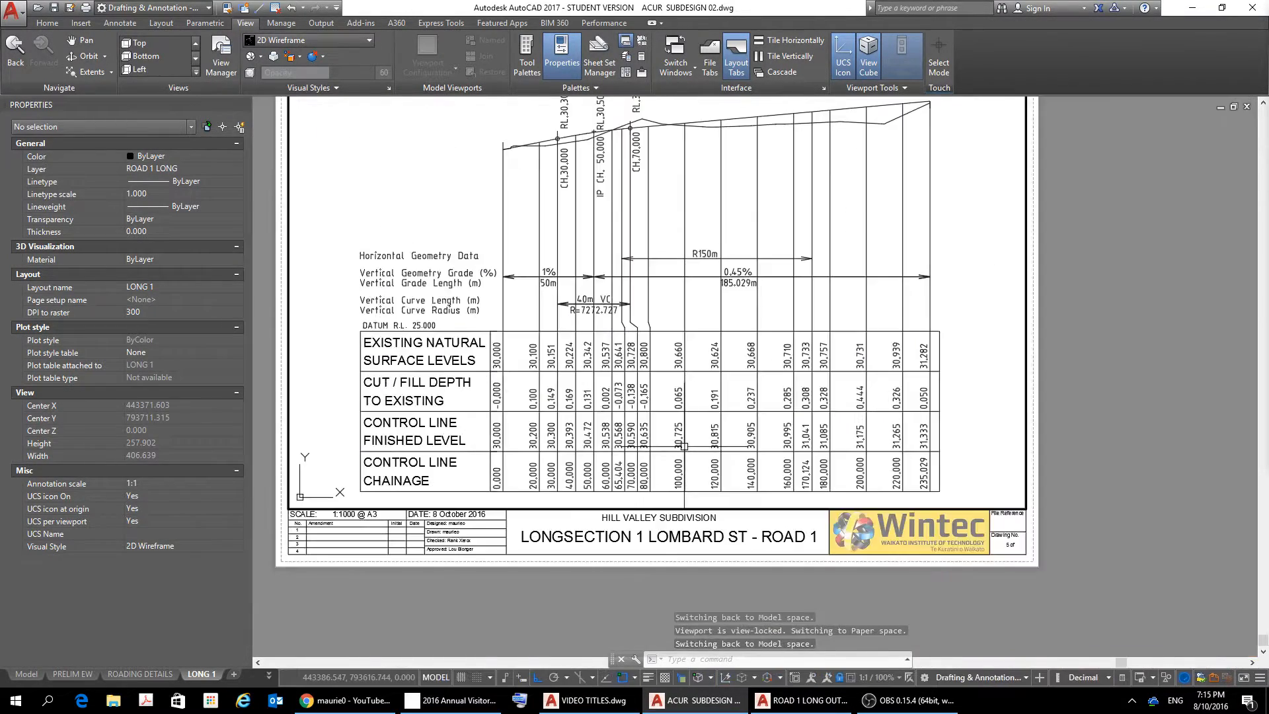
scroll(1088, 569, "up", 8)
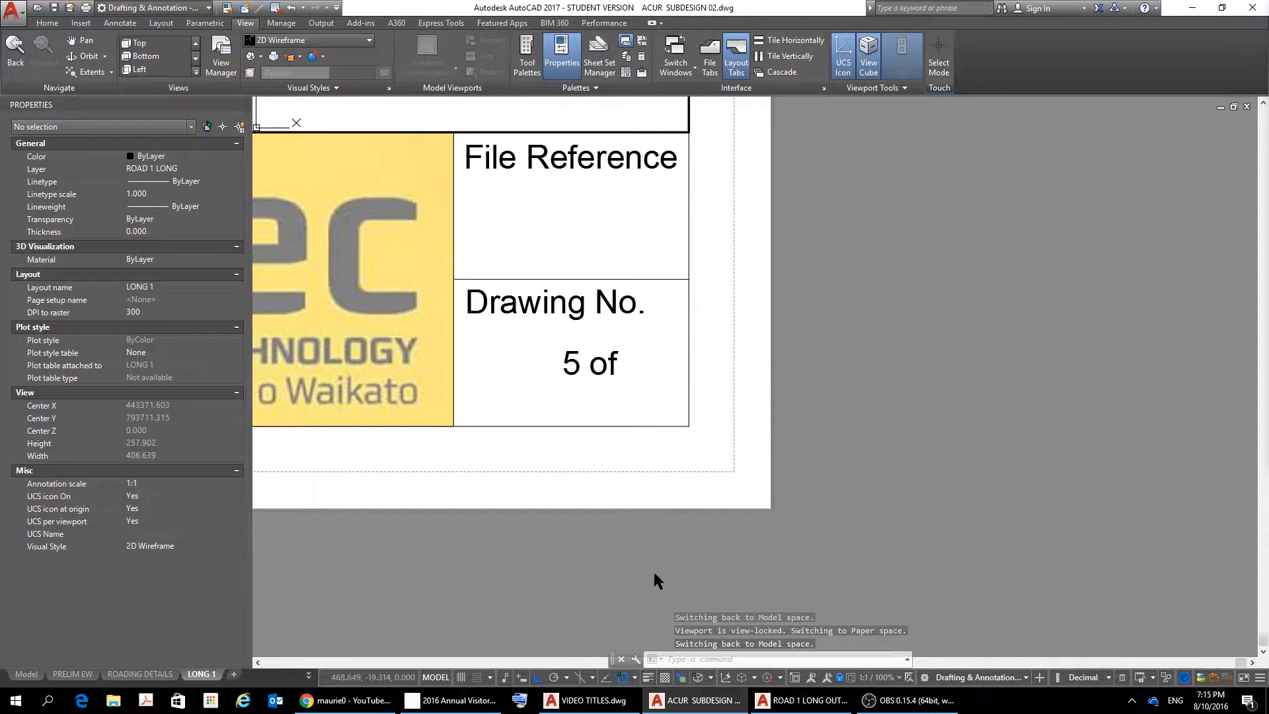
left_click(428, 675)
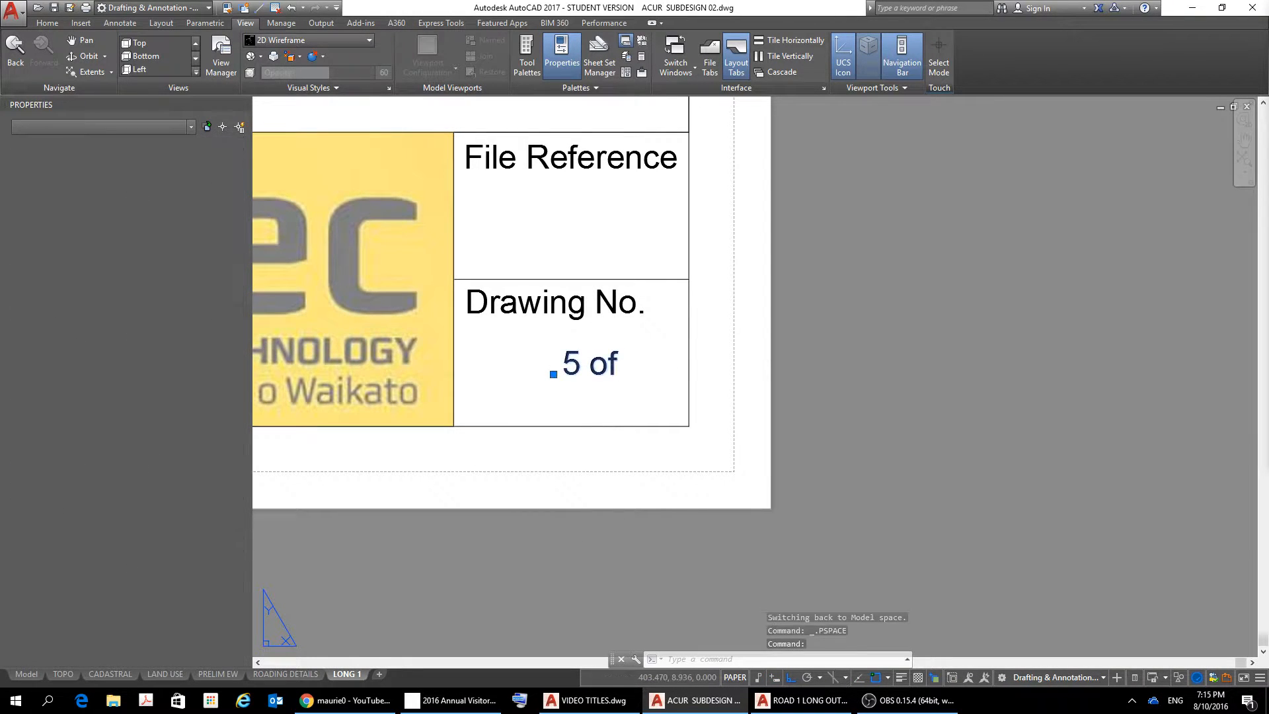
double_click(587, 367)
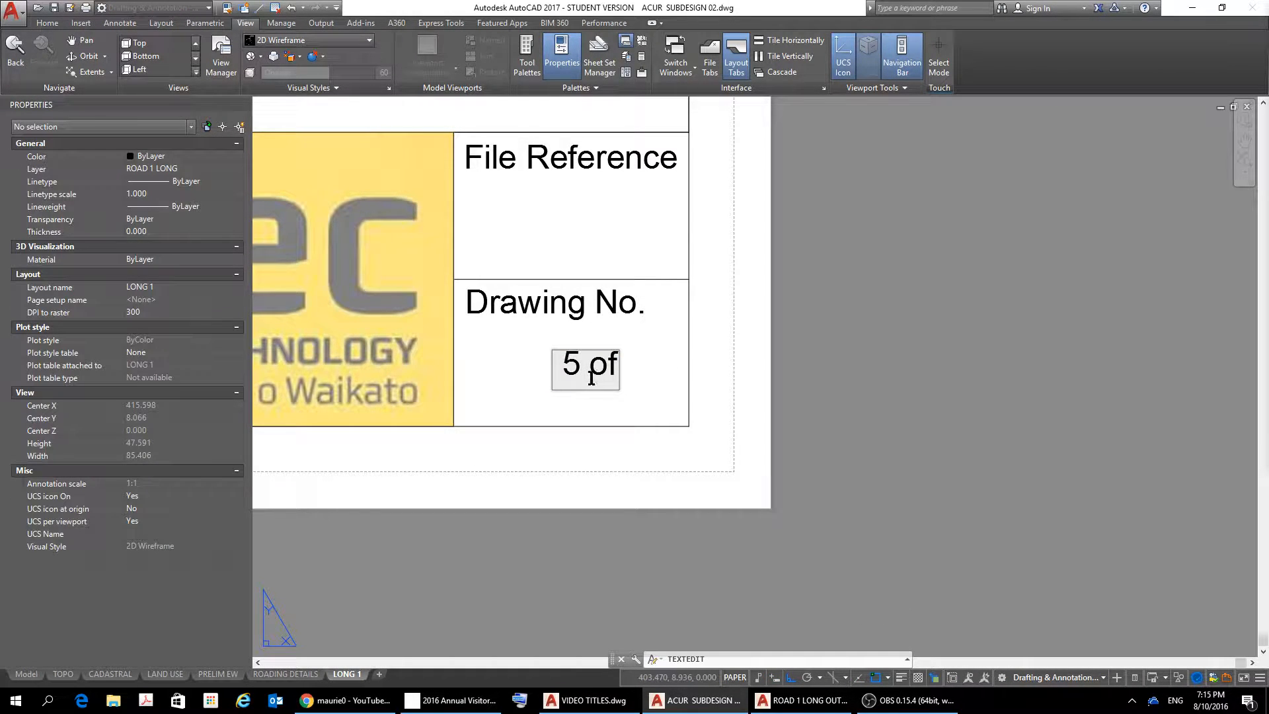
key("BackSpace")
type("6")
key("Return")
End the text editing, return to model space and set the existing ground polyline's linetype to traverse
scroll(486, 305, "down", 12)
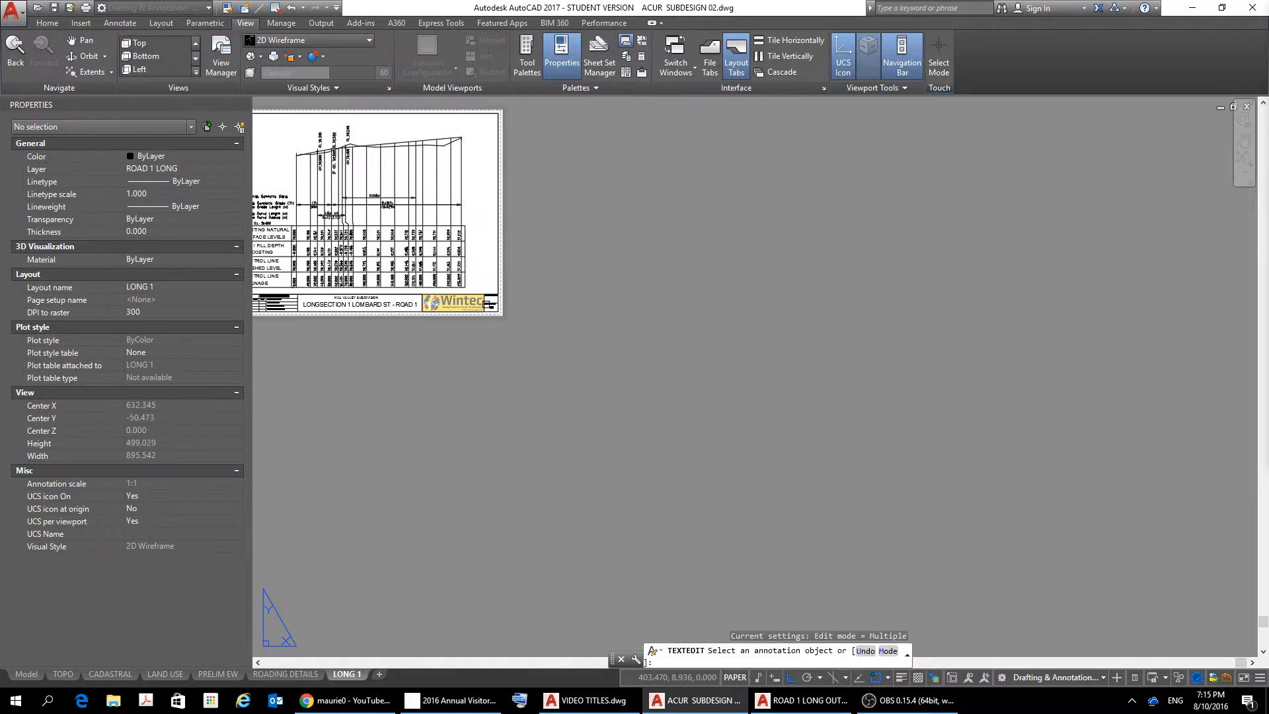
middle_click_drag(526, 309, 829, 289)
scroll(617, 181, "up", 6)
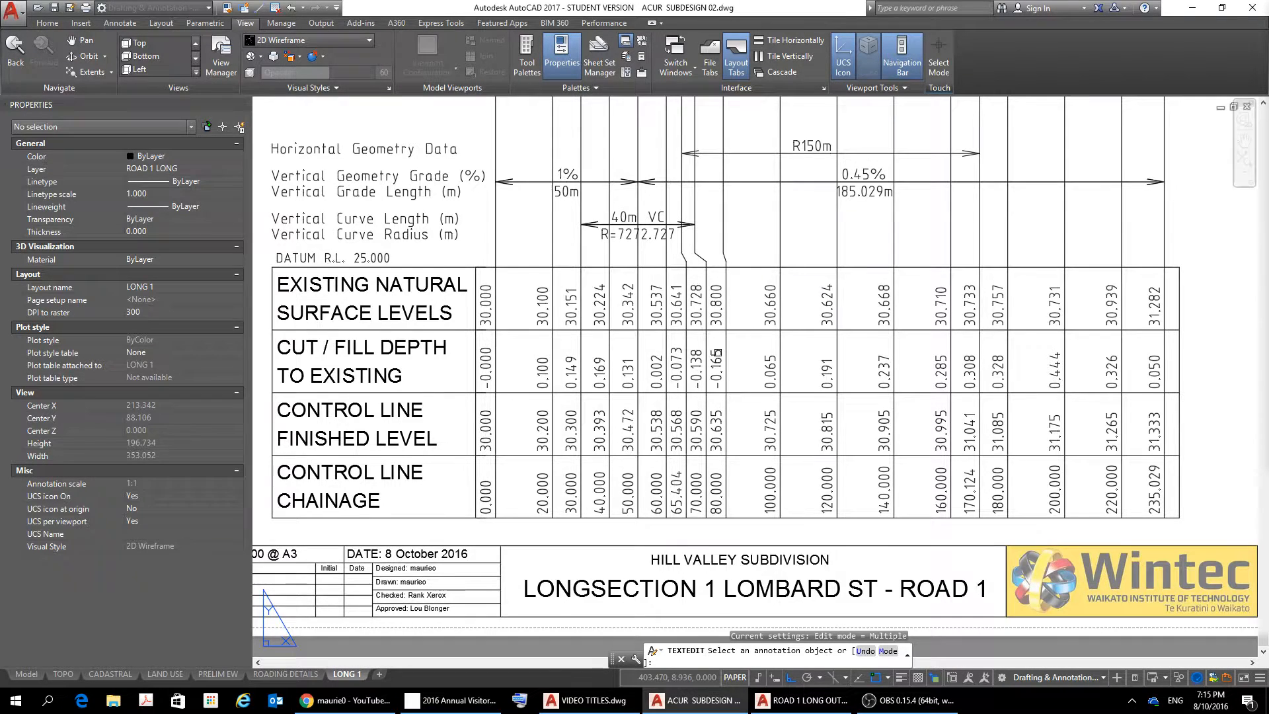
scroll(717, 355, "down", 2)
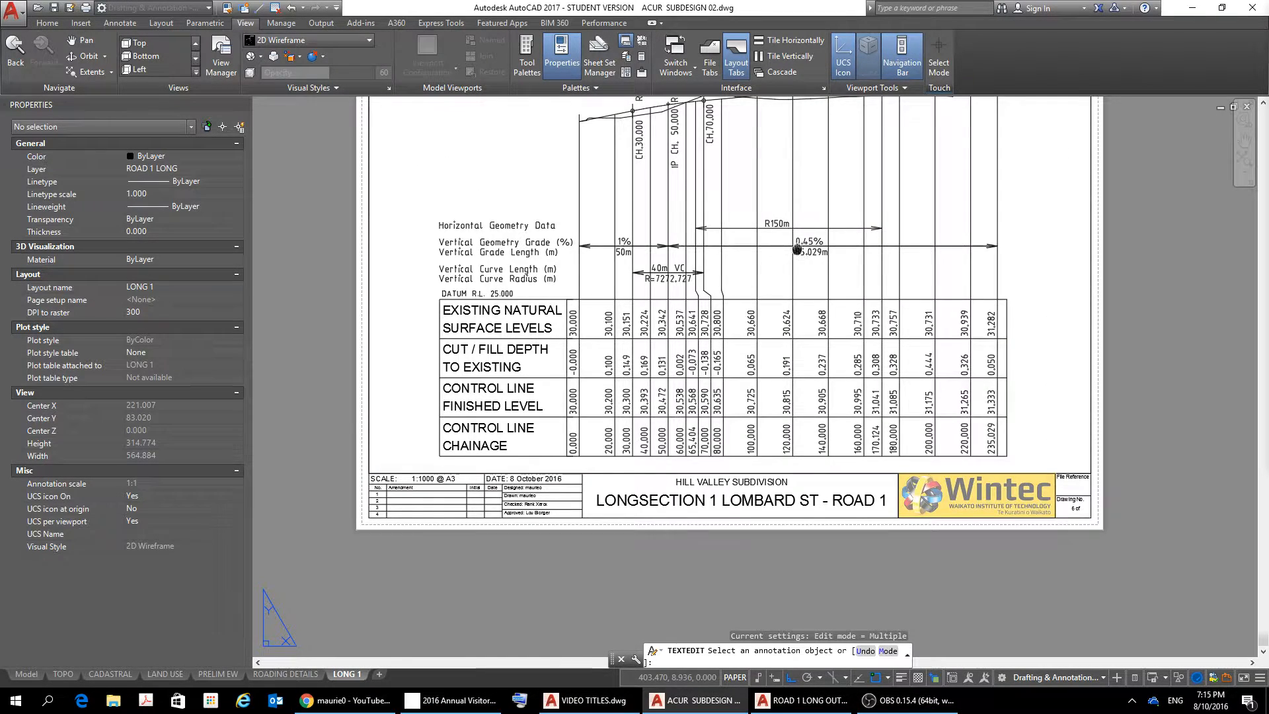
middle_click_drag(797, 249, 808, 322)
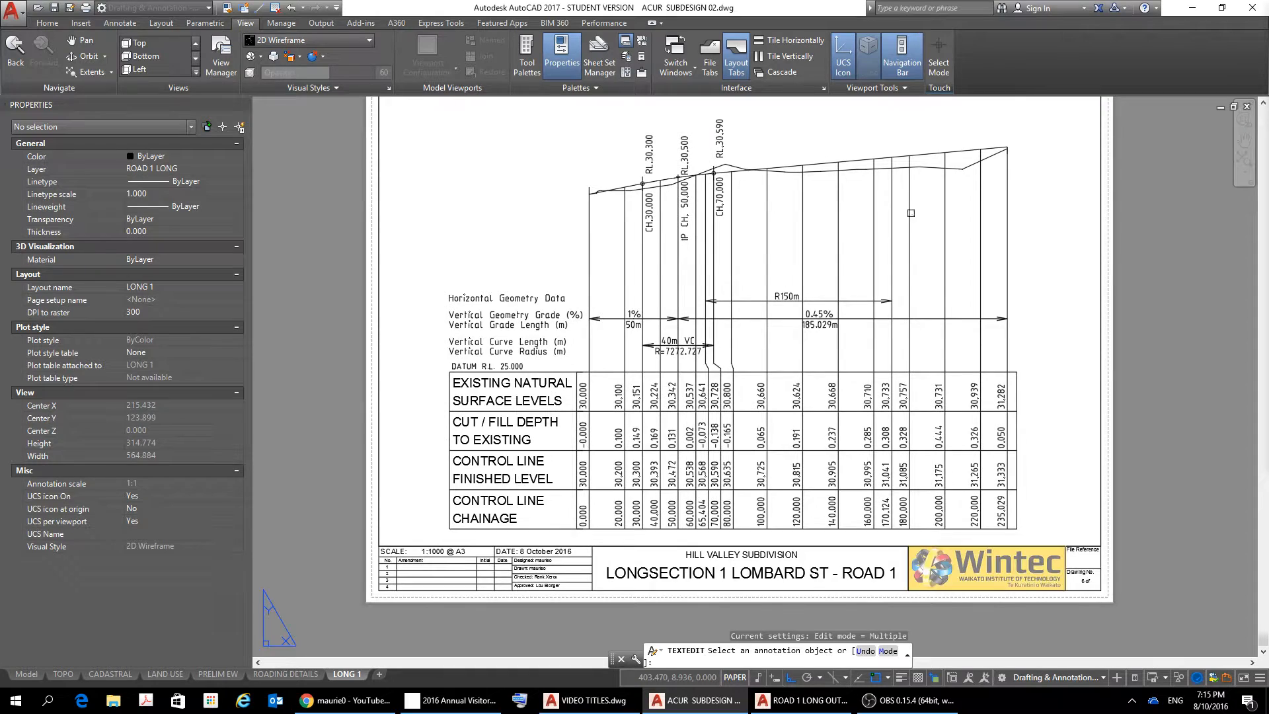
scroll(925, 185, "up", 4)
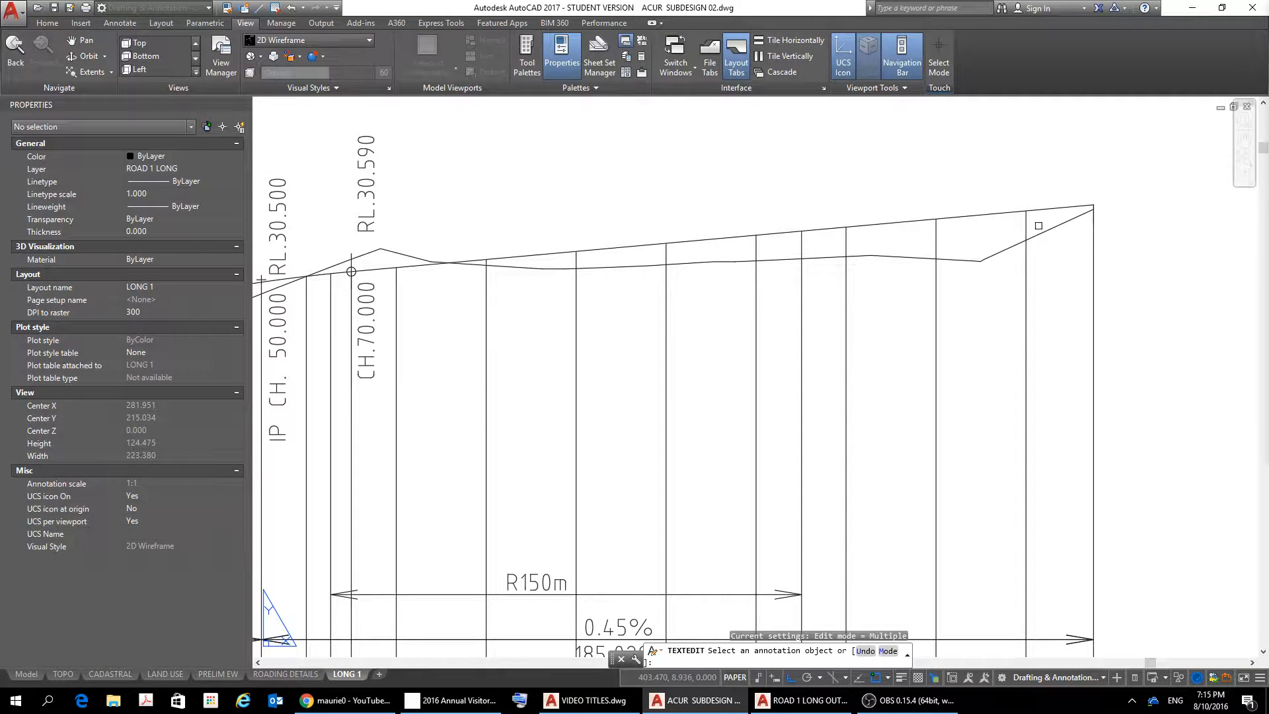
left_click(1004, 251)
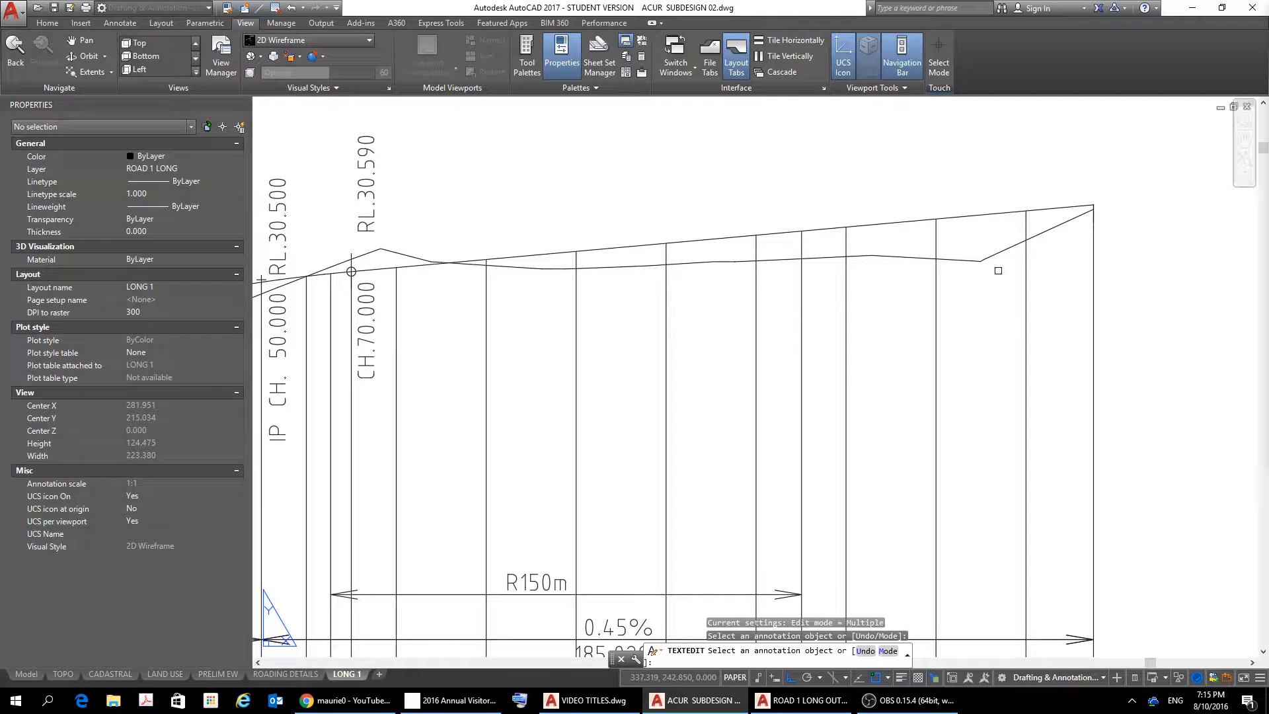
key("Escape")
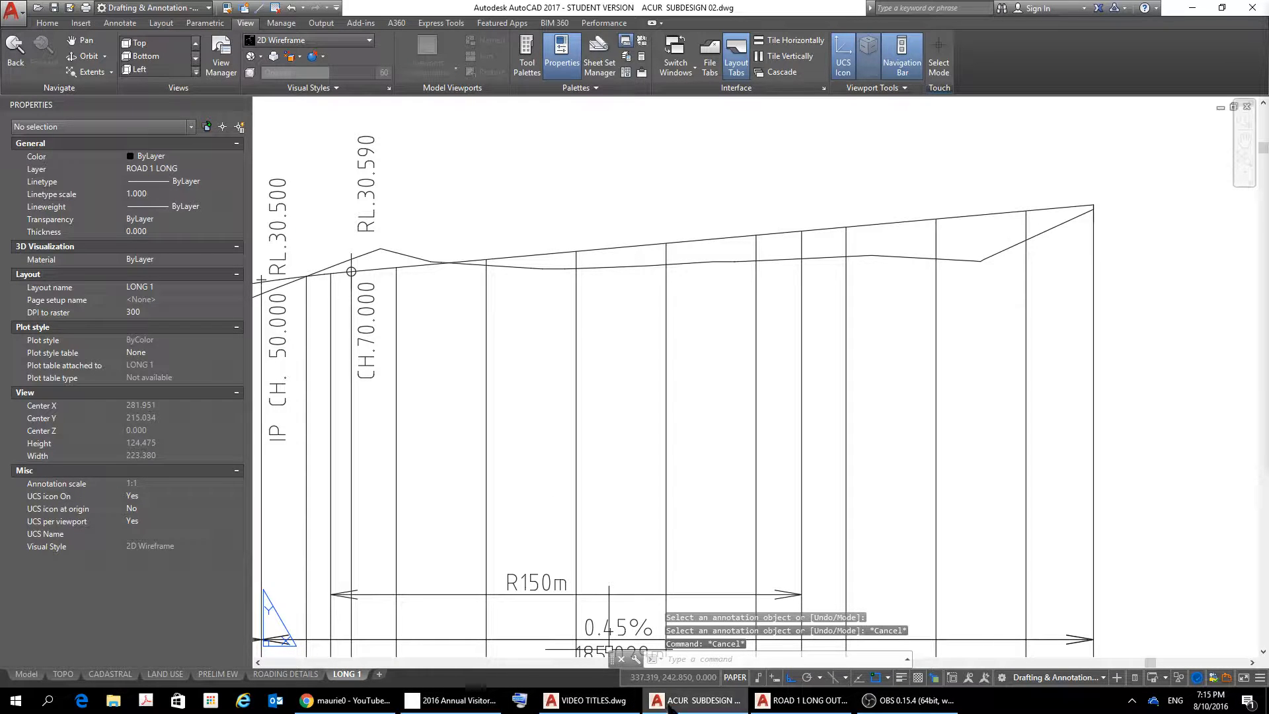
left_click(735, 677)
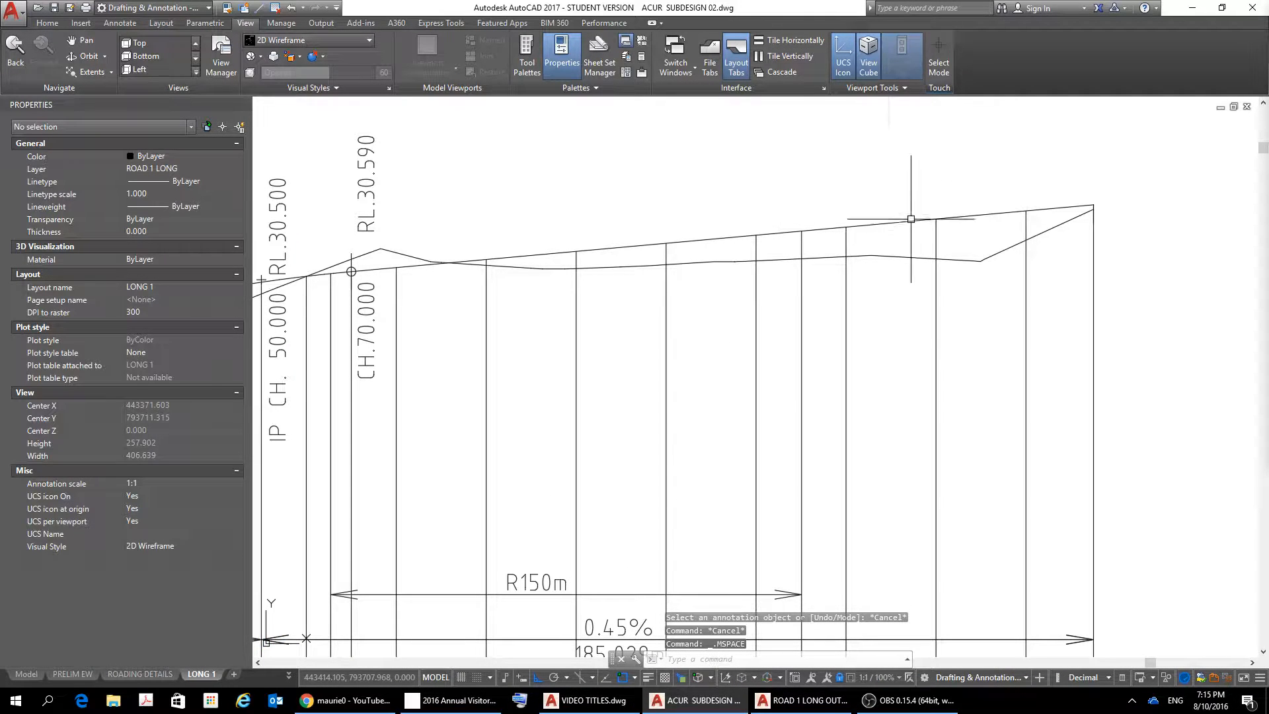
left_click(996, 254)
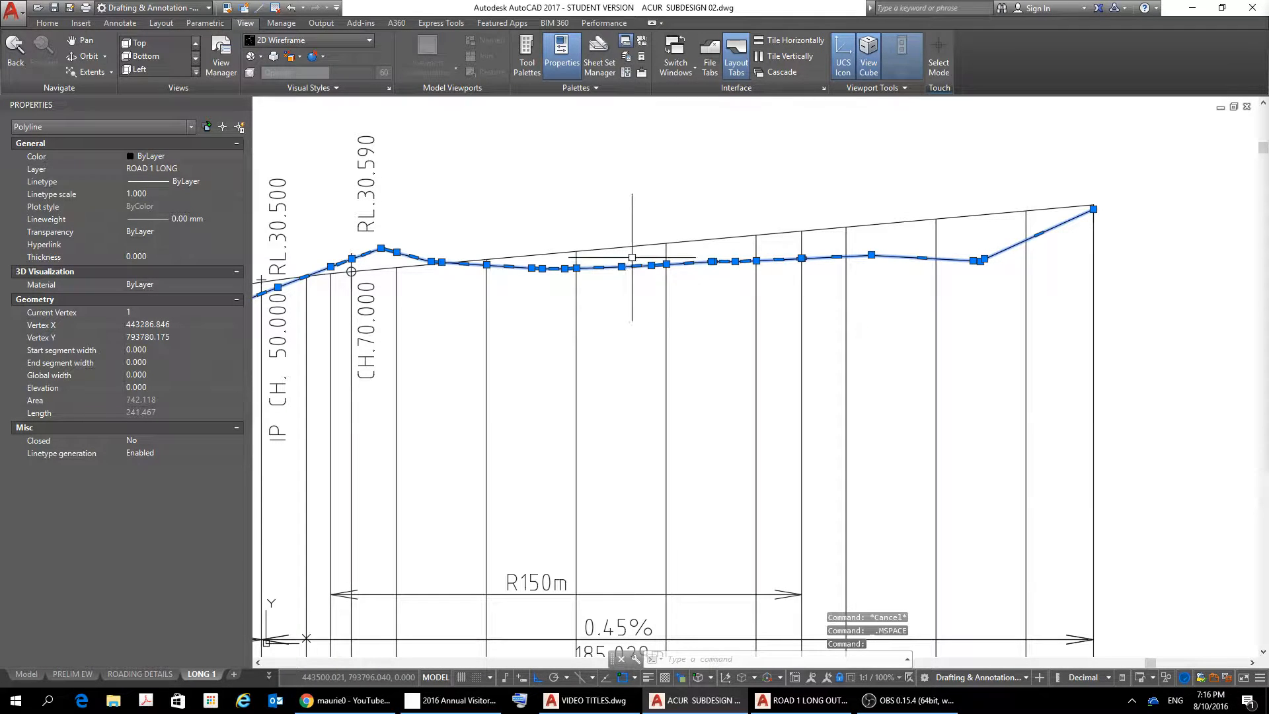
left_click(42, 25)
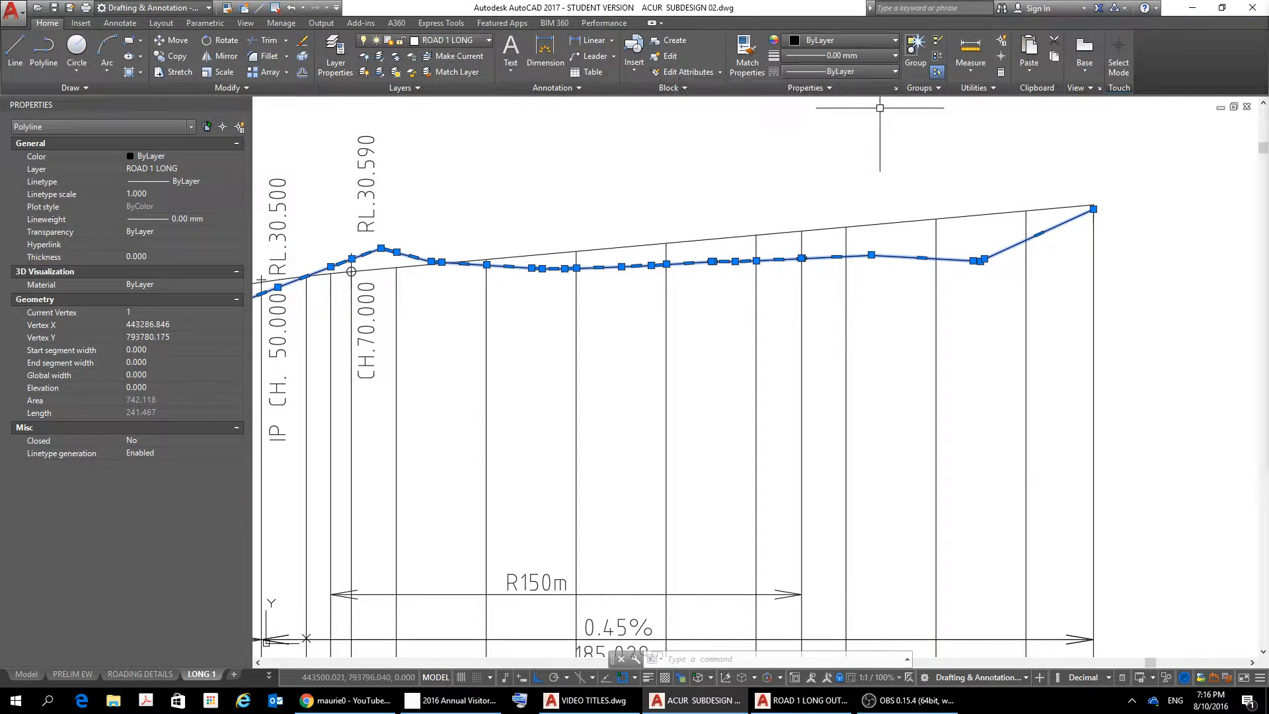
left_click(891, 72)
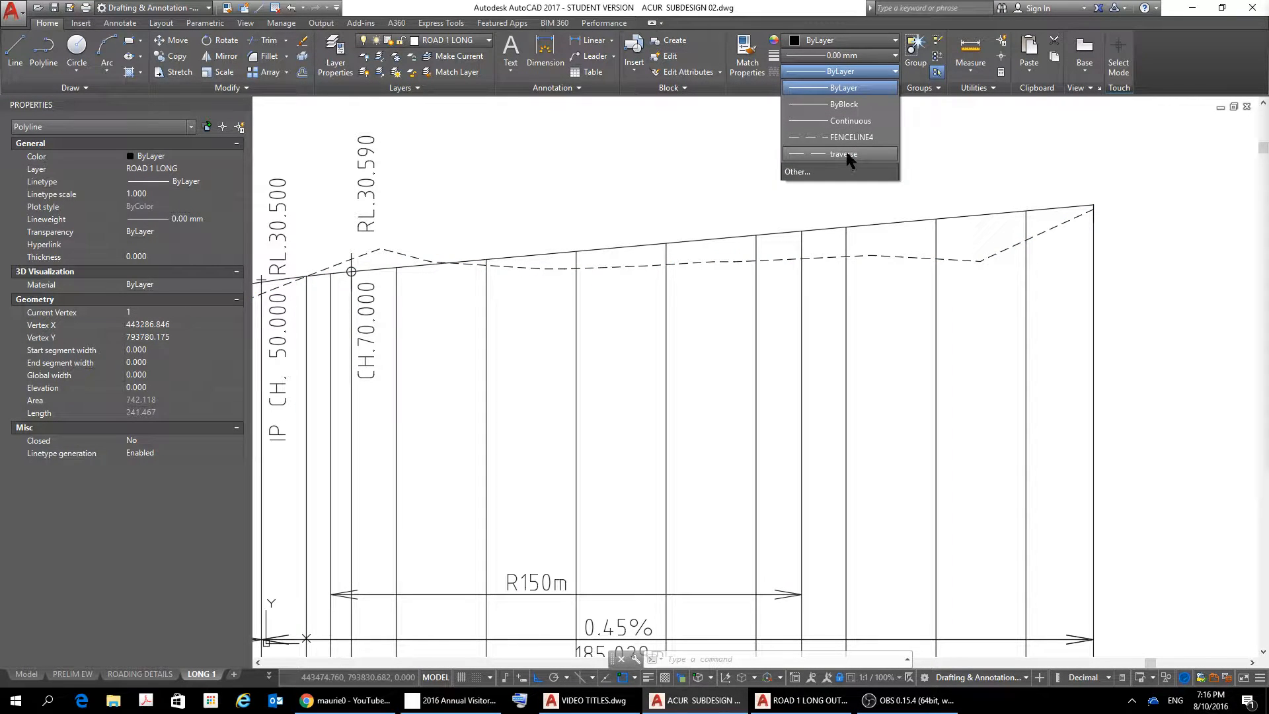
left_click(844, 152)
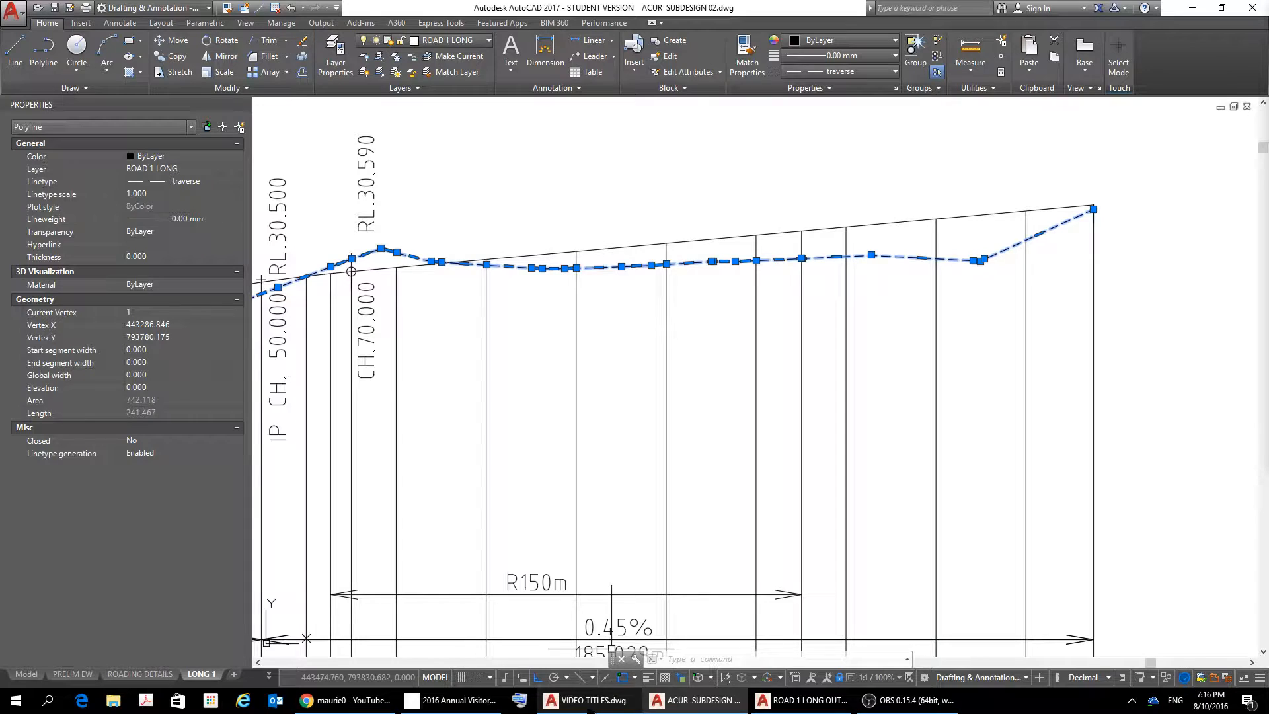
key("Escape")
key("Escape")
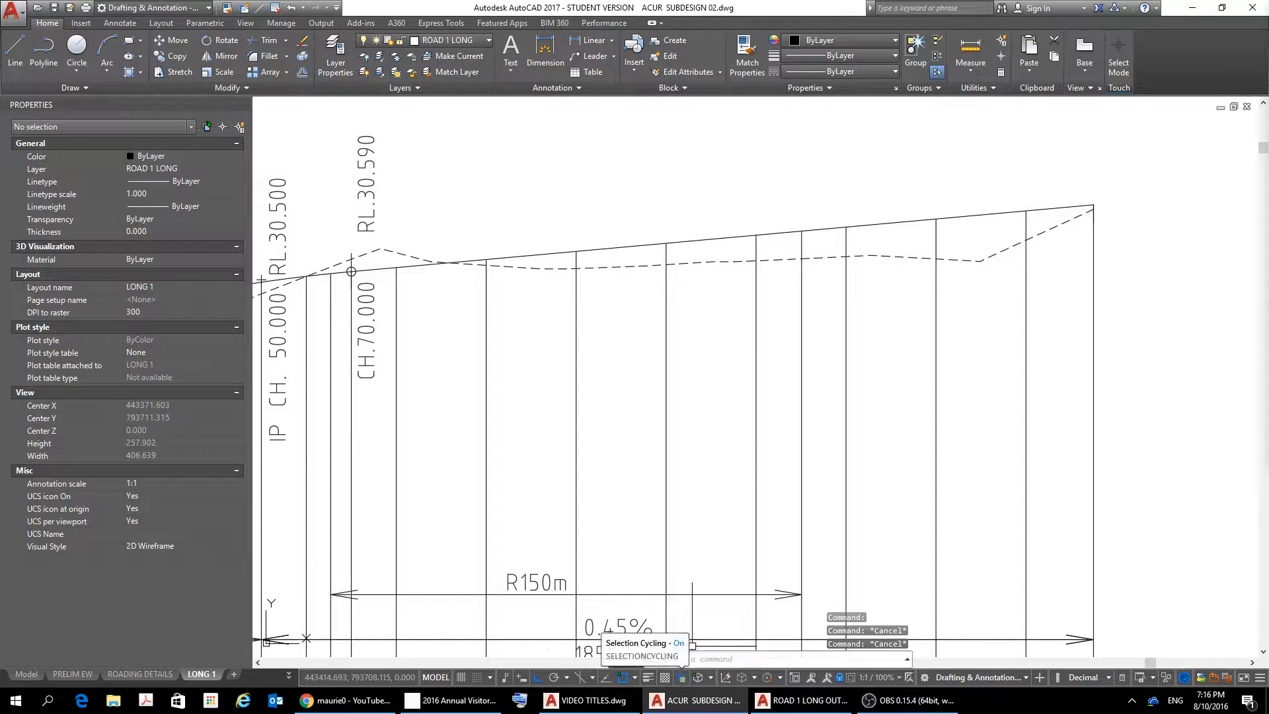
scroll(728, 516, "down", 3)
scroll(813, 505, "up", 4)
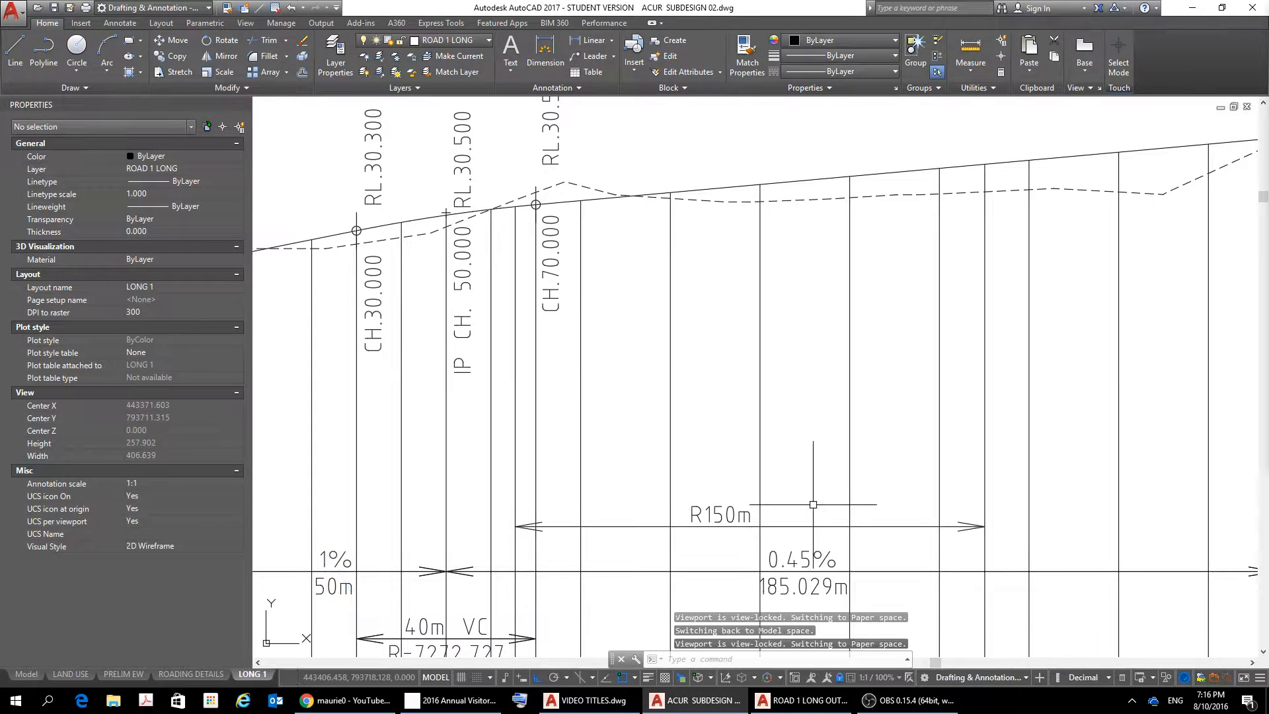
scroll(813, 505, "down", 2)
middle_click_drag(828, 501, 835, 450)
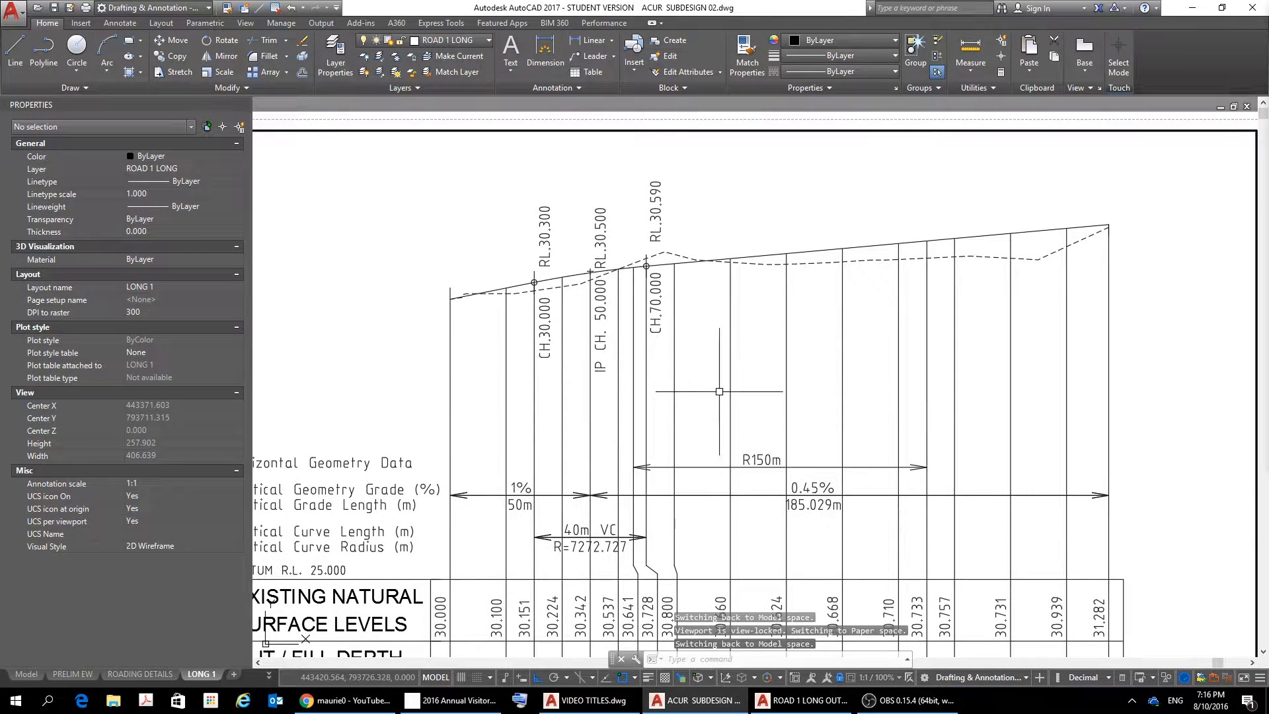
scroll(720, 394, "down", 2)
middle_click_drag(720, 394, 742, 228)
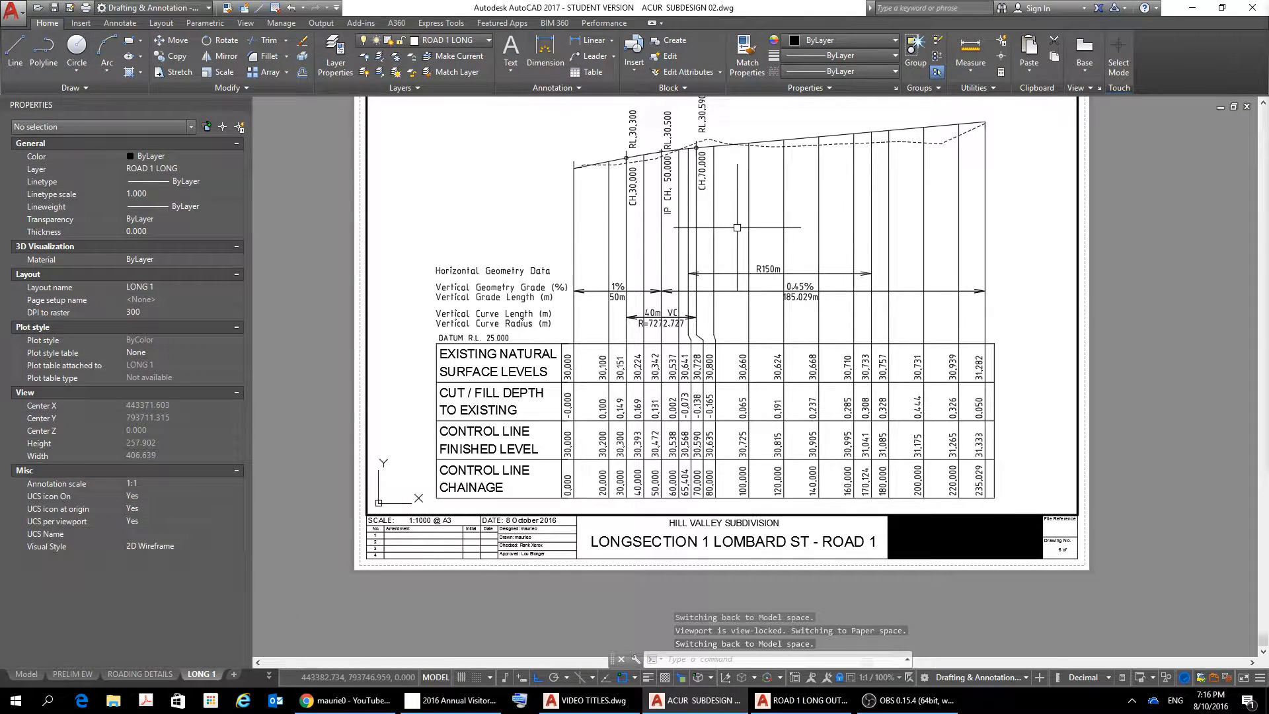
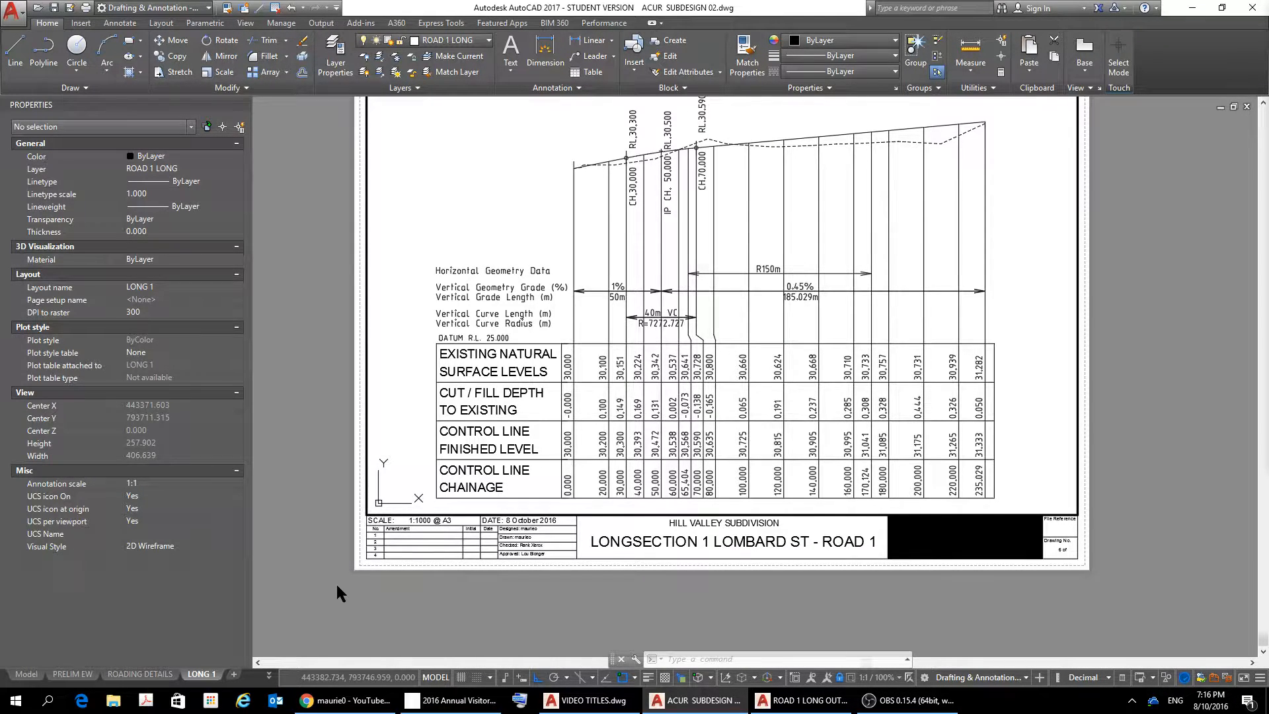
Switch to paper space at the scale and amendment area of the title block
scroll(420, 575, "up", 6)
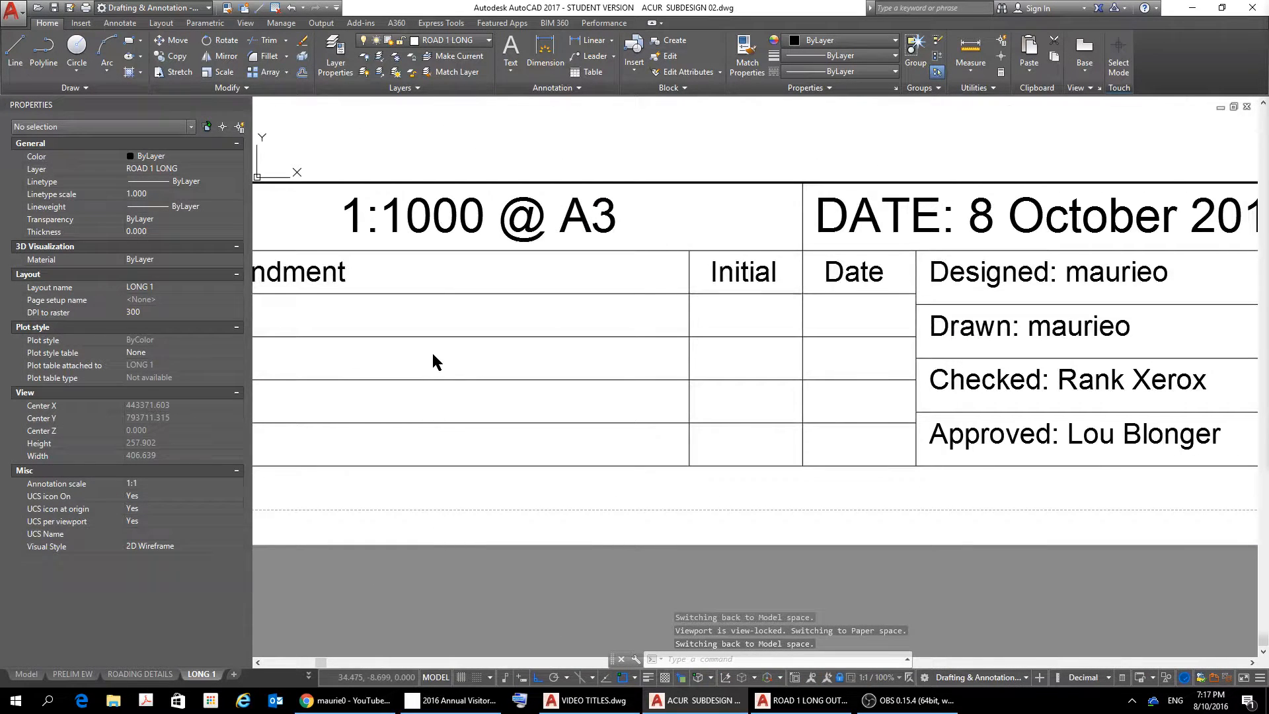
scroll(423, 356, "down", 2)
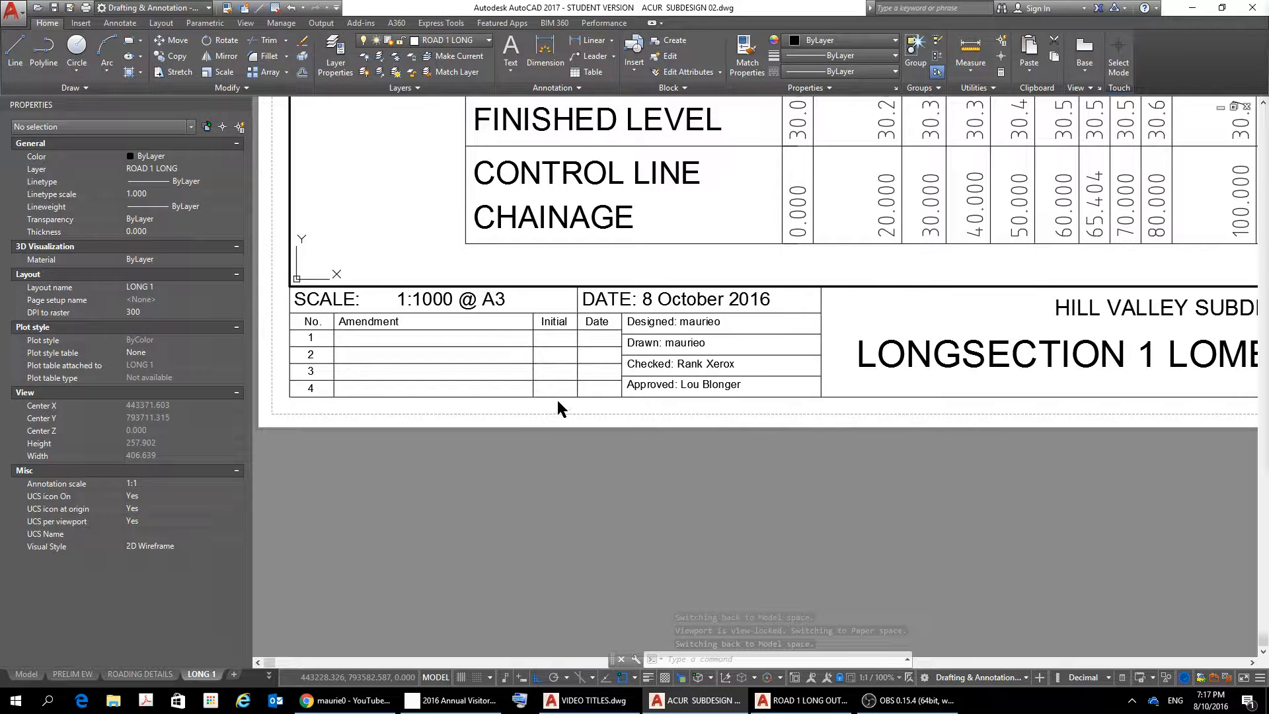
left_click(436, 678)
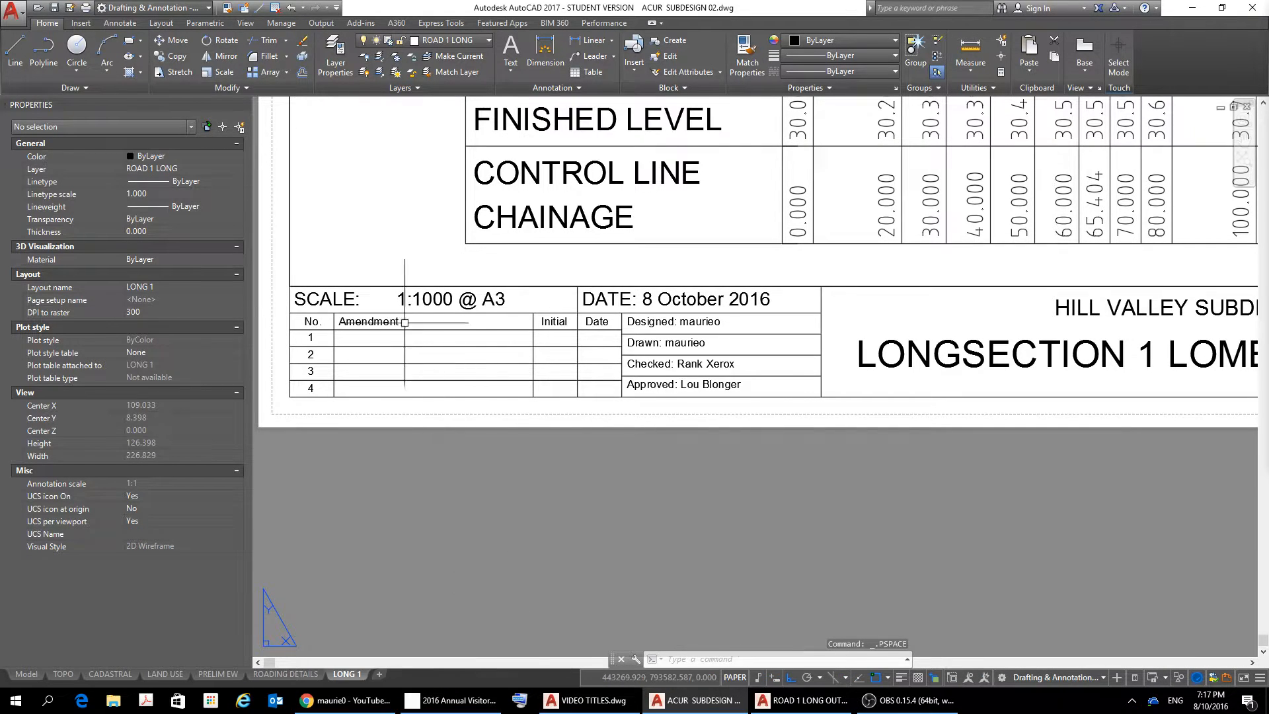
double_click(433, 301)
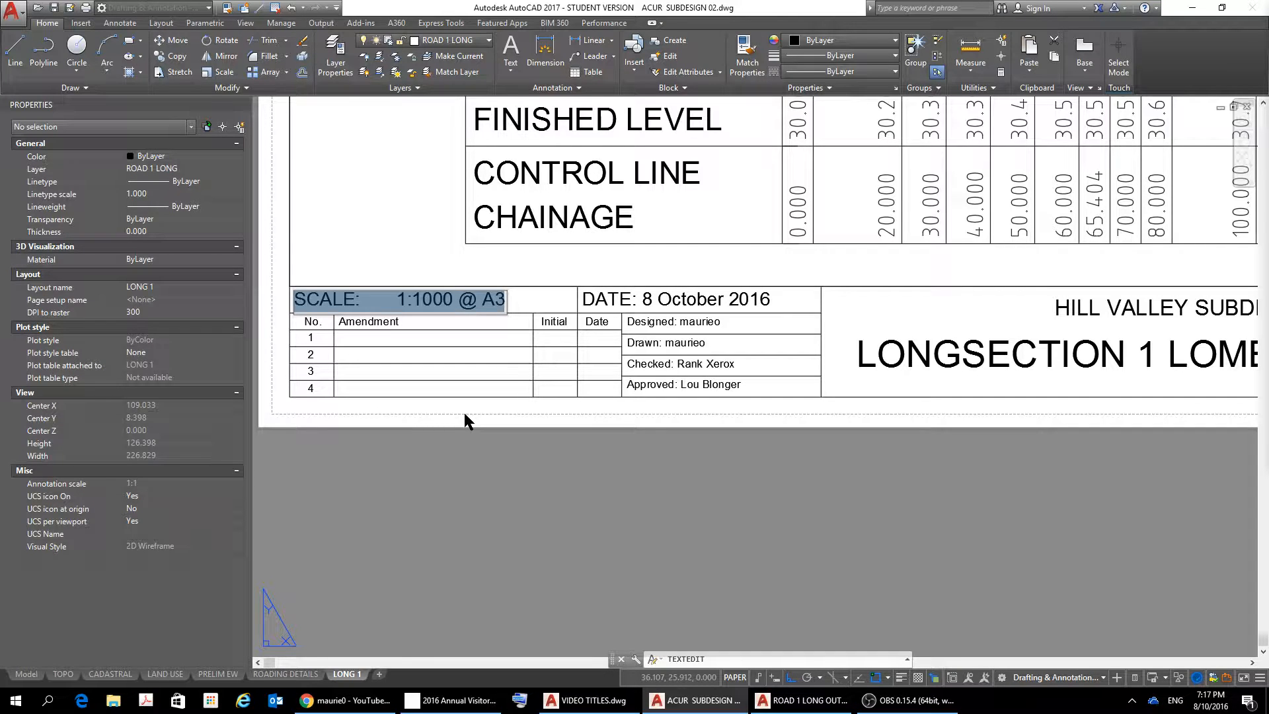
type("CS")
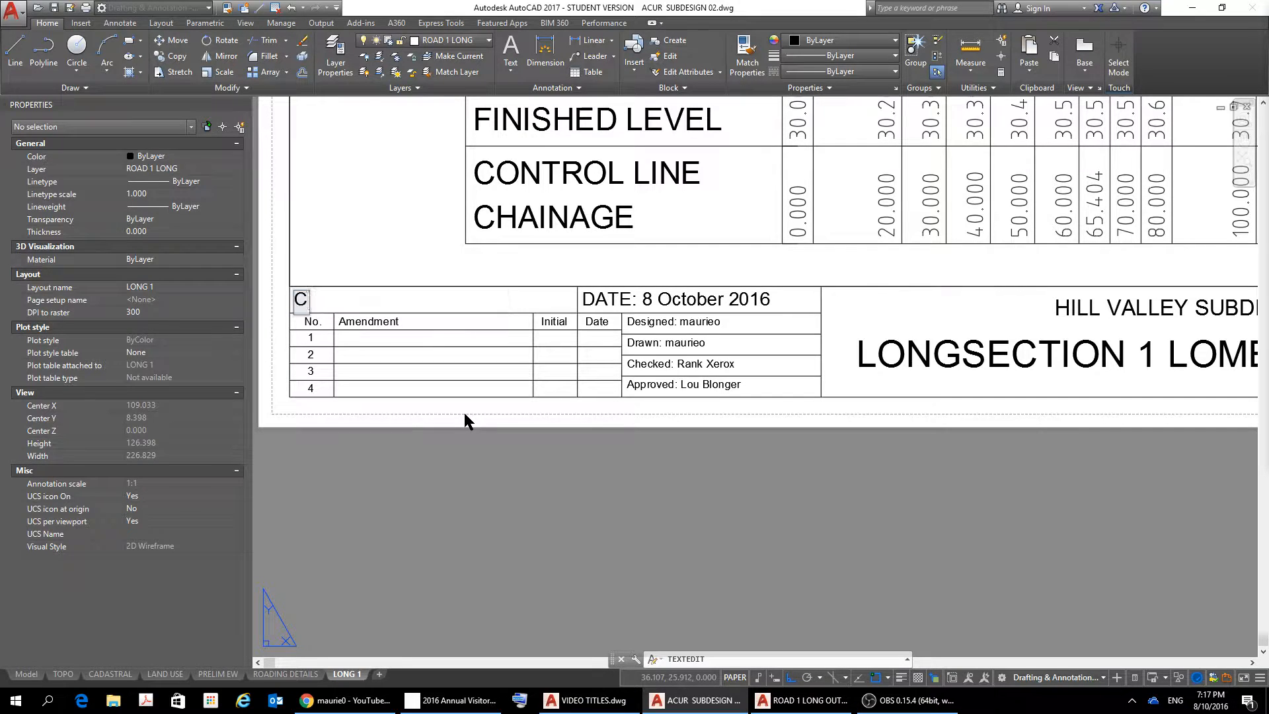
key("BackSpace")
key("BackSpace")
key("Escape")
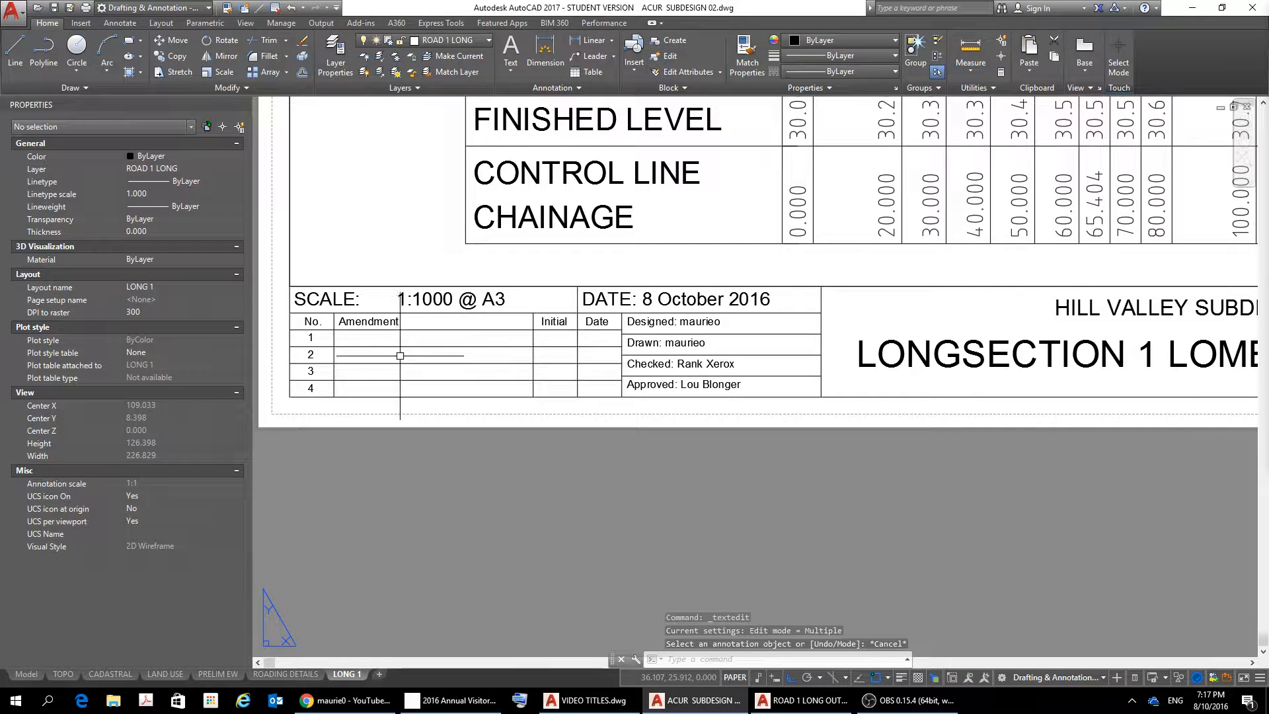
left_click(423, 299)
double_click(422, 299)
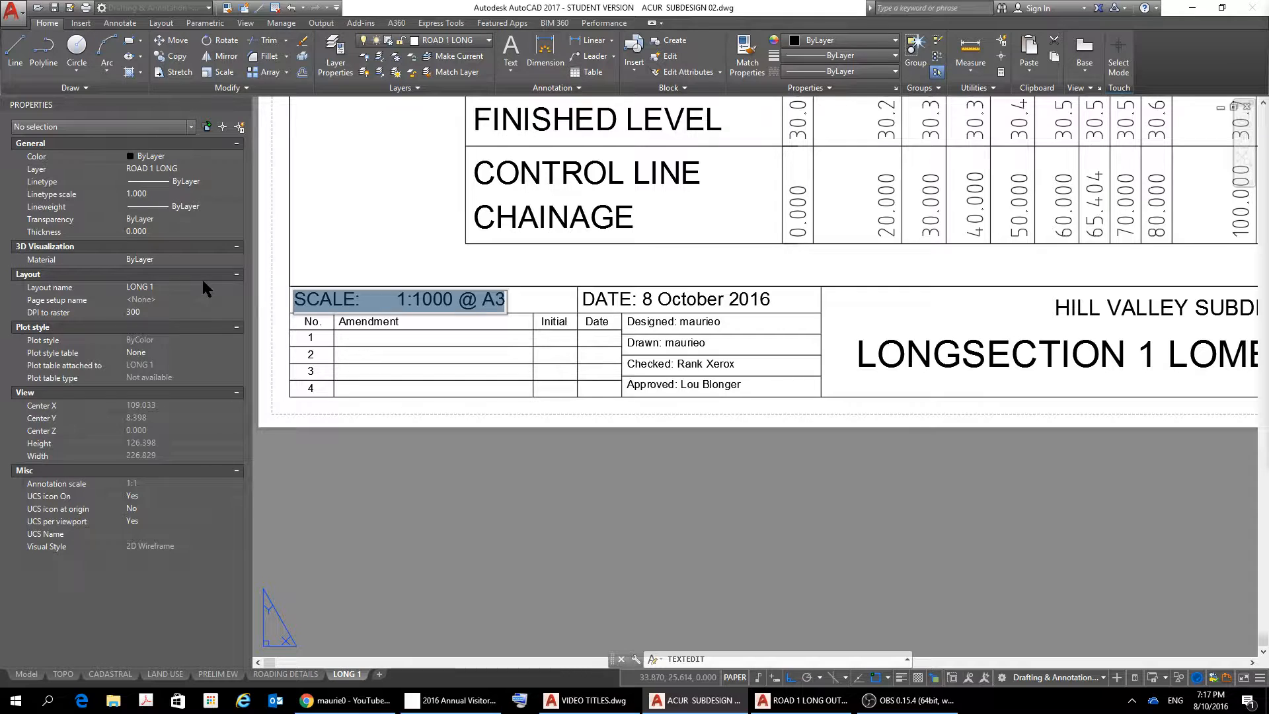
double_click(373, 310)
left_click(508, 305)
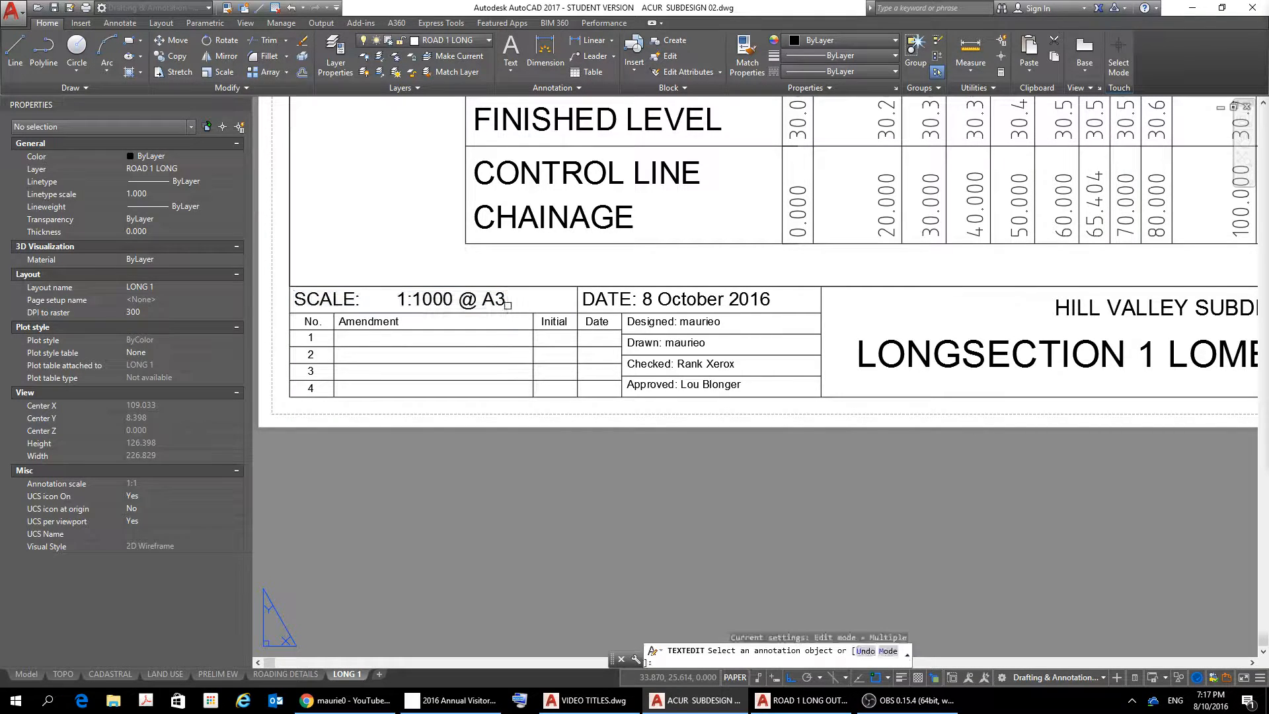
Edit the title block's SCALE text to remove 1:1000, leaving a wide blank gap before "@ A3"
left_click(507, 301)
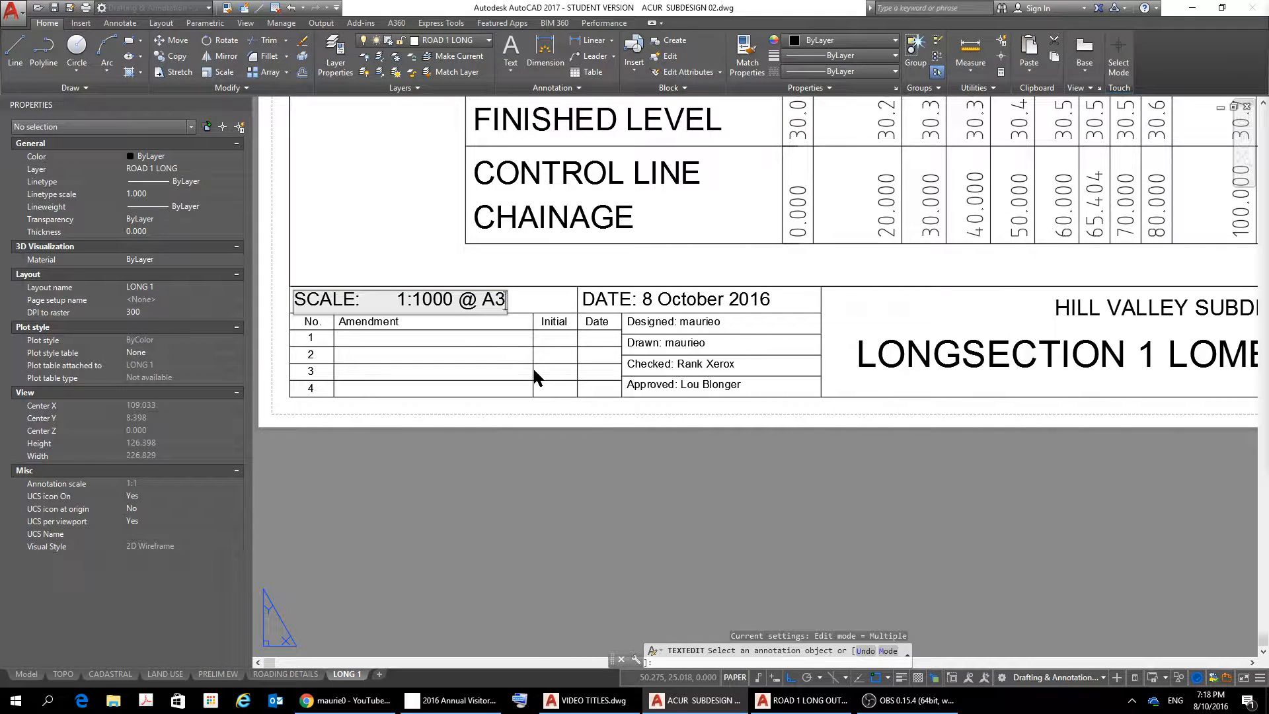
key("Left")
key("Left")
key("Left")
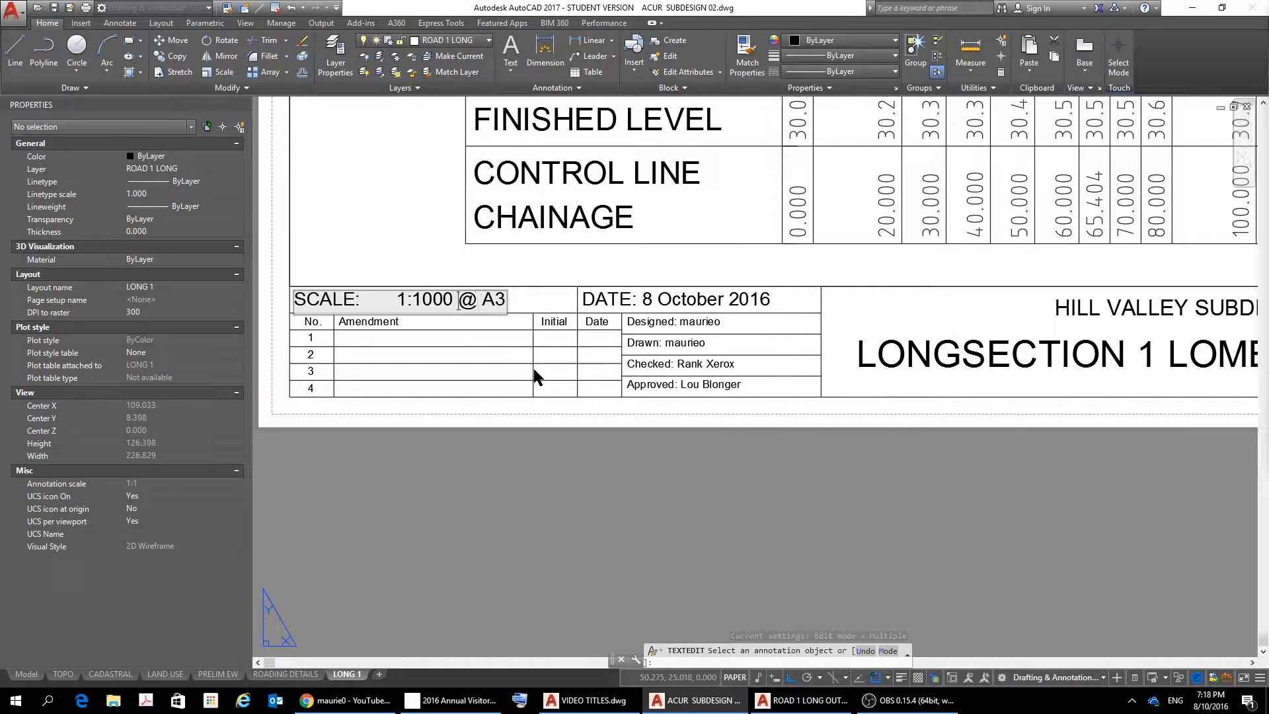
key("BackSpace")
key("BackSpace")
key("BackSpace")
key("BackSpace")
key("BackSpace")
key("BackSpace")
key("BackSpace")
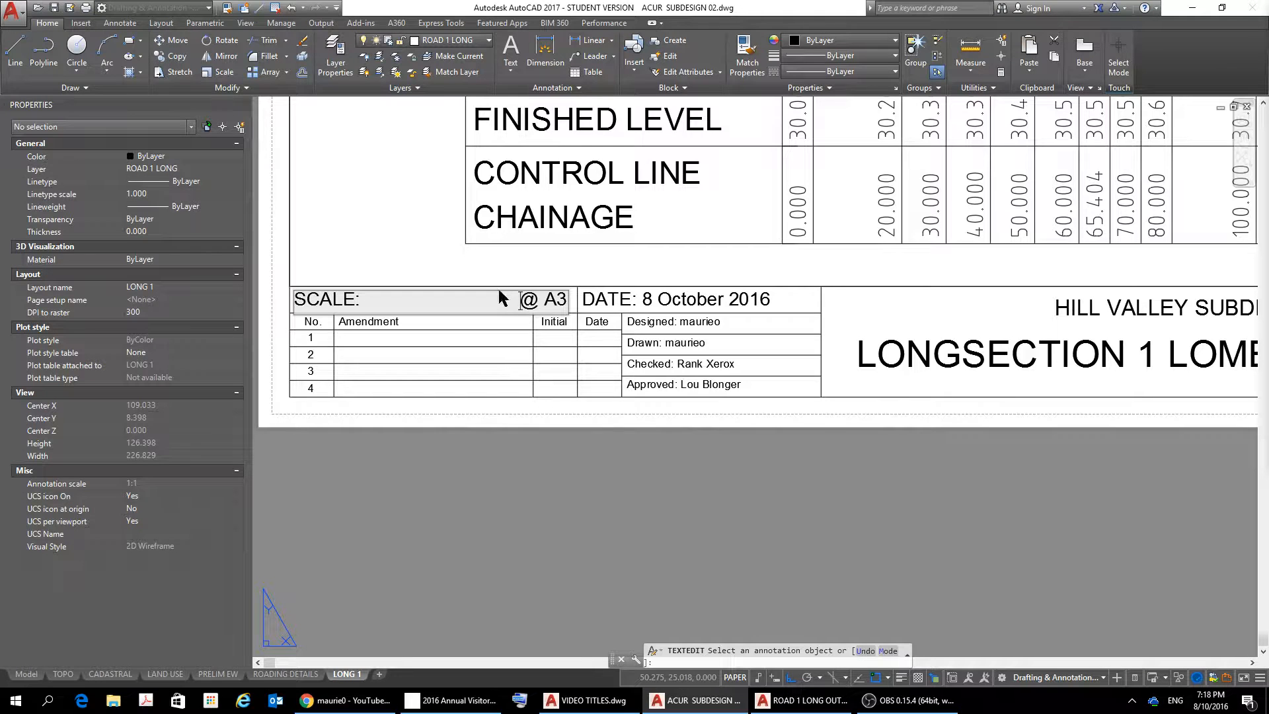
left_click(493, 270)
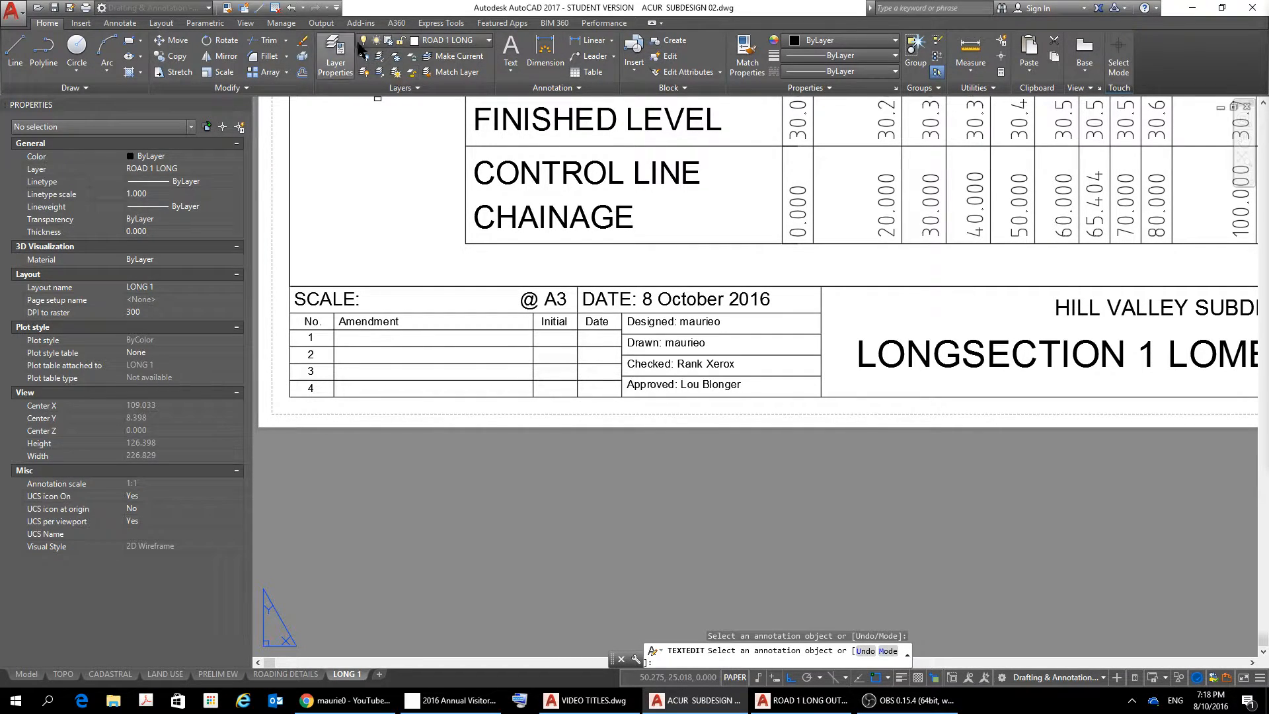
Place a multiline text box just above the title block's SCALE cell and enter VERTICAL 1:50 as its first line
left_click(510, 66)
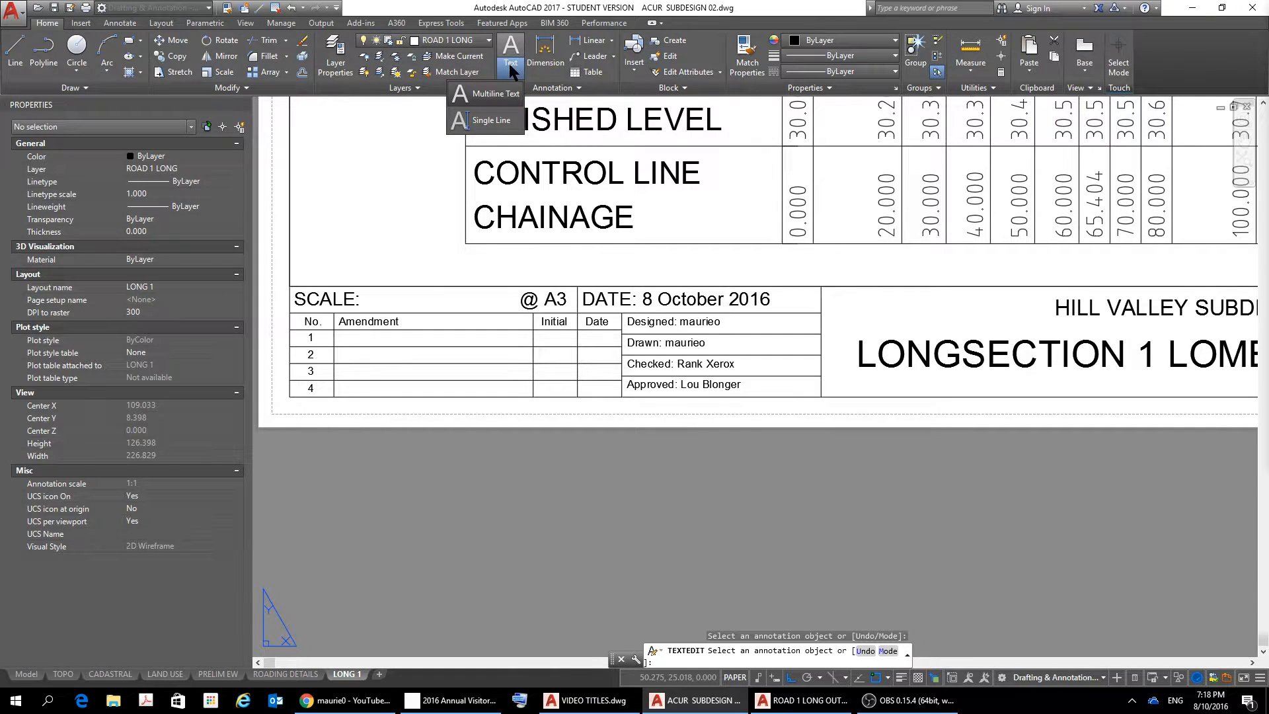
left_click(479, 93)
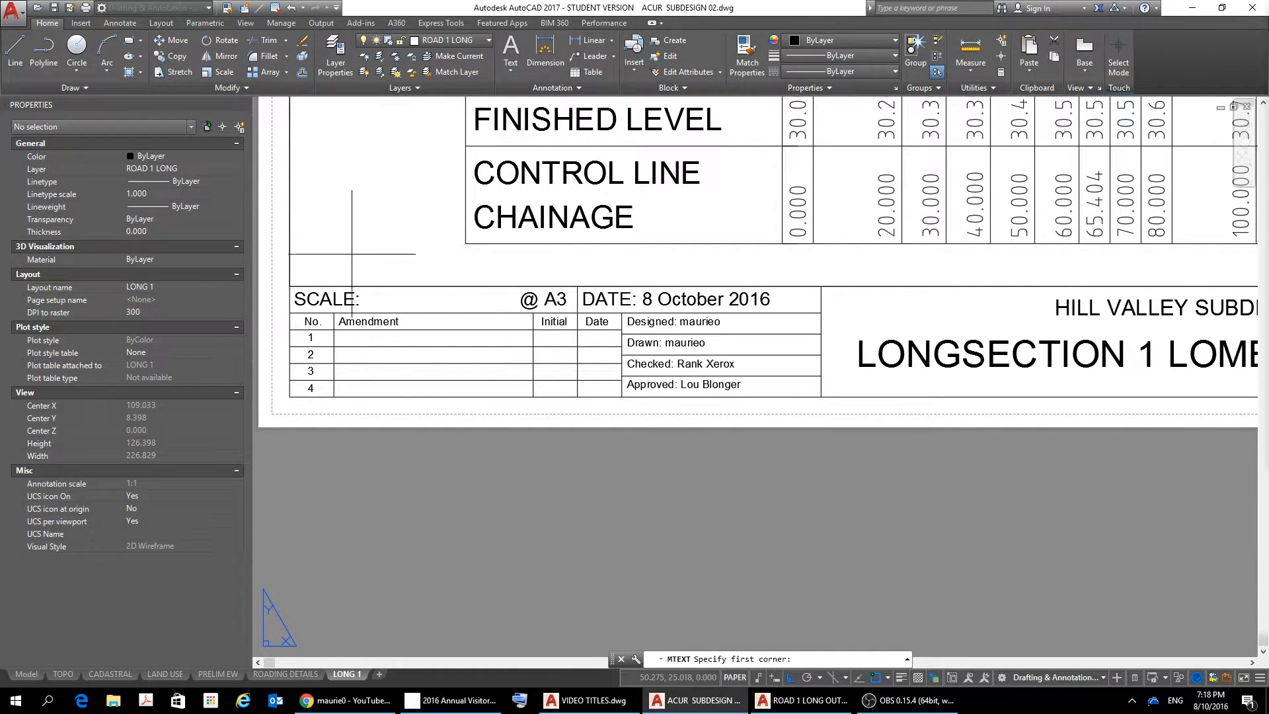
left_click(429, 273)
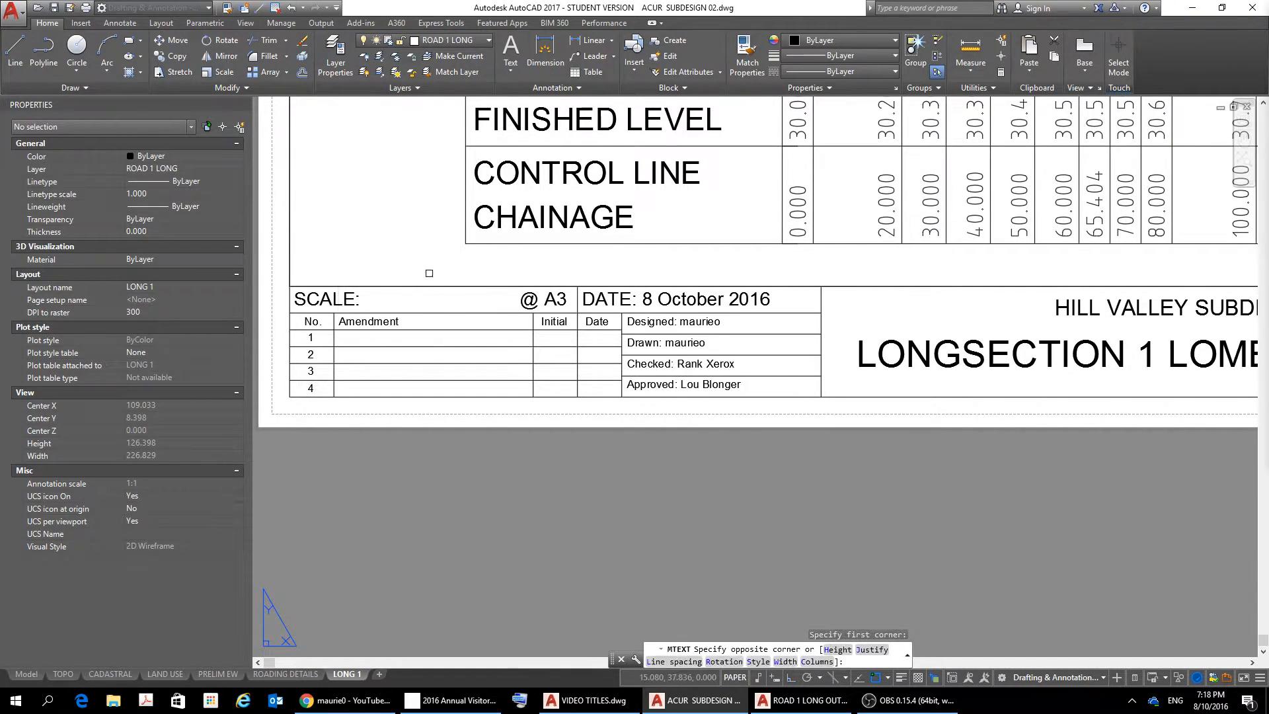
left_click(480, 268)
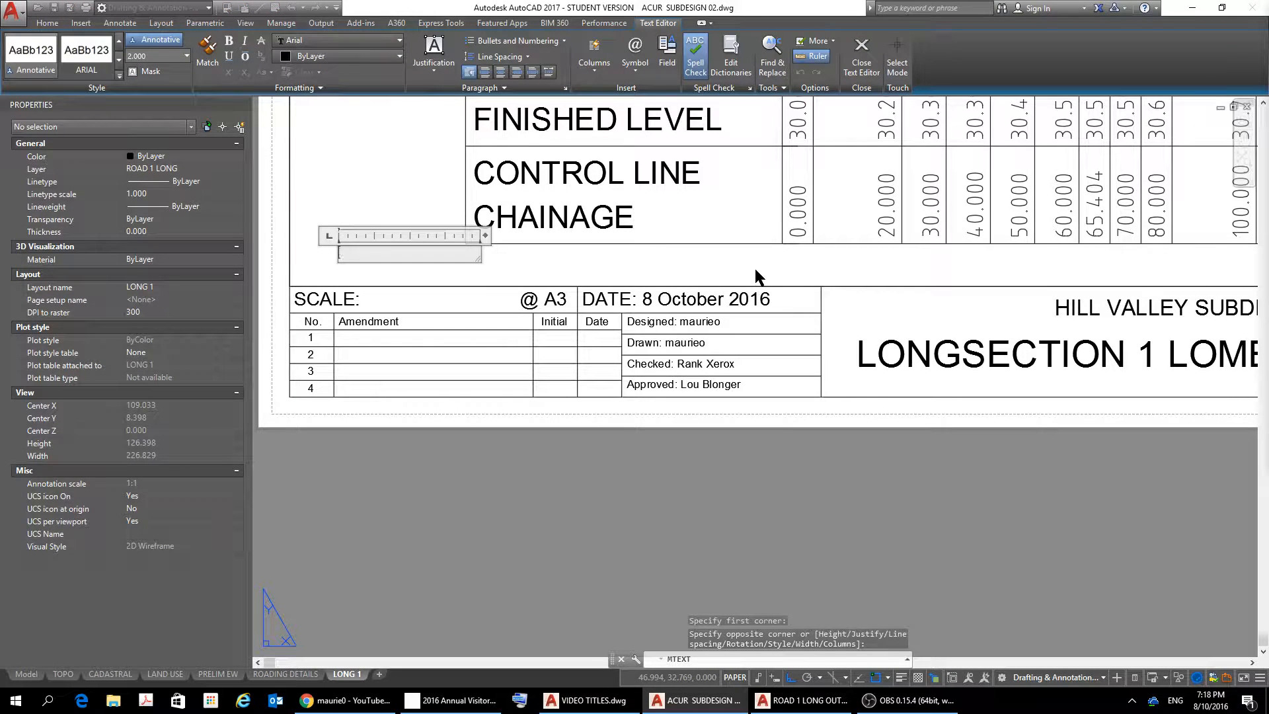
type("VE")
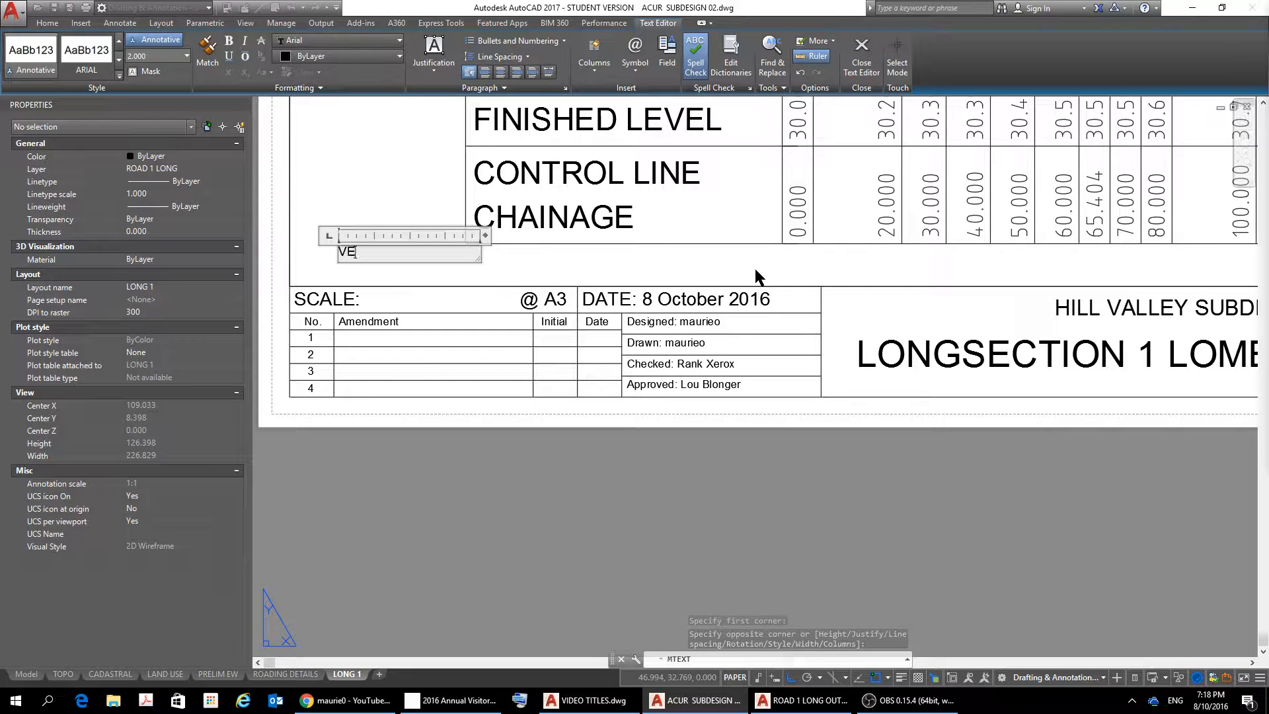
type("RT")
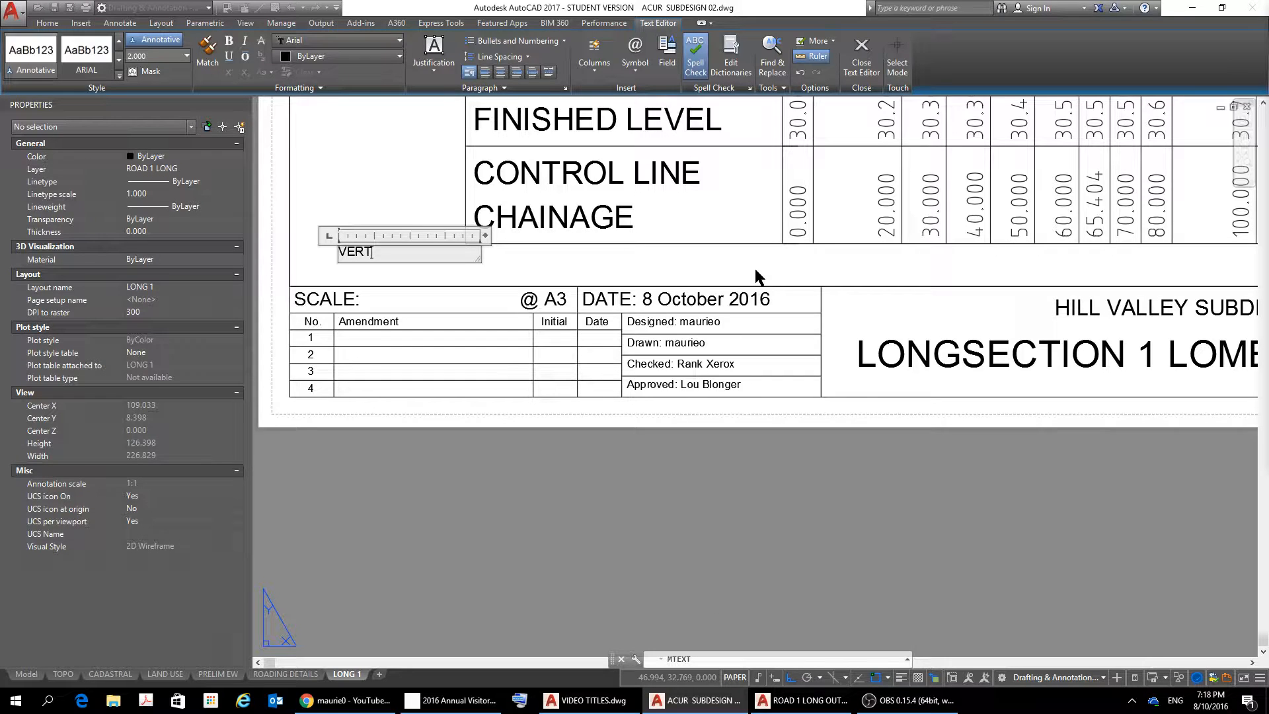
type("ICA")
key("BackSpace")
type("1:50")
key("Return")
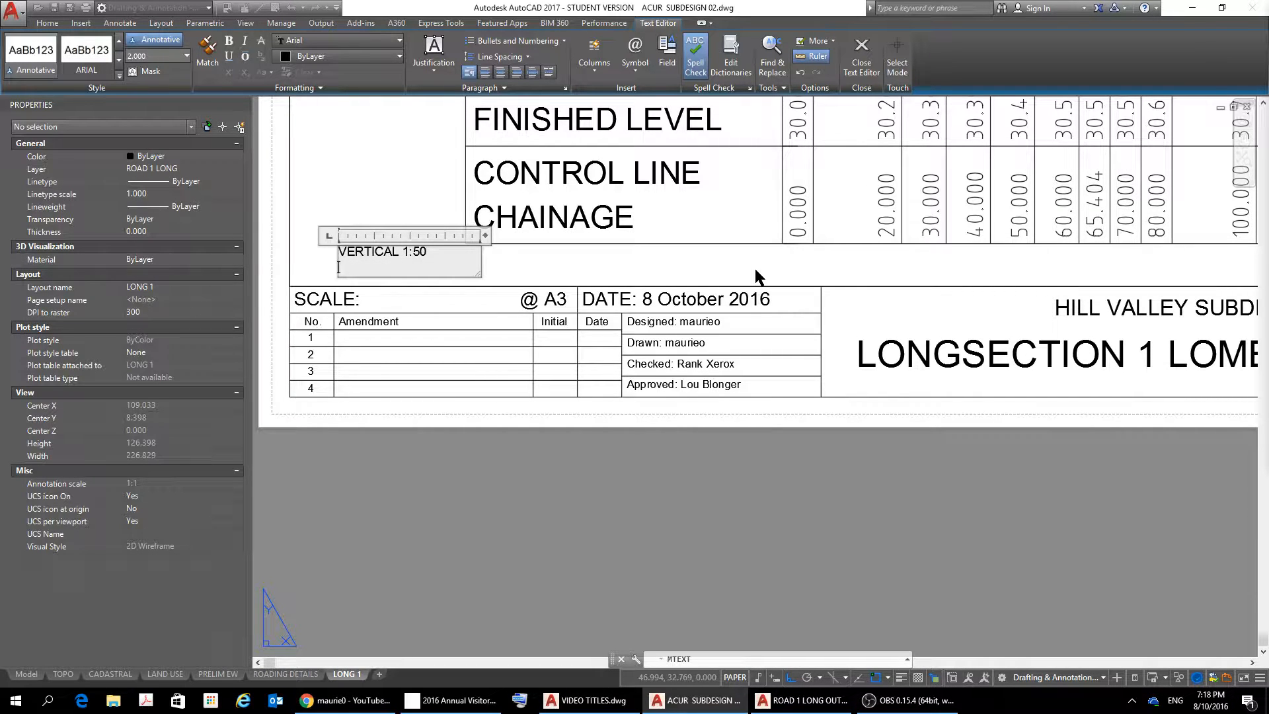
Add a second line HORIZONTAL 1:1000, space the vertical ratio out to line up with it, and finish the text
type("HOR")
key("BackSpace")
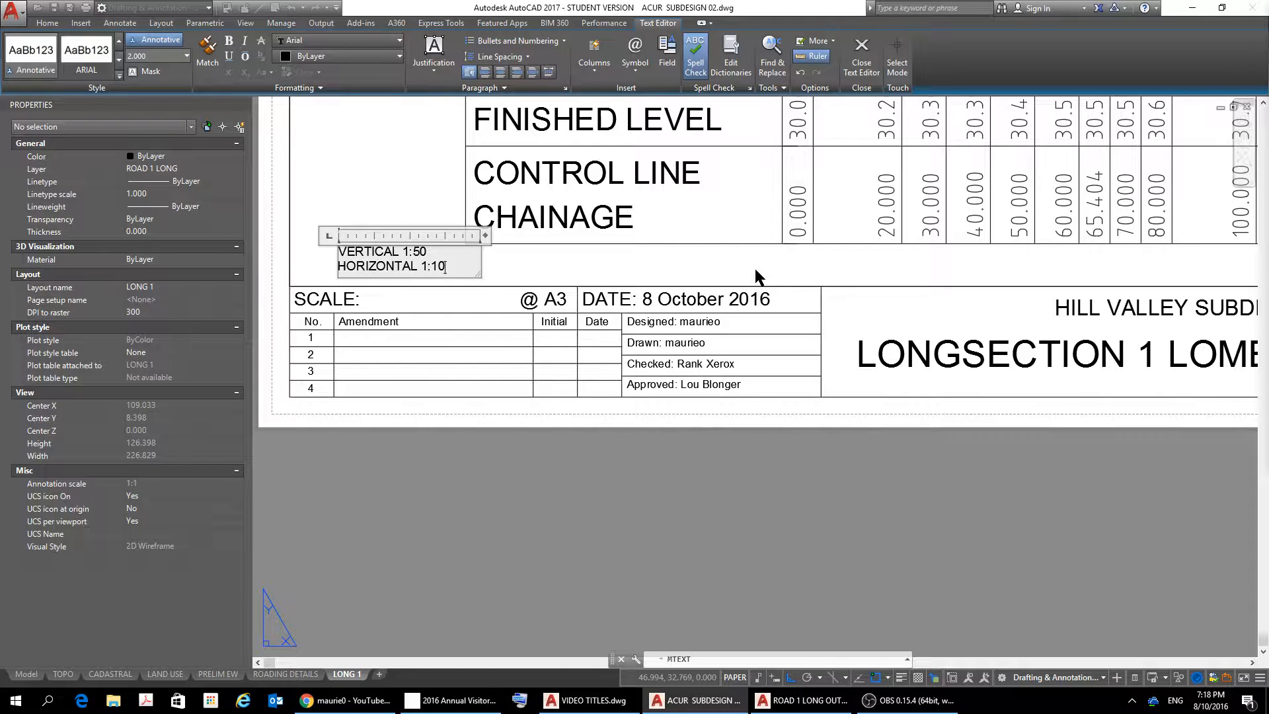
type("00")
left_click(404, 252)
key("BackSpace")
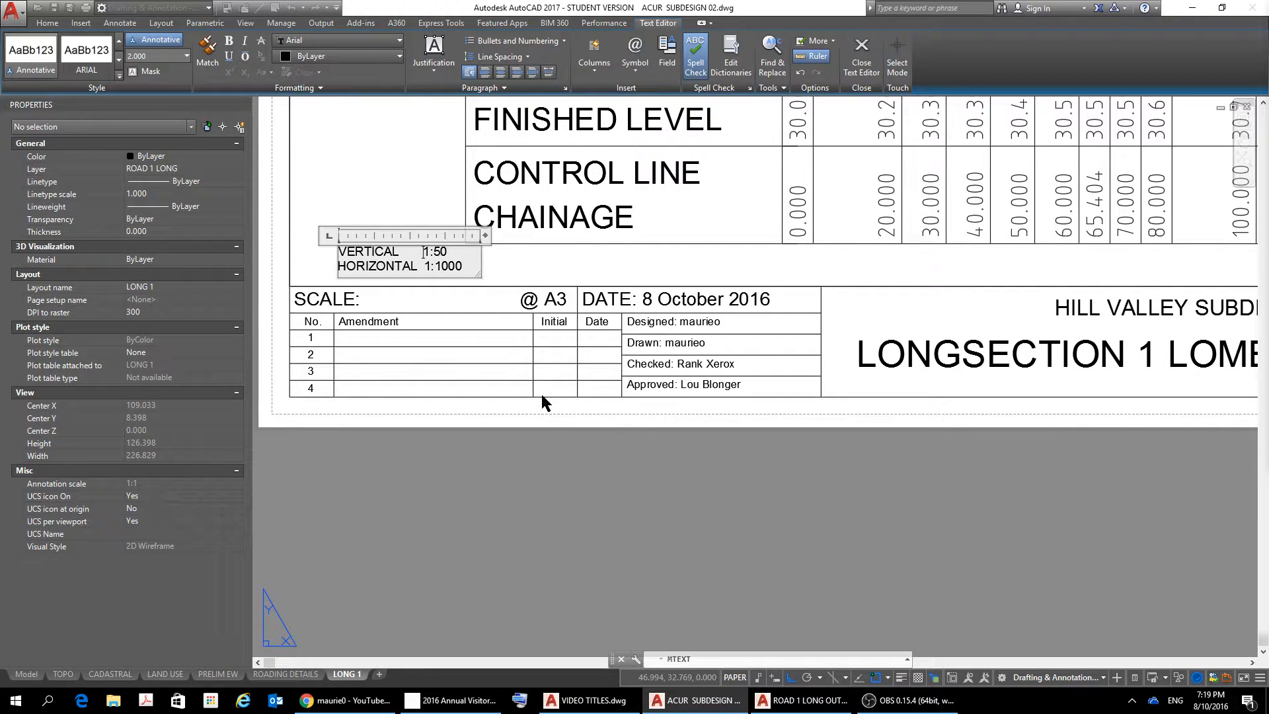
left_click(561, 453)
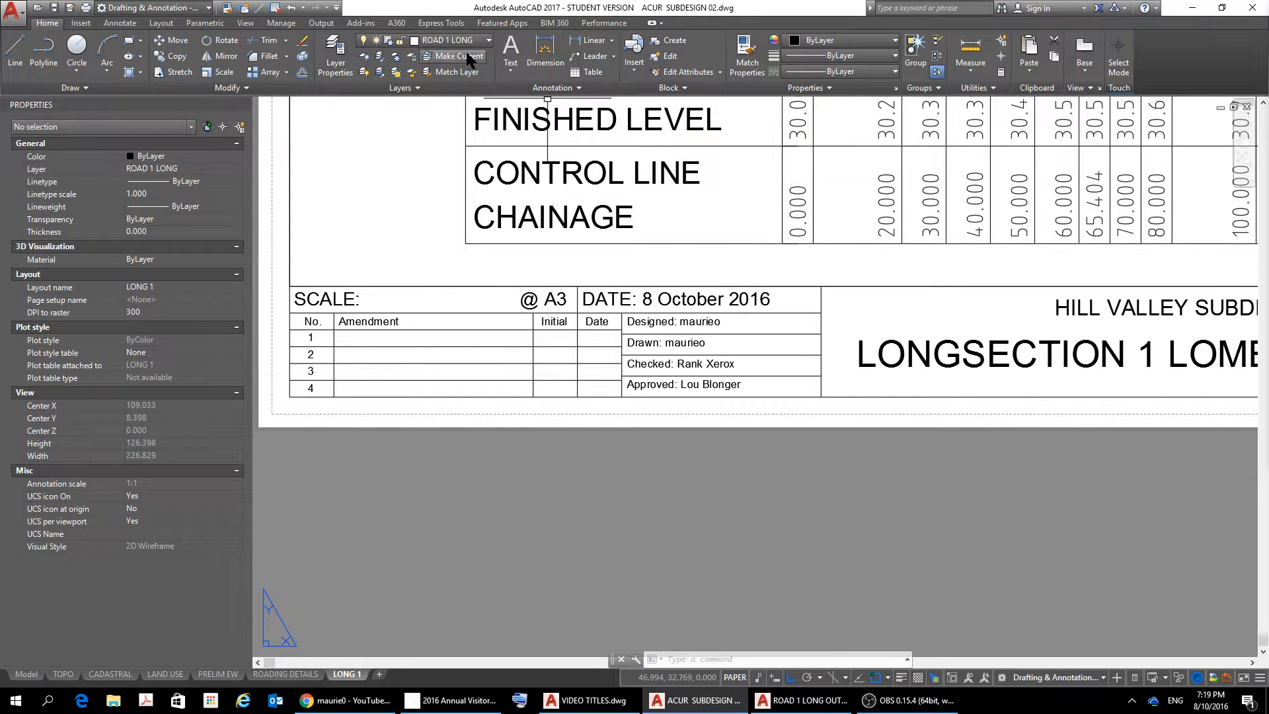
Thaw the ROAD 1 LONG layer in the current viewport
left_click(490, 40)
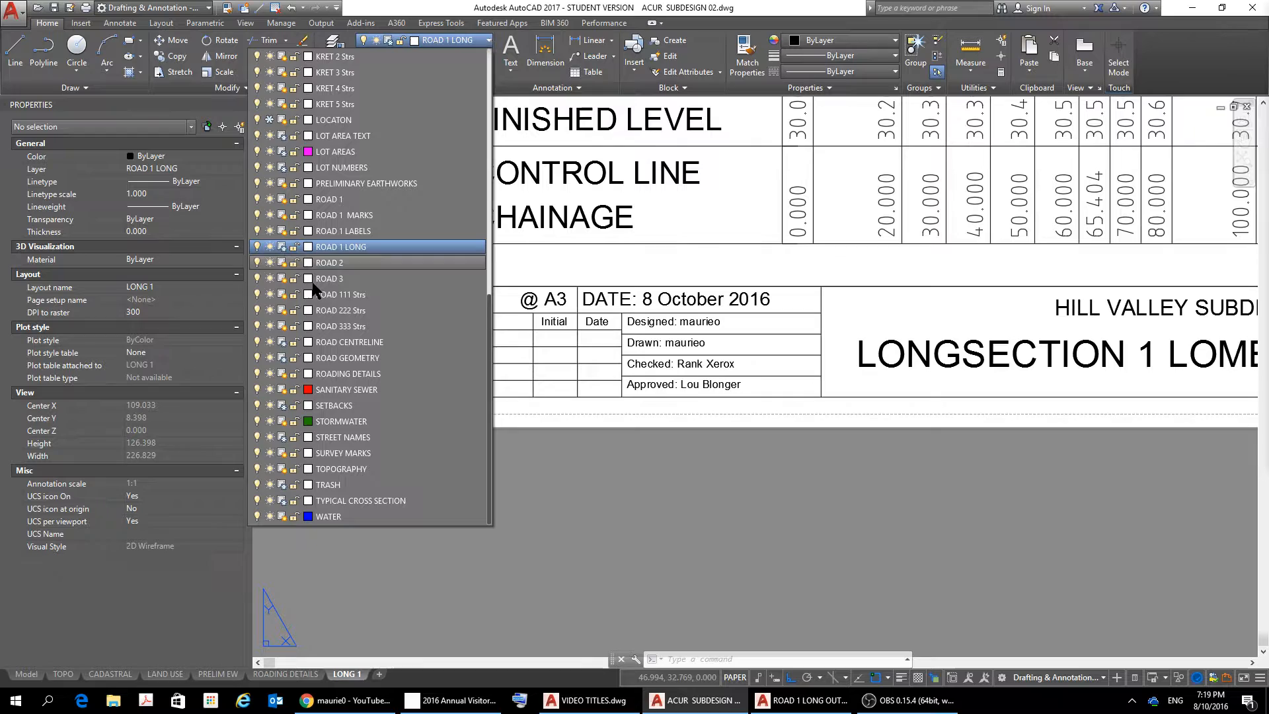
left_click(282, 247)
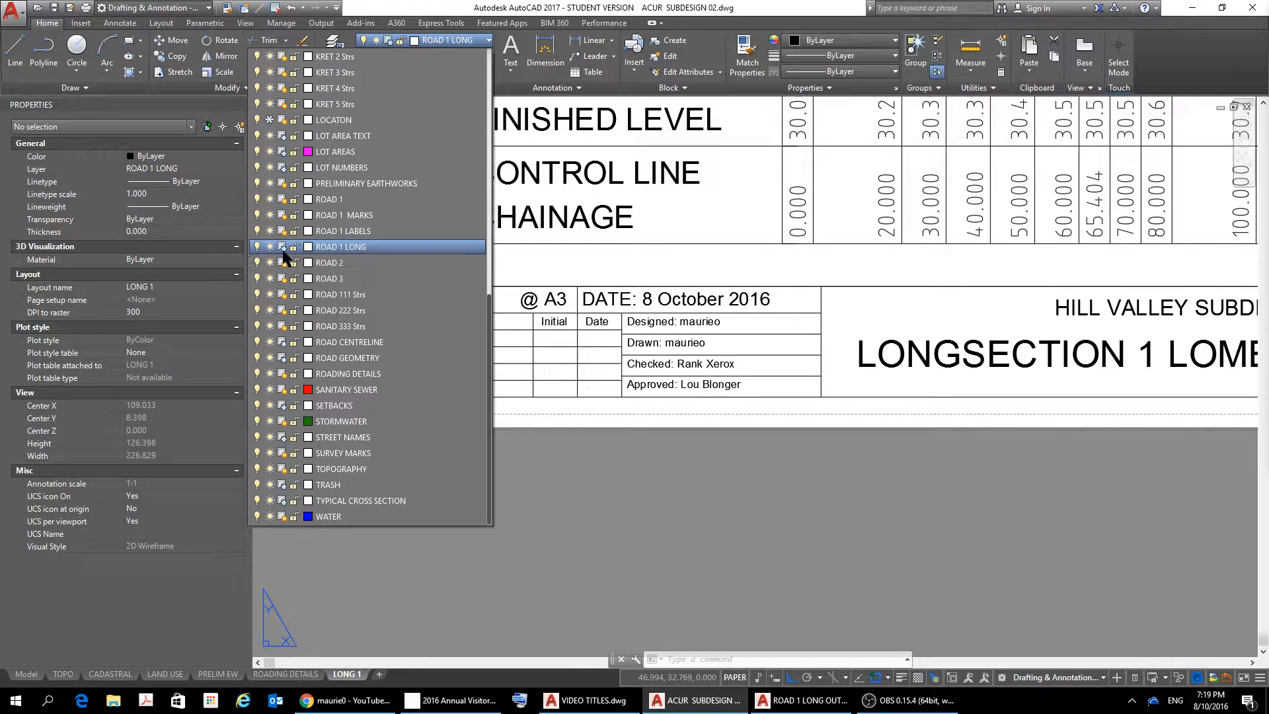
left_click(511, 514)
Move the vertical and horizontal scale note, with Ortho off, into the gap between SCALE: and @ A3 in the title block
left_click(389, 266)
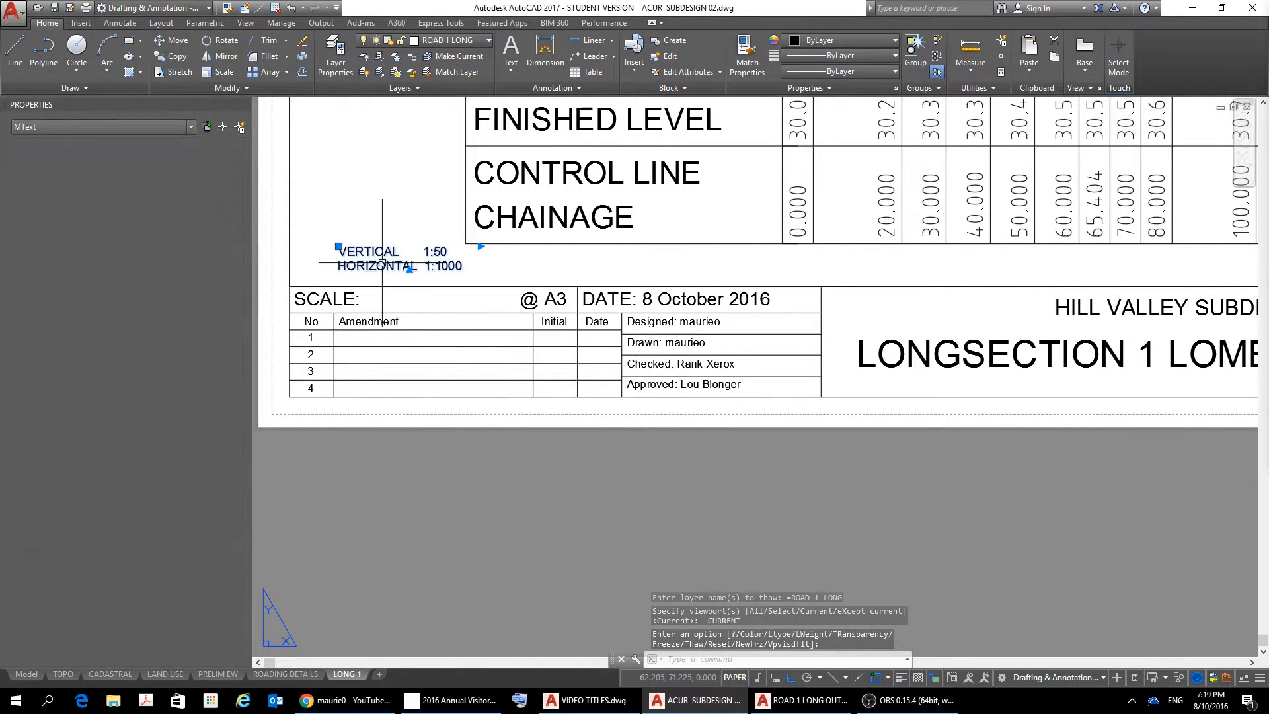
right_click(394, 269)
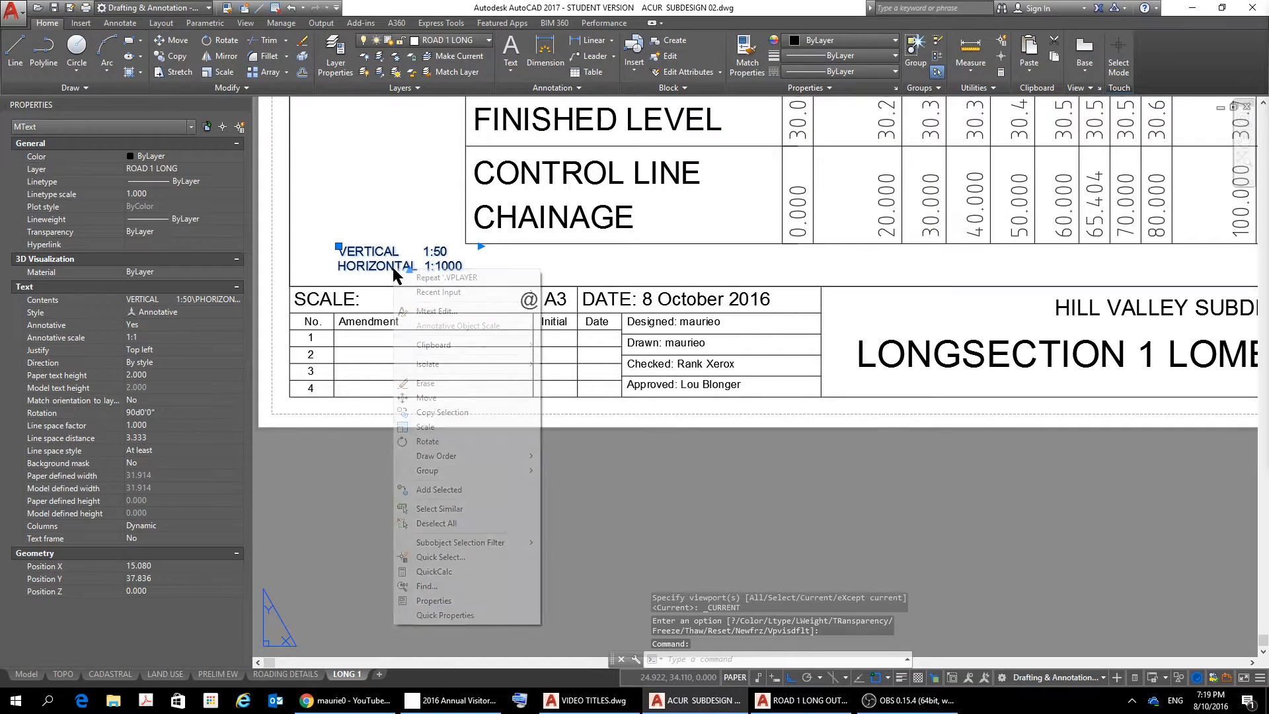
left_click(427, 398)
left_click(339, 269)
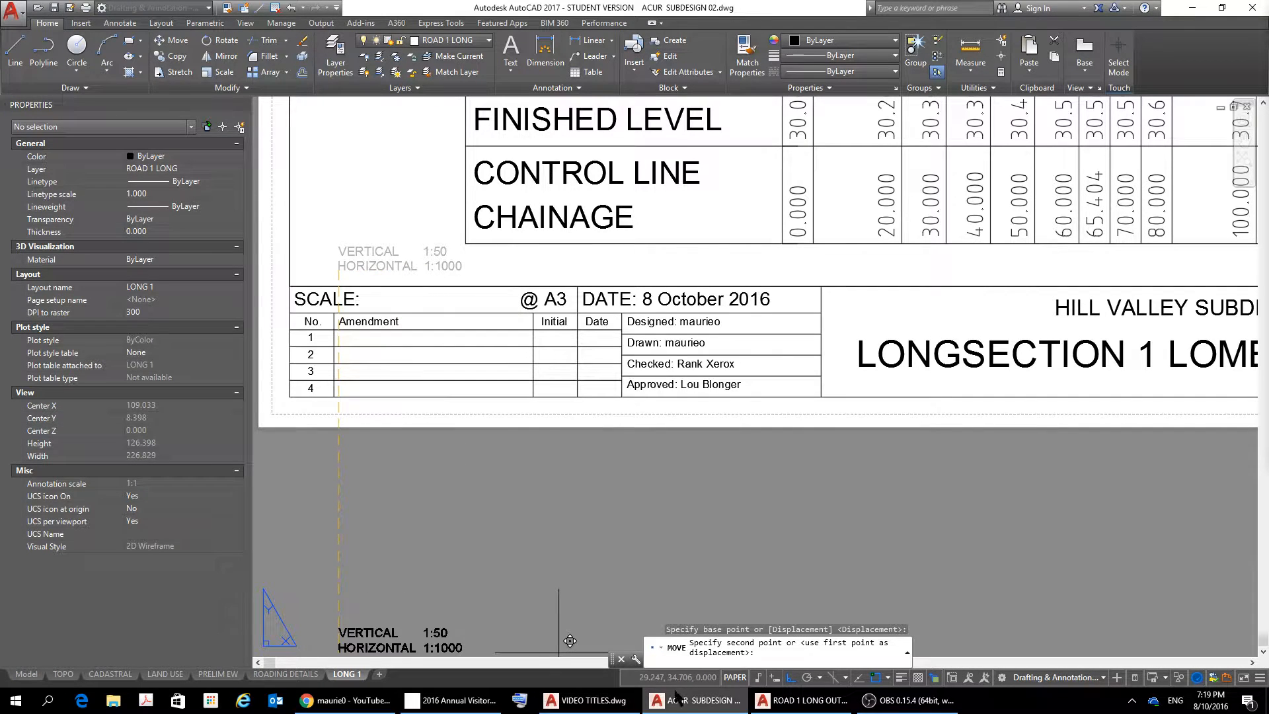
left_click(792, 677)
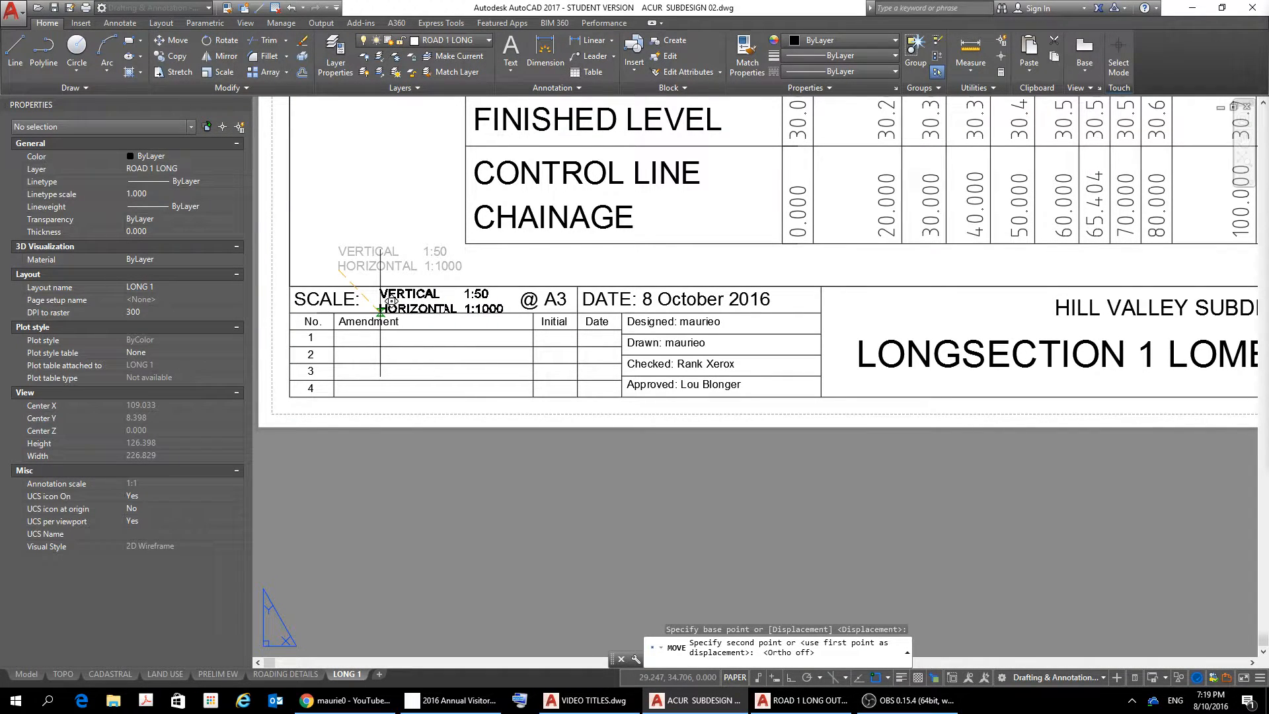
left_click(381, 310)
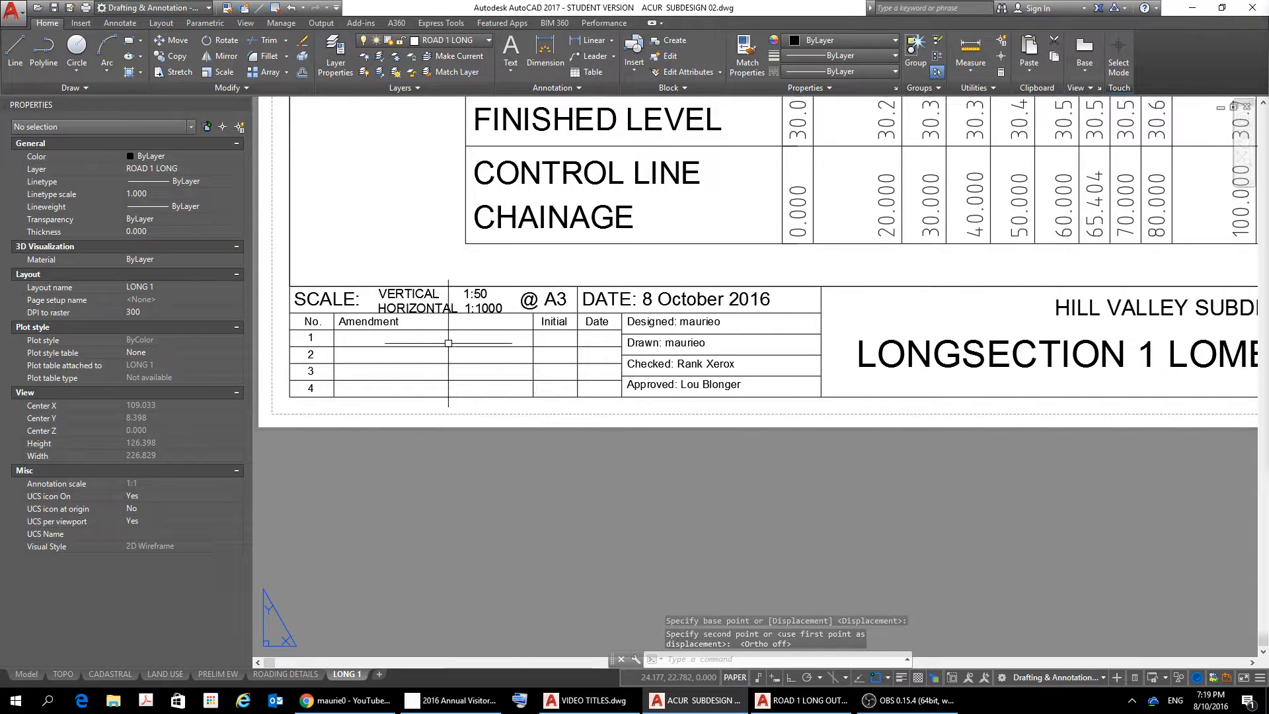
scroll(445, 346, "up", 5)
scroll(412, 332, "down", 5)
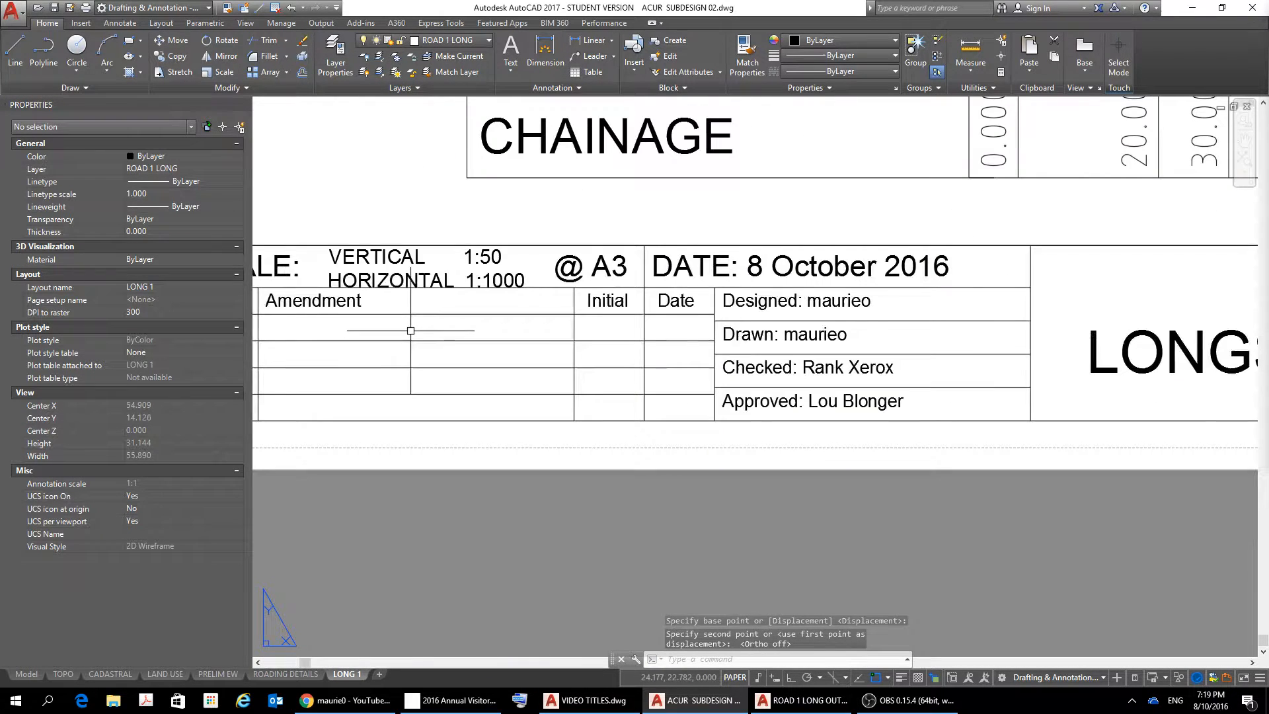
double_click(365, 271)
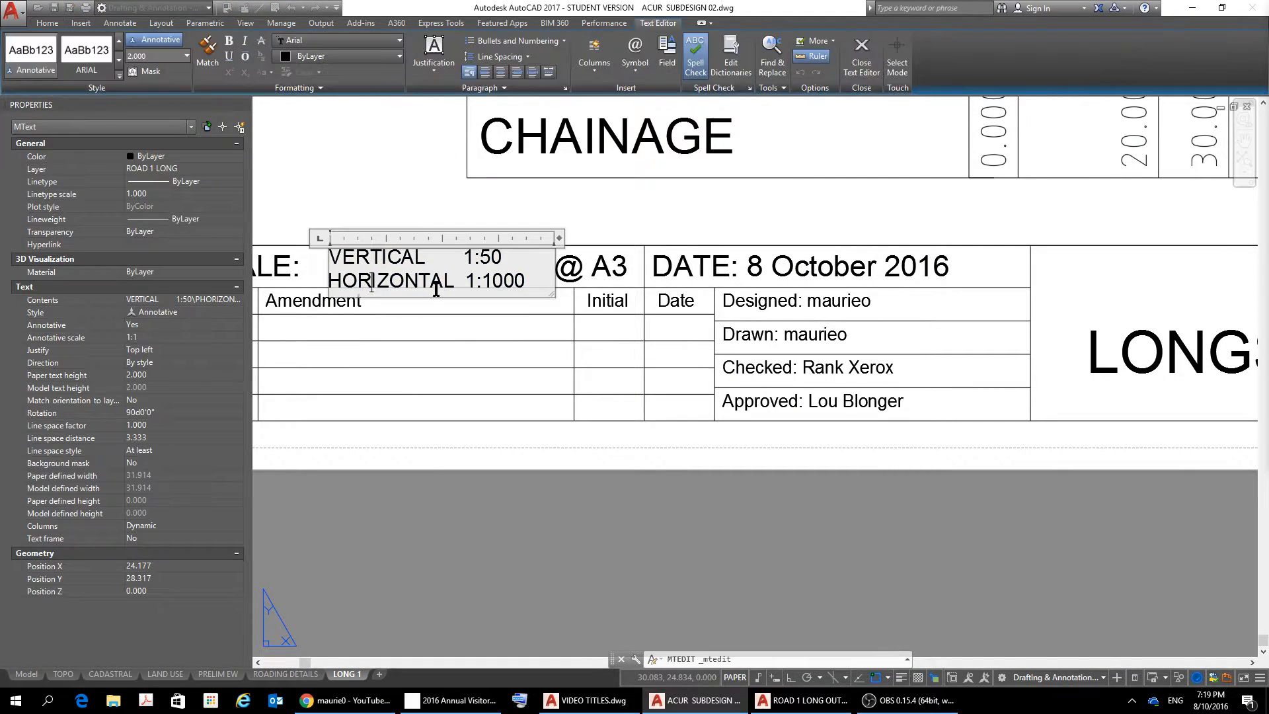
left_click_drag(532, 281, 302, 255)
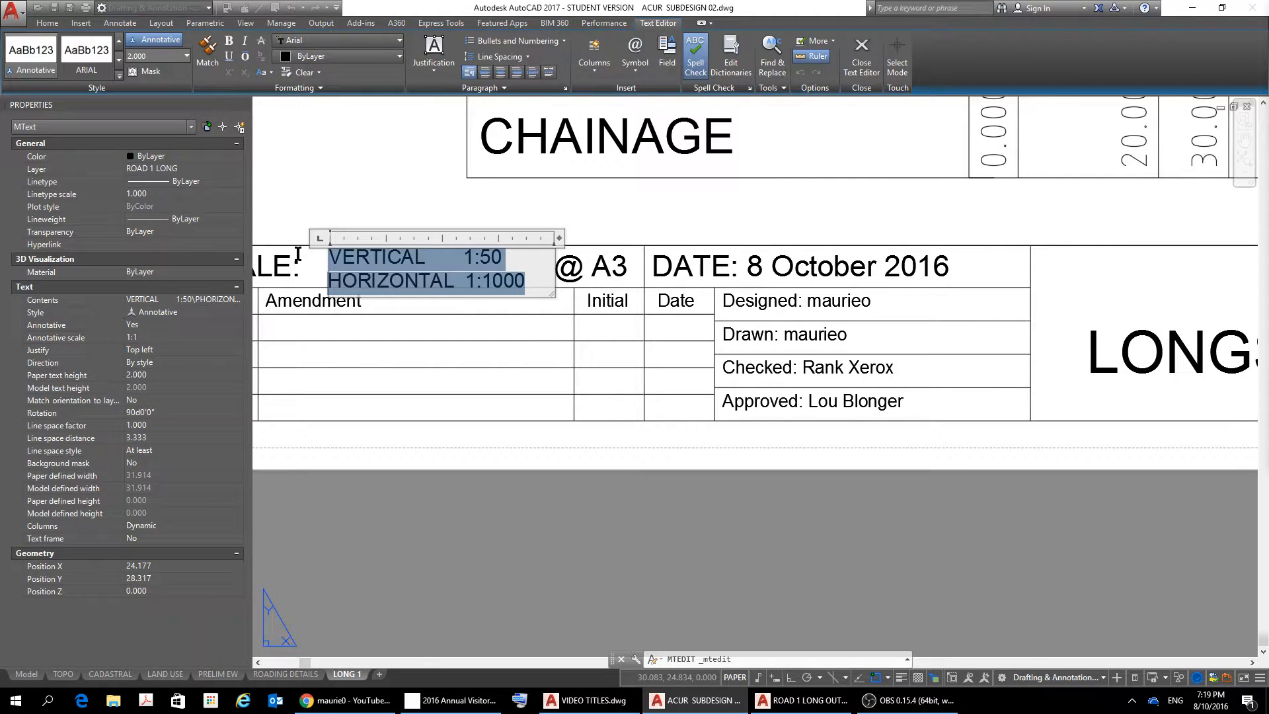
left_click(342, 204)
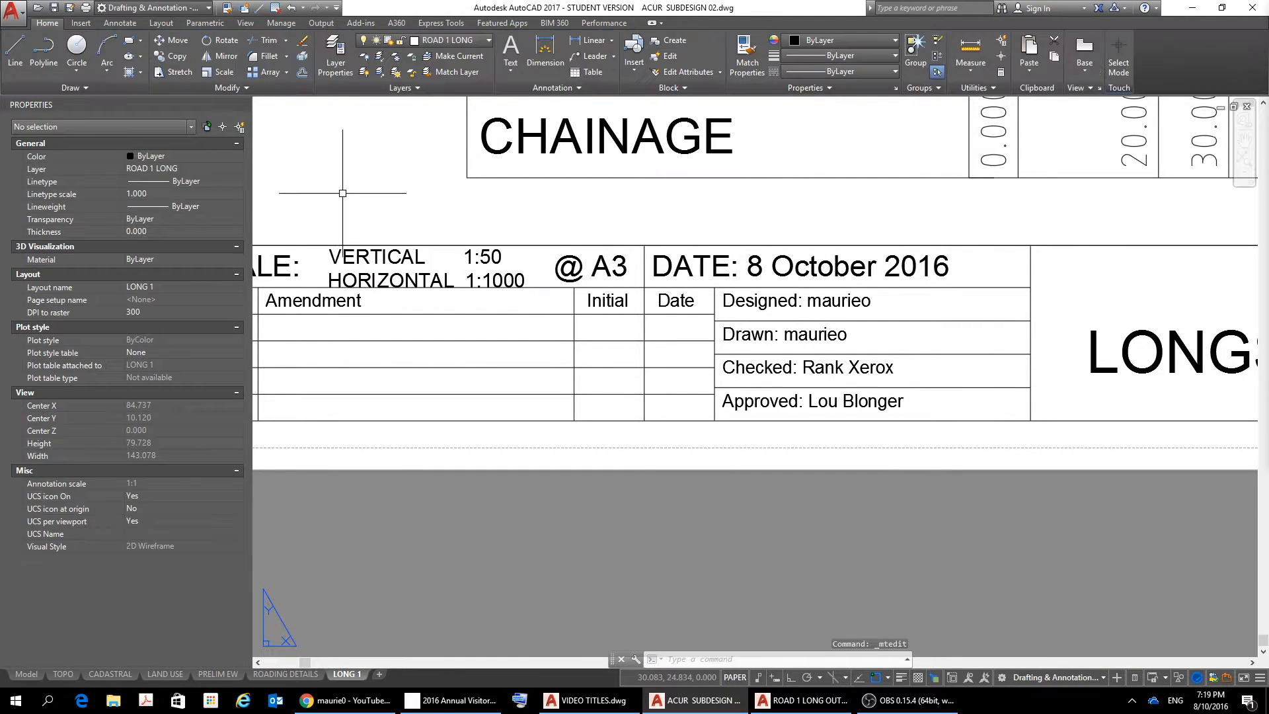
left_click(376, 258)
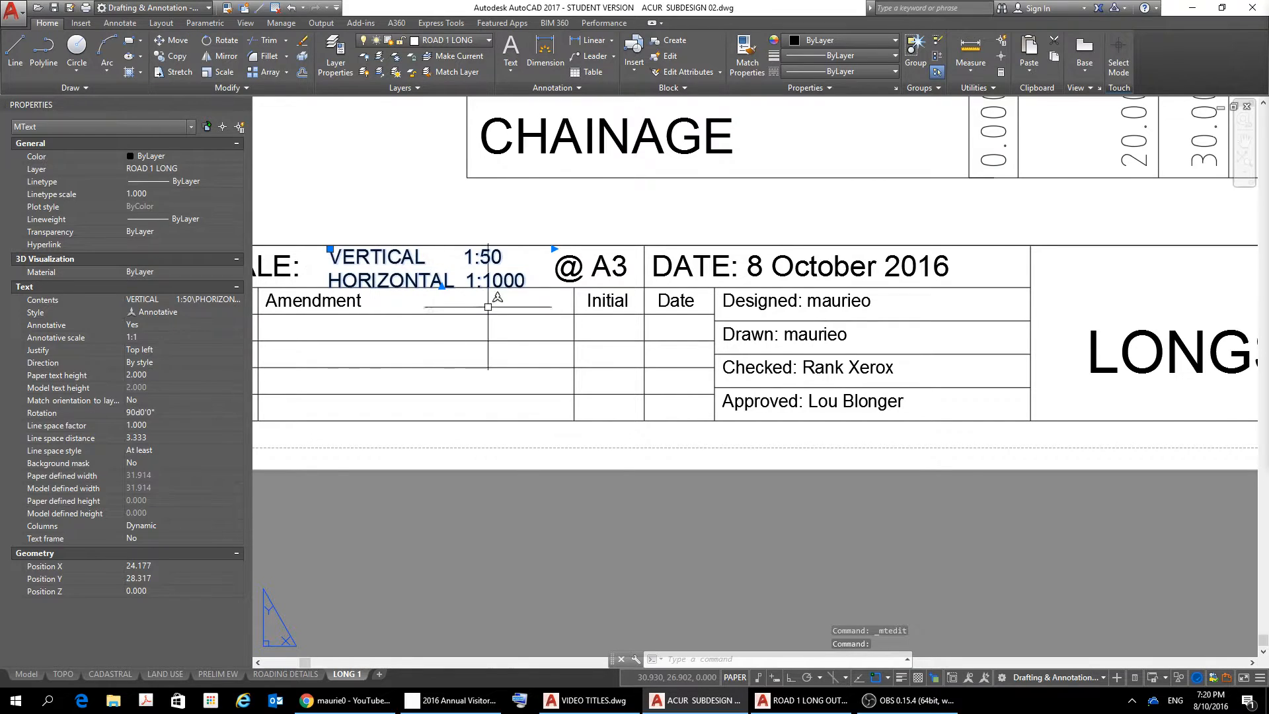
left_click(542, 267)
left_click(528, 281)
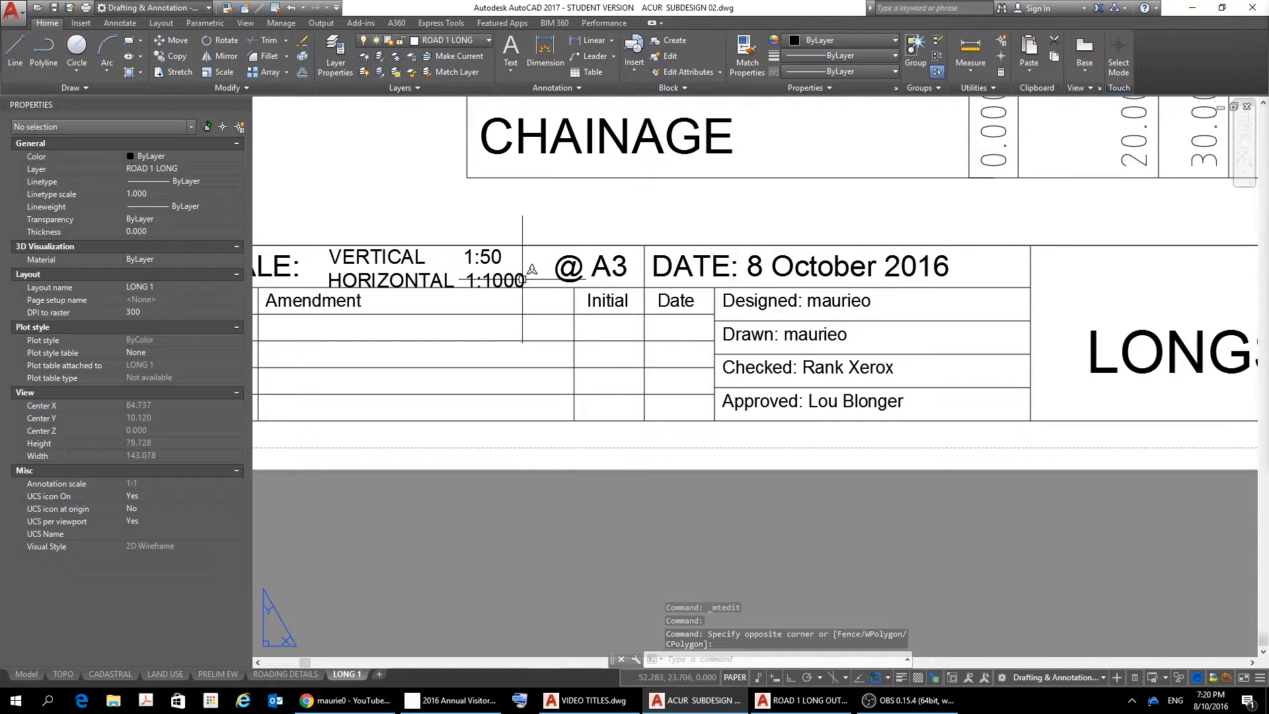
Delete the second line, HORIZONTAL 1:1000, from the scale note in the title block
left_click(523, 279)
double_click(522, 279)
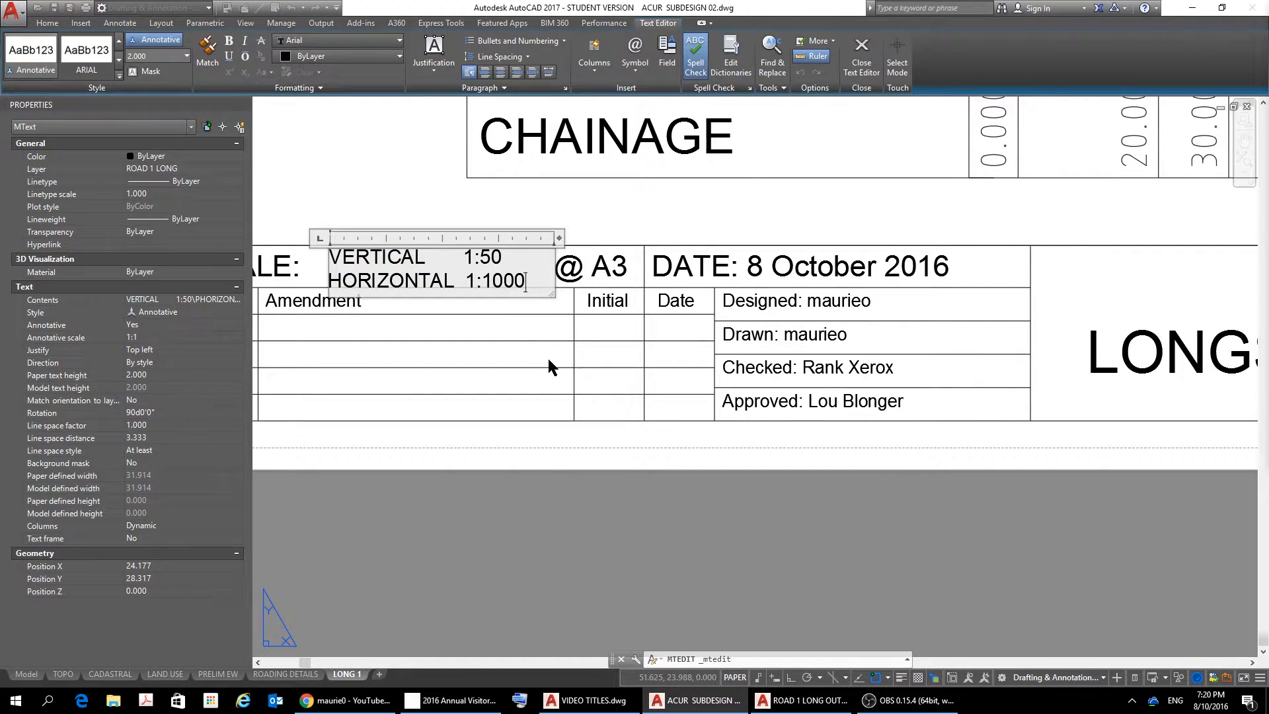
key("BackSpace")
key("BackSpace")
key("BackSpace")
key("BackSpace")
key("BackSpace")
key("BackSpace")
key("BackSpace")
key("BackSpace")
key("BackSpace")
key("BackSpace")
key("BackSpace")
key("BackSpace")
key("BackSpace")
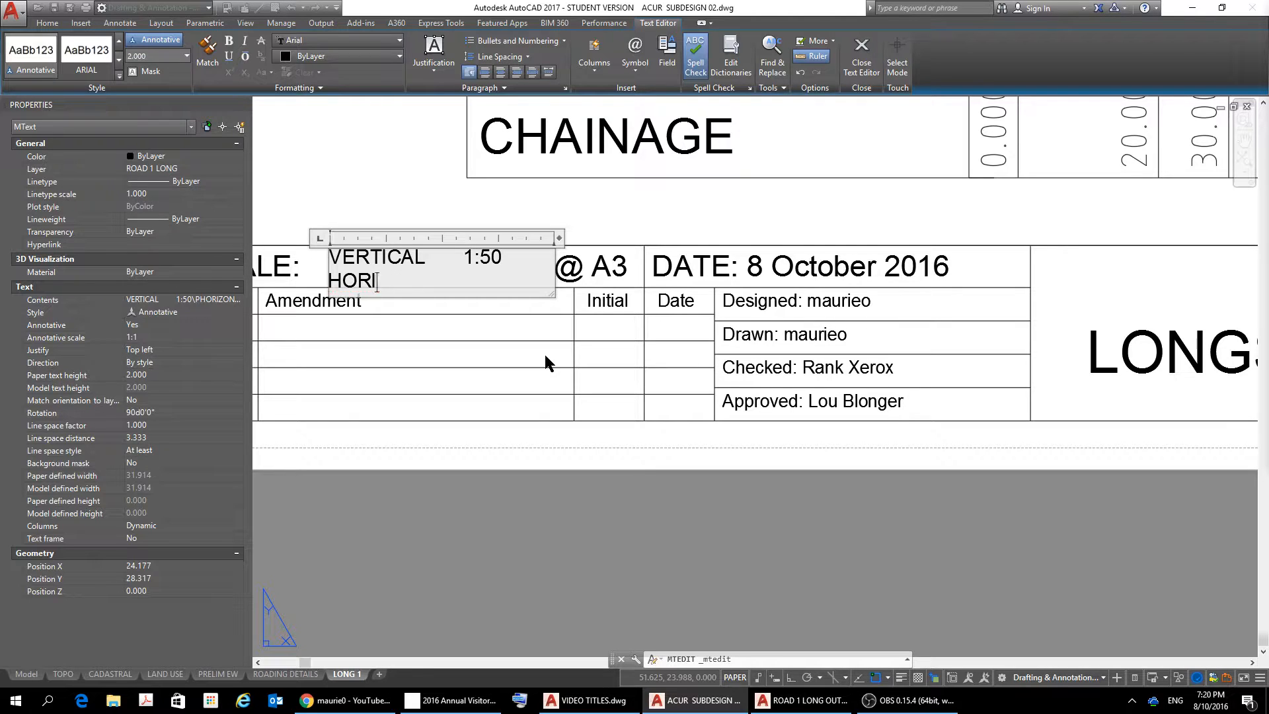
key("BackSpace")
key("BackSpace")
key("BackSpace")
key("BackSpace")
key("BackSpace")
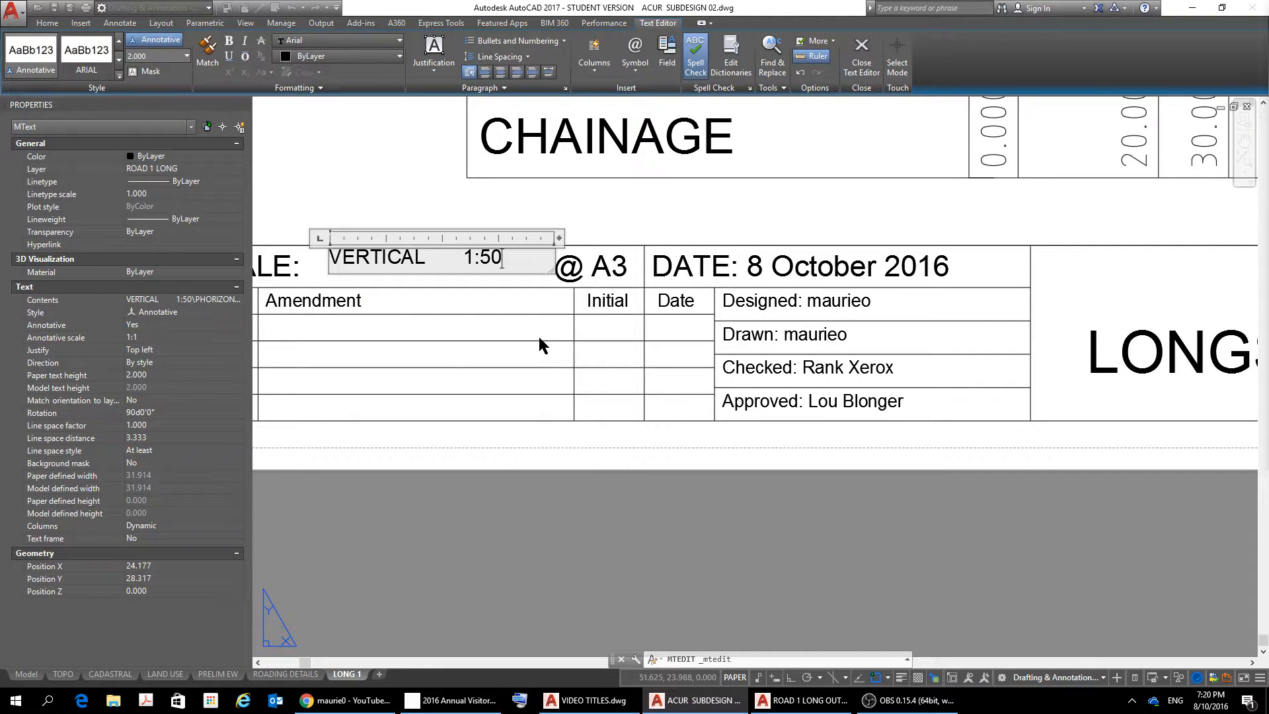
left_click(499, 216)
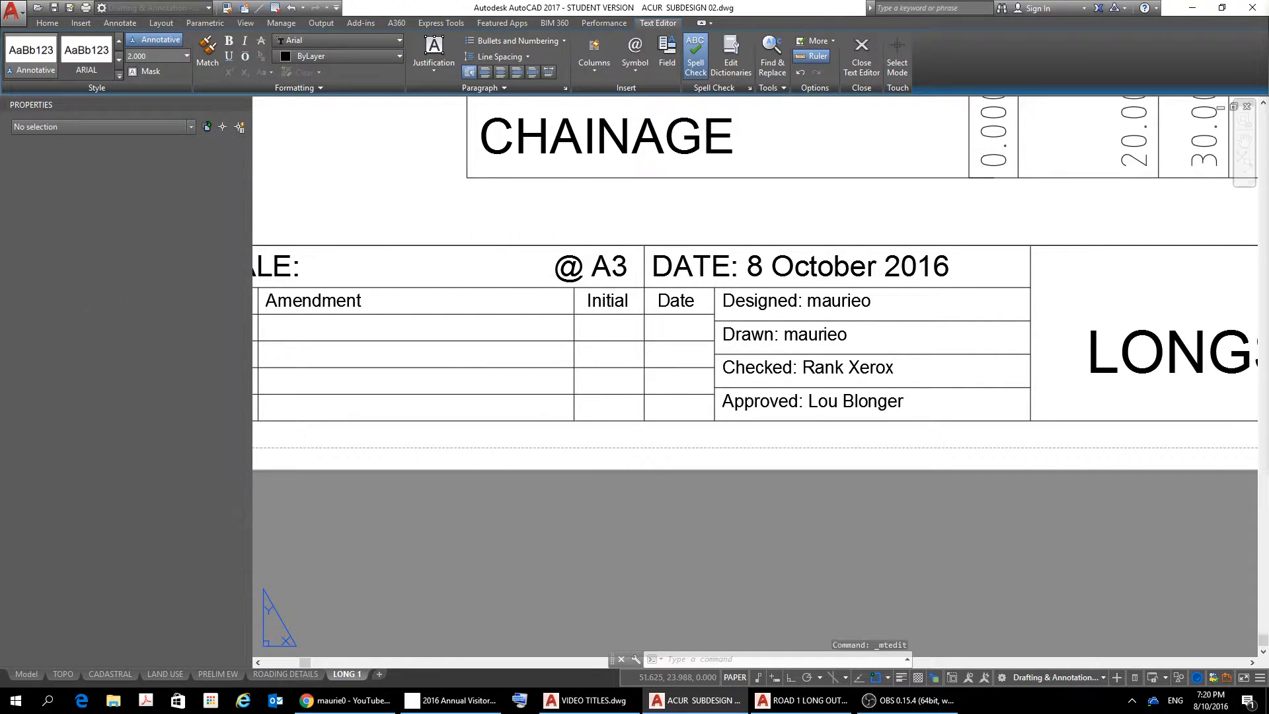
Copy the VERTICAL 1:50 text to a position directly beneath it inside the SCALE cell
left_click(487, 265)
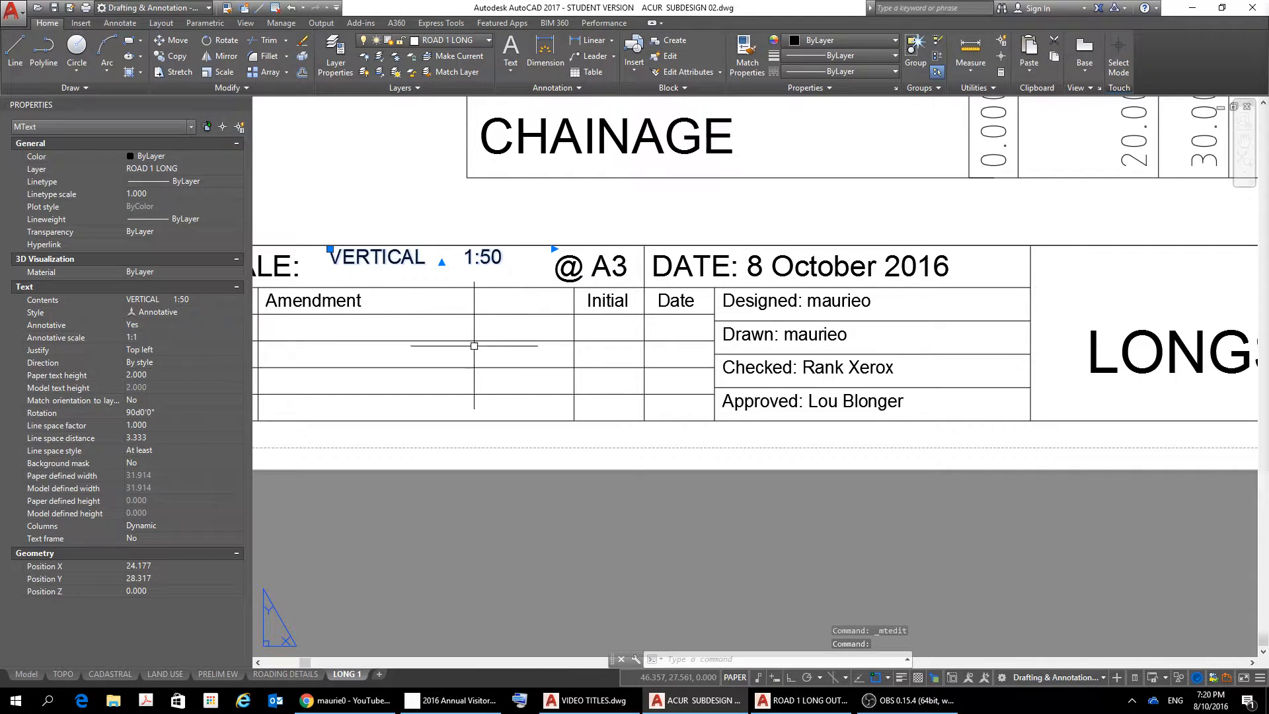
type("cp")
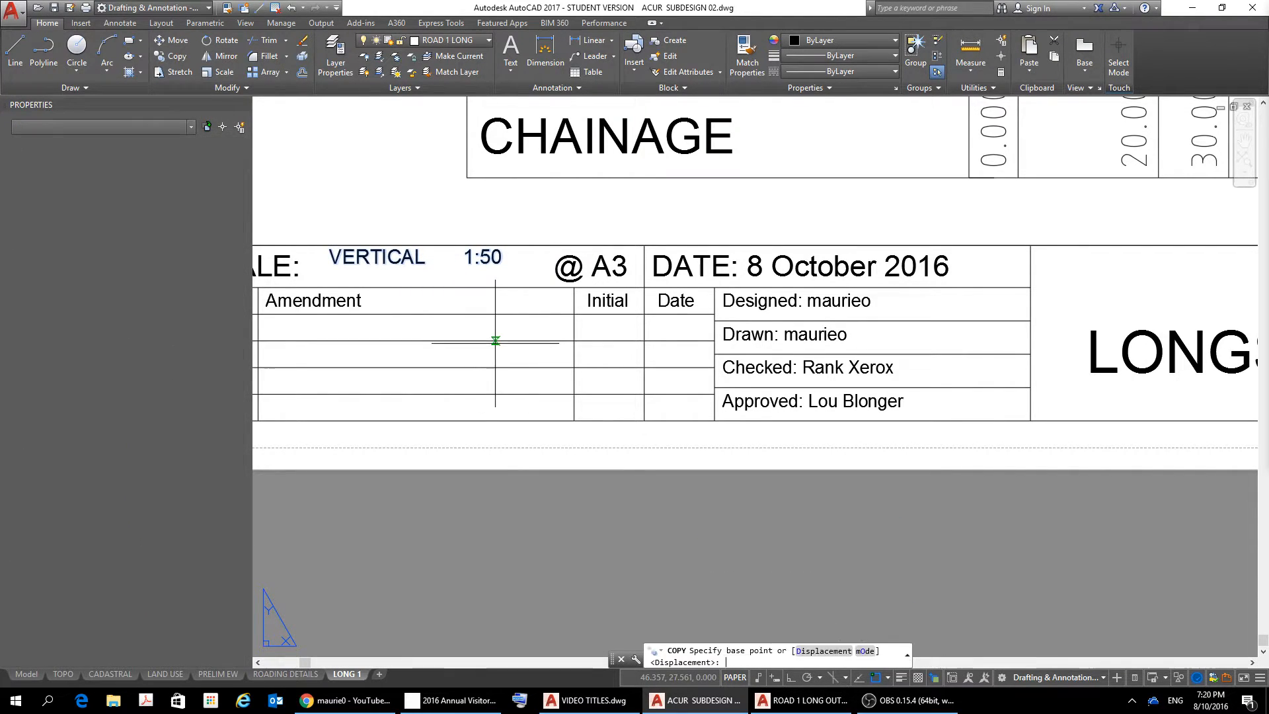
key("Return")
left_click(343, 255)
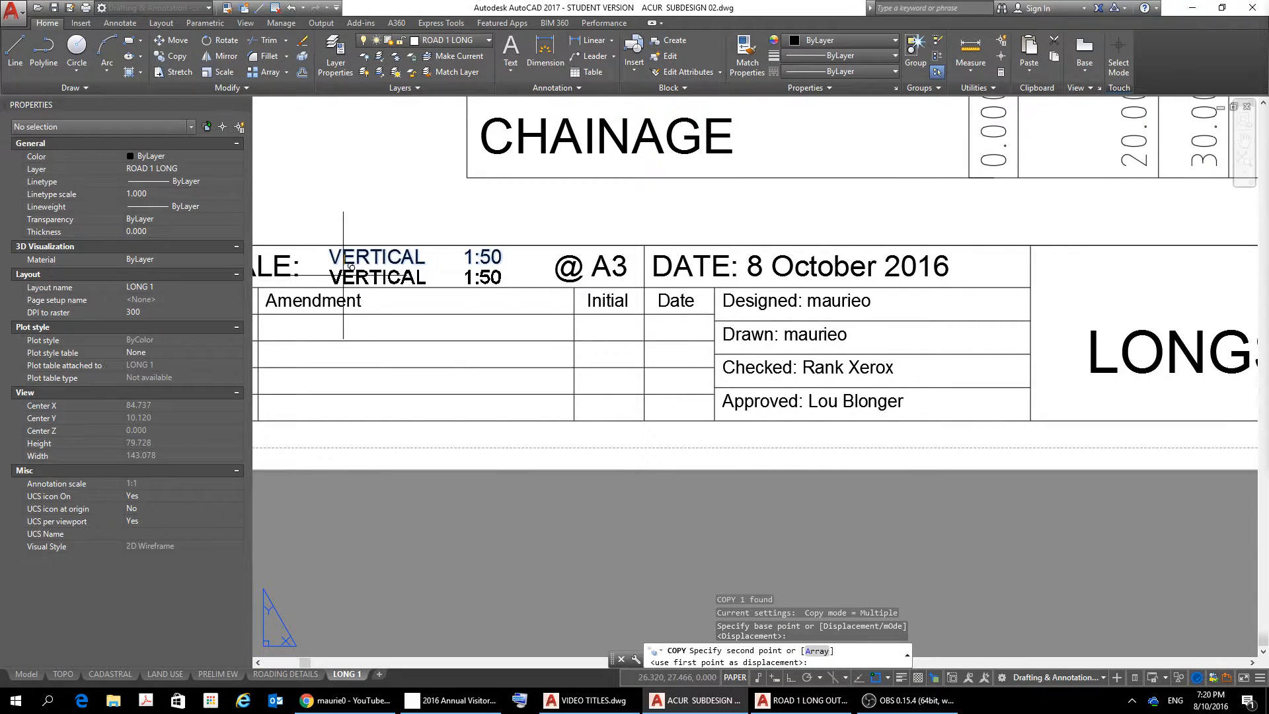
left_click(343, 266)
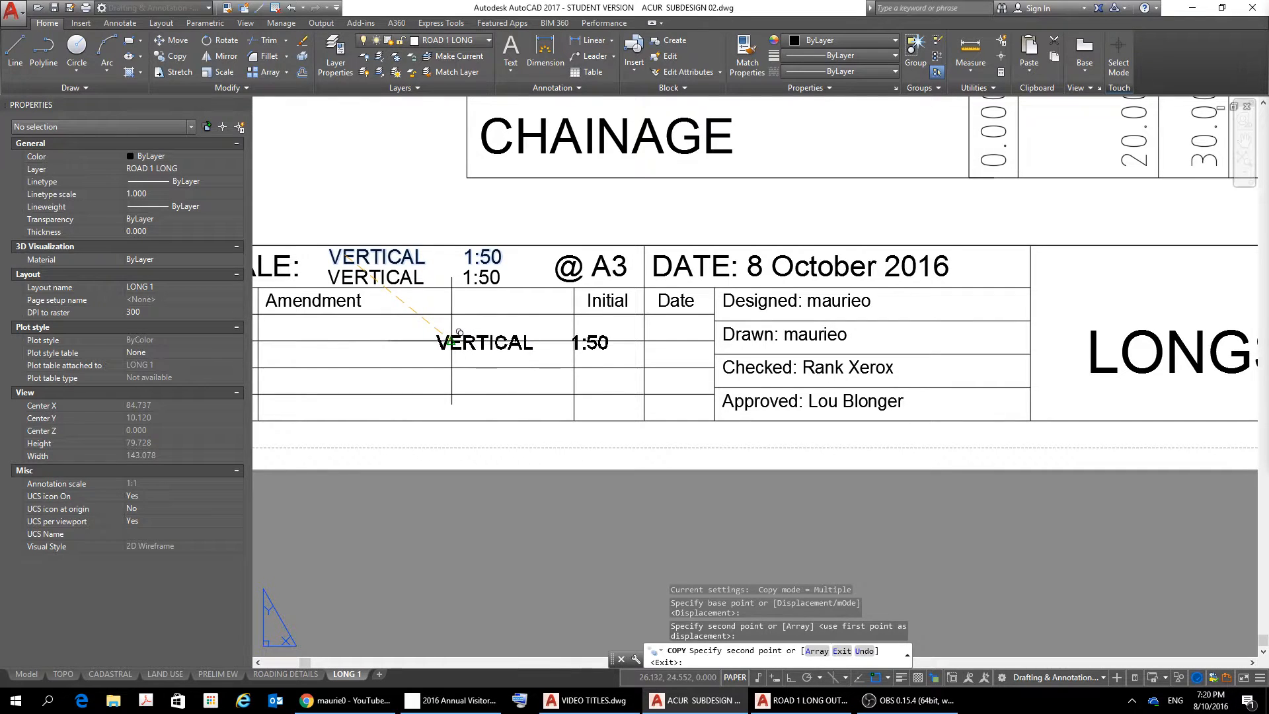
key("Escape")
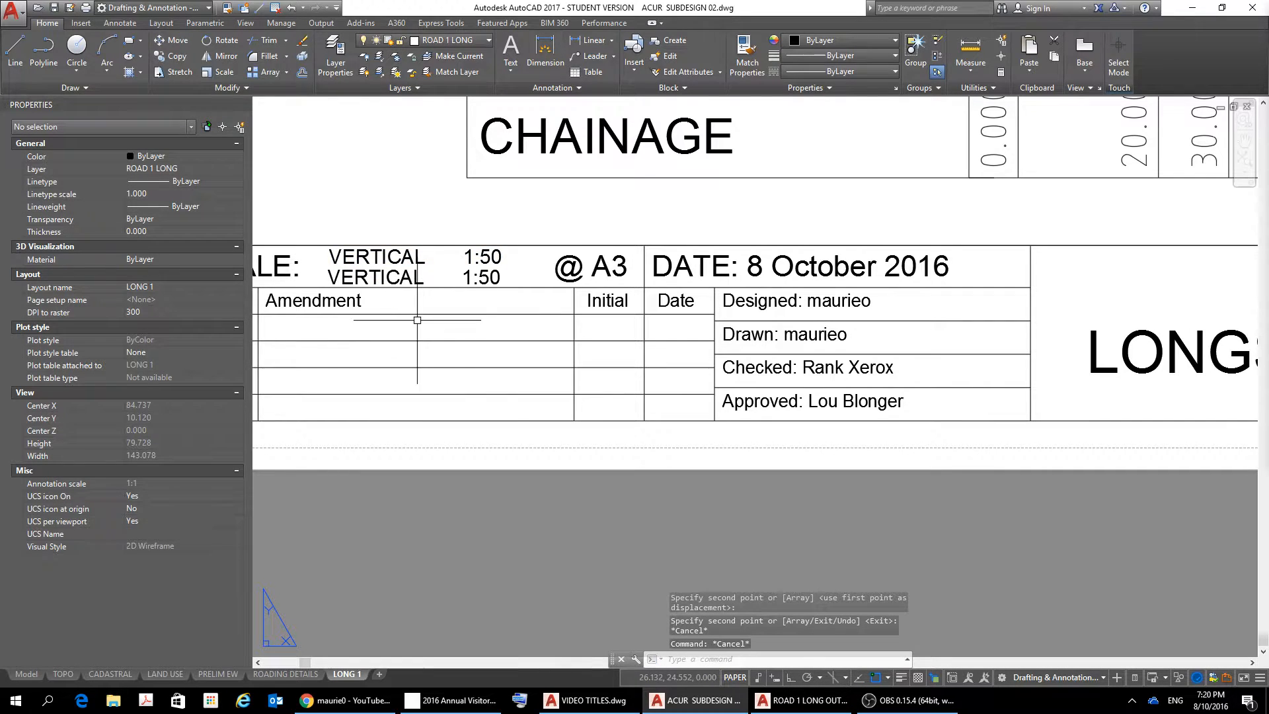
Change the copied lower scale note in the SCALE cell to read HORIZONTAL 1:1000
double_click(411, 277)
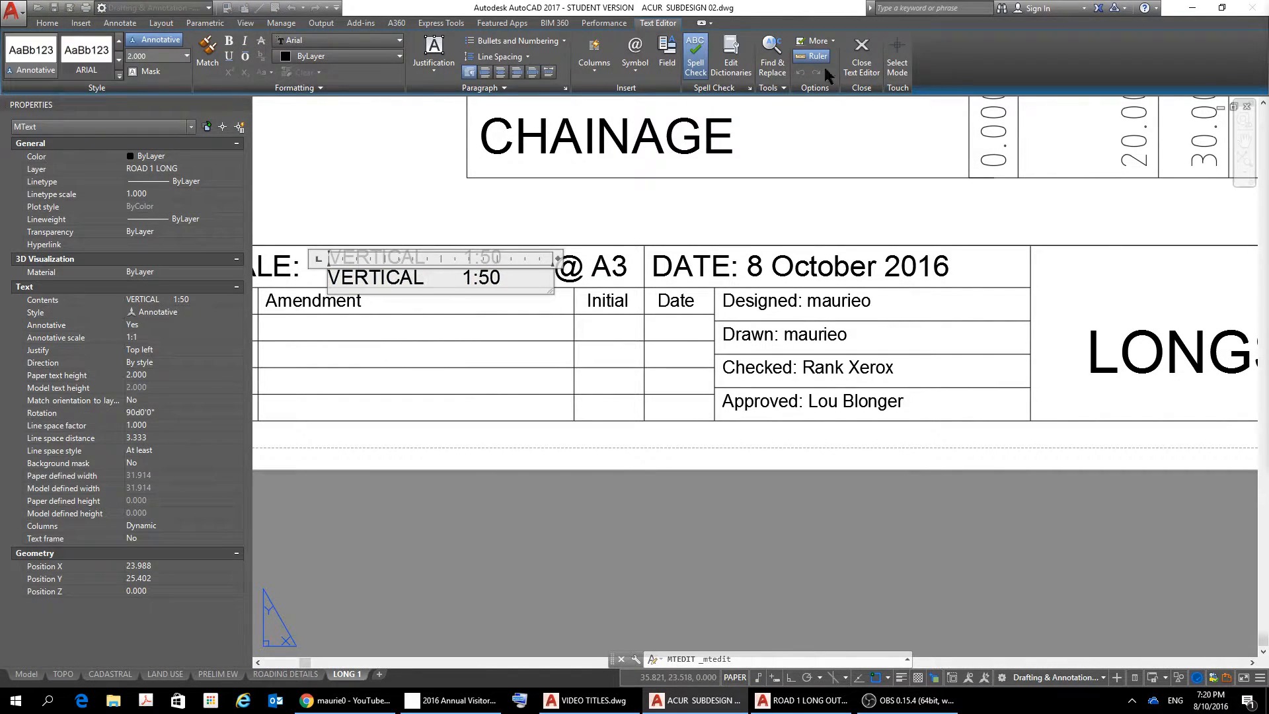
key("BackSpace")
key("BackSpace")
key("BackSpace")
key("BackSpace")
key("BackSpace")
key("BackSpace")
key("BackSpace")
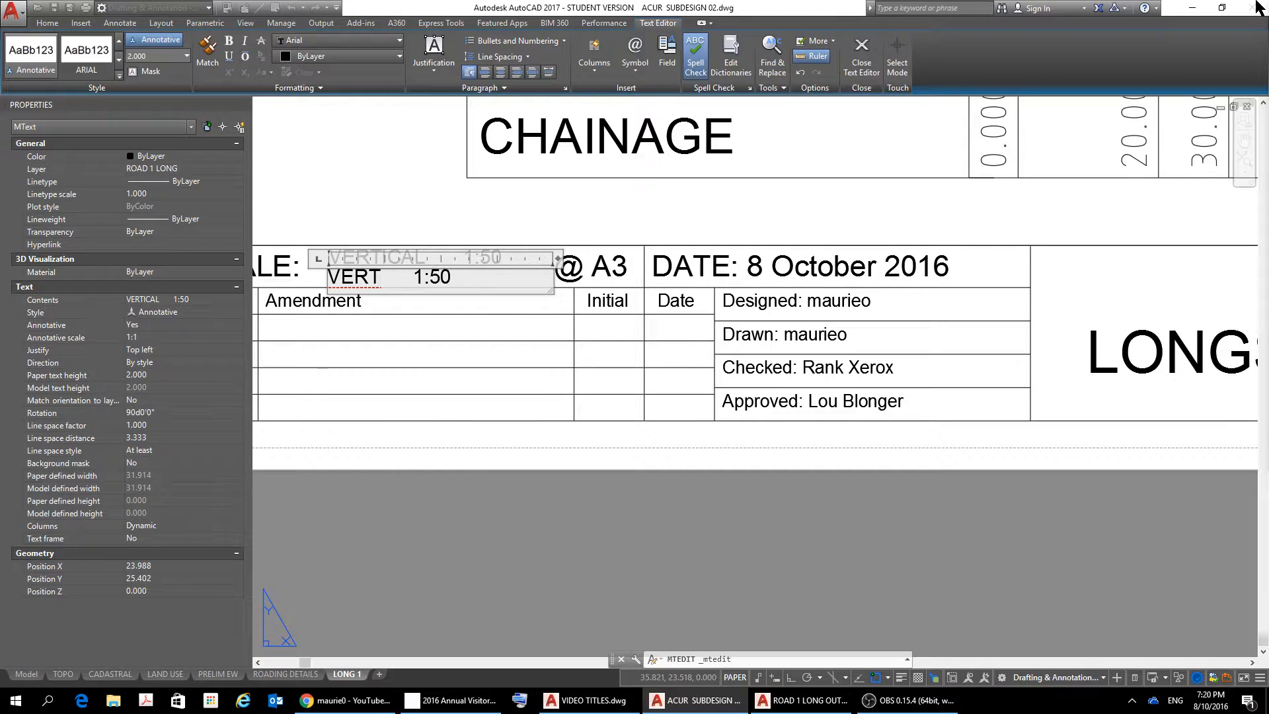
key("BackSpace")
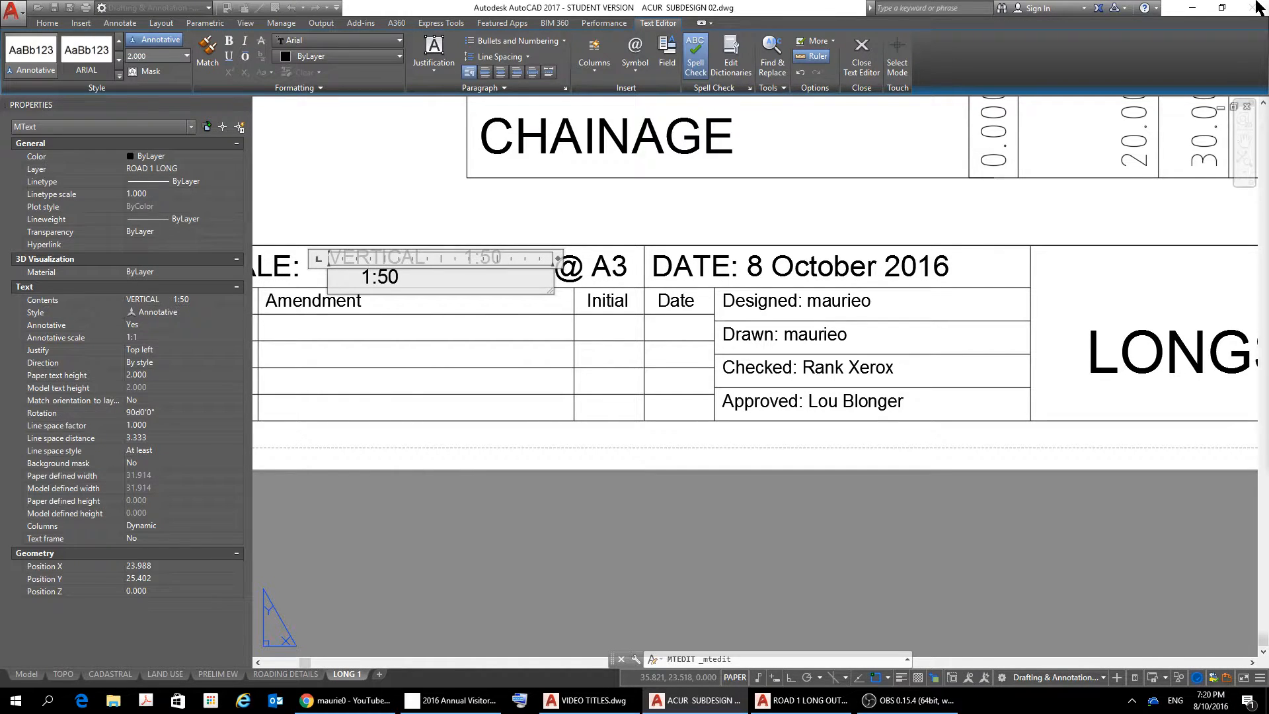
type("hORI")
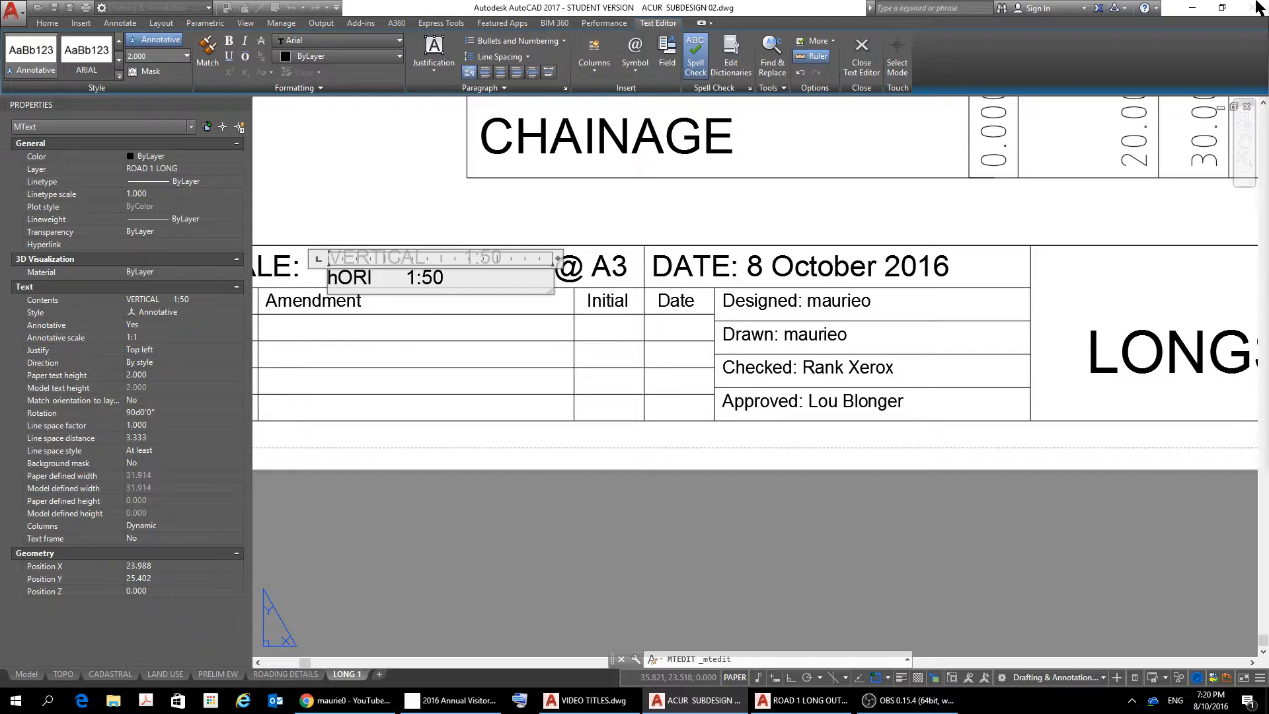
type("ZONTA")
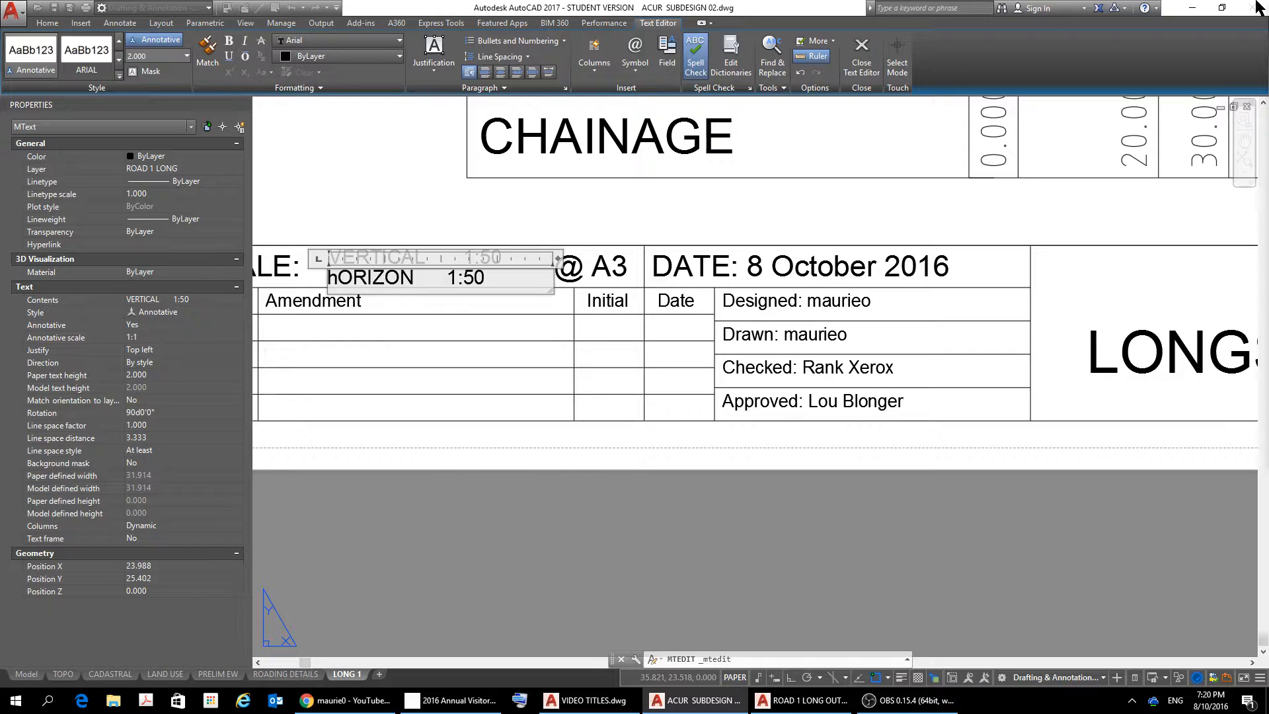
type("L")
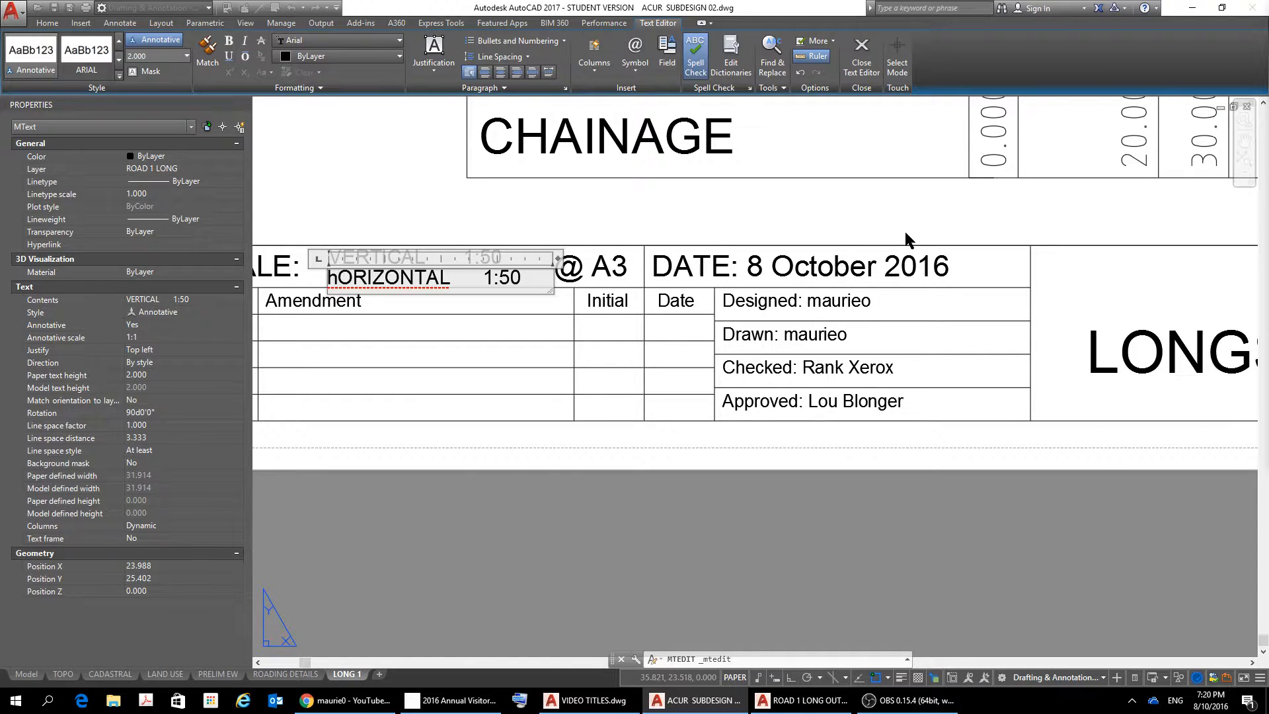
key("Delete")
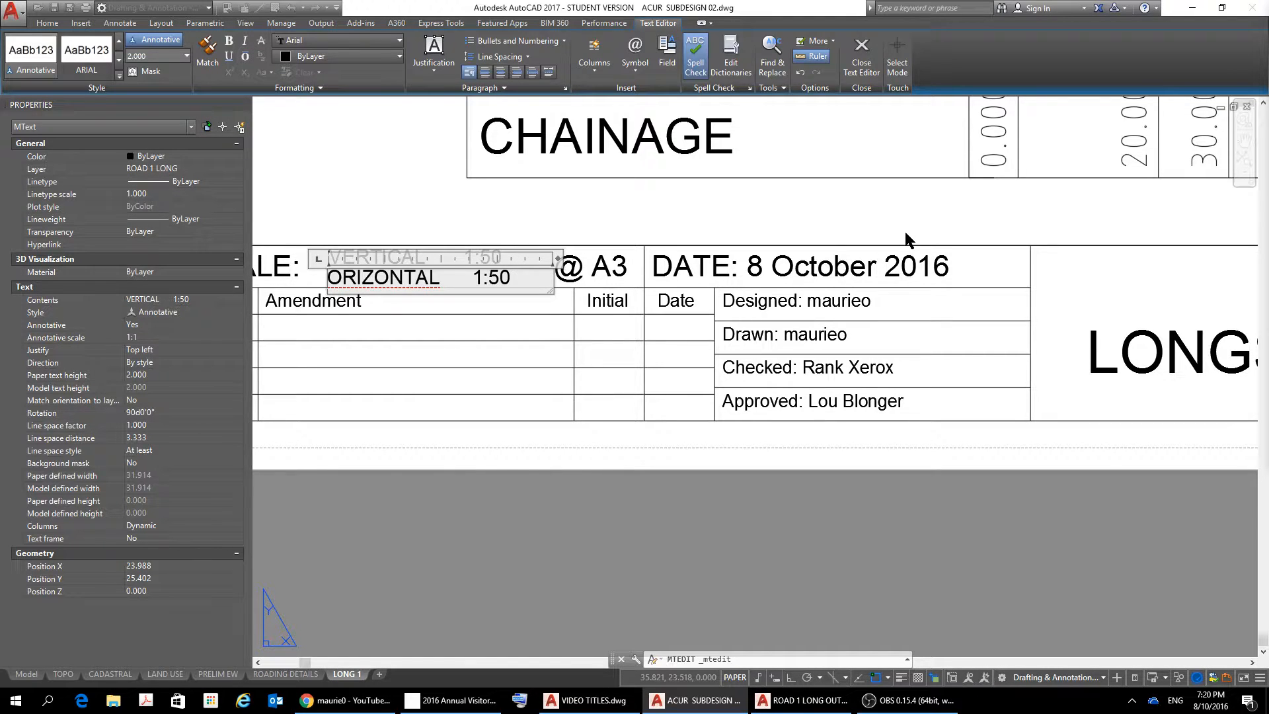
type("H")
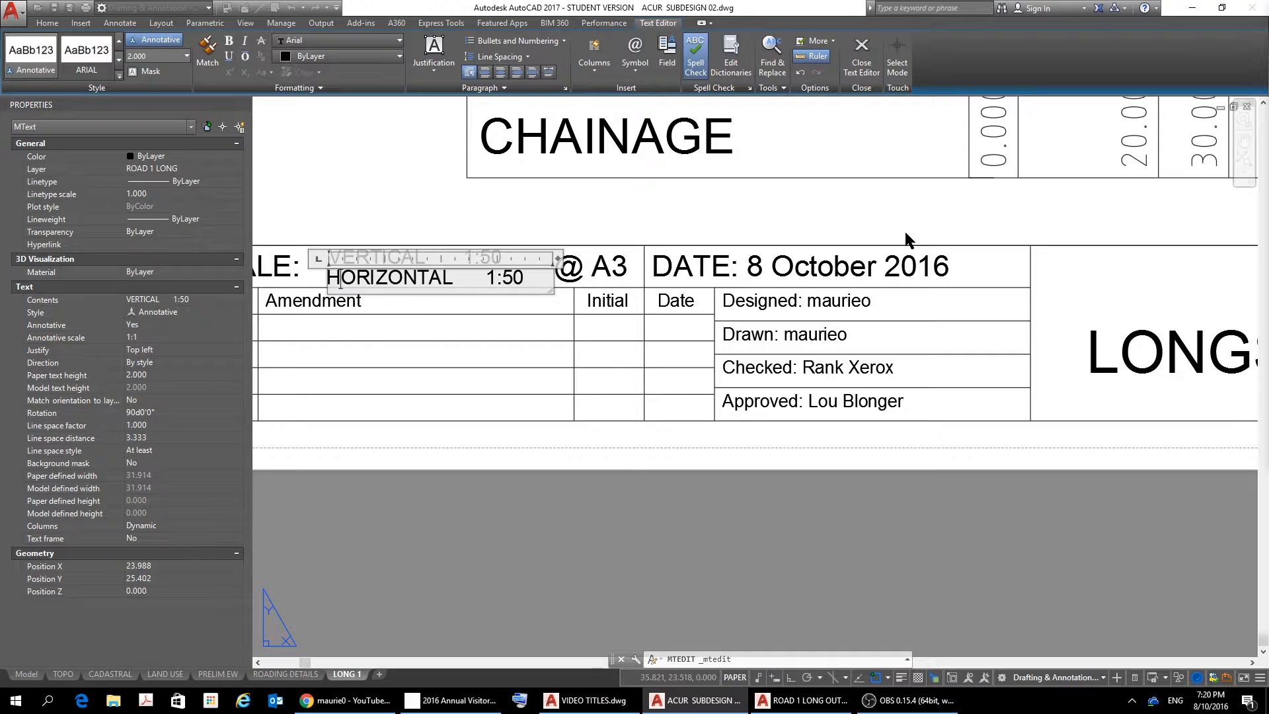
left_click(615, 236)
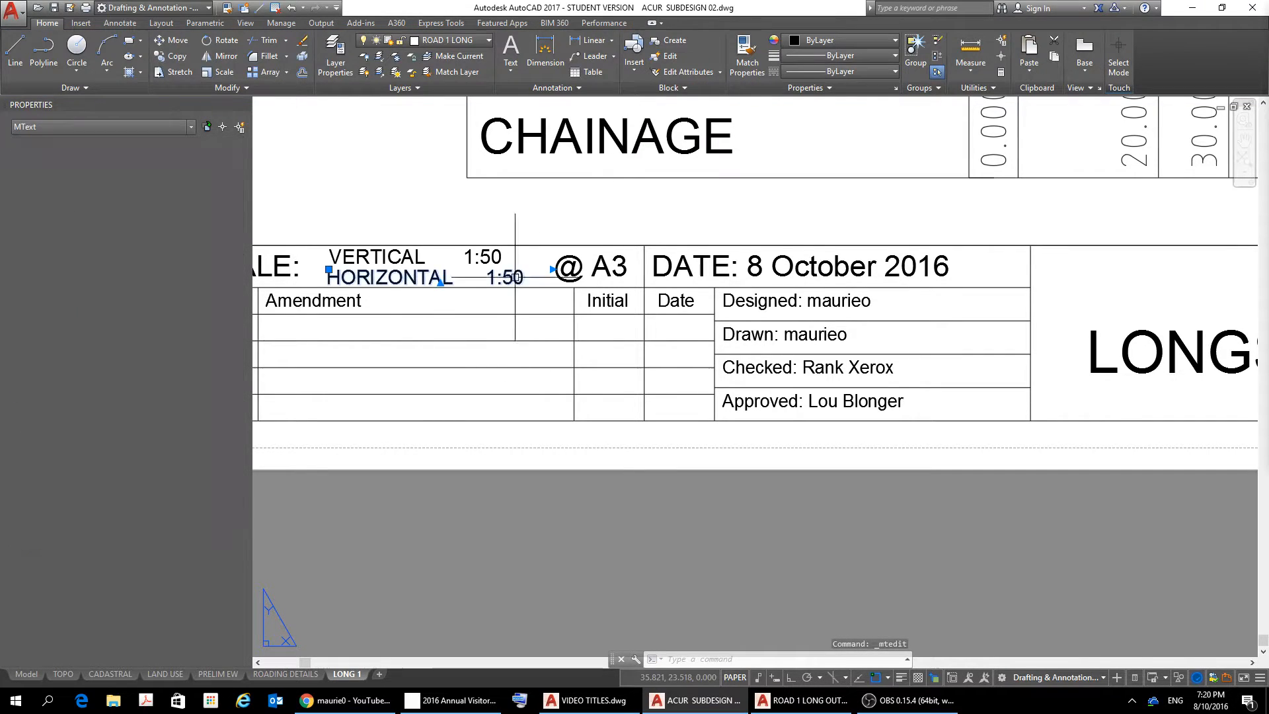
double_click(523, 276)
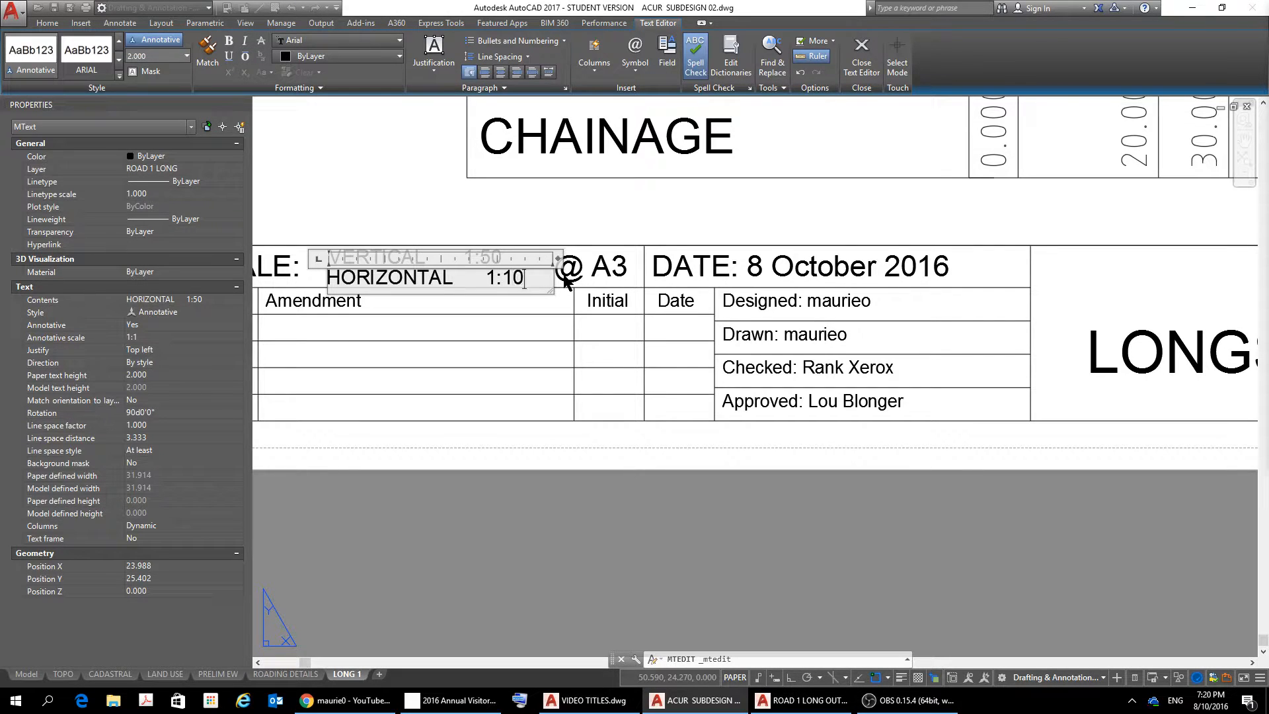
left_click(560, 205)
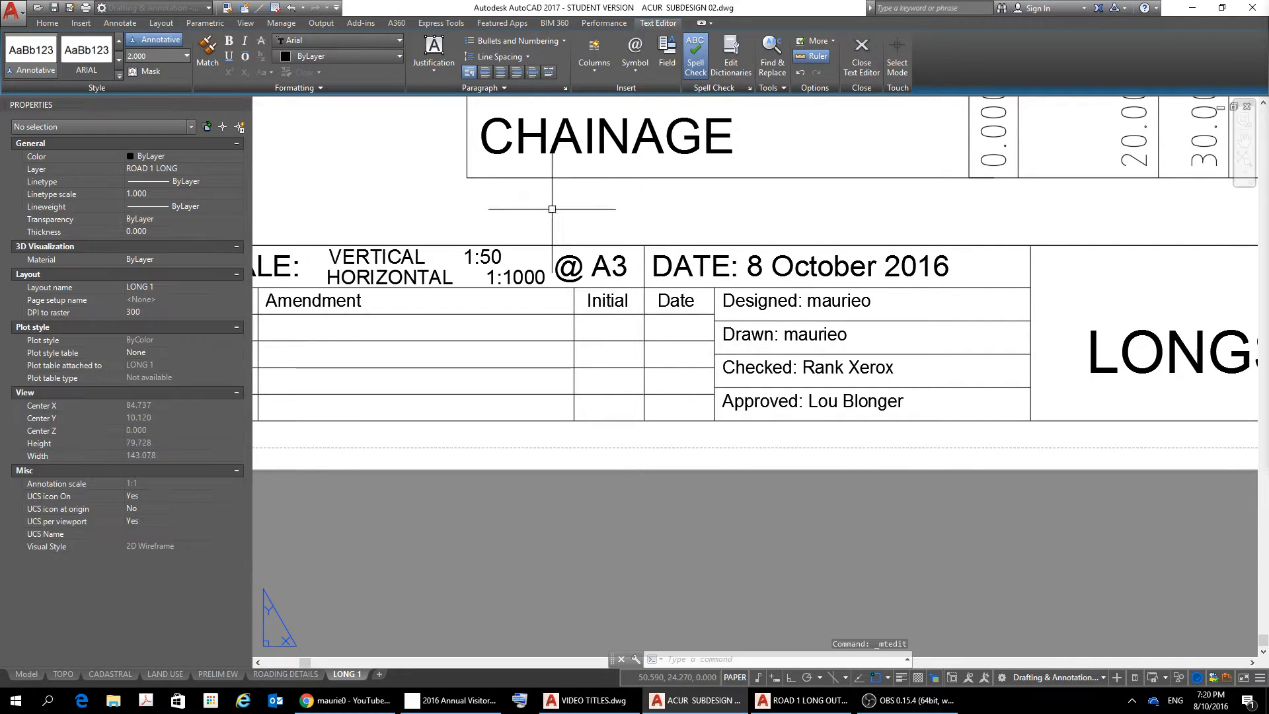
Remove the extra spaces before 1:1000 in the HORIZONTAL note so the ratio lines up beneath 1:50
left_click(477, 251)
double_click(483, 265)
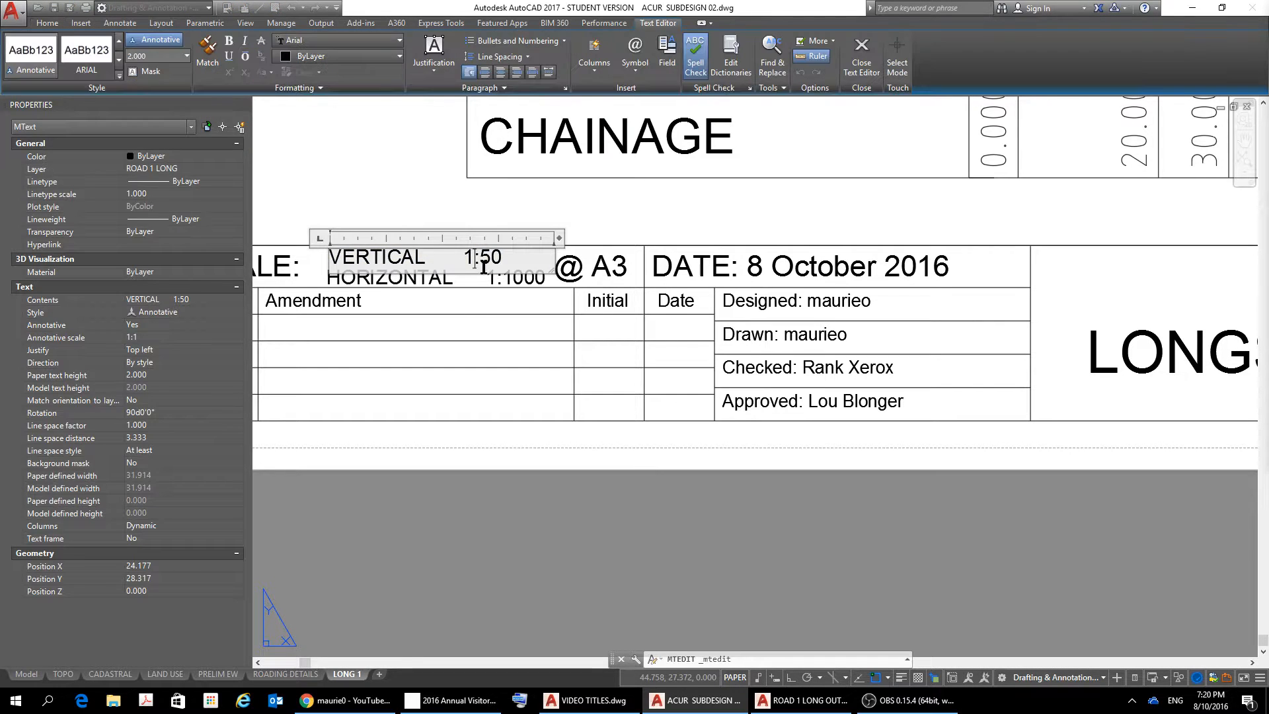
left_click(482, 278)
left_click(483, 279)
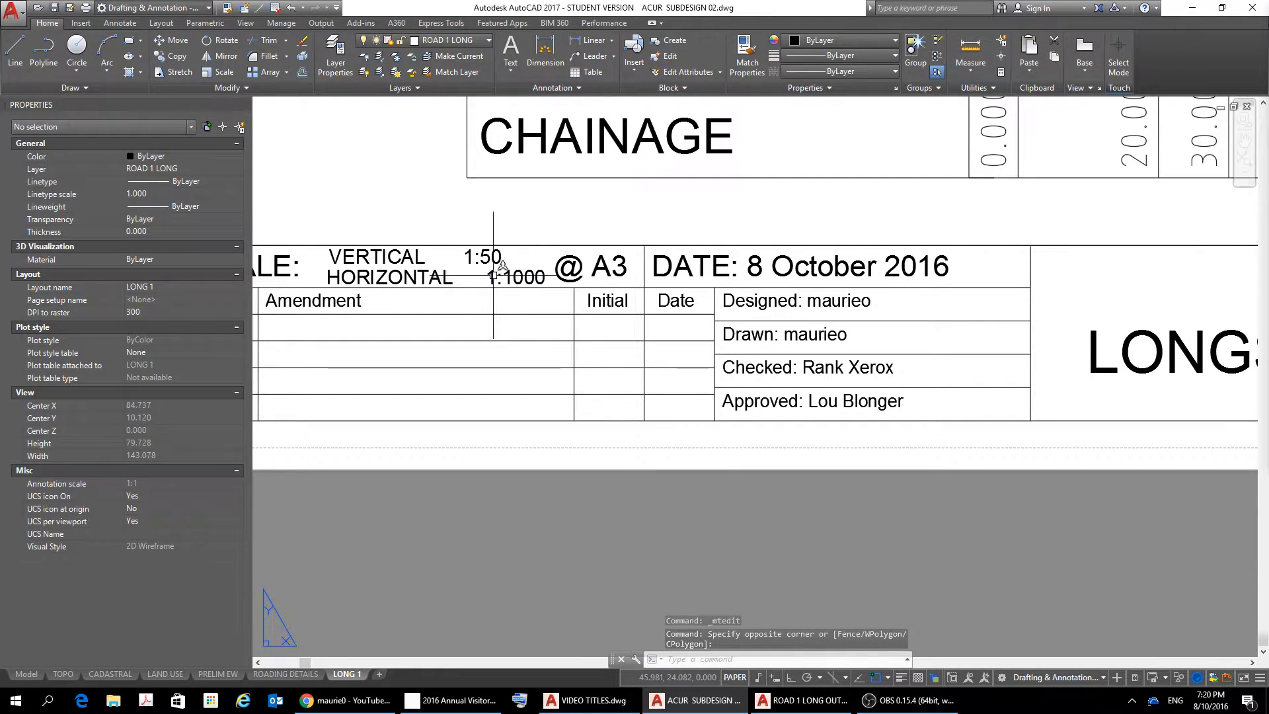
left_click(433, 280)
double_click(496, 278)
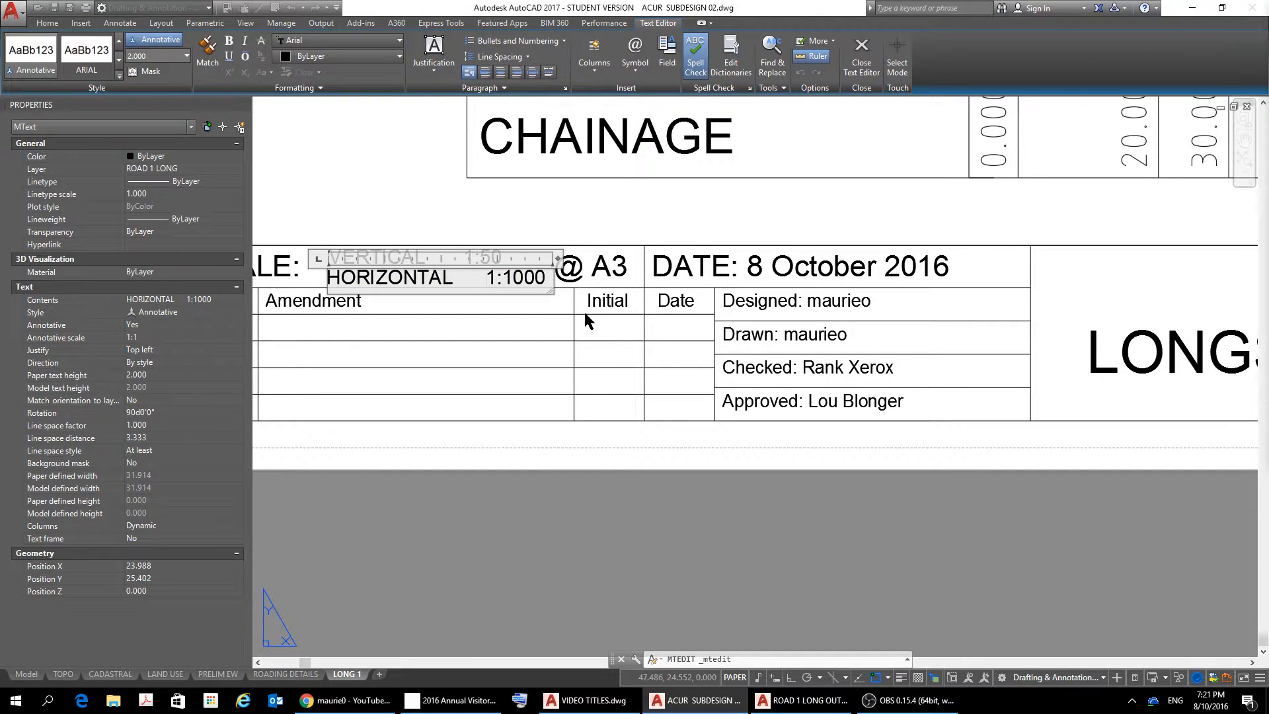
key("BackSpace")
key("BackSpace")
key("BackSpace")
key("BackSpace")
left_click(568, 195)
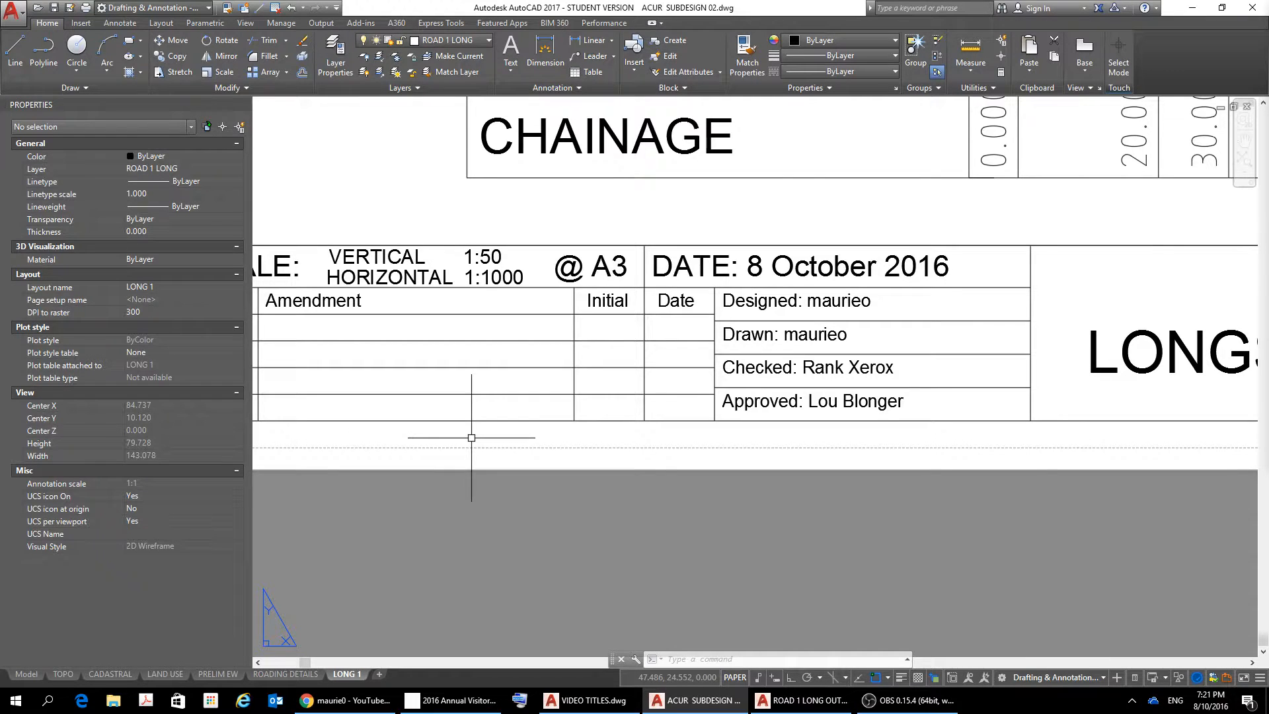
Draw a line along the bottom edge of the chainage row from chainage 0.000 to 200.000 and check its length
scroll(470, 436, "down", 4)
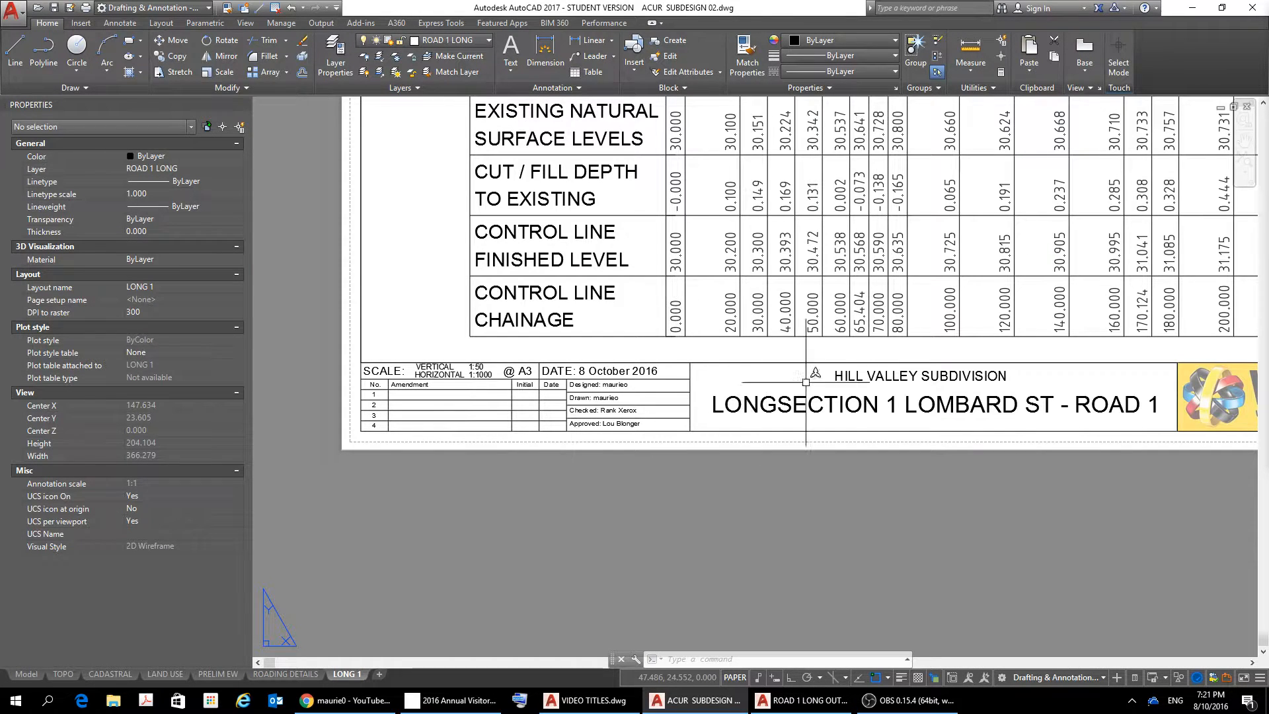
middle_click_drag(825, 371, 620, 345)
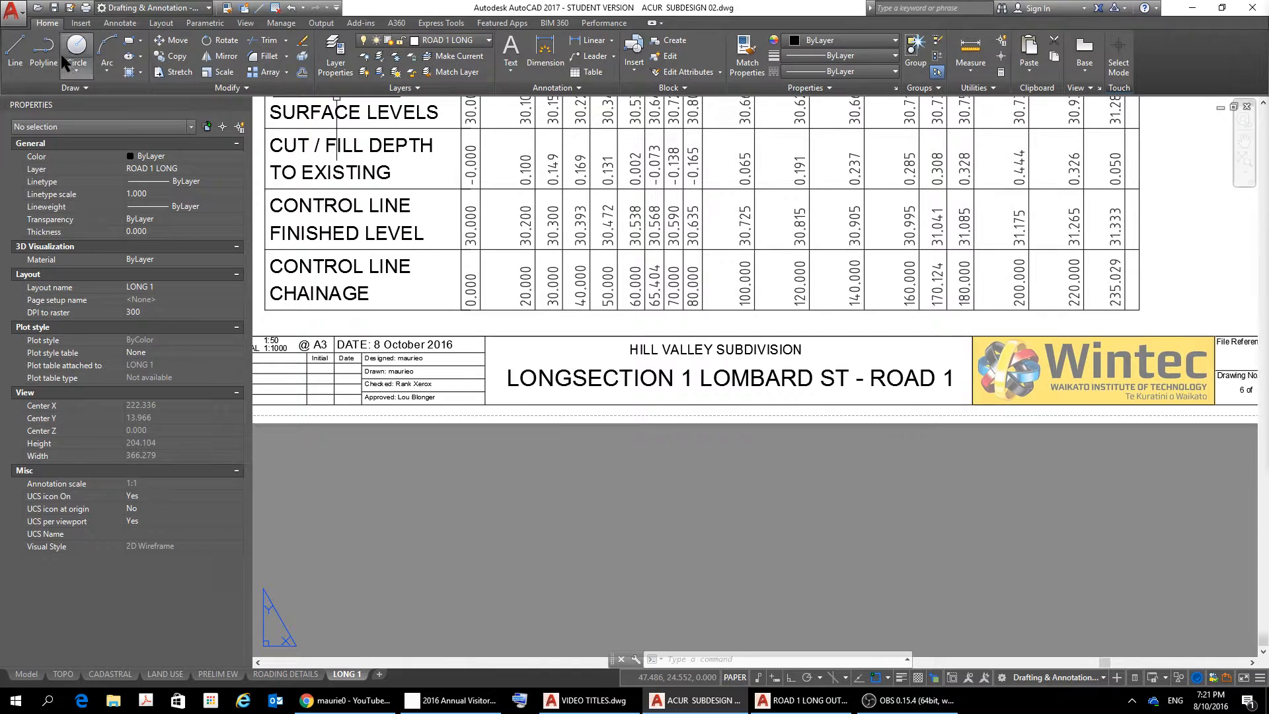
left_click(15, 49)
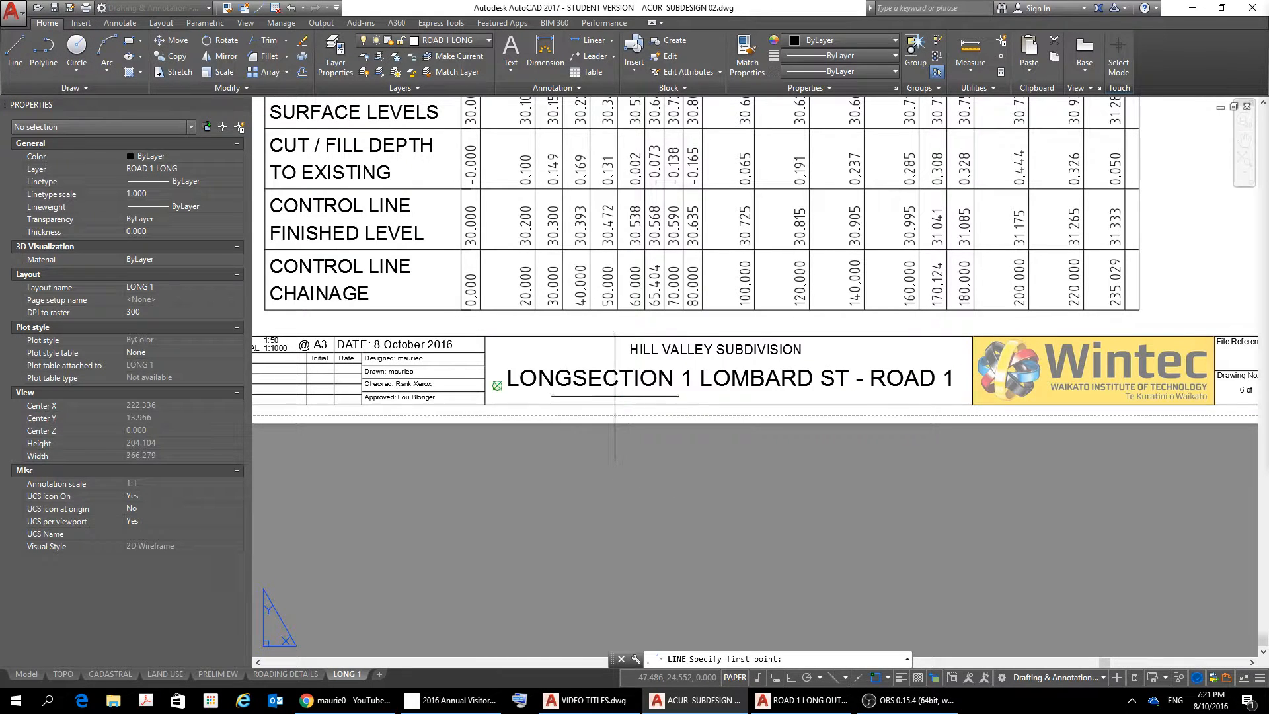
scroll(607, 370, "down", 2)
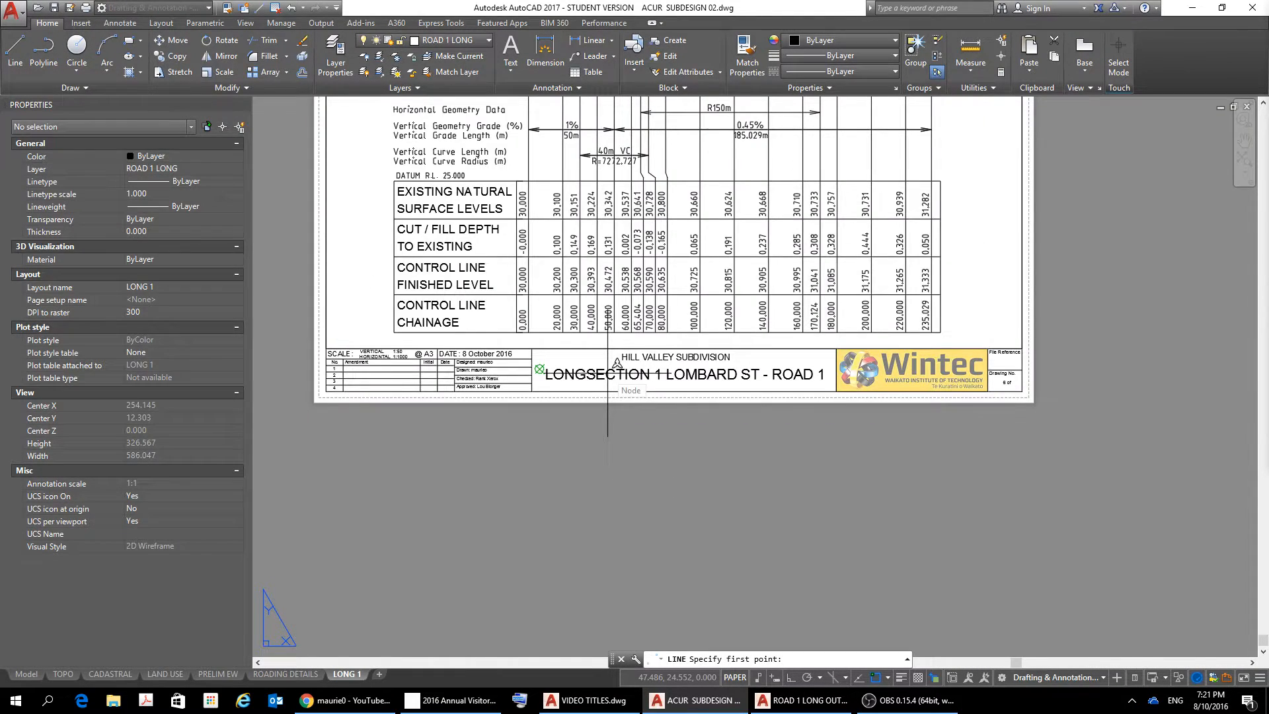
scroll(607, 373, "up", 2)
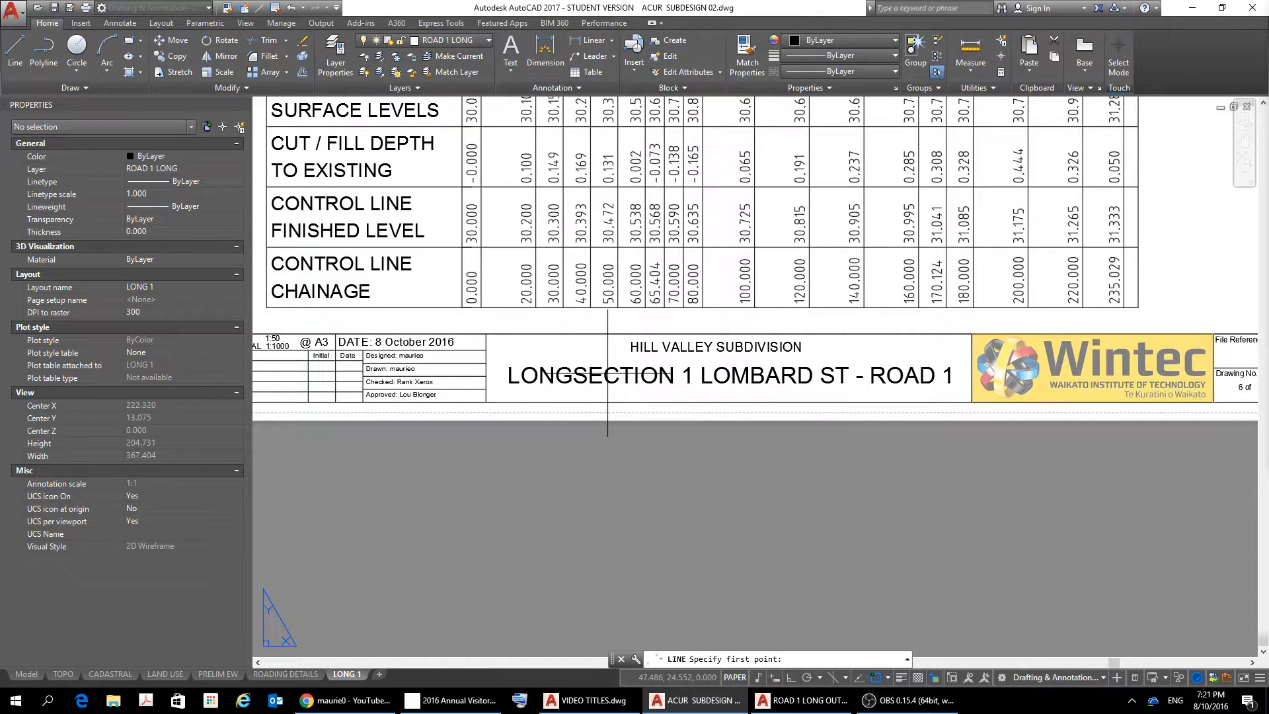
left_click(481, 306)
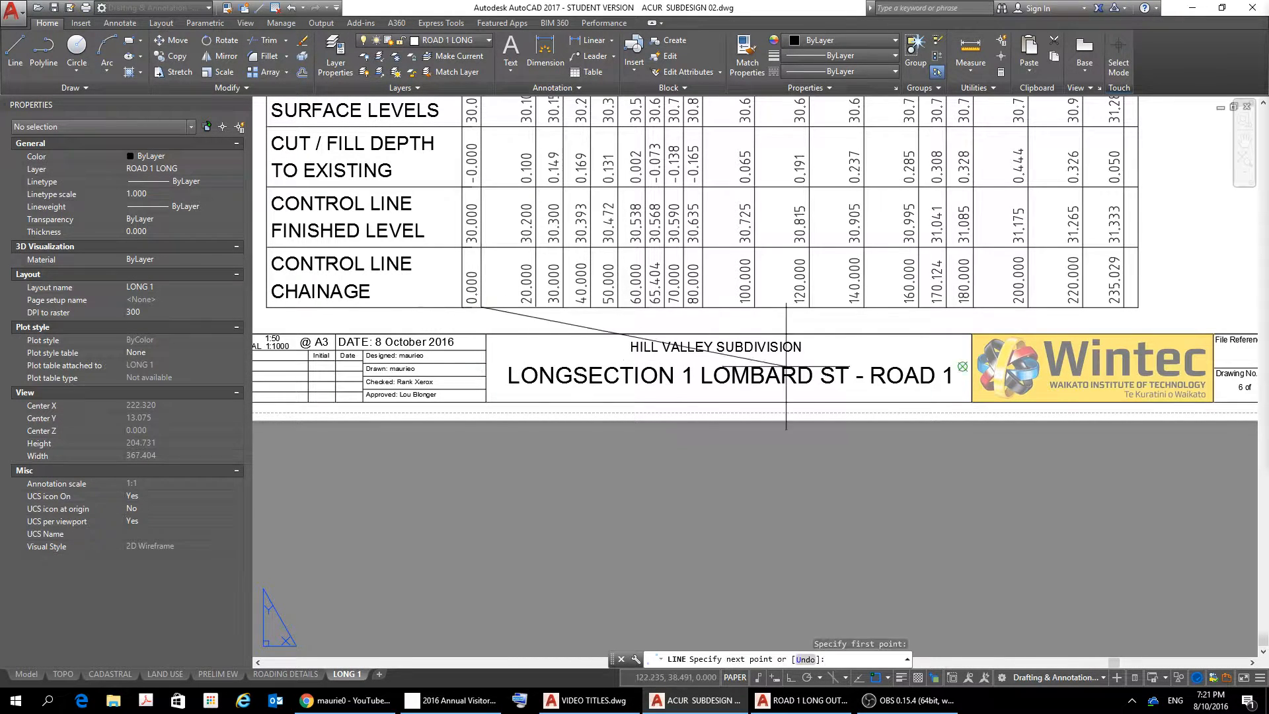
left_click(1029, 306)
key("Escape")
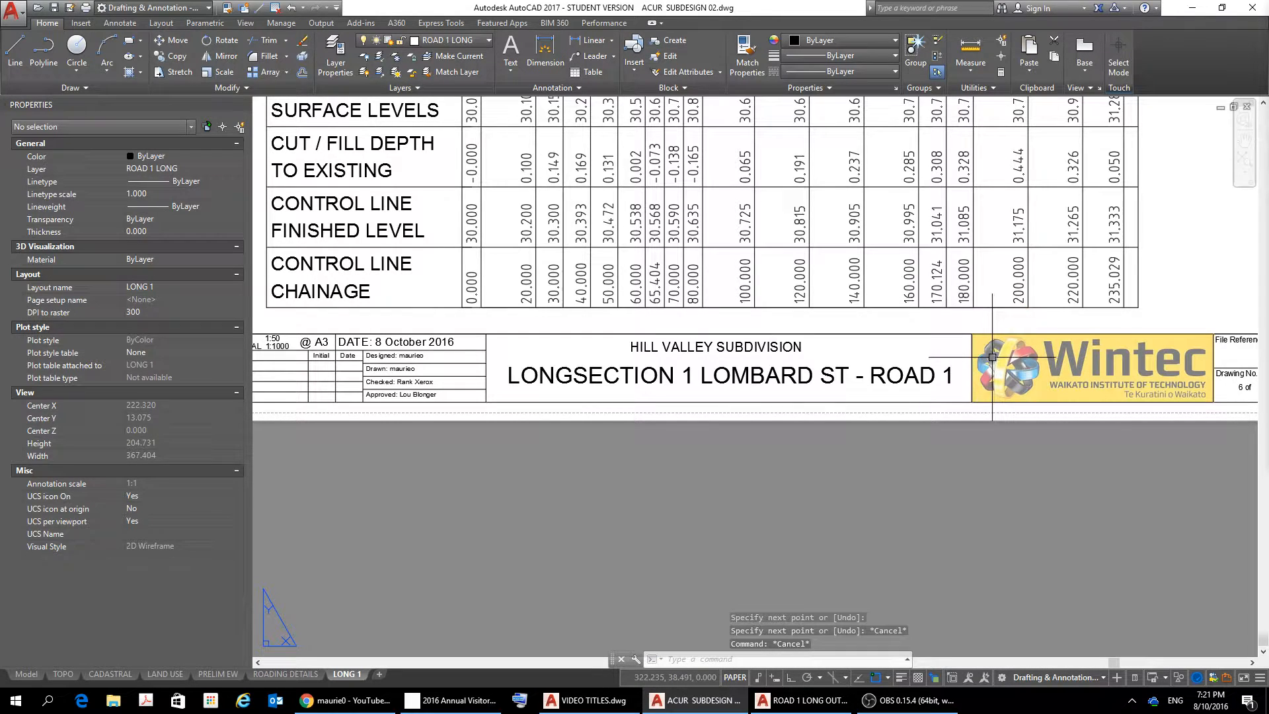
left_click(994, 306)
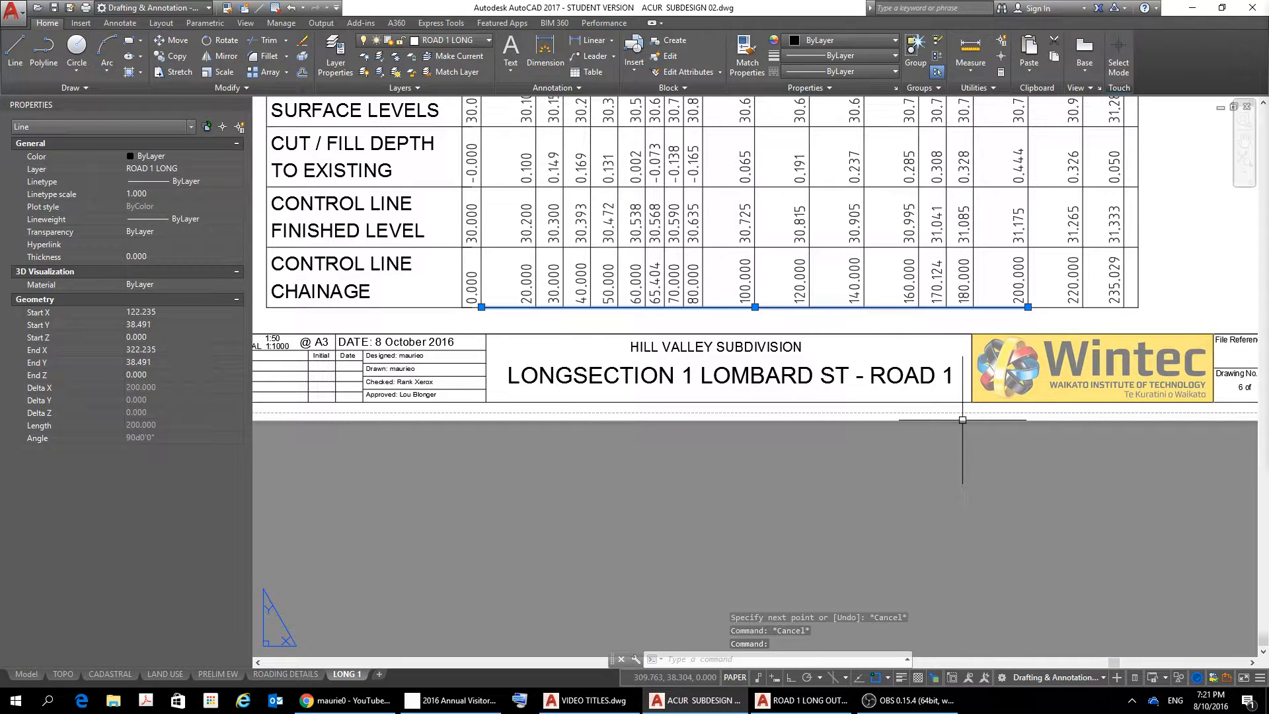
key("Escape")
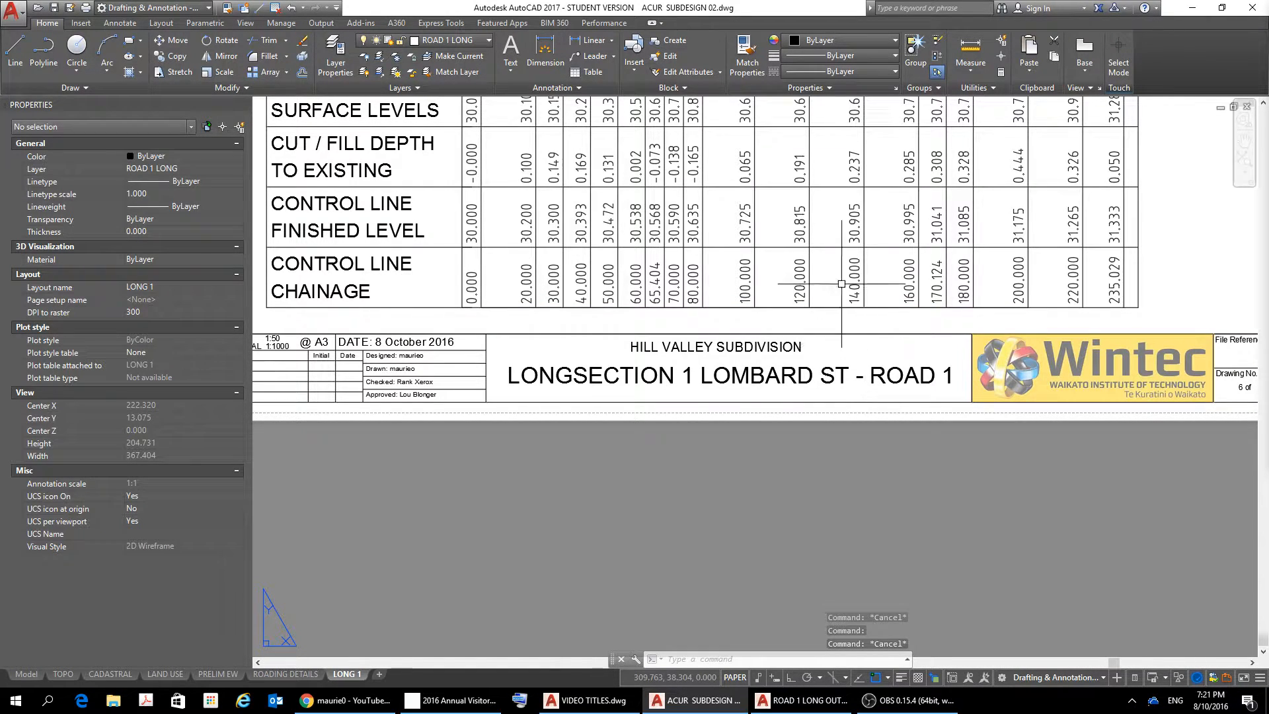
scroll(974, 293, "down", 2)
middle_click_drag(952, 239, 935, 430)
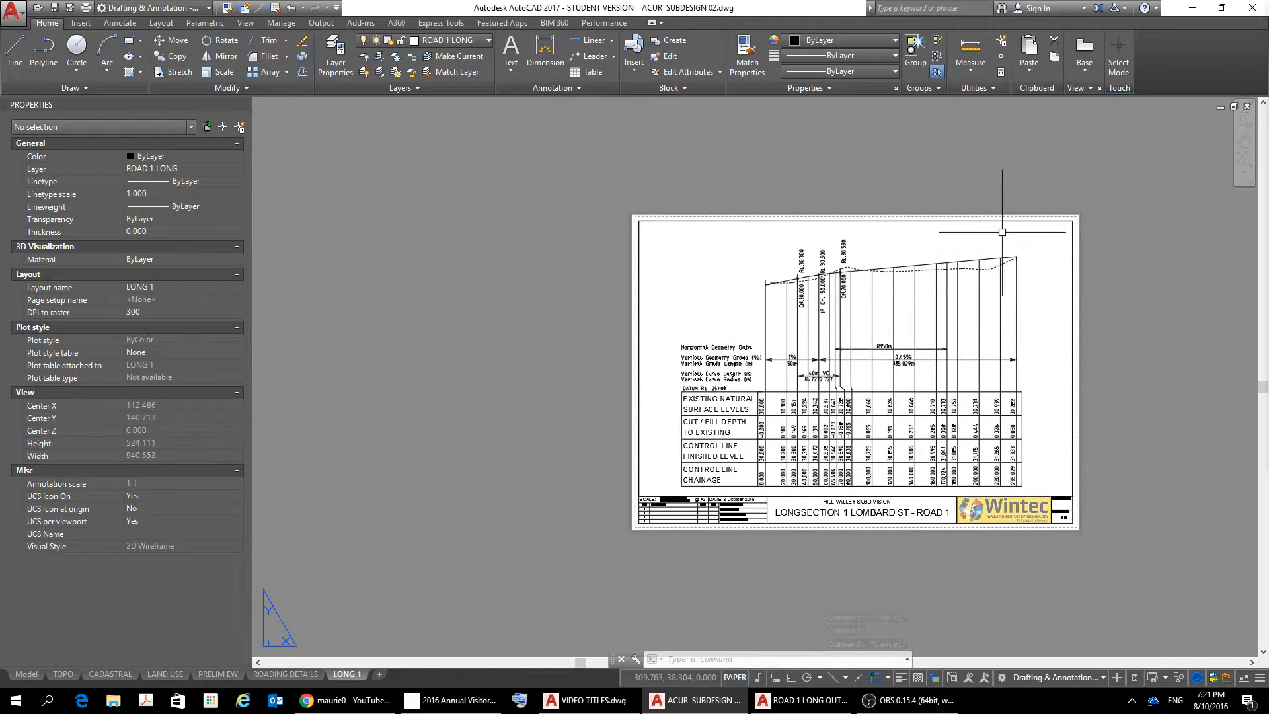
scroll(1037, 270, "up", 2)
scroll(1102, 434, "up", 2)
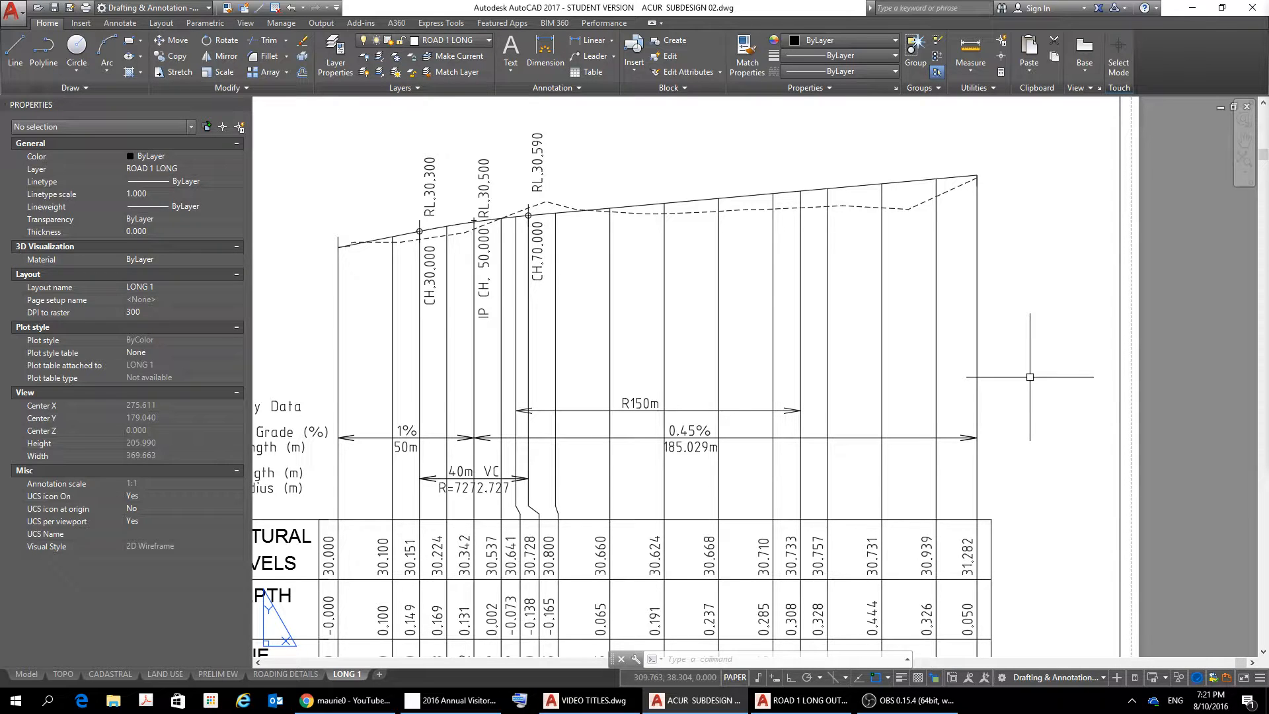
type("L")
key("Return")
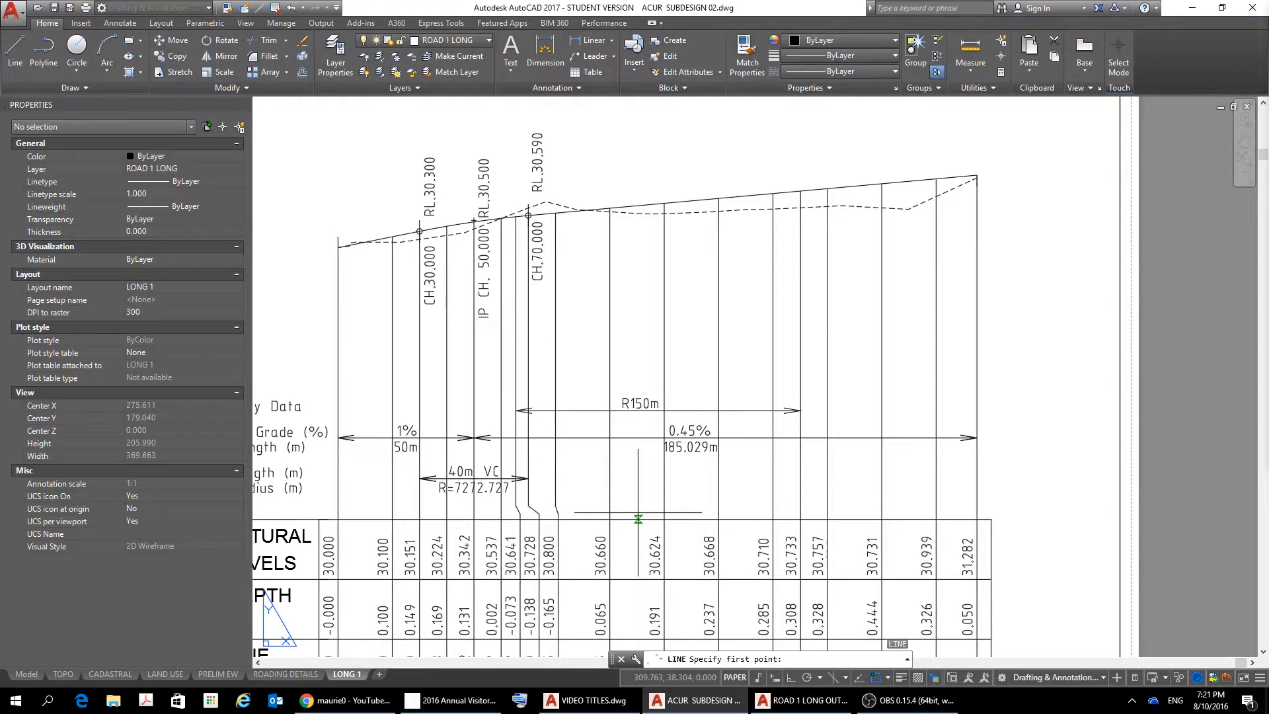
scroll(638, 516, "down", 2)
scroll(638, 516, "up", 5)
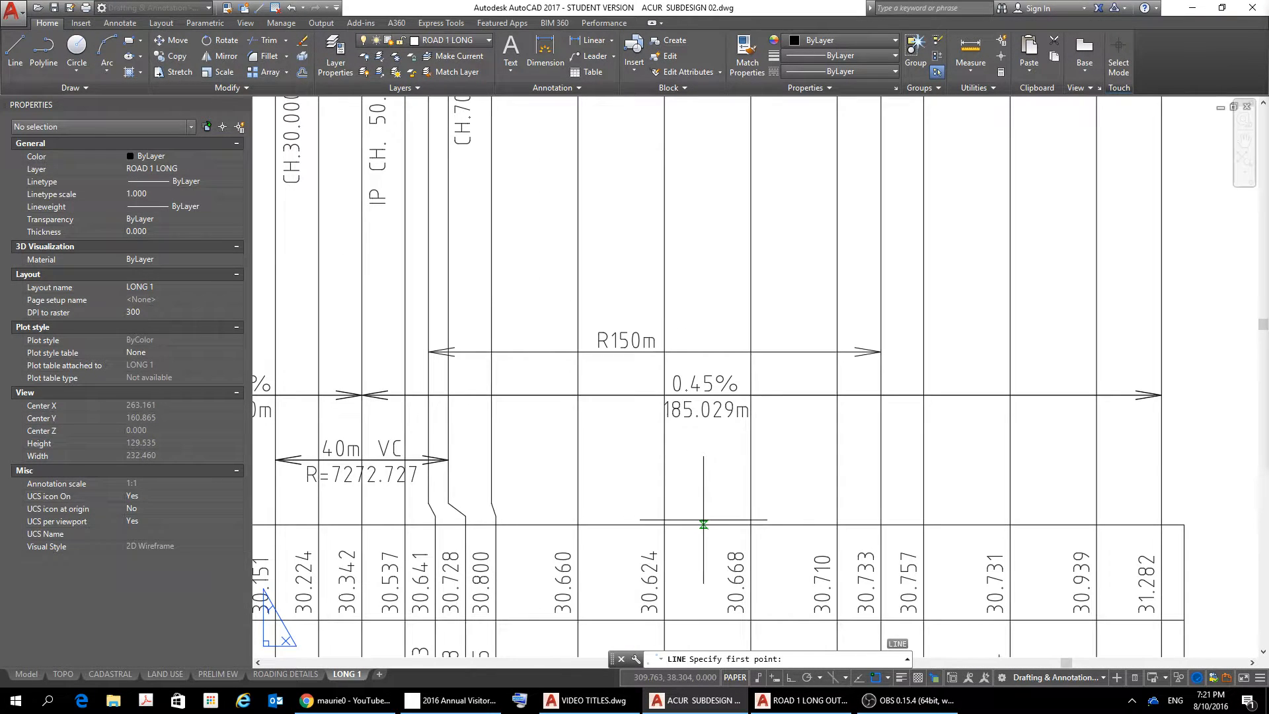
scroll(704, 520, "down", 3)
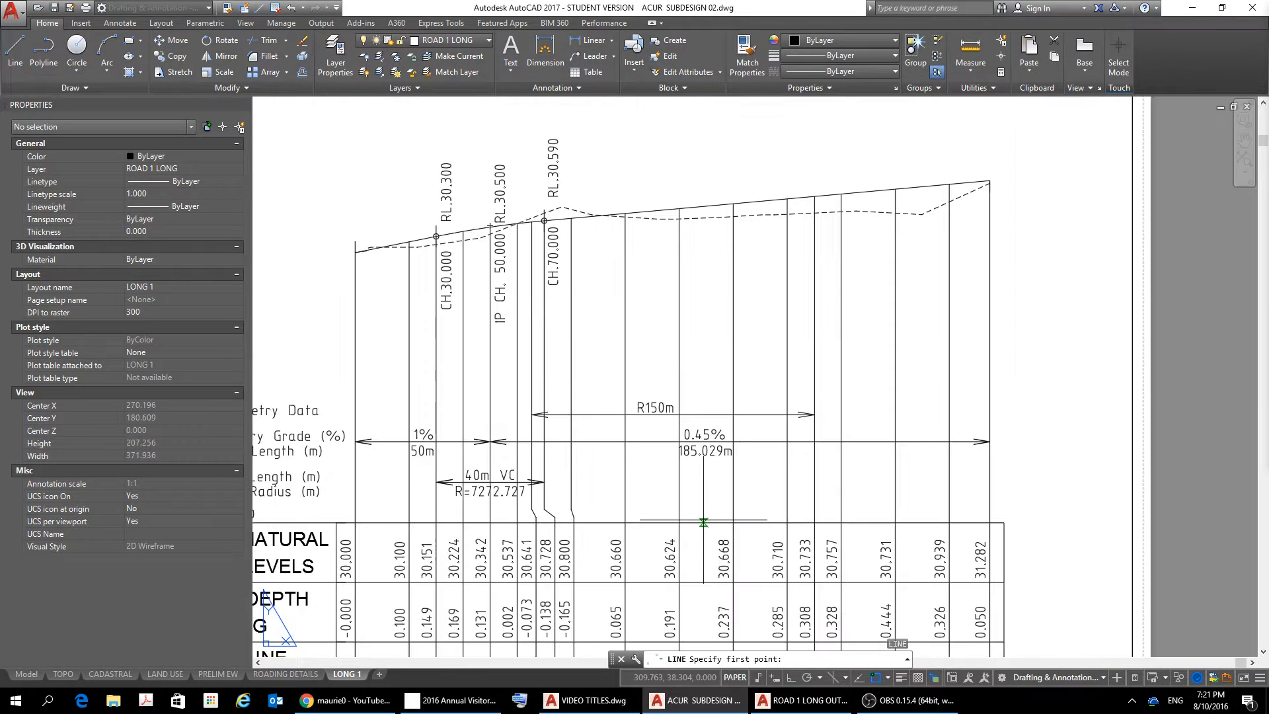
left_click(896, 523)
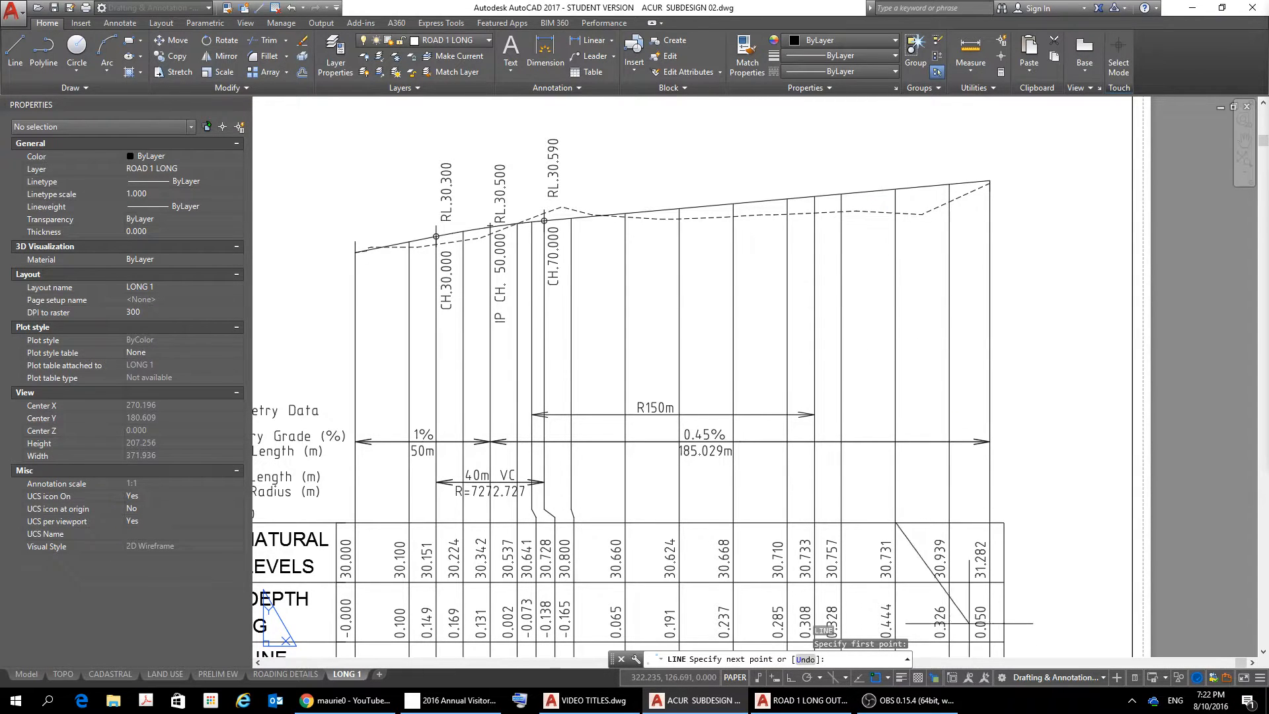
scroll(893, 601, "down", 4)
scroll(893, 600, "up", 4)
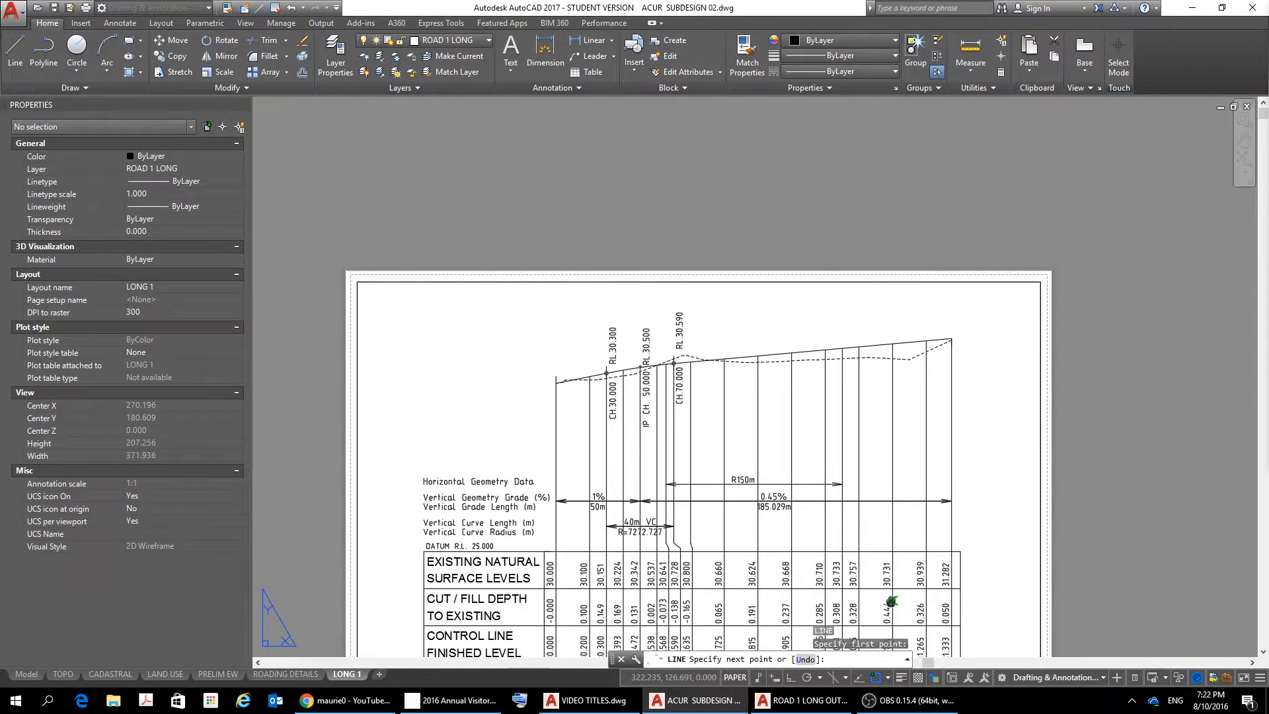
scroll(857, 318, "up", 2)
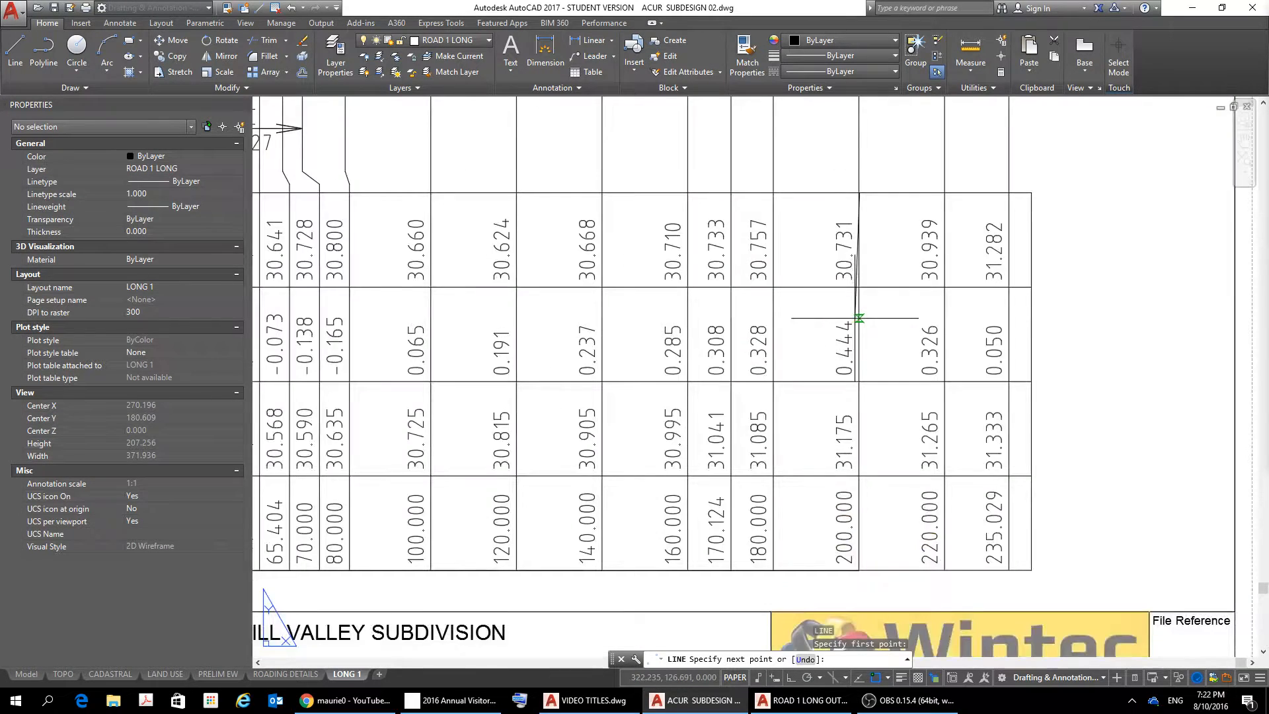
scroll(857, 320, "down", 1)
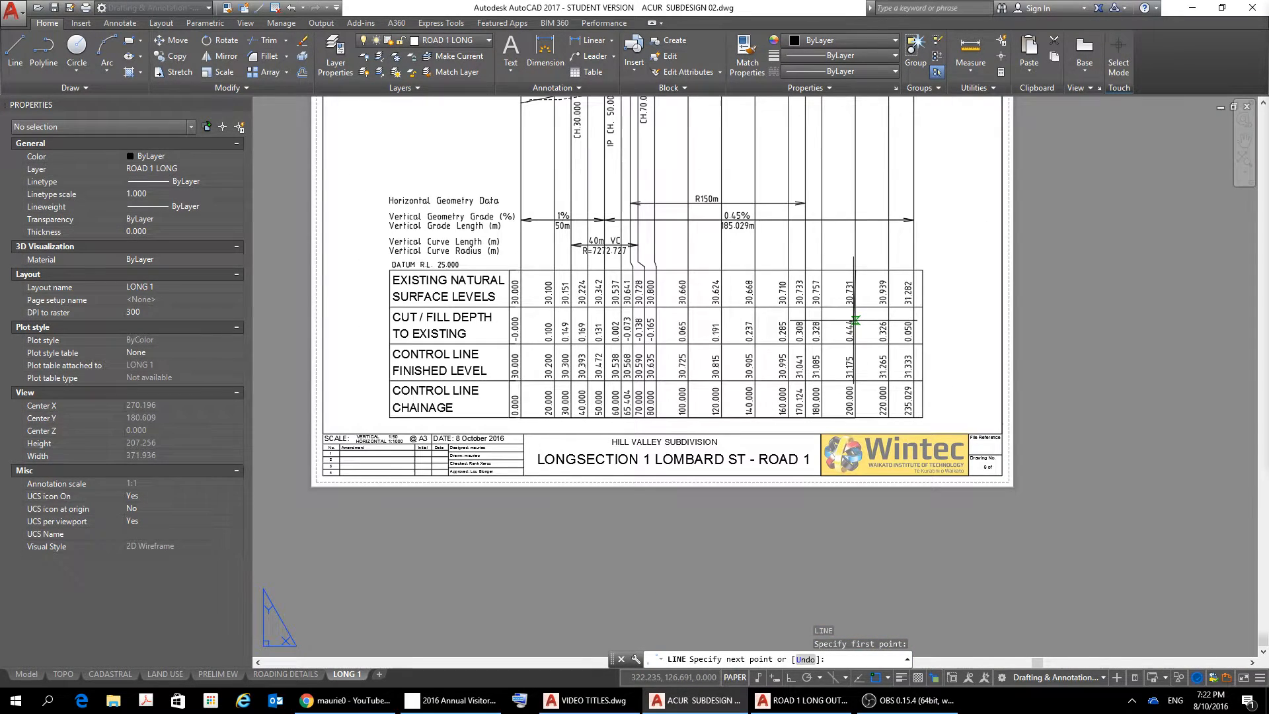
scroll(856, 319, "up", 1)
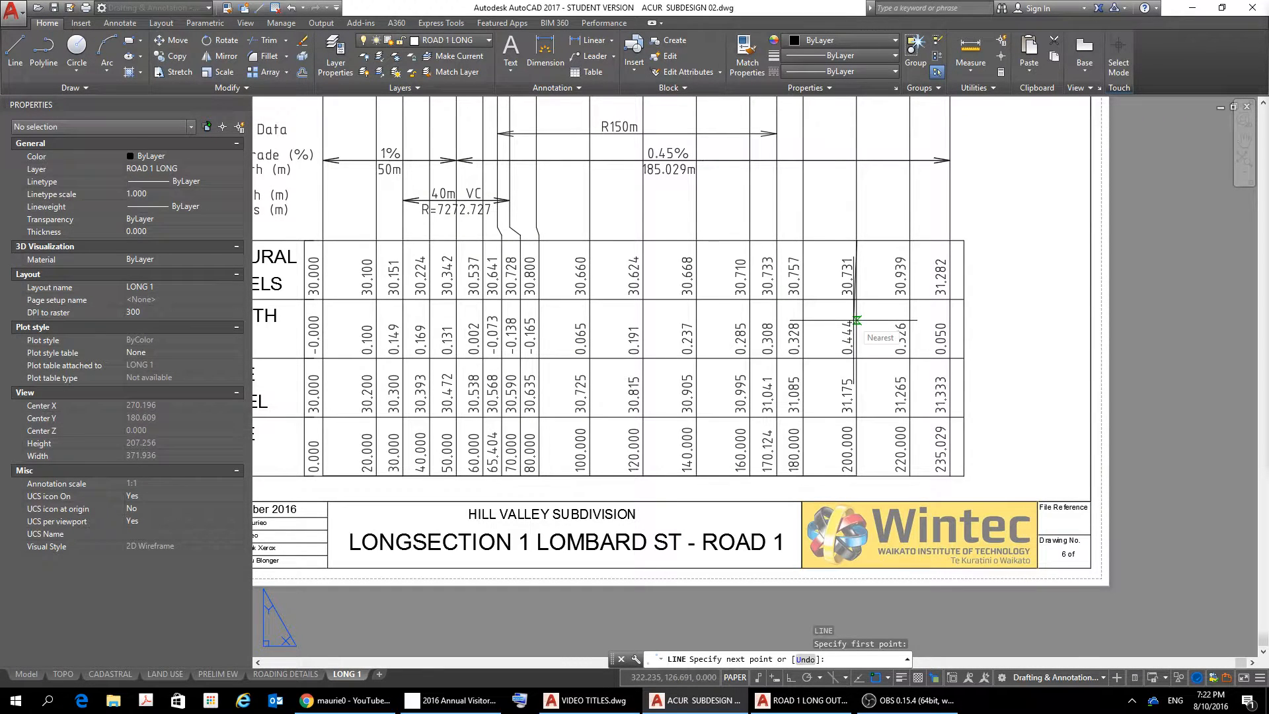
scroll(857, 320, "down", 1)
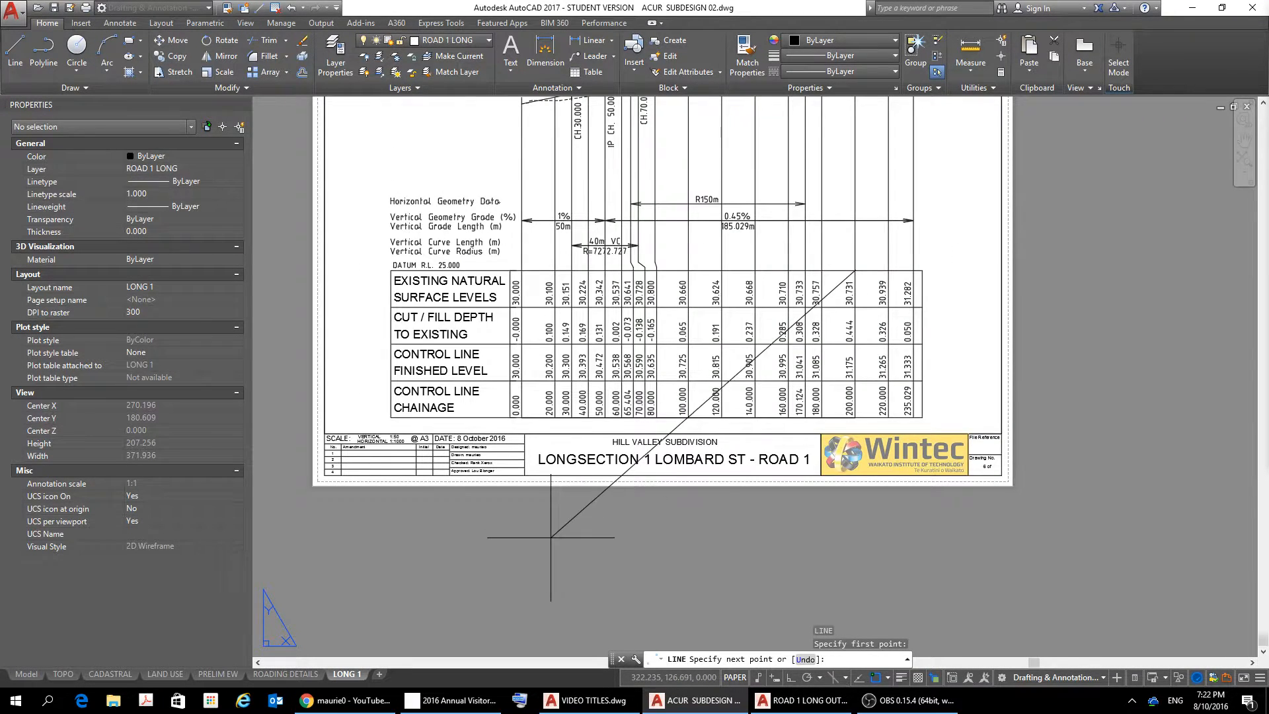
key("Escape")
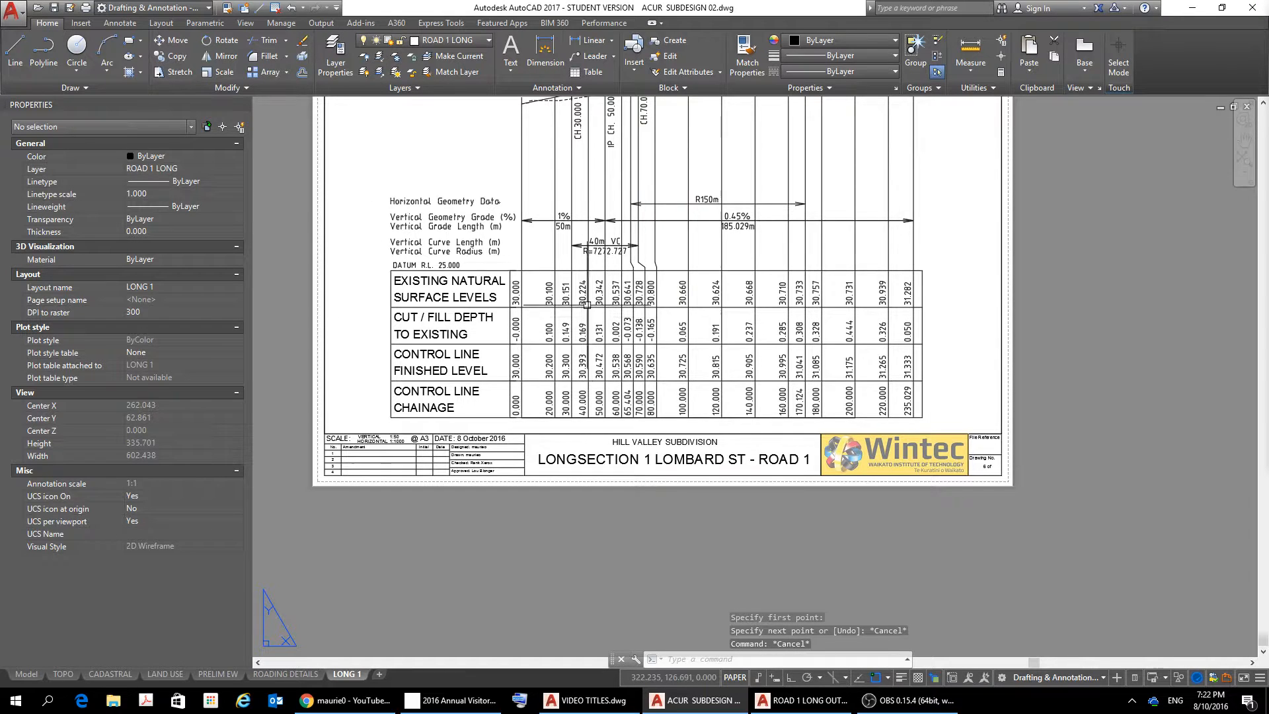
Draw a vertical line at chainage 0.000 from the datum line up to the longsection profile and check its length
middle_click_drag(583, 300, 628, 457)
scroll(621, 444, "up", 2)
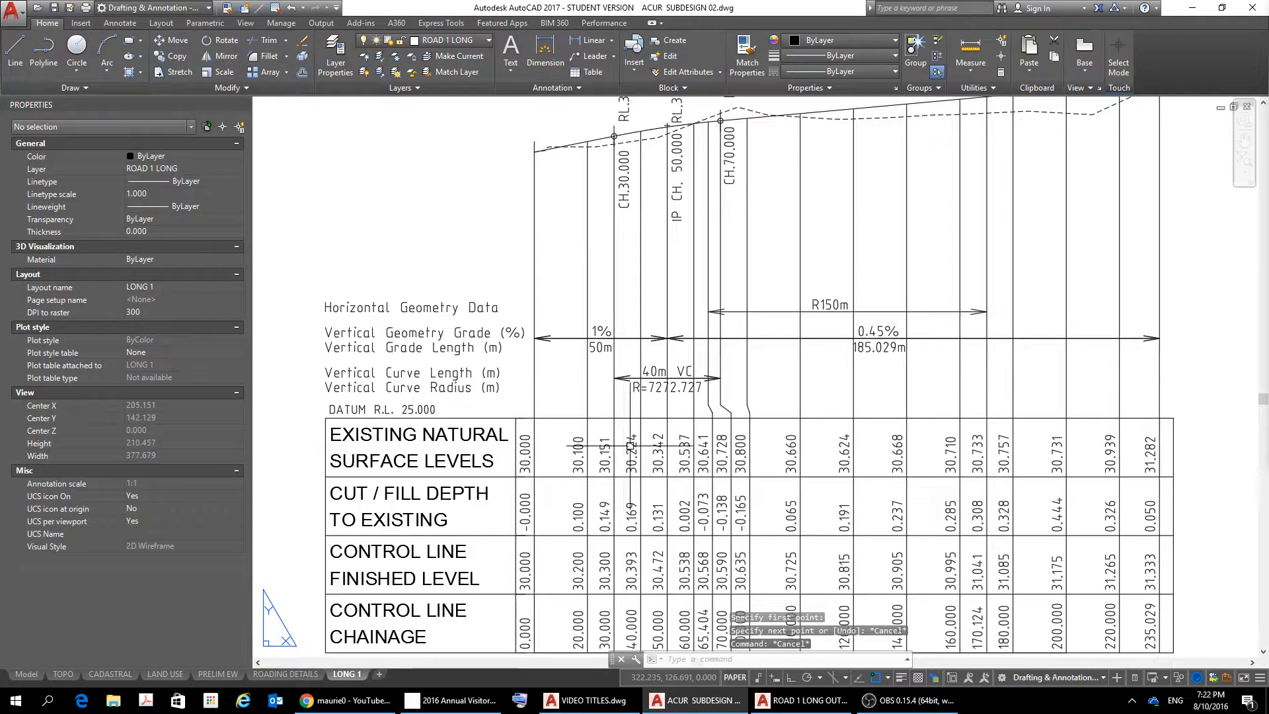
type("l")
key("Return")
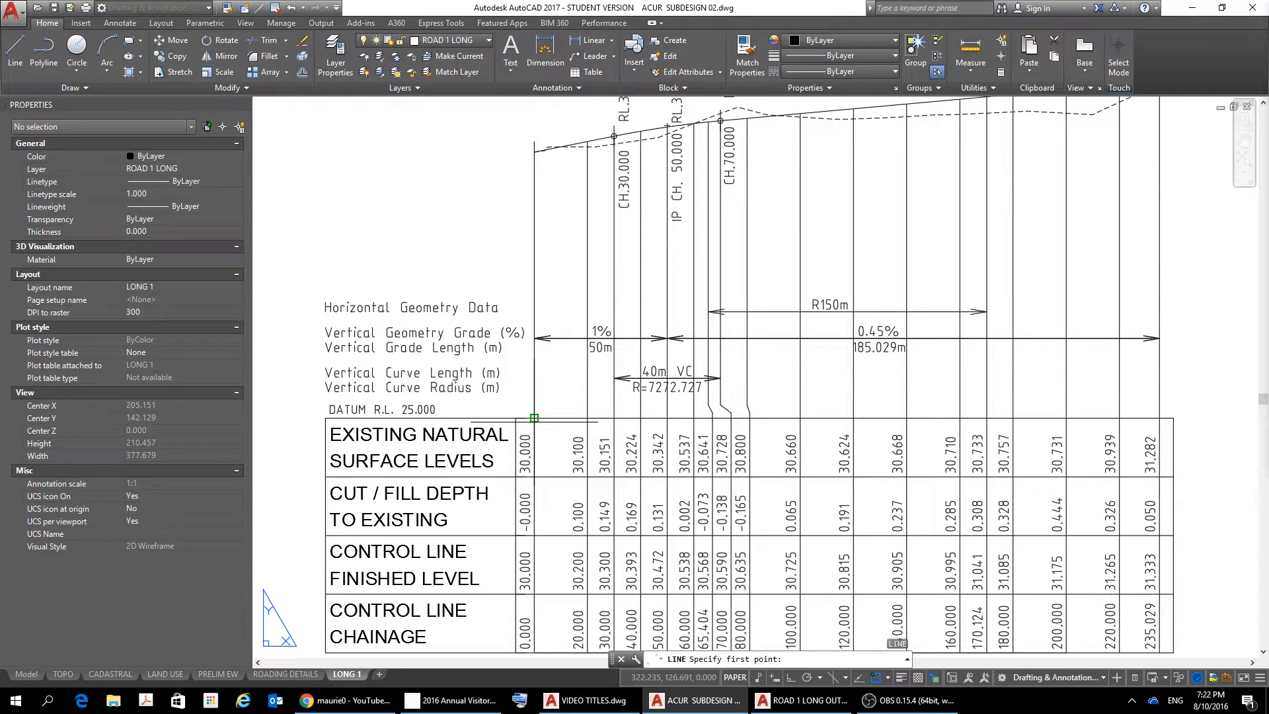
left_click(534, 418)
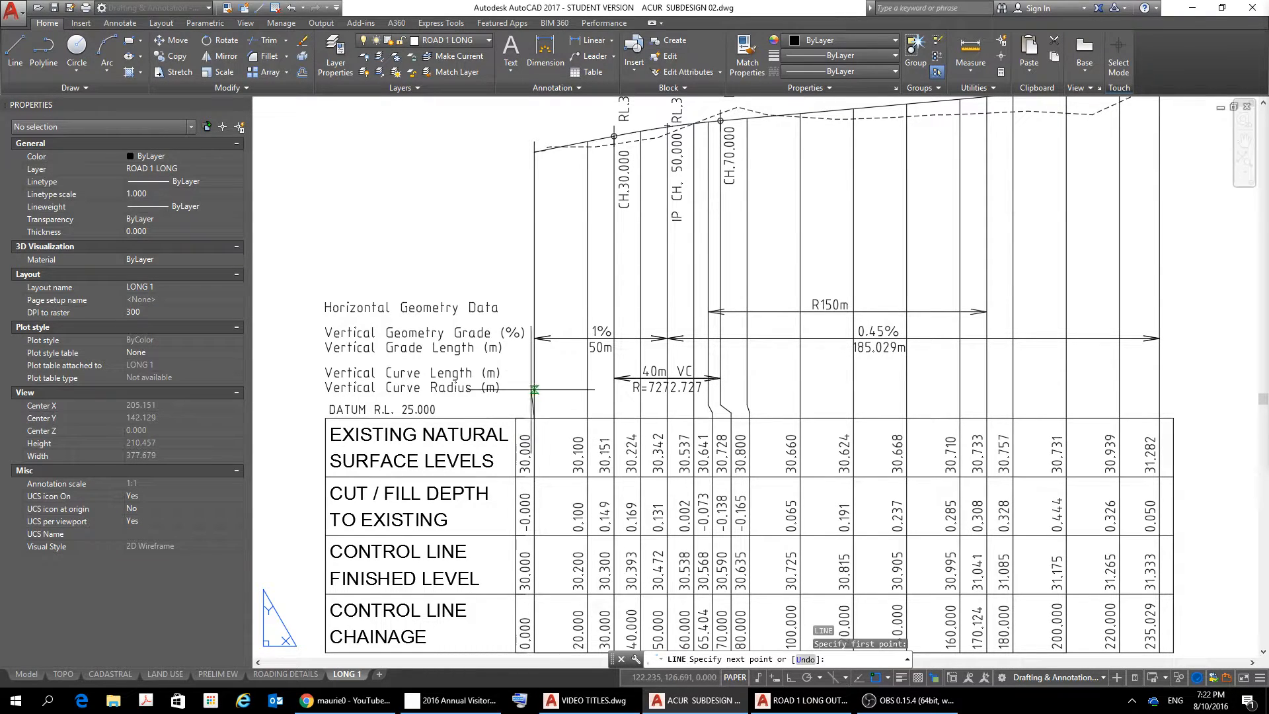
left_click(535, 151)
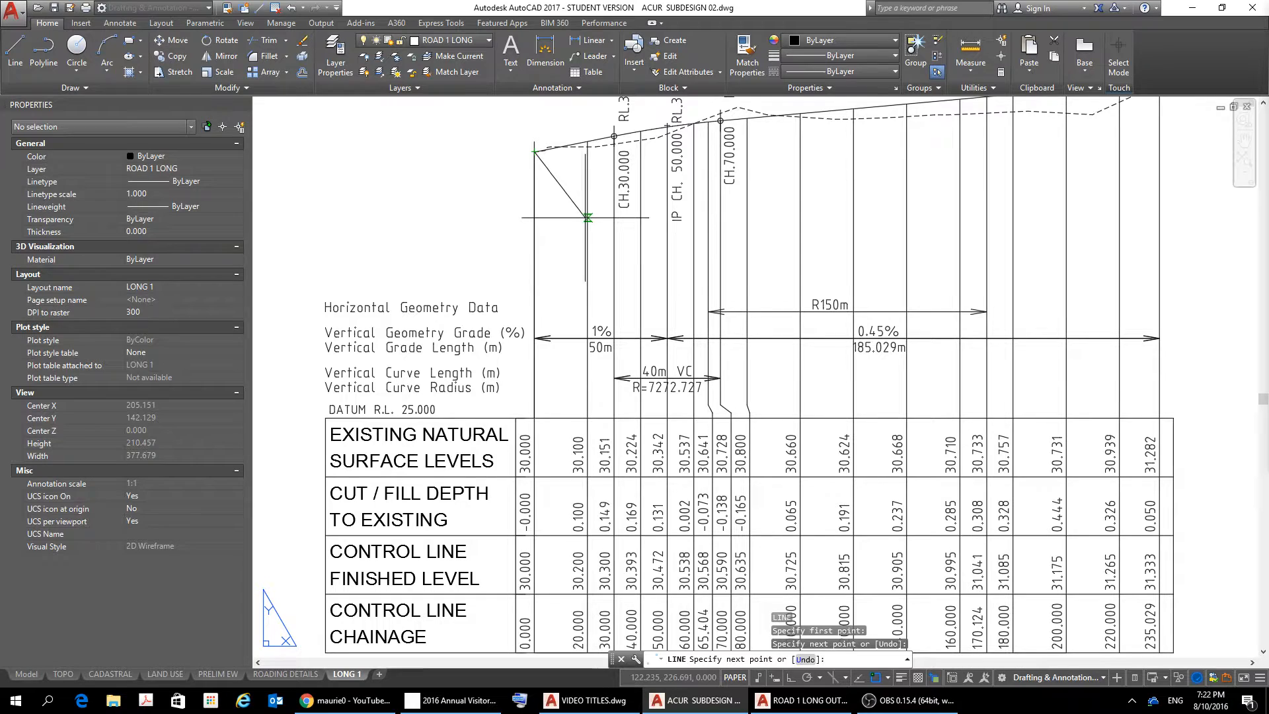
key("Escape")
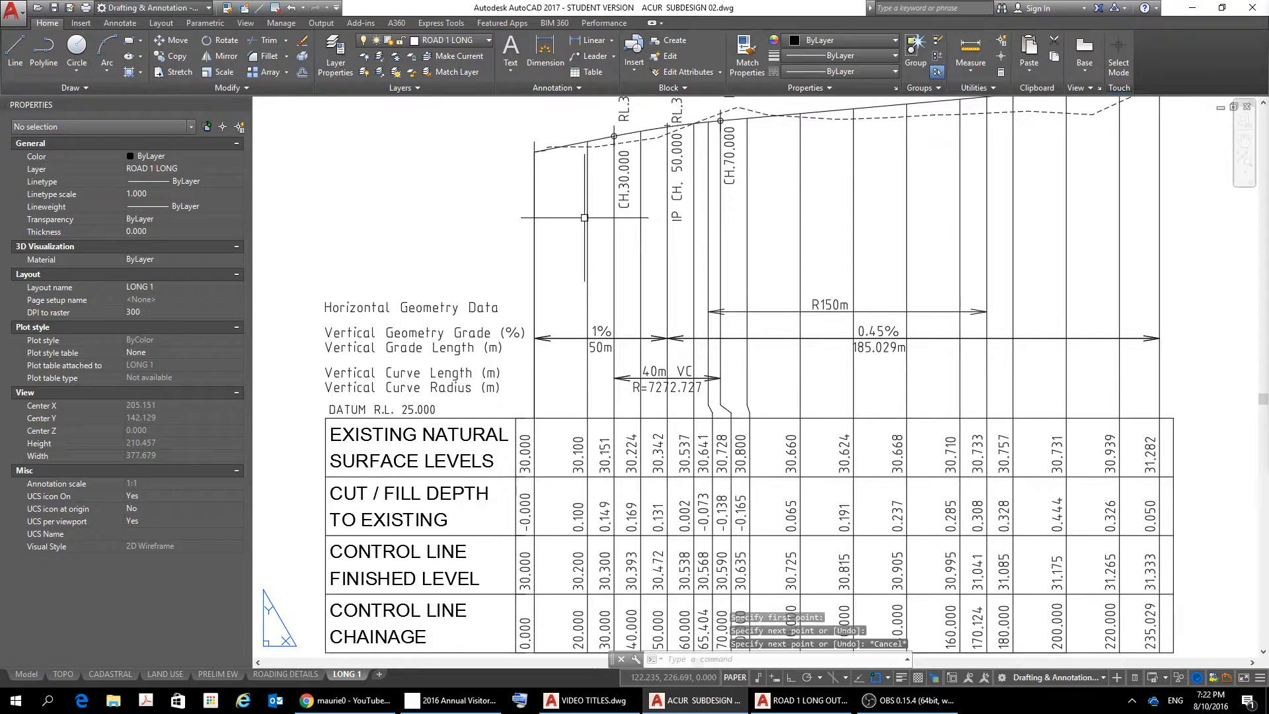
left_click(536, 219)
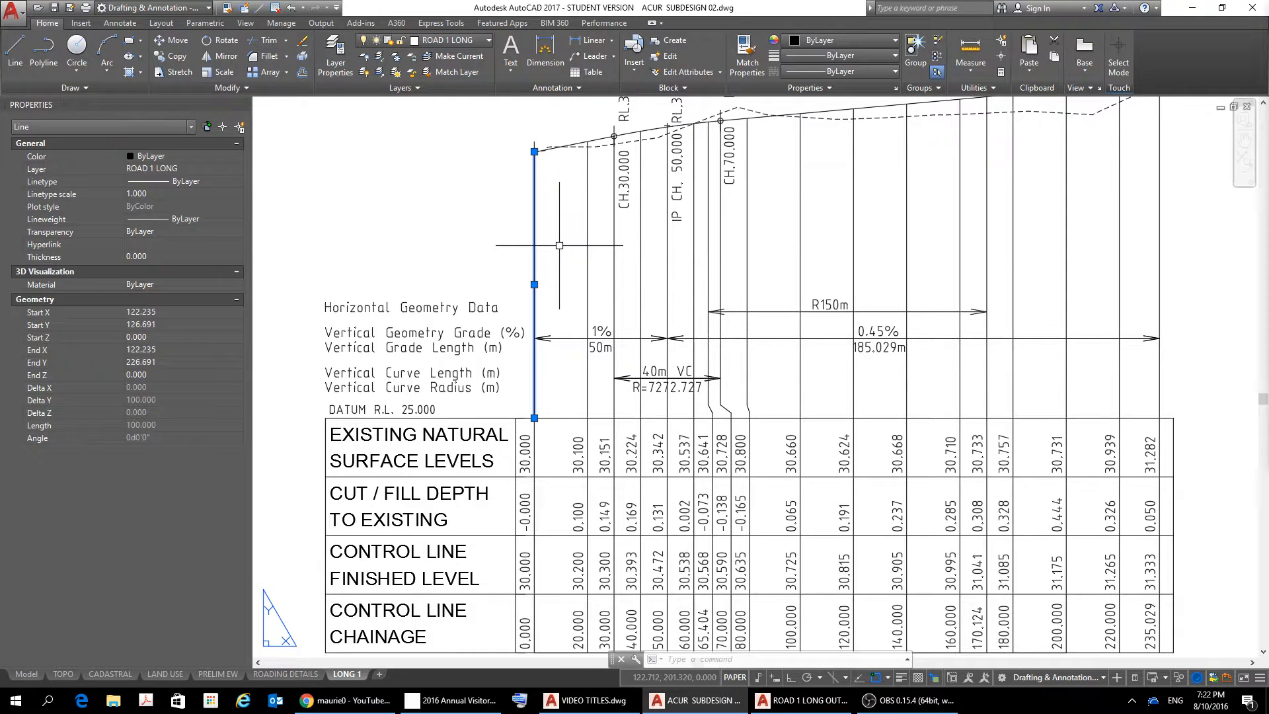
key("Escape")
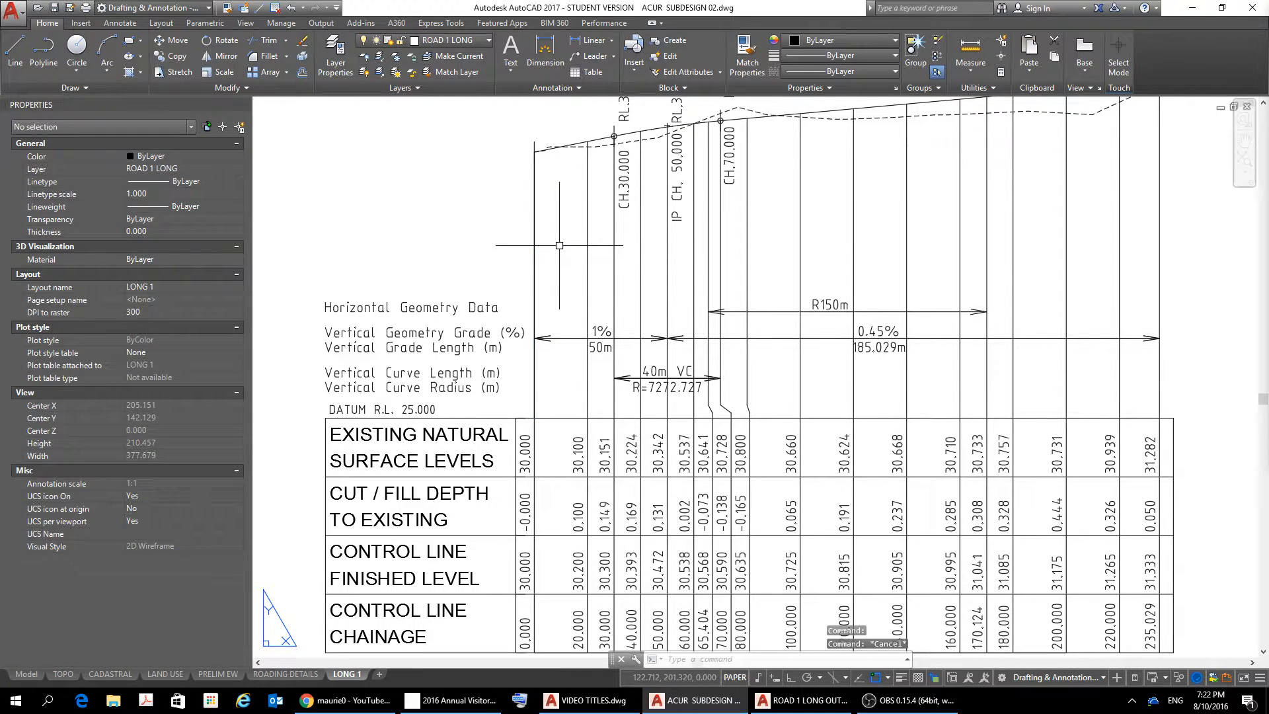
Delete the vertical check line at chainage 0.000
left_click(535, 184)
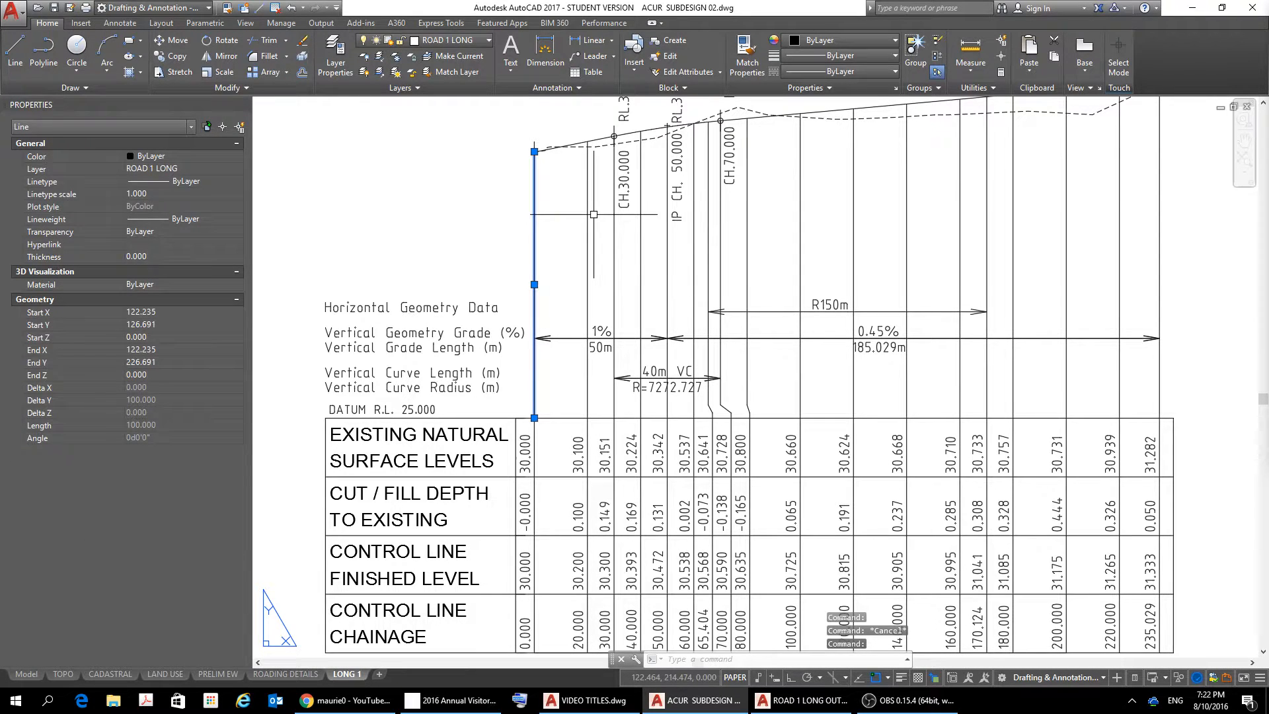
key("Delete")
scroll(921, 289, "down", 2)
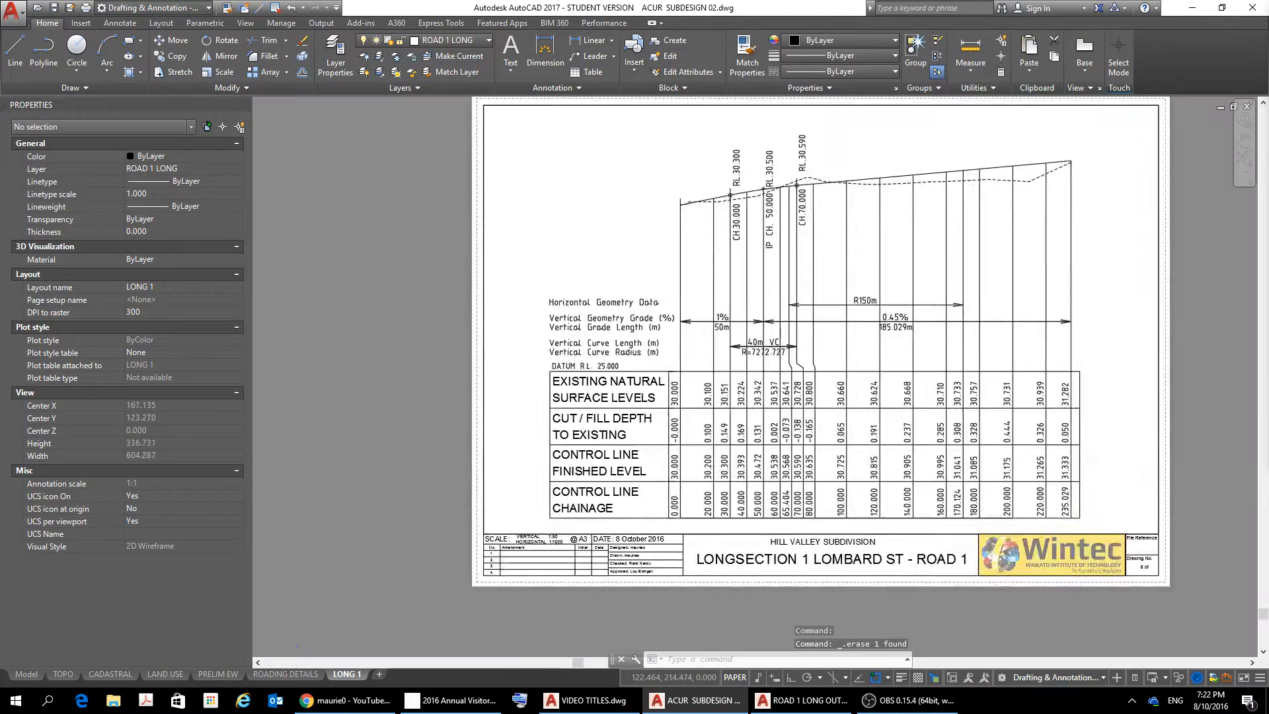
scroll(897, 283, "down", 2)
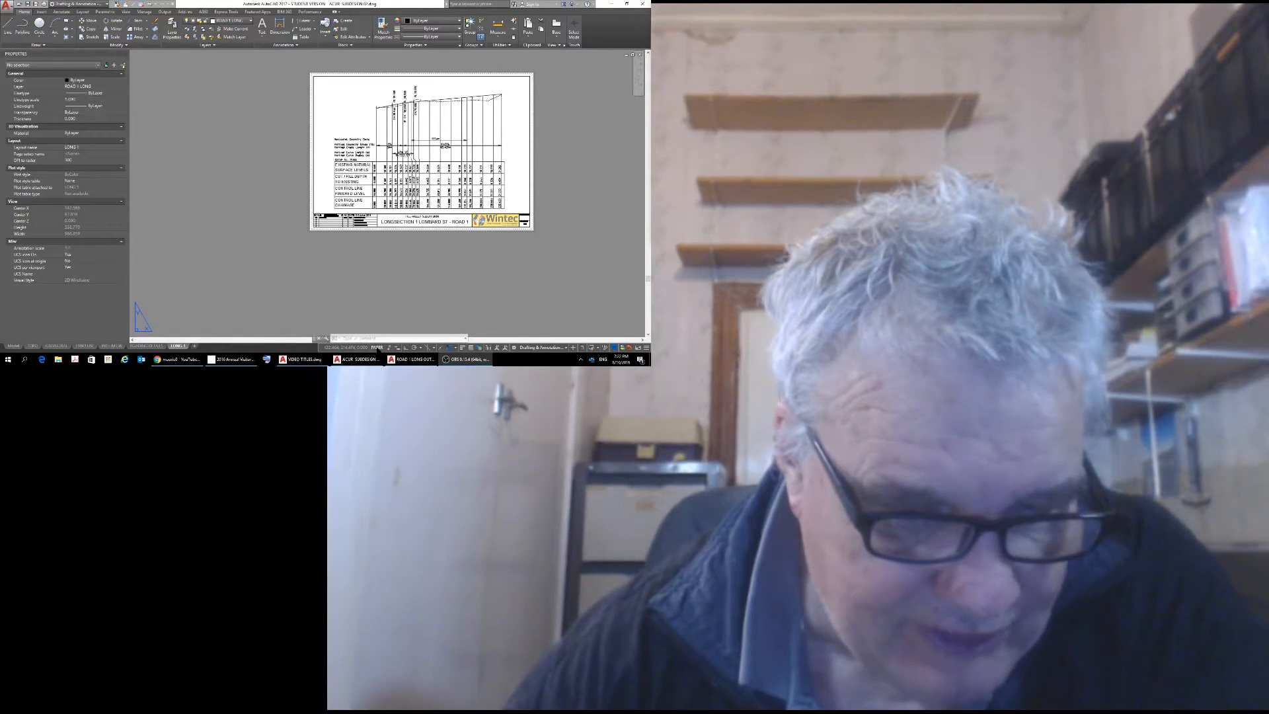
Activate the sheet viewport's model space and pan the longsection slightly upward within the sheet frame
left_click(378, 350)
left_click(377, 347)
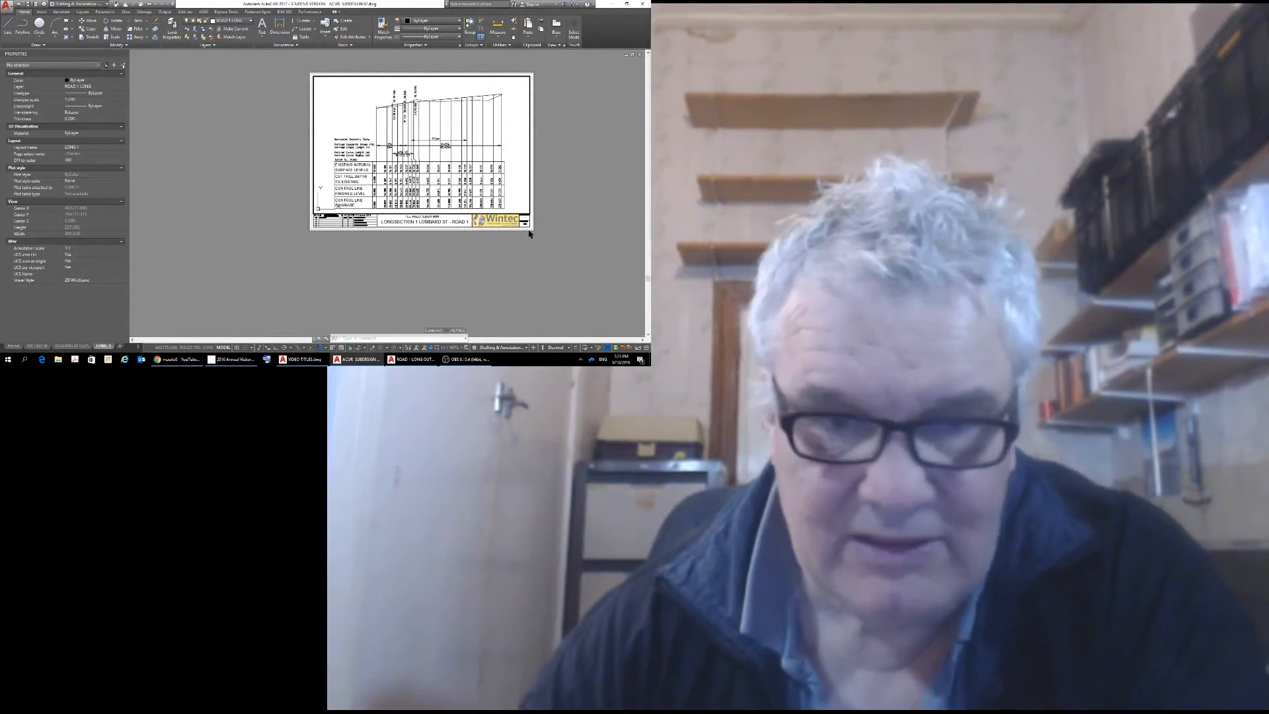
scroll(511, 215, "up", 2)
scroll(510, 218, "up", 2)
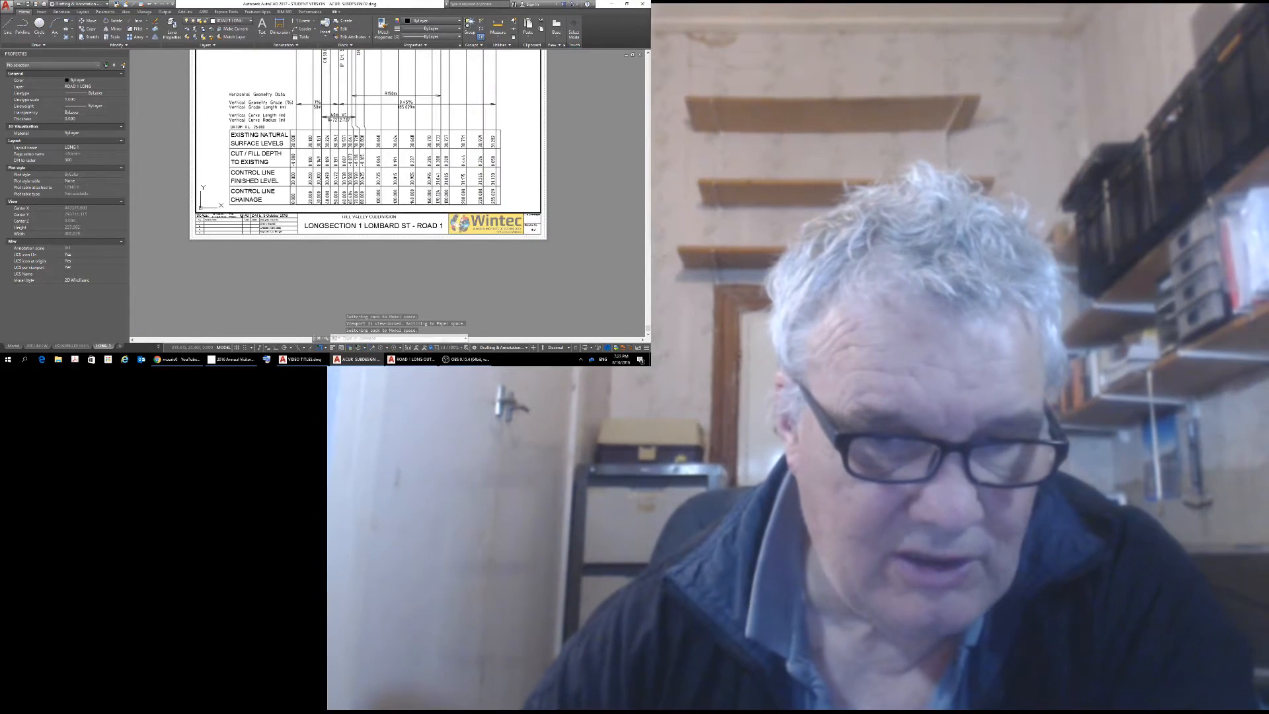
middle_click_drag(511, 217, 527, 279)
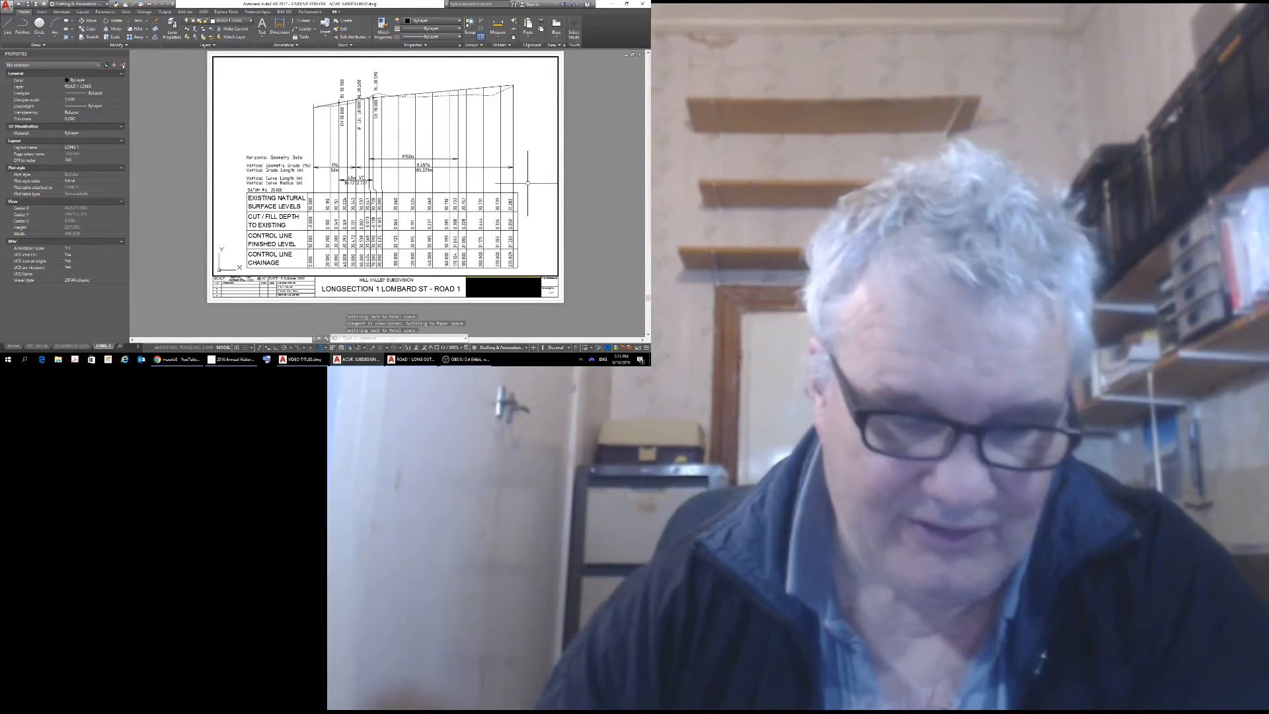
type("PAN")
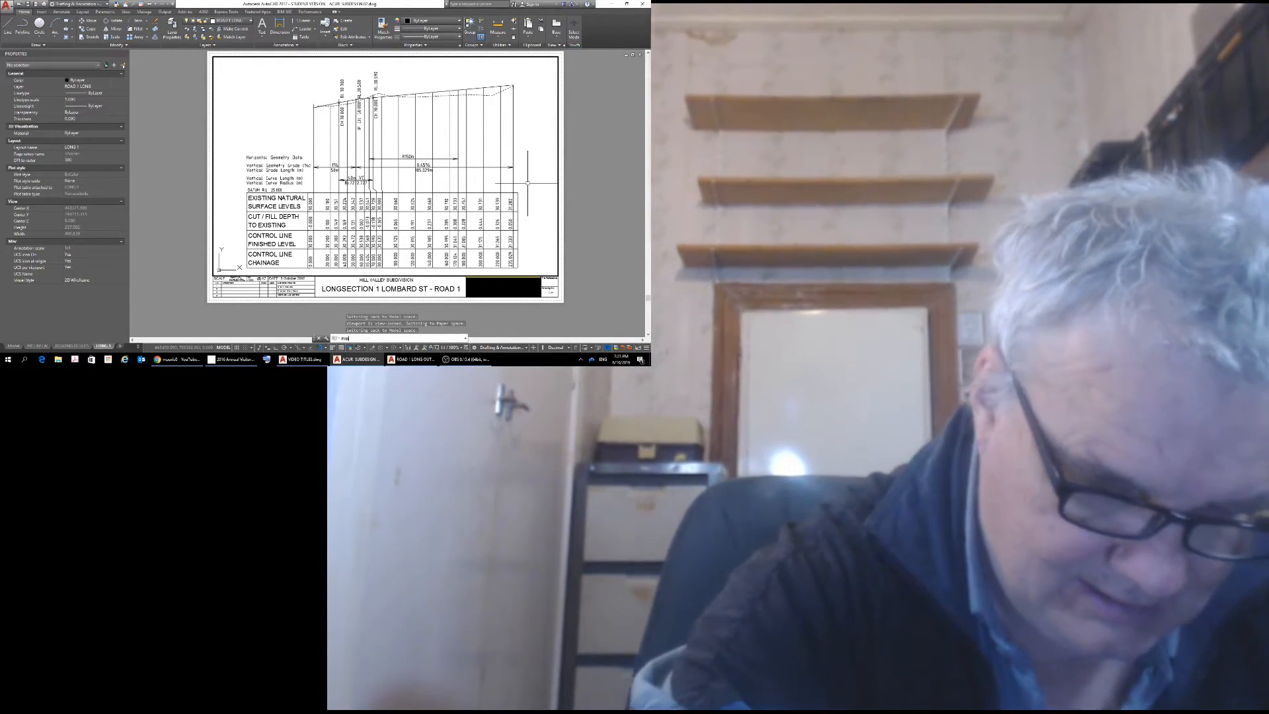
key("Return")
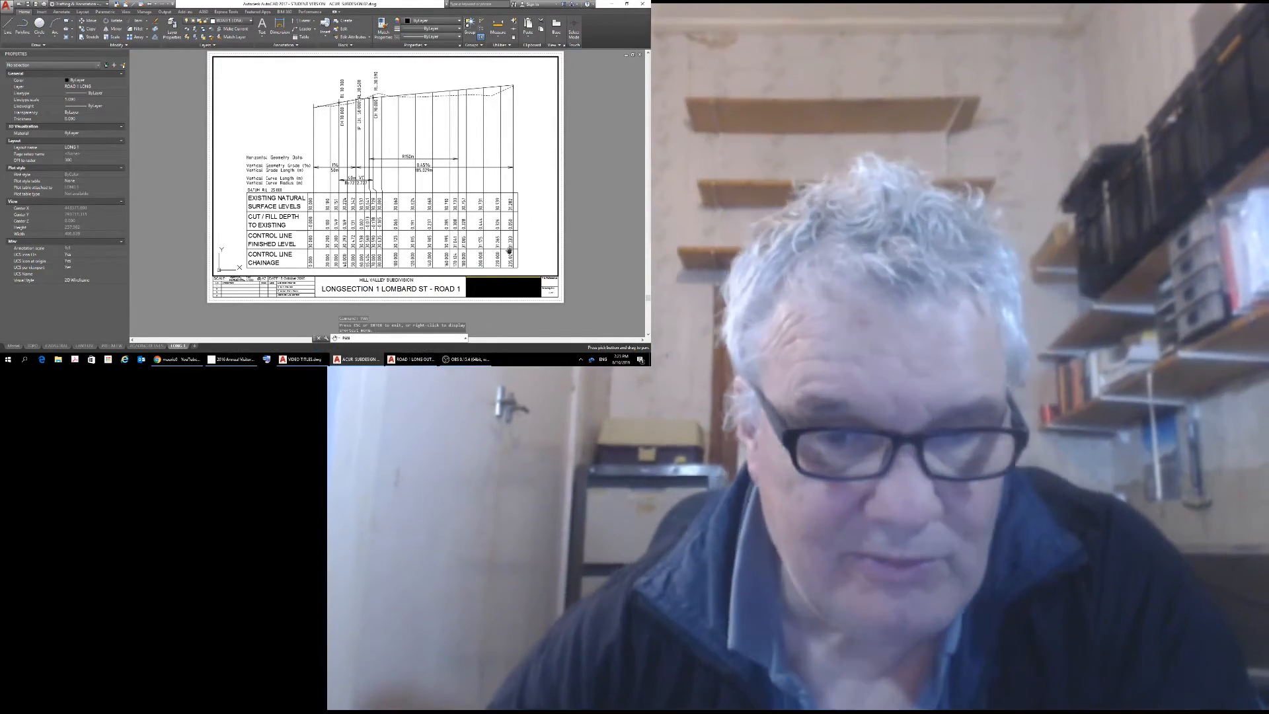
left_click_drag(527, 223, 530, 217)
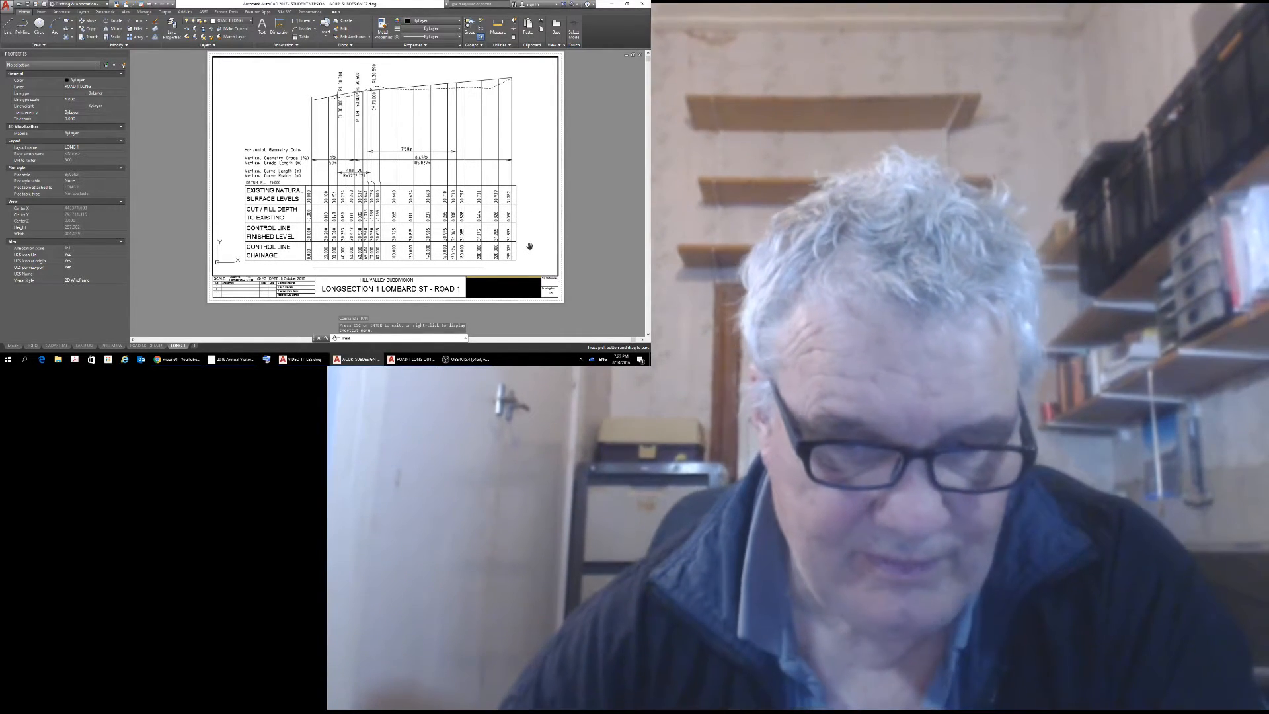
key("Escape")
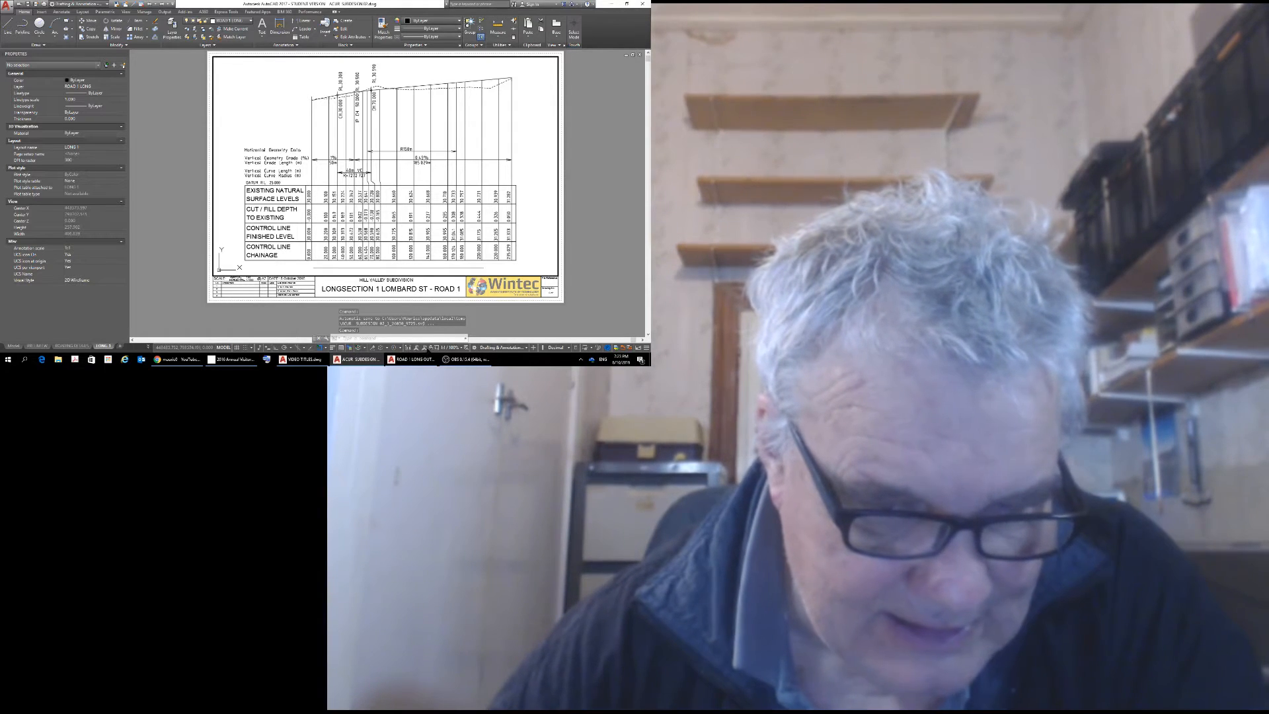
Return to paper space and delete the horizontal check line beneath the chainage row
left_click(432, 268)
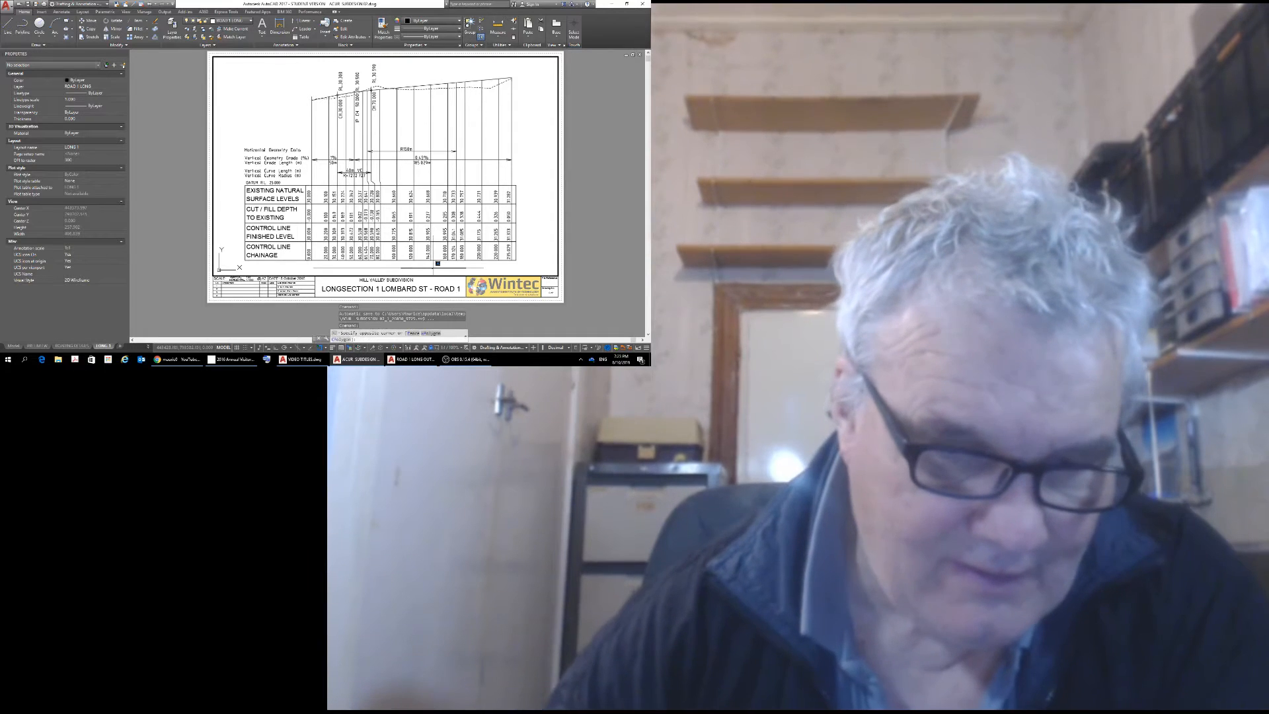
left_click(434, 266)
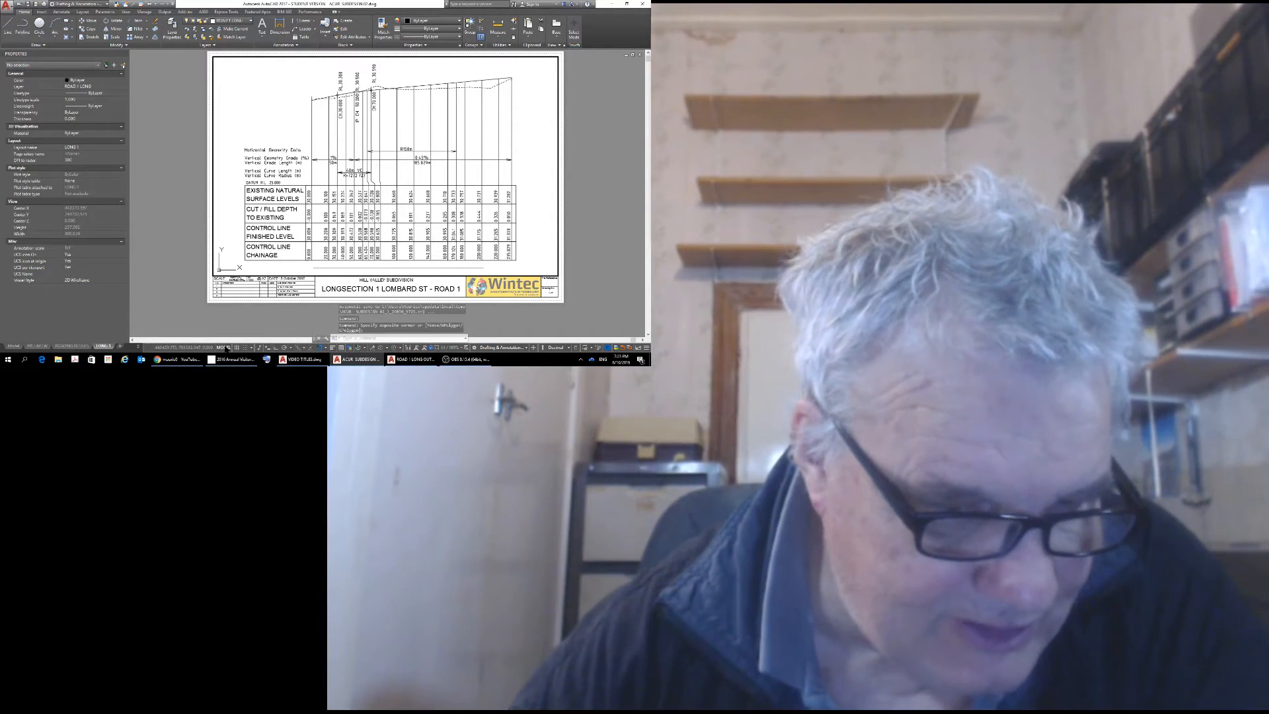
left_click(225, 347)
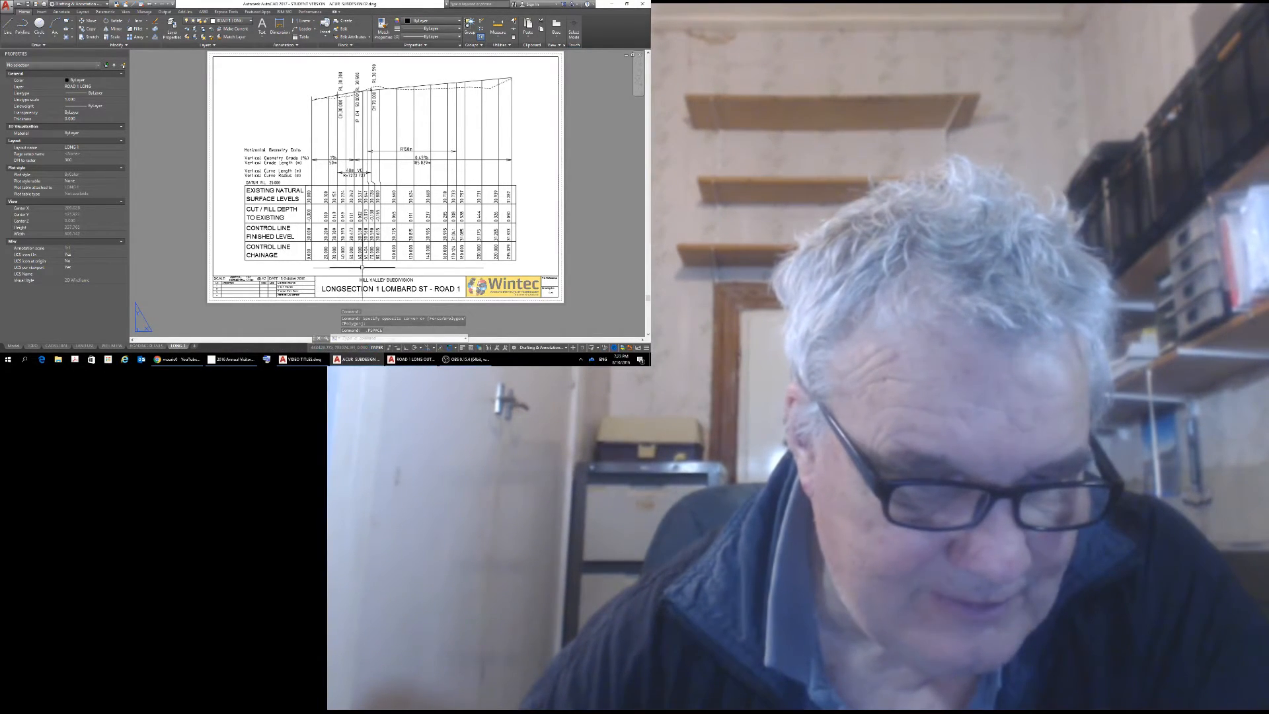
left_click(363, 267)
key("Delete")
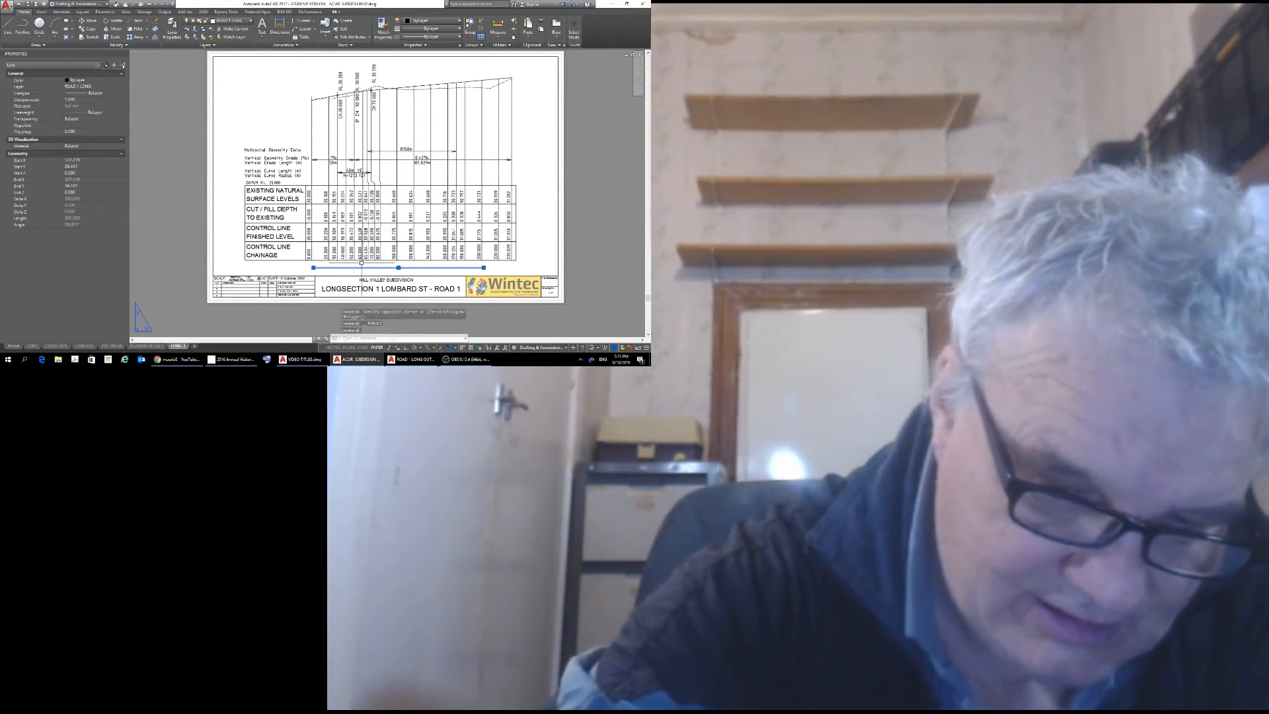